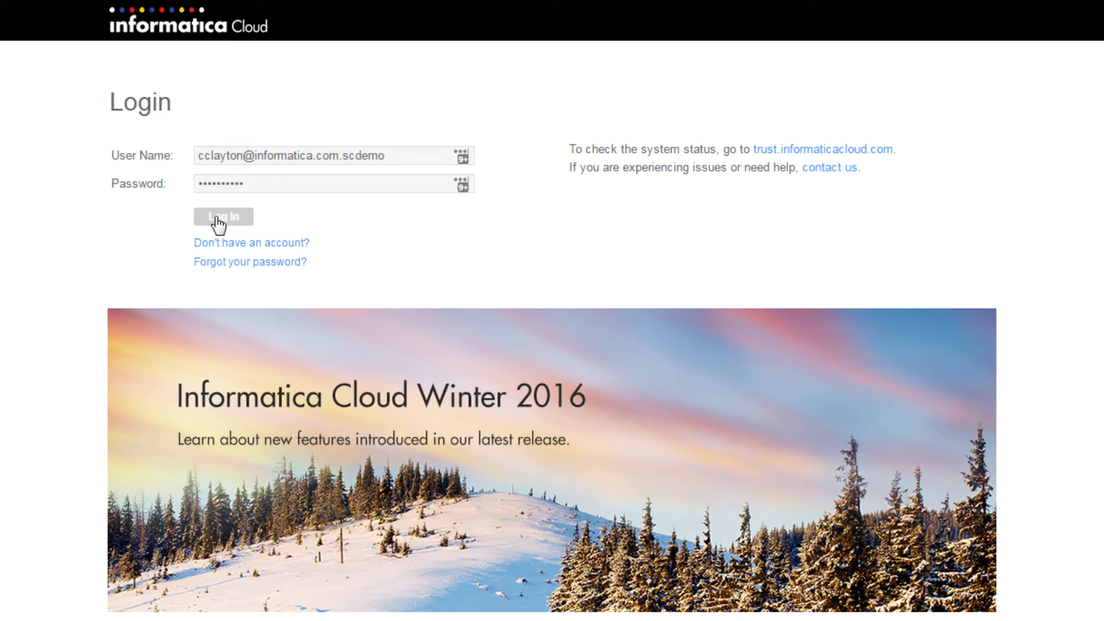
Log in to Informatica Cloud and bring up the Design menu
{"action": "left_click", "coordinate": [219, 218]}
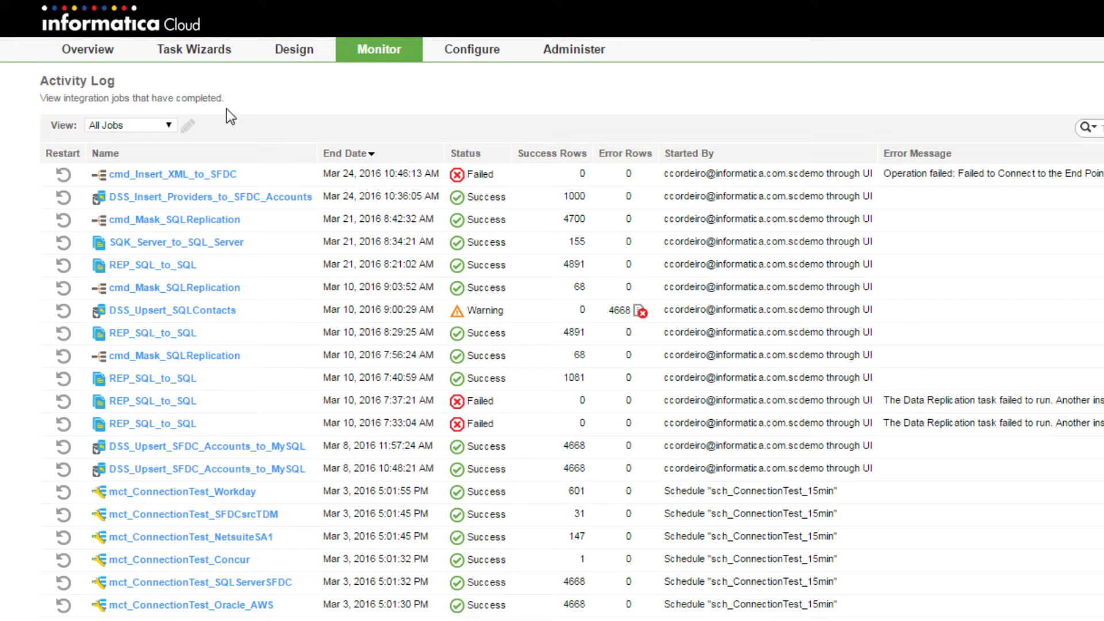
{"action": "mouse_move", "coordinate": [302, 53]}
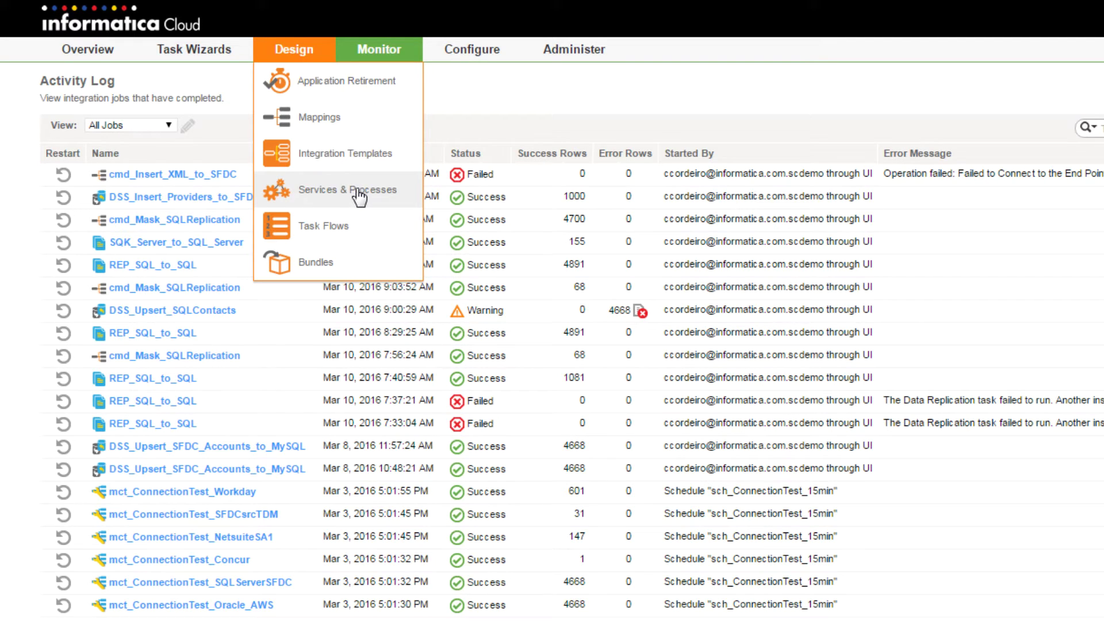
Open Services & Processes and scroll the Design Home tag list to the Vehicle Service designs
{"action": "left_click", "coordinate": [356, 190]}
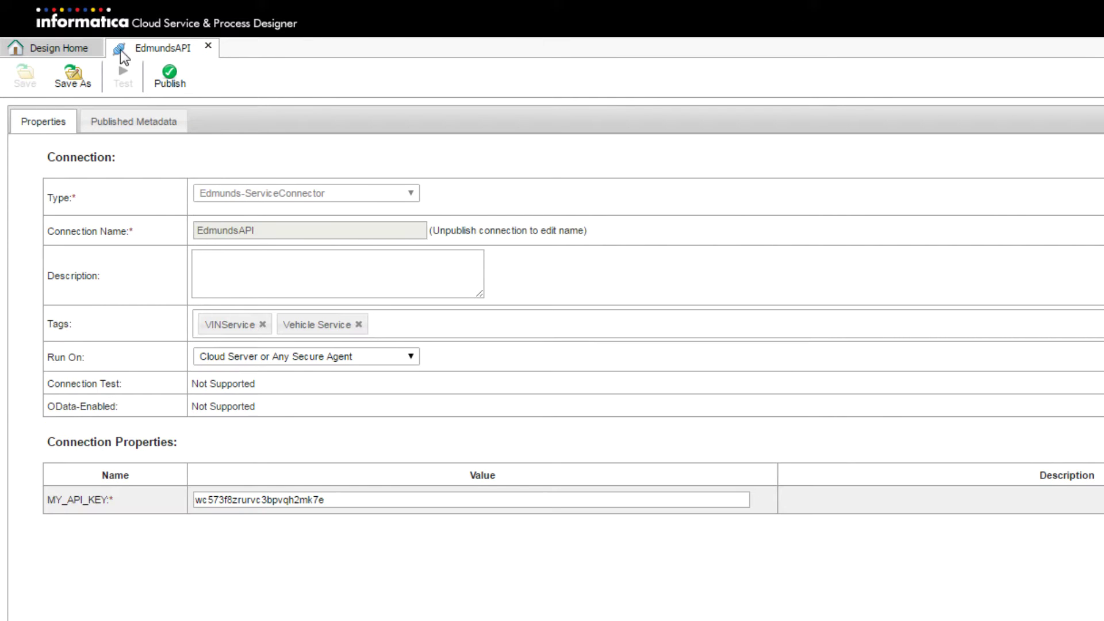
{"action": "left_click", "coordinate": [71, 49]}
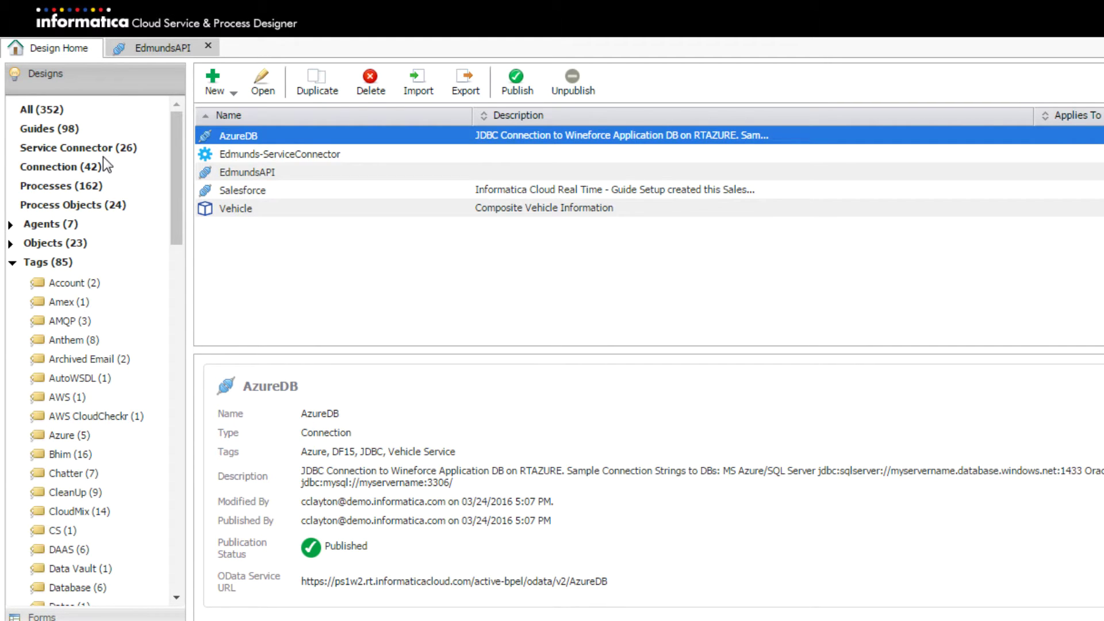
{"action": "scroll", "coordinate": [102, 156], "scroll_direction": "down", "scroll_amount": 10}
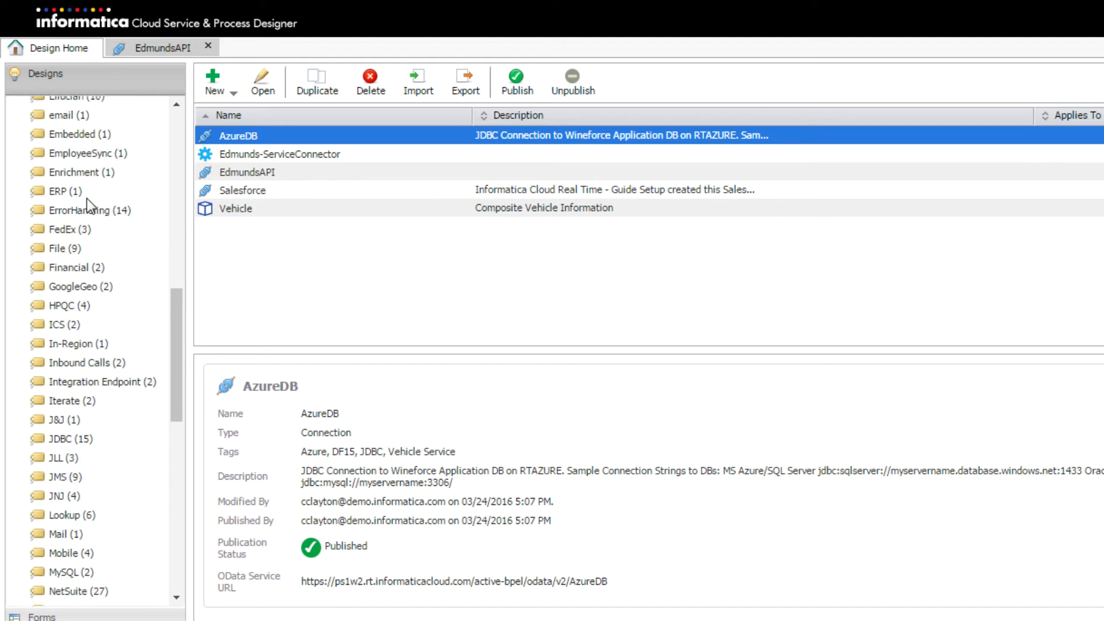
{"action": "scroll", "coordinate": [87, 199], "scroll_direction": "down", "scroll_amount": 10}
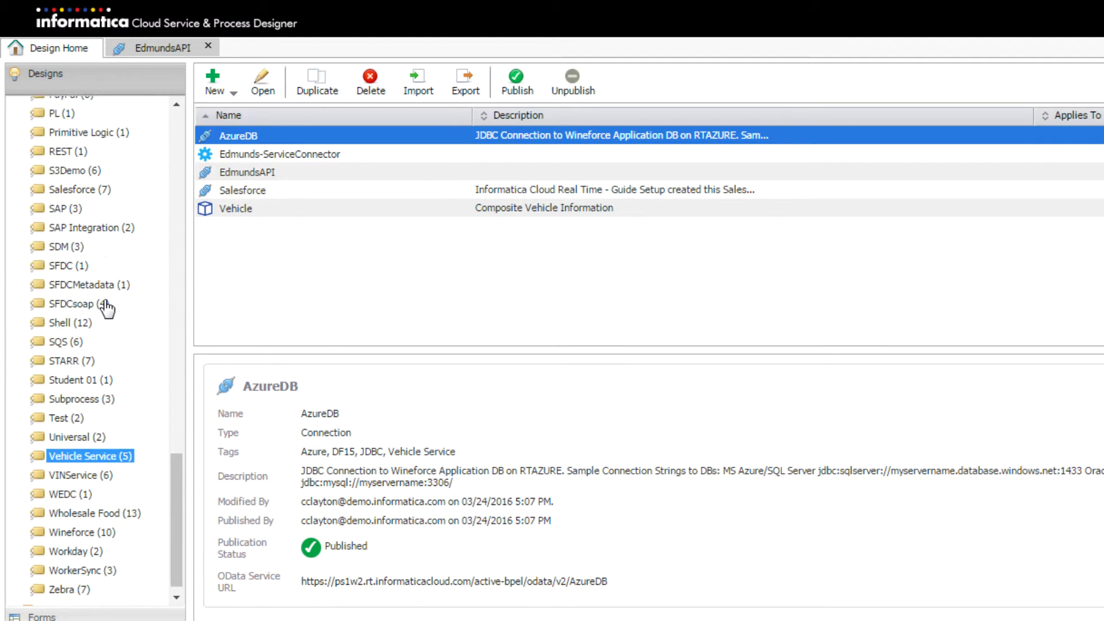
{"action": "scroll", "coordinate": [107, 309], "scroll_direction": "down", "scroll_amount": 1}
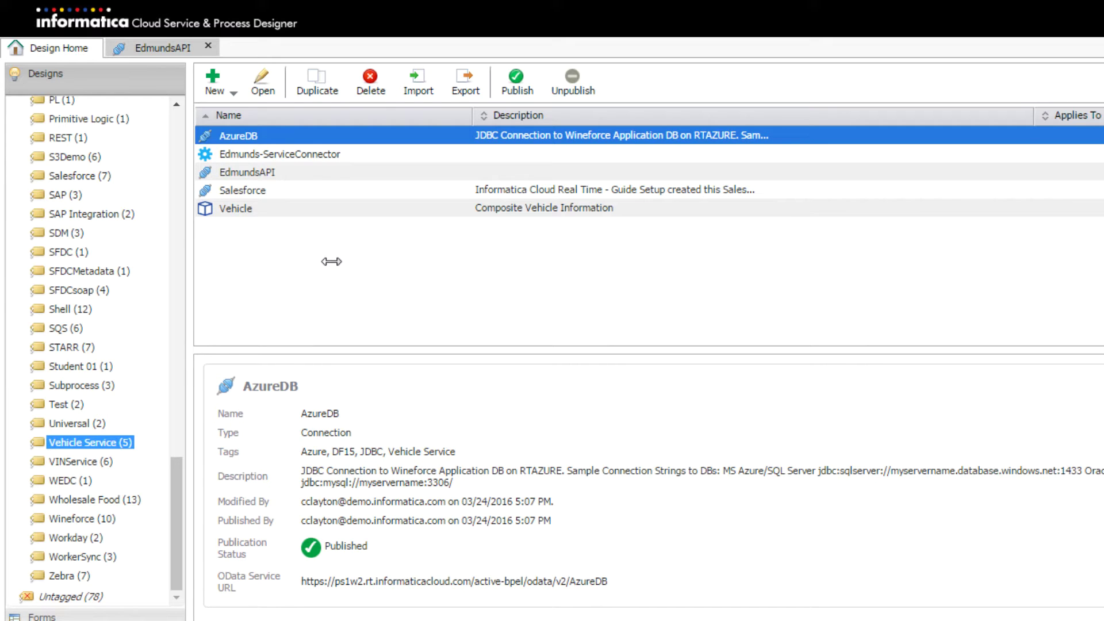
Open the AzureDB connection, review its properties and published objects page 3, then return to Design Home
{"action": "double_click", "coordinate": [308, 147]}
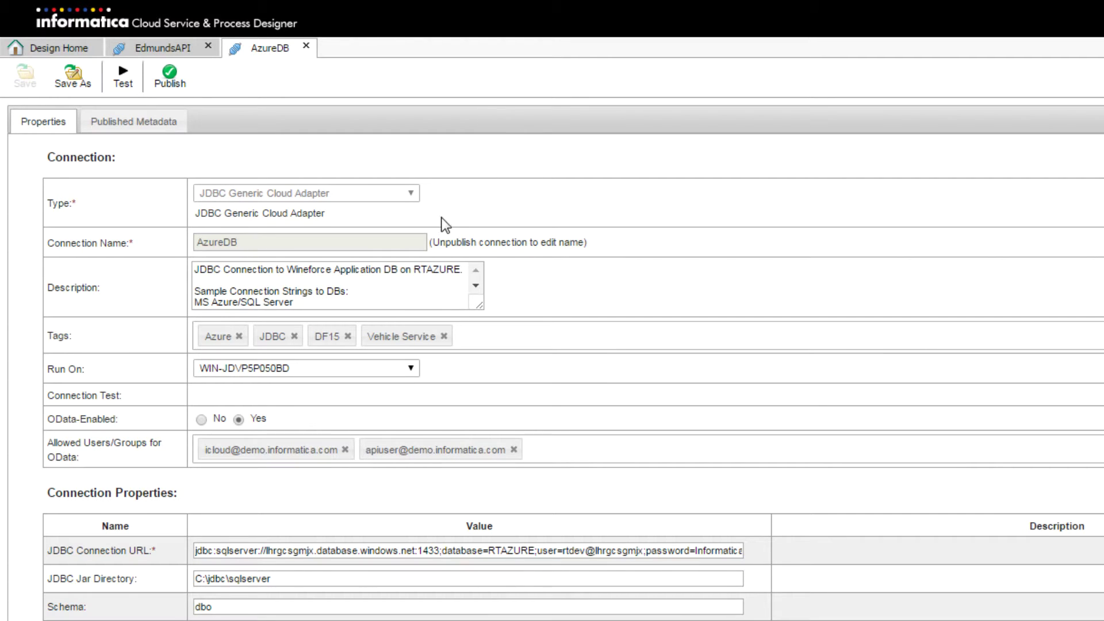
{"action": "scroll", "coordinate": [281, 408], "scroll_direction": "down", "scroll_amount": 2}
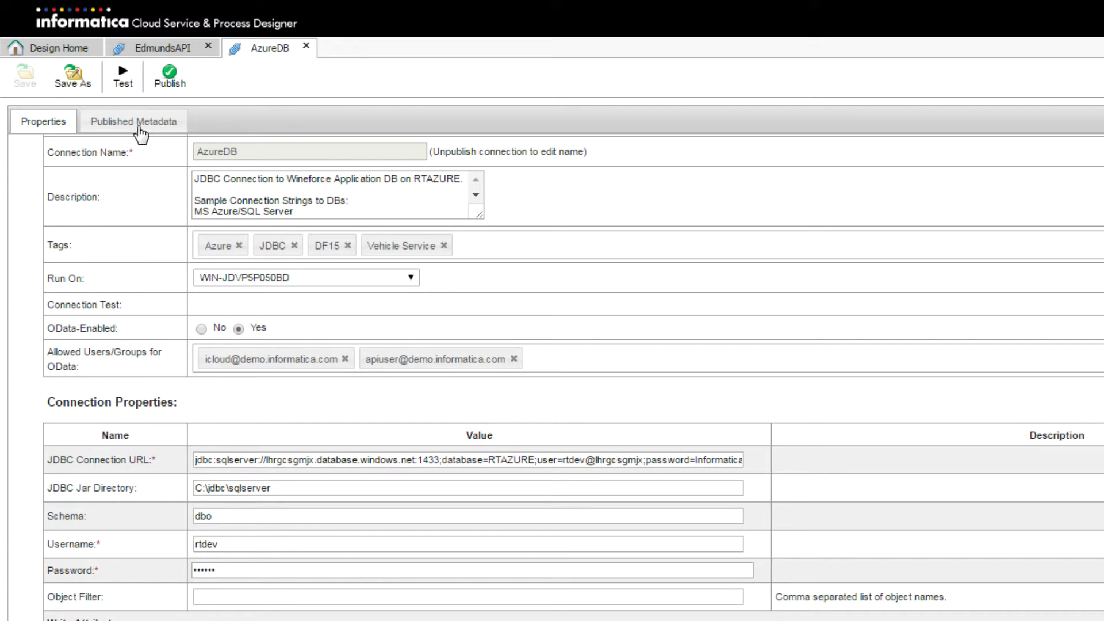
{"action": "left_click", "coordinate": [157, 126]}
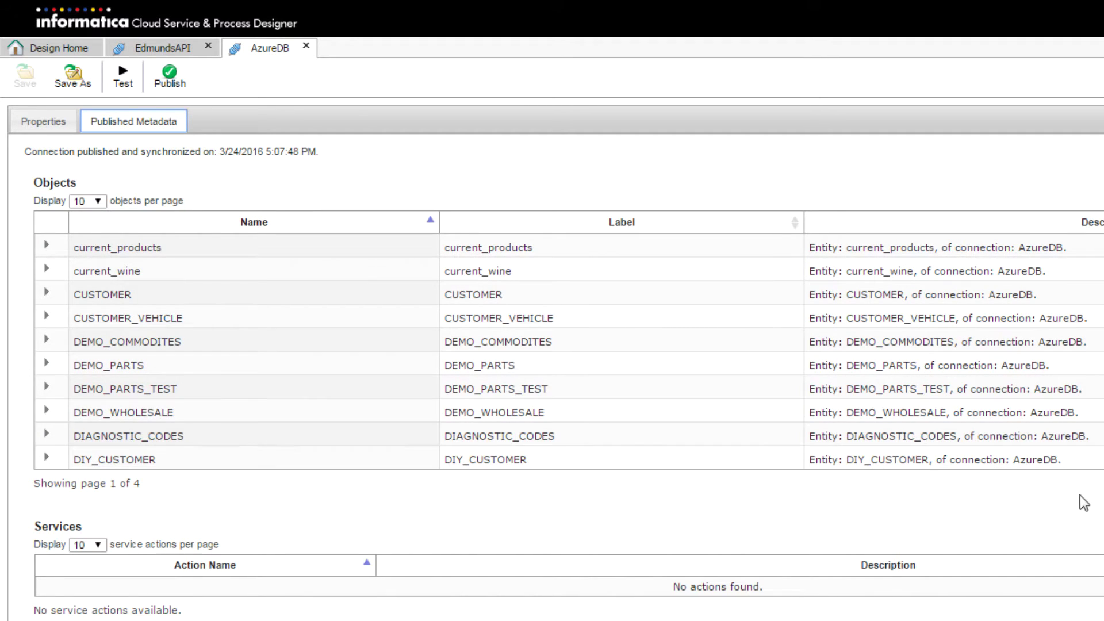
{"action": "left_click", "coordinate": [1102, 484]}
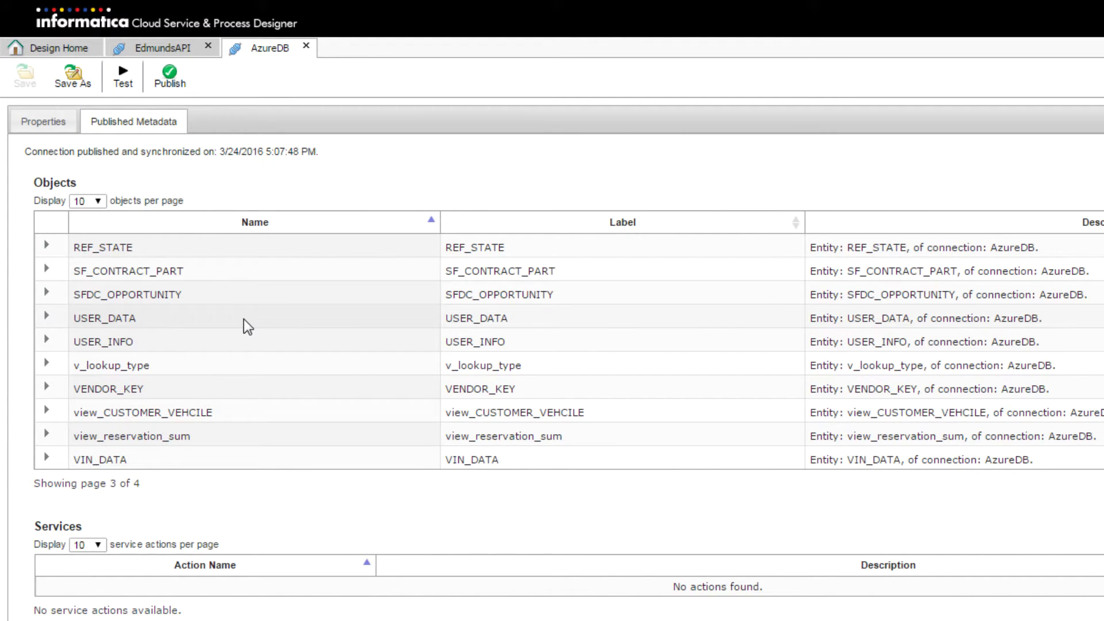
{"action": "left_click", "coordinate": [50, 50]}
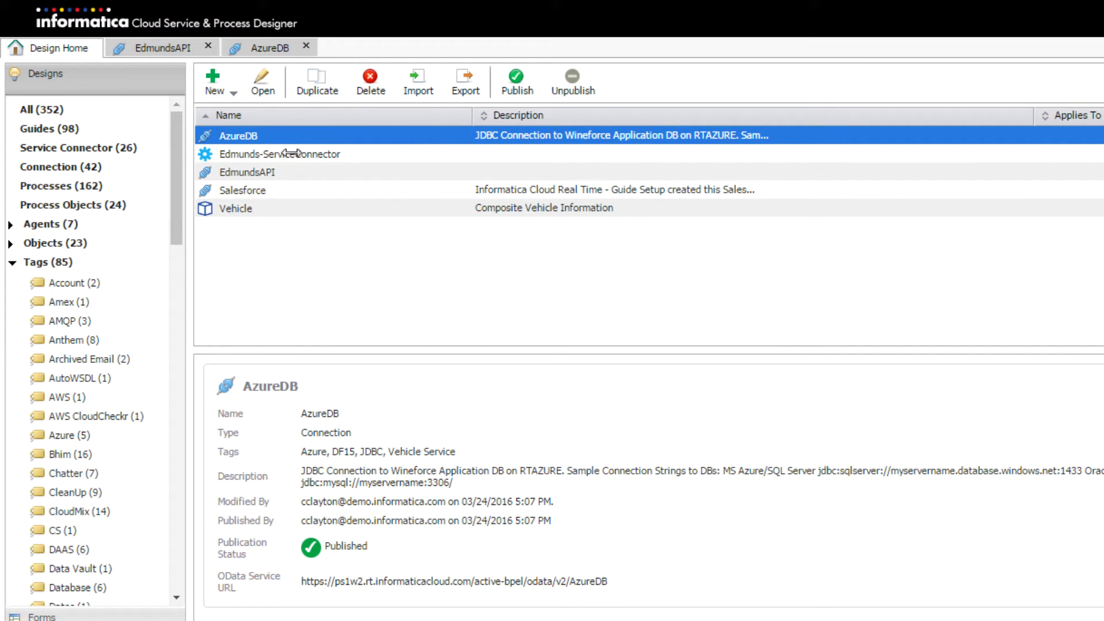
Open Edmunds-ServiceConnector and inspect how Get Vehicle by VIN binds {$VehicleID} into its URL
{"action": "double_click", "coordinate": [291, 153]}
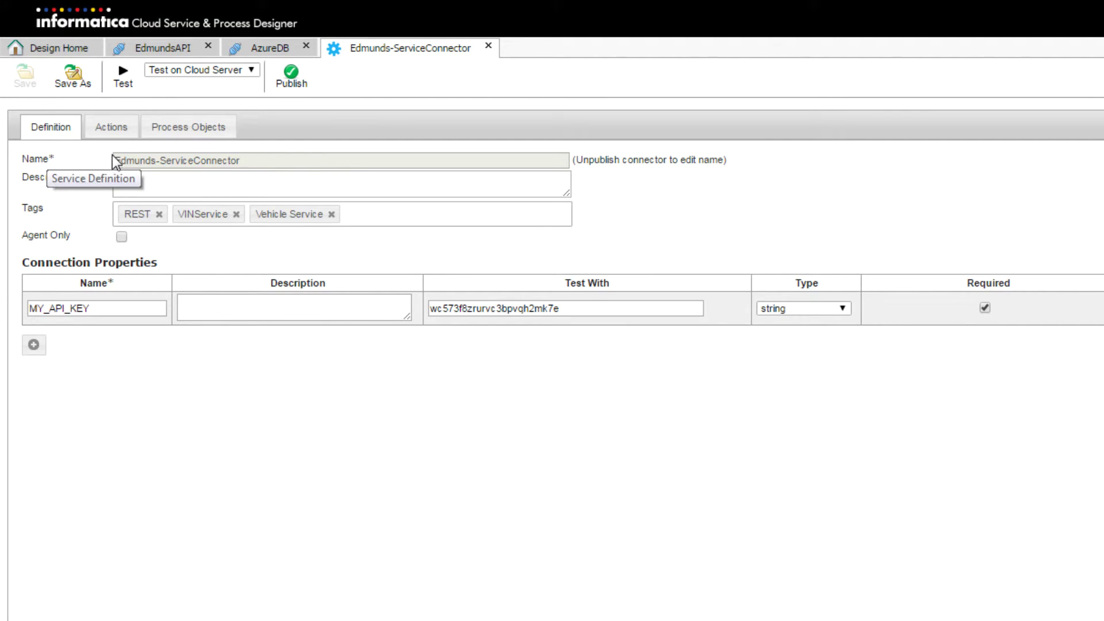
{"action": "left_click", "coordinate": [113, 136]}
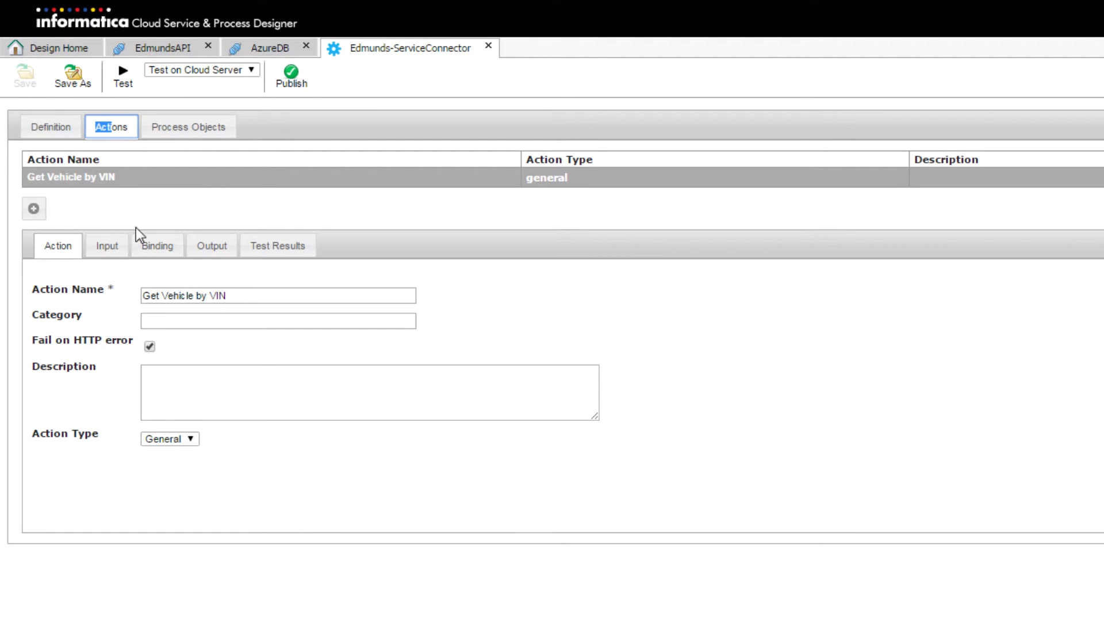
{"action": "left_click", "coordinate": [107, 248]}
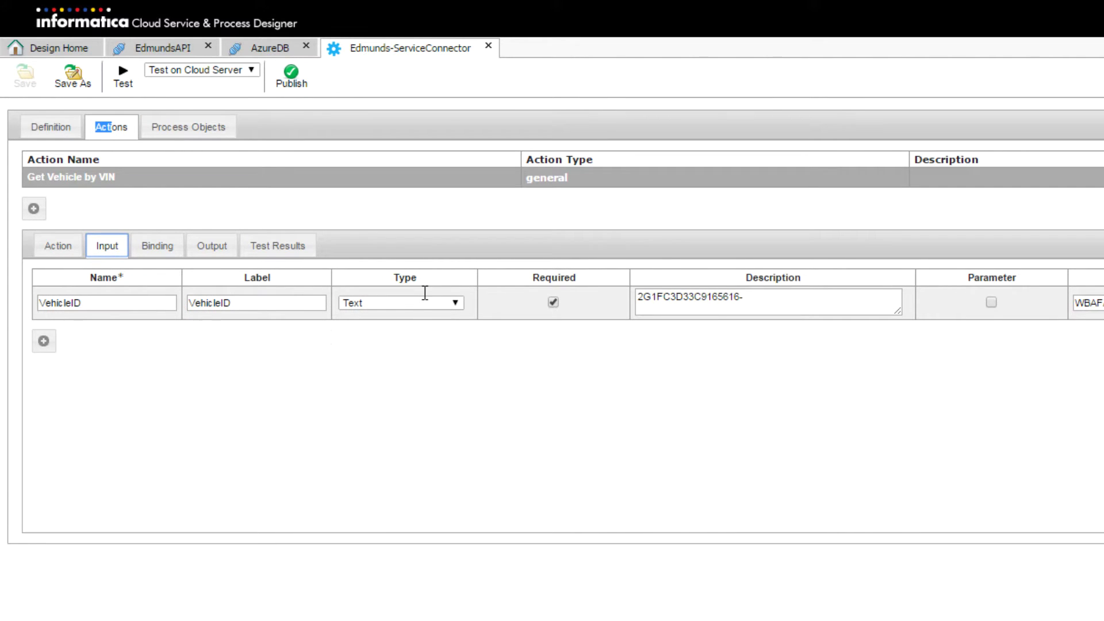
{"action": "left_click", "coordinate": [164, 252]}
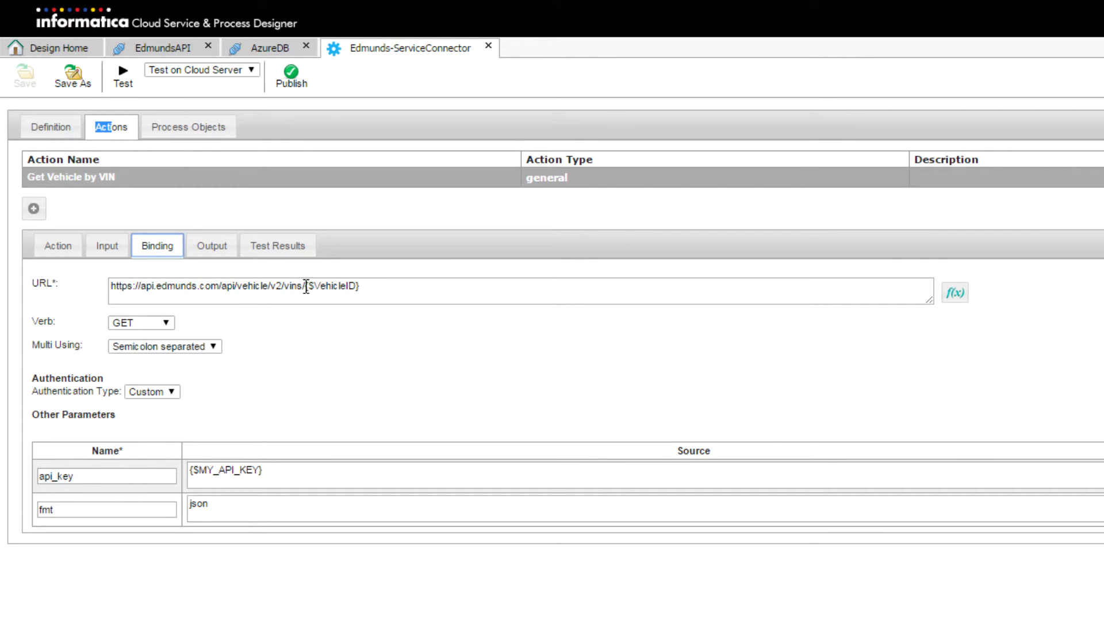
{"action": "left_click_drag", "start_coordinate": [306, 286], "coordinate": [398, 290]}
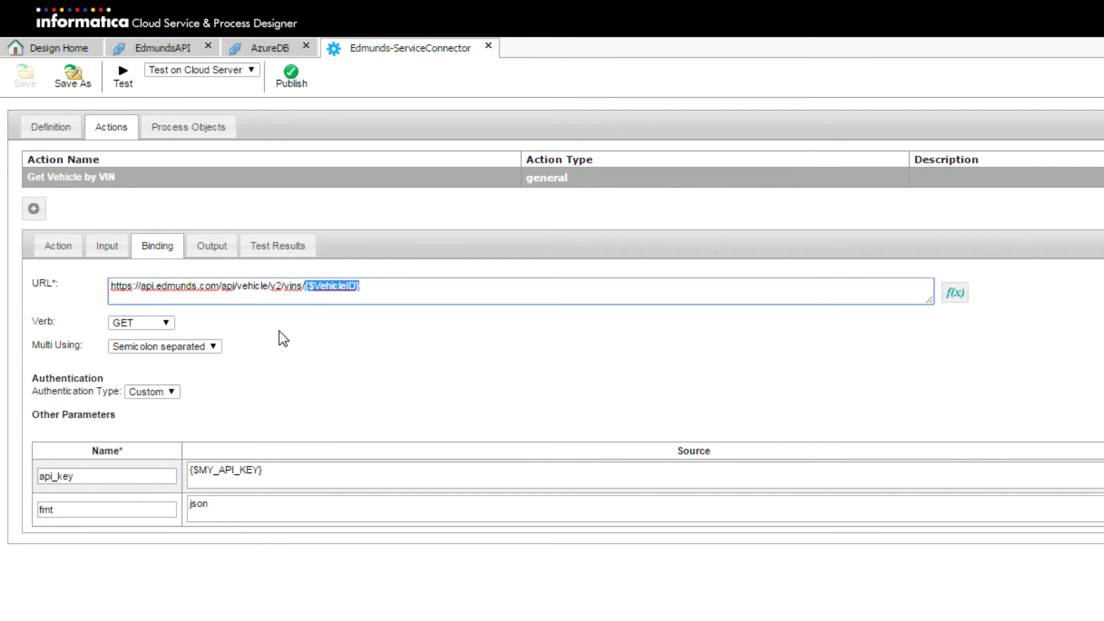
{"action": "left_click", "coordinate": [313, 346]}
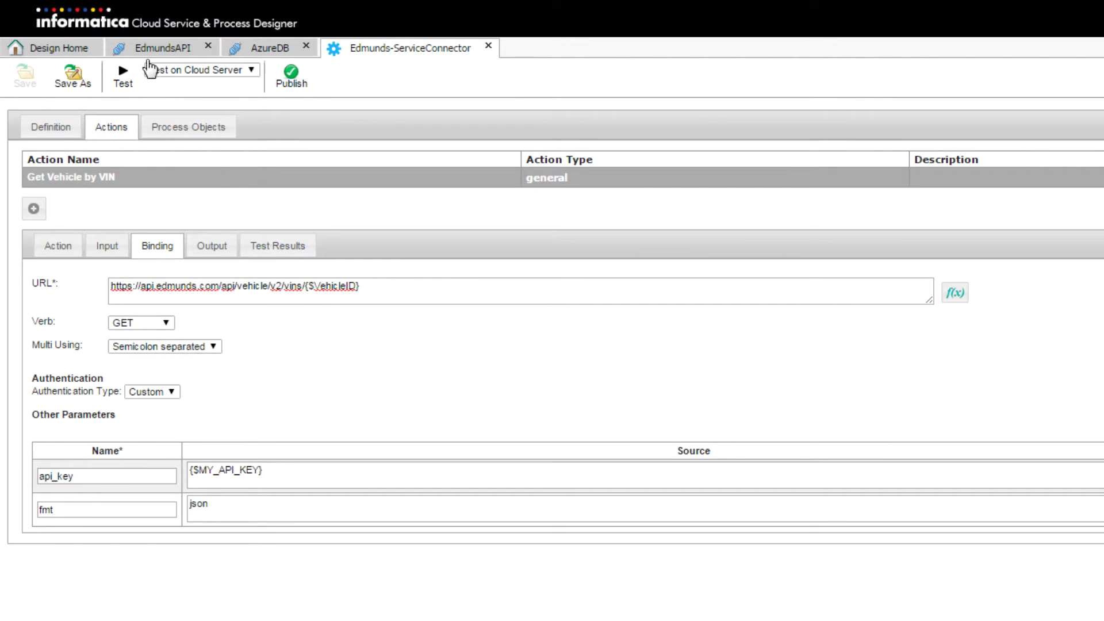
Test Get Vehicle by VIN, review the Edmunds_Vehicle XML result and output fields, then return home
{"action": "left_click", "coordinate": [121, 79]}
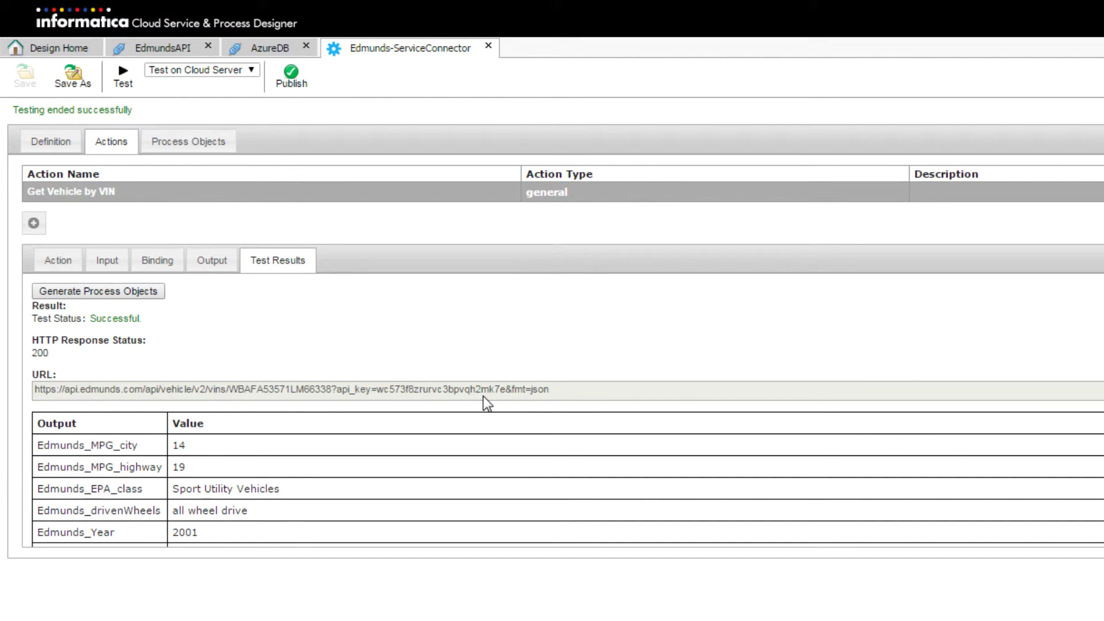
{"action": "scroll", "coordinate": [294, 418], "scroll_direction": "down", "scroll_amount": 3}
{"action": "left_click", "coordinate": [295, 416]}
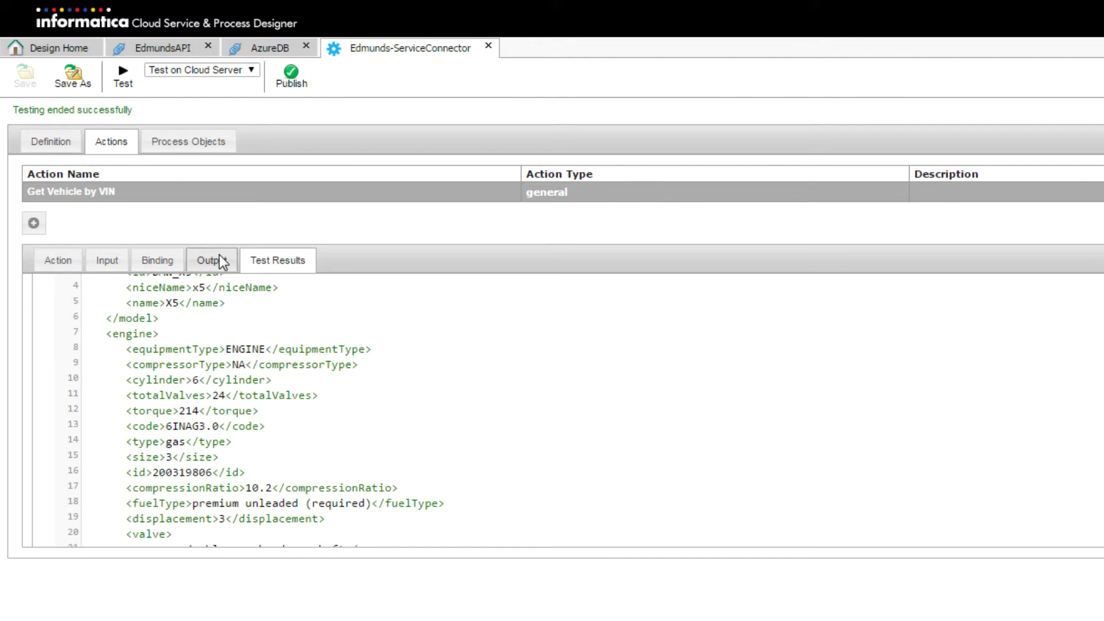
{"action": "left_click", "coordinate": [220, 263]}
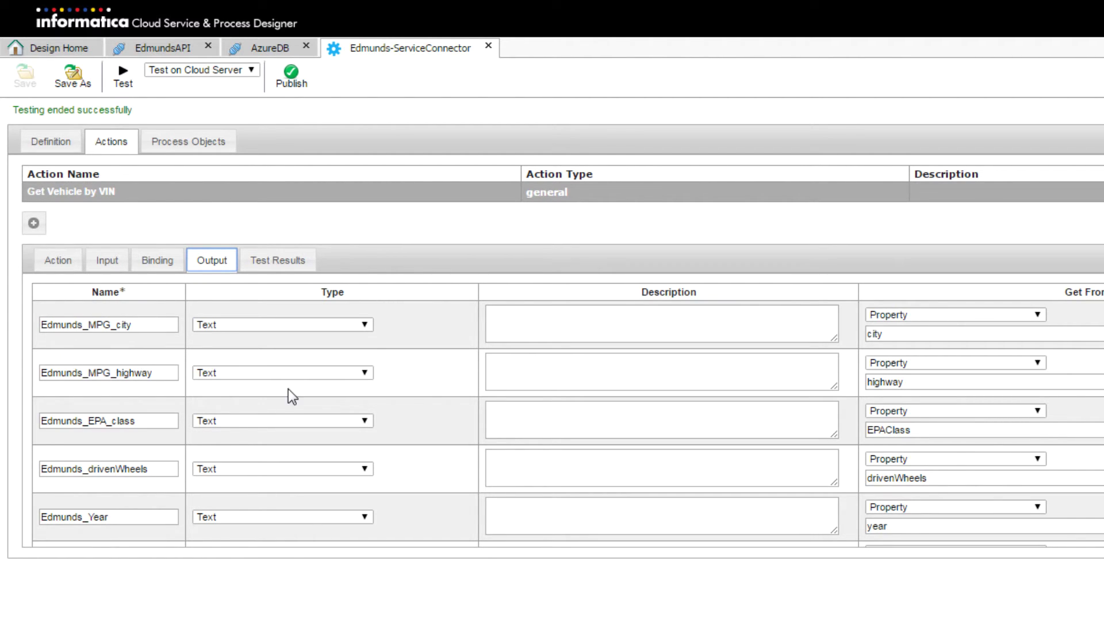
{"action": "scroll", "coordinate": [309, 386], "scroll_direction": "down", "scroll_amount": 5}
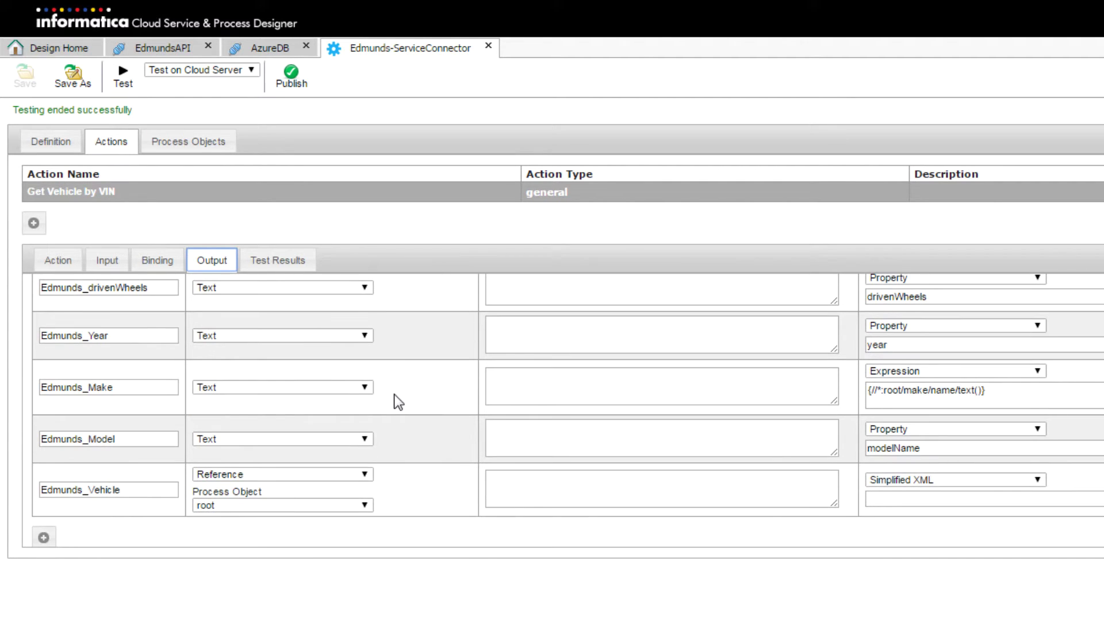
{"action": "left_click", "coordinate": [274, 256]}
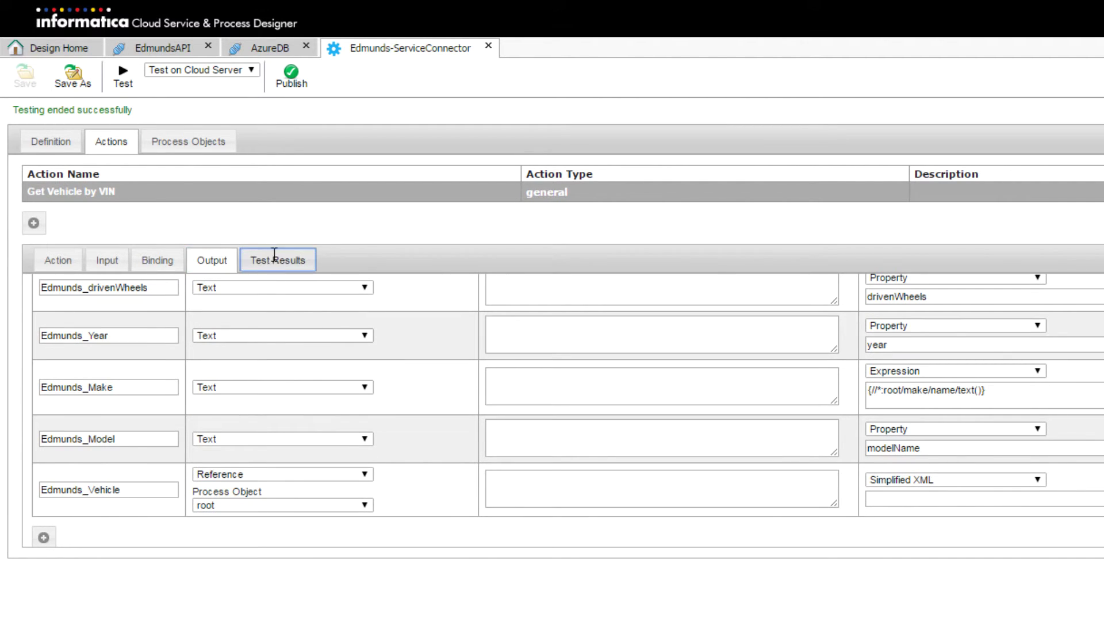
{"action": "scroll", "coordinate": [306, 358], "scroll_direction": "down", "scroll_amount": 5}
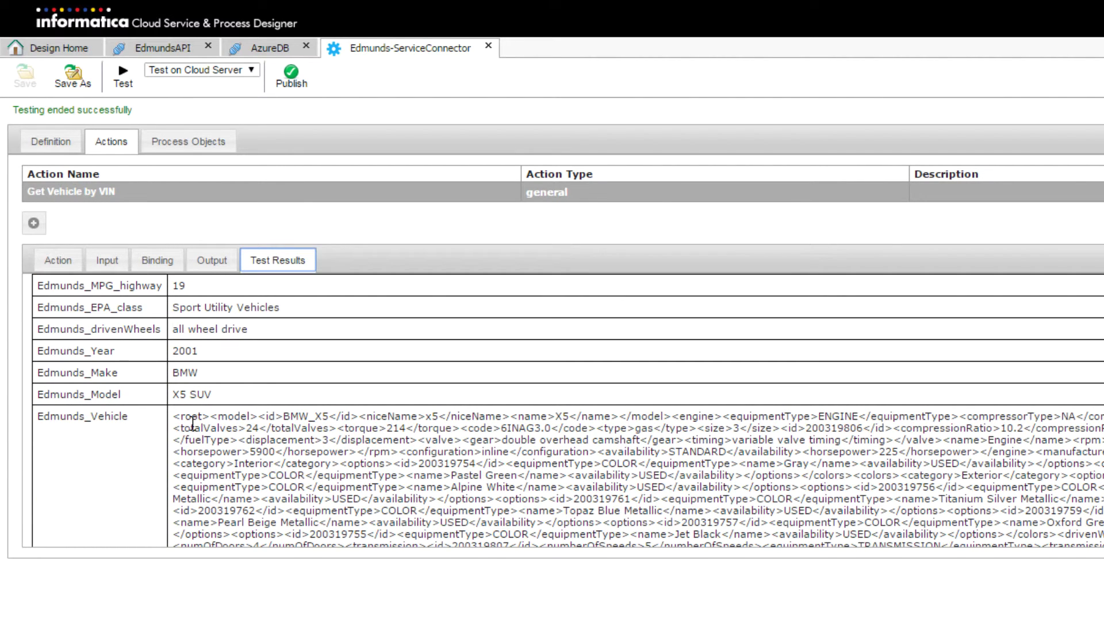
{"action": "left_click", "coordinate": [60, 44]}
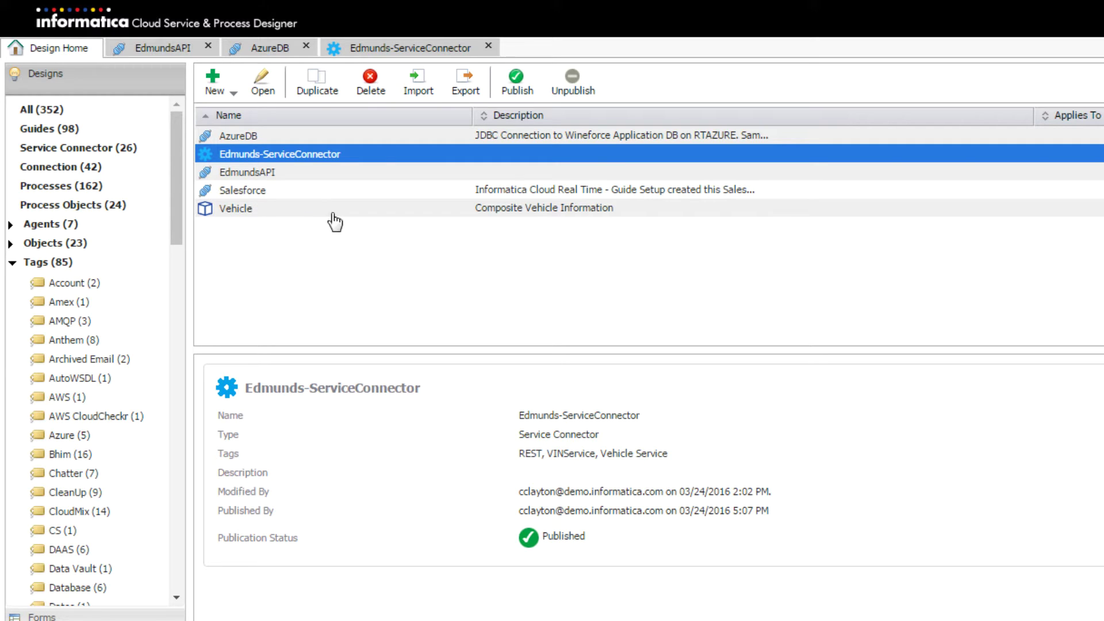
Open the Vehicle process object to check its account fields, then open the New design dropdown
{"action": "double_click", "coordinate": [248, 211]}
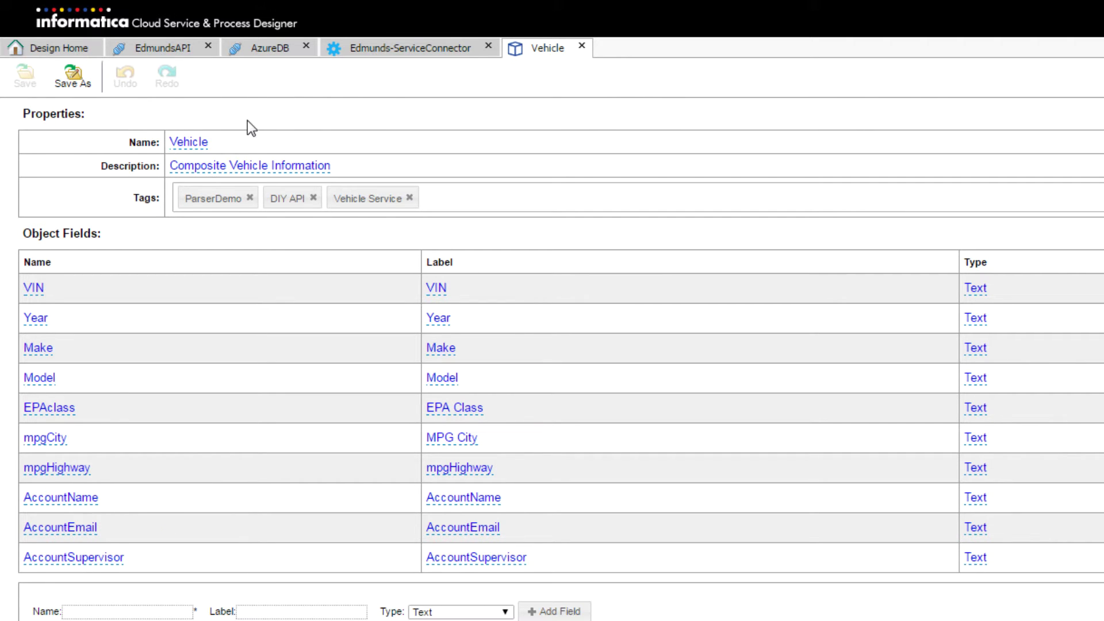
{"action": "left_click", "coordinate": [58, 47]}
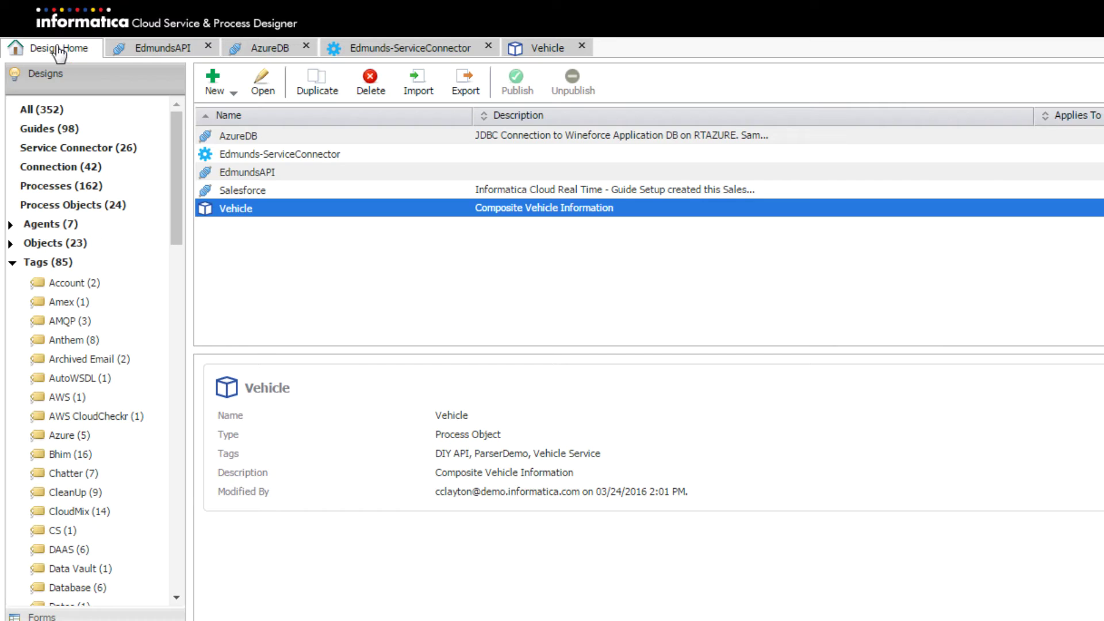
{"action": "left_click", "coordinate": [221, 85]}
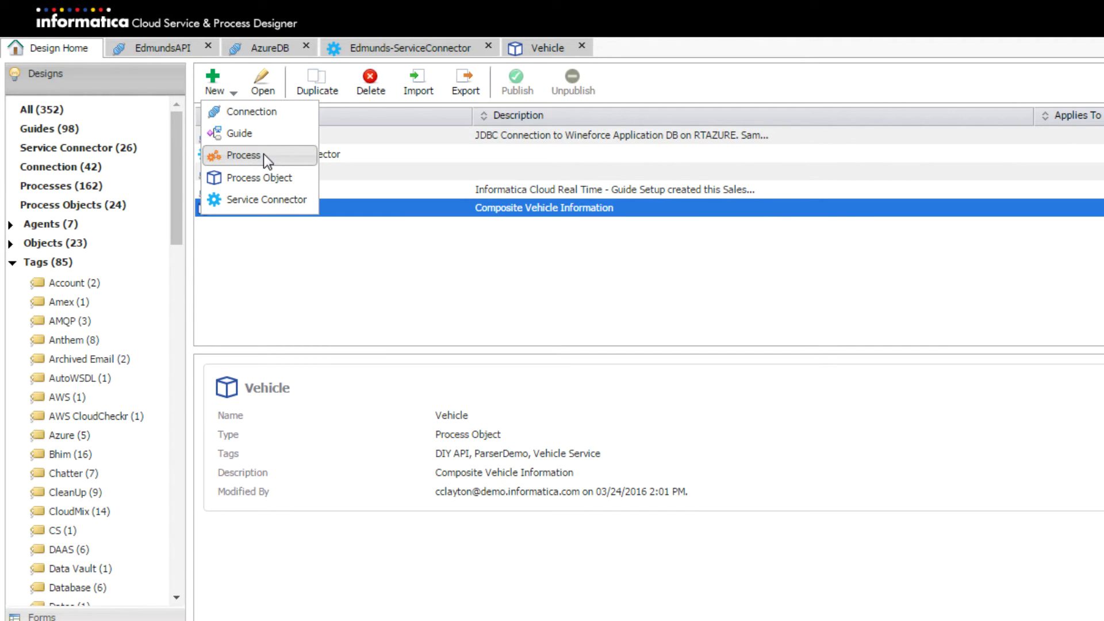
Create process DIYVehicleService described 'A Composite Data Service for VIN's' and tagged Vehicle Service
{"action": "left_click", "coordinate": [264, 154]}
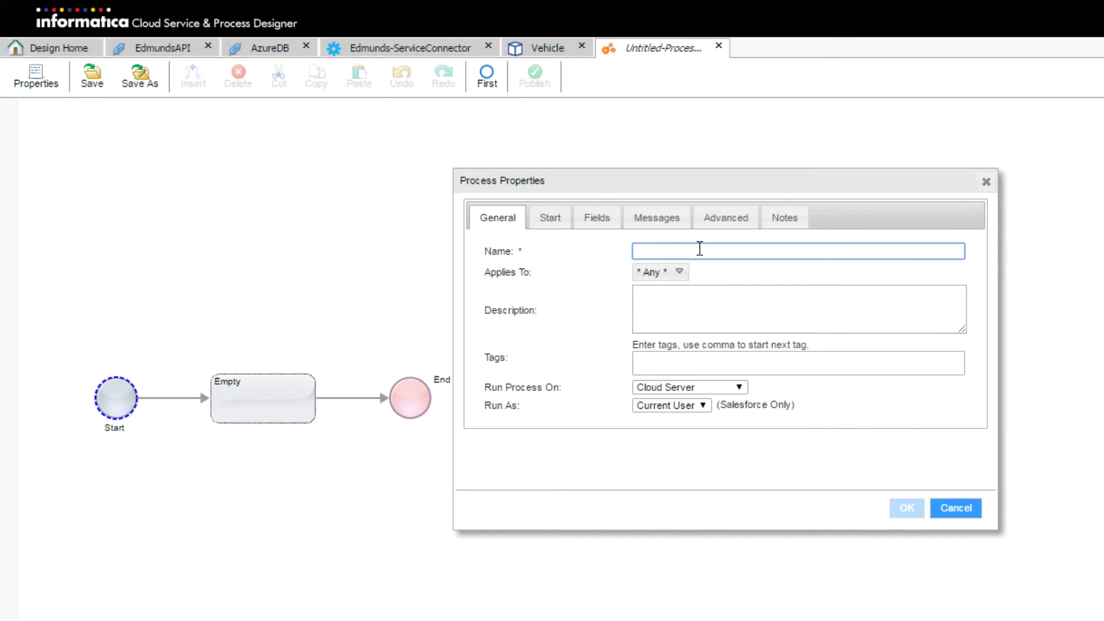
{"action": "type", "text": "DIYVehicleService"}
{"action": "left_click", "coordinate": [721, 306]}
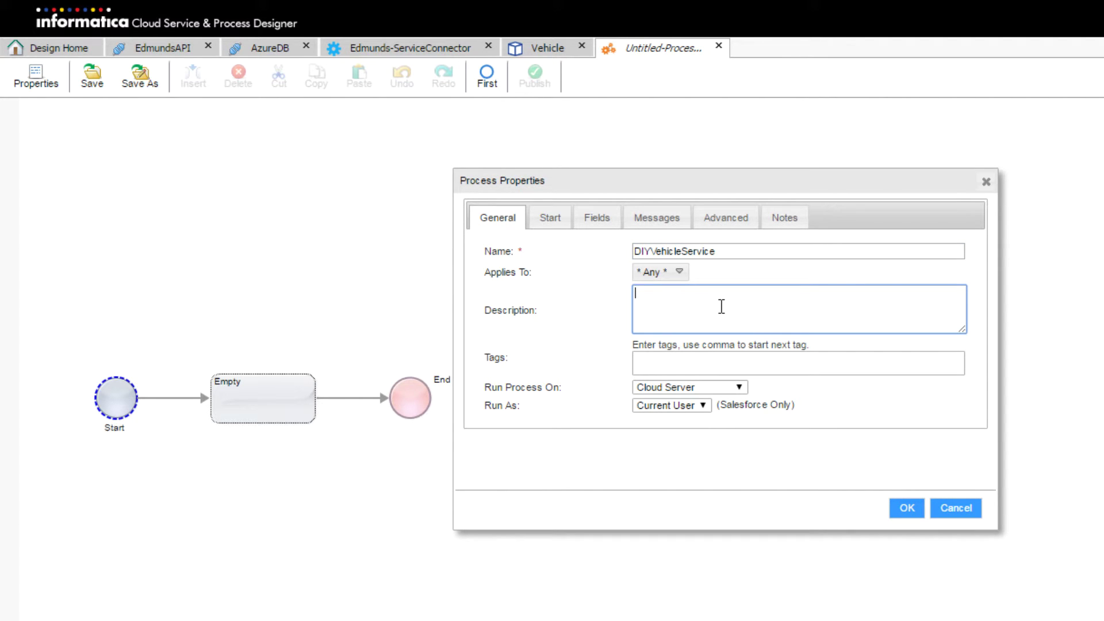
{"action": "type", "text": "A Composite Data Sre"}
{"action": "key", "text": "BackSpace"}
{"action": "key", "text": "BackSpace"}
{"action": "type", "text": "ervice "}
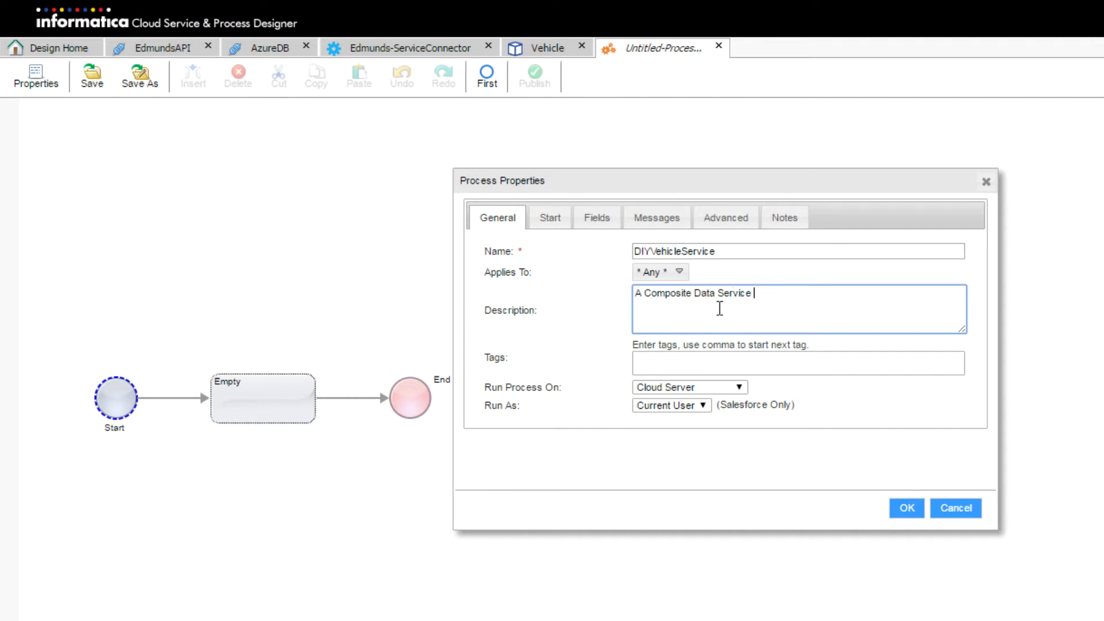
{"action": "type", "text": "for VIN's"}
{"action": "left_click", "coordinate": [671, 366]}
{"action": "type", "text": "Veh"}
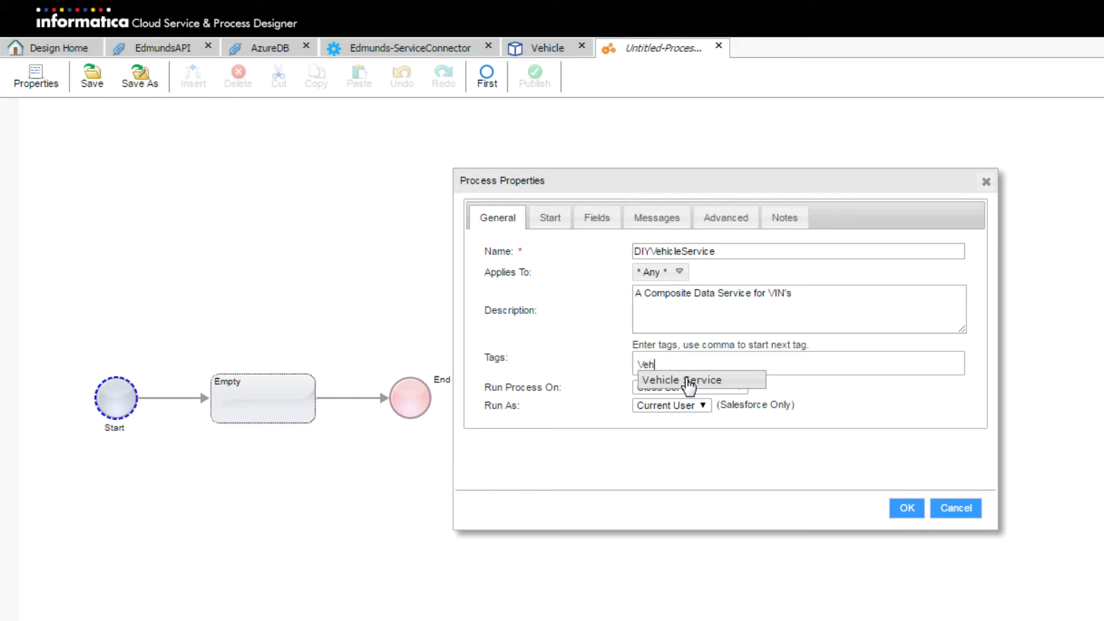
{"action": "left_click", "coordinate": [689, 380]}
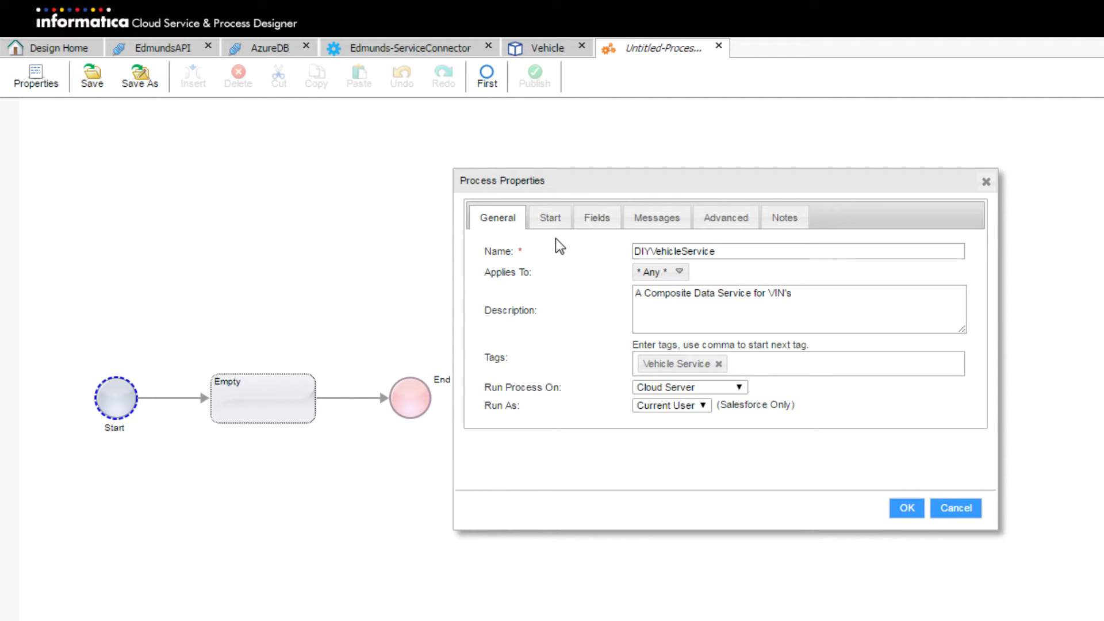
{"action": "left_click", "coordinate": [542, 219]}
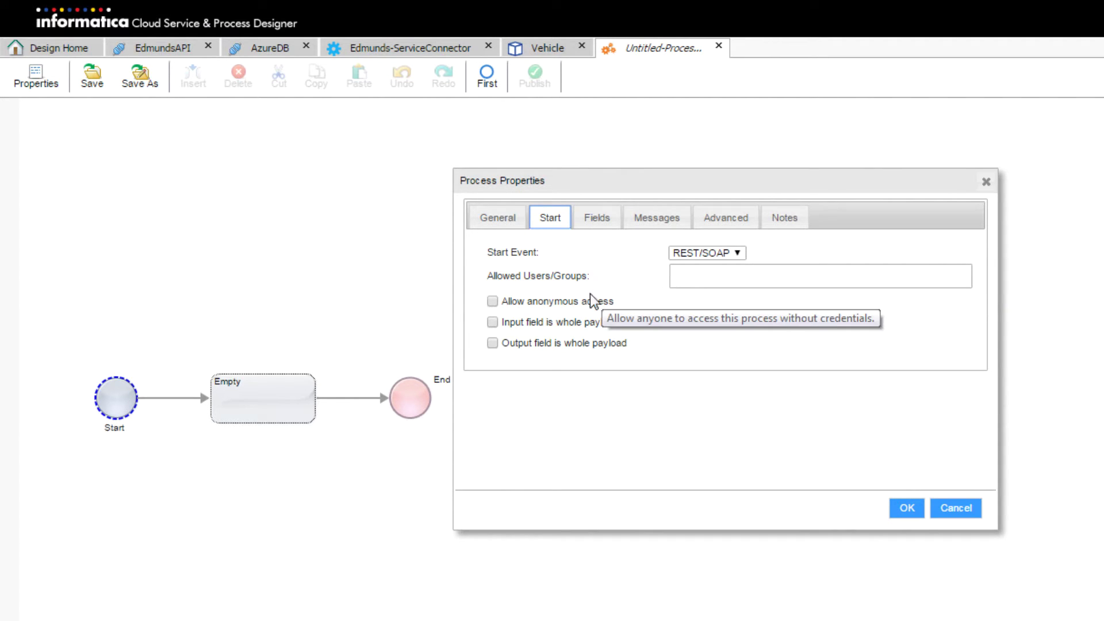
Allow anonymous access to DIYVehicleService and bring up its field definitions
{"action": "left_click", "coordinate": [492, 300]}
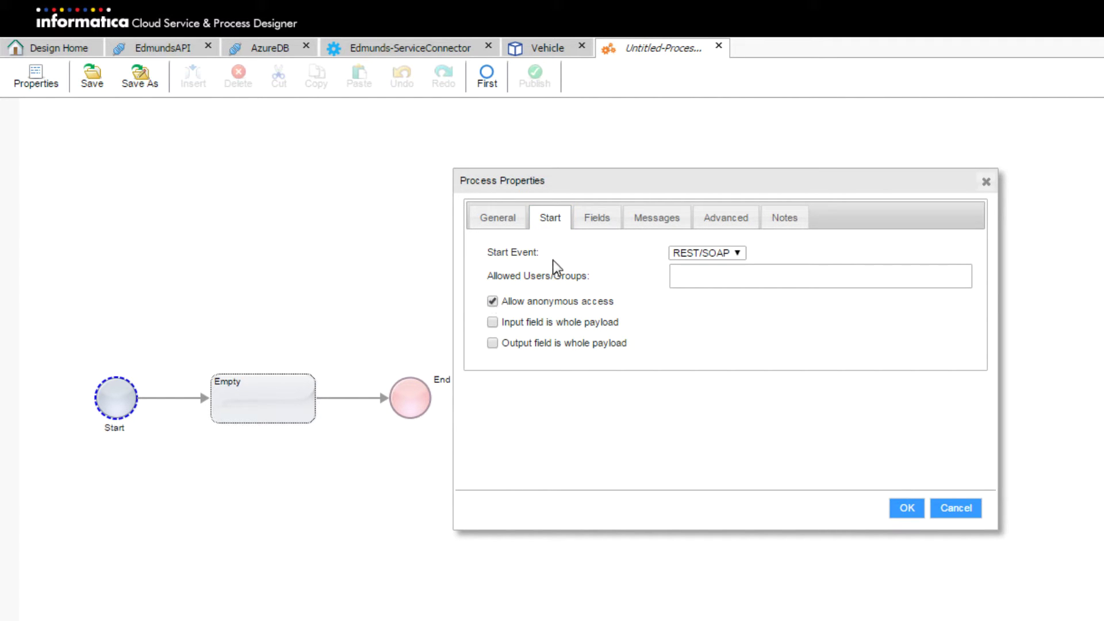
{"action": "left_click", "coordinate": [598, 220]}
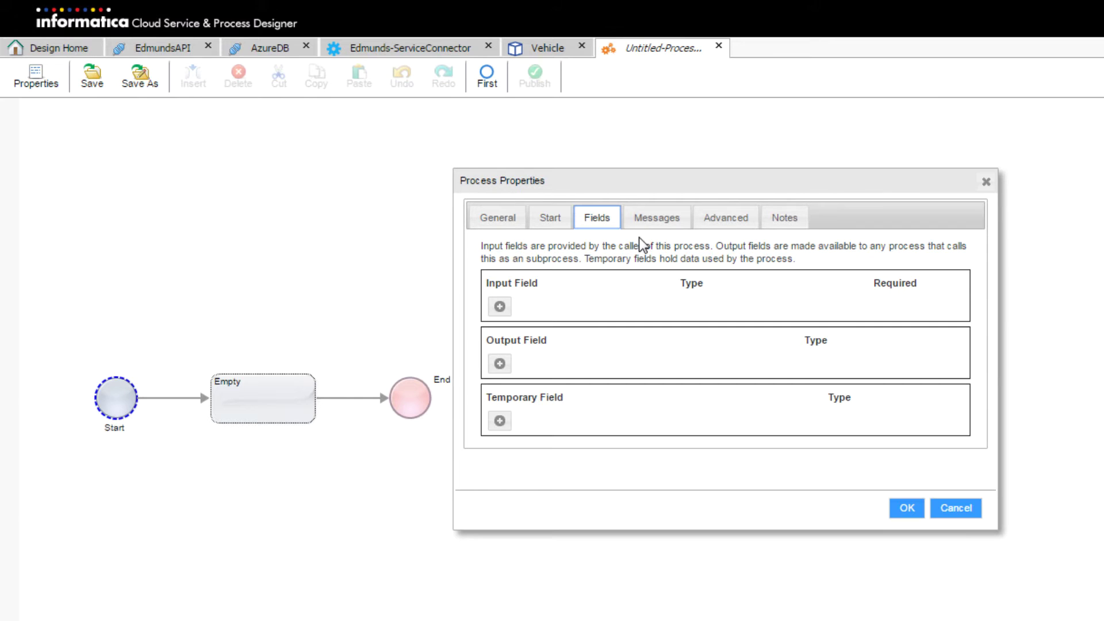
Add input field in_VIN and an output field named out_Vehicle_Data
{"action": "left_click", "coordinate": [500, 306]}
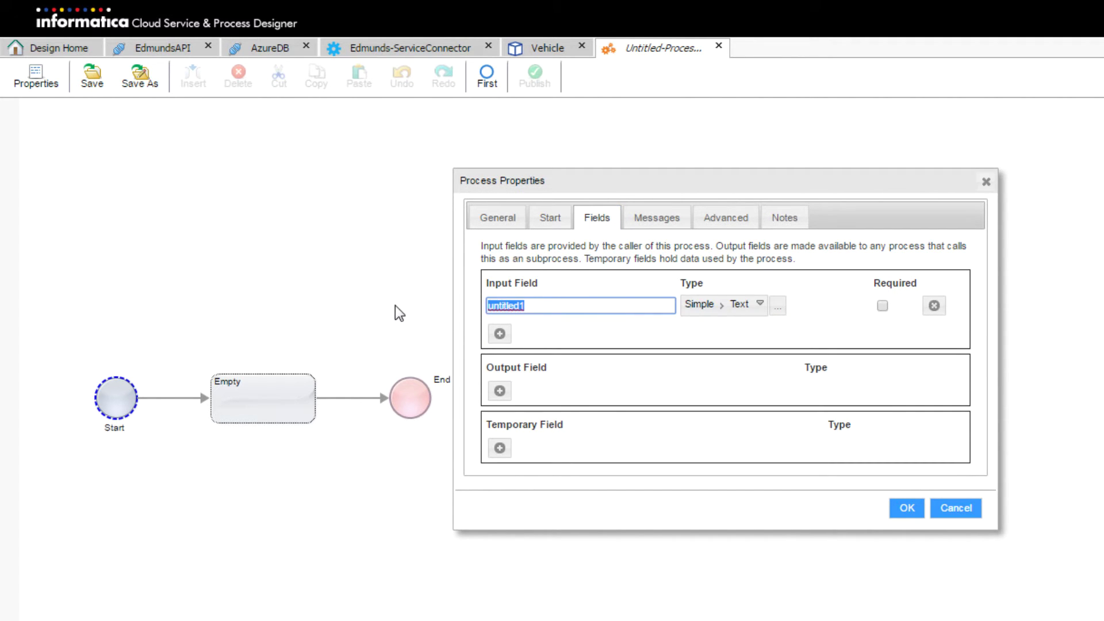
{"action": "type", "text": "in_VIN"}
{"action": "left_click", "coordinate": [500, 391]}
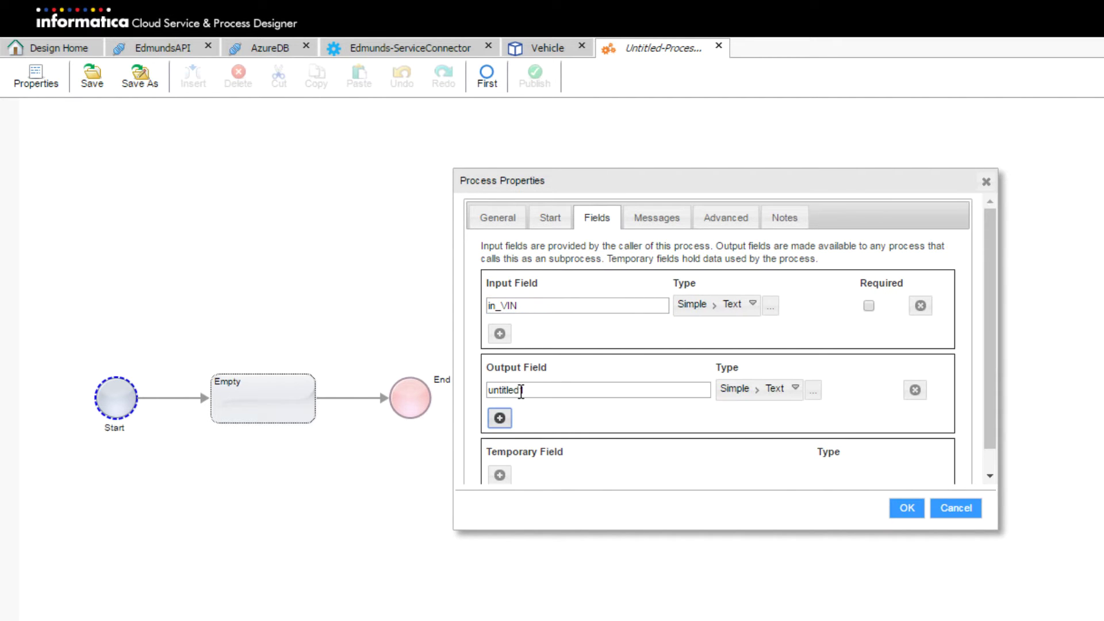
{"action": "left_click_drag", "start_coordinate": [577, 386], "coordinate": [427, 395]}
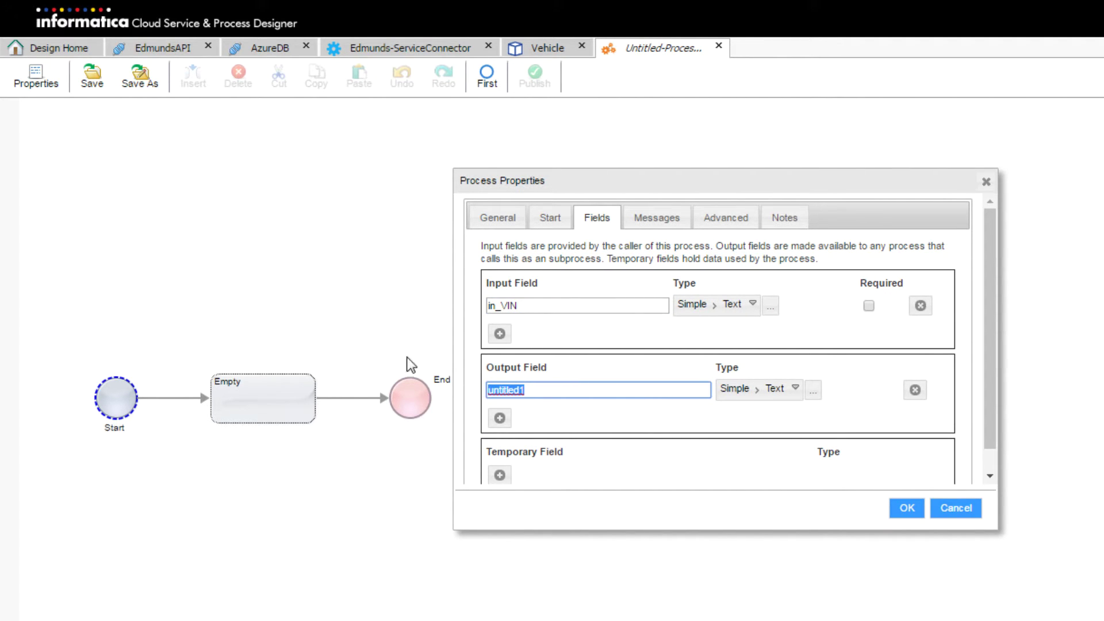
{"action": "type", "text": "out_Vehc"}
{"action": "key", "text": "BackSpace"}
{"action": "type", "text": "icle"}
{"action": "key", "text": "BackSpace"}
{"action": "type", "text": "_Data"}
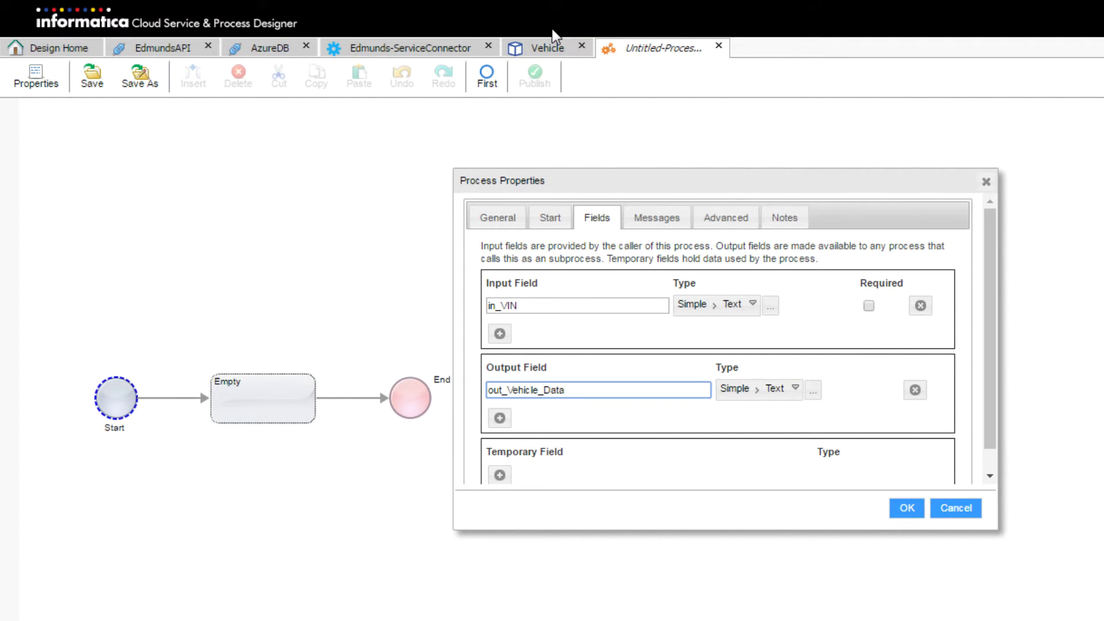
Set out_Vehicle_Data's type to Objects > Process Objects > Vehicle
{"action": "left_click", "coordinate": [774, 391]}
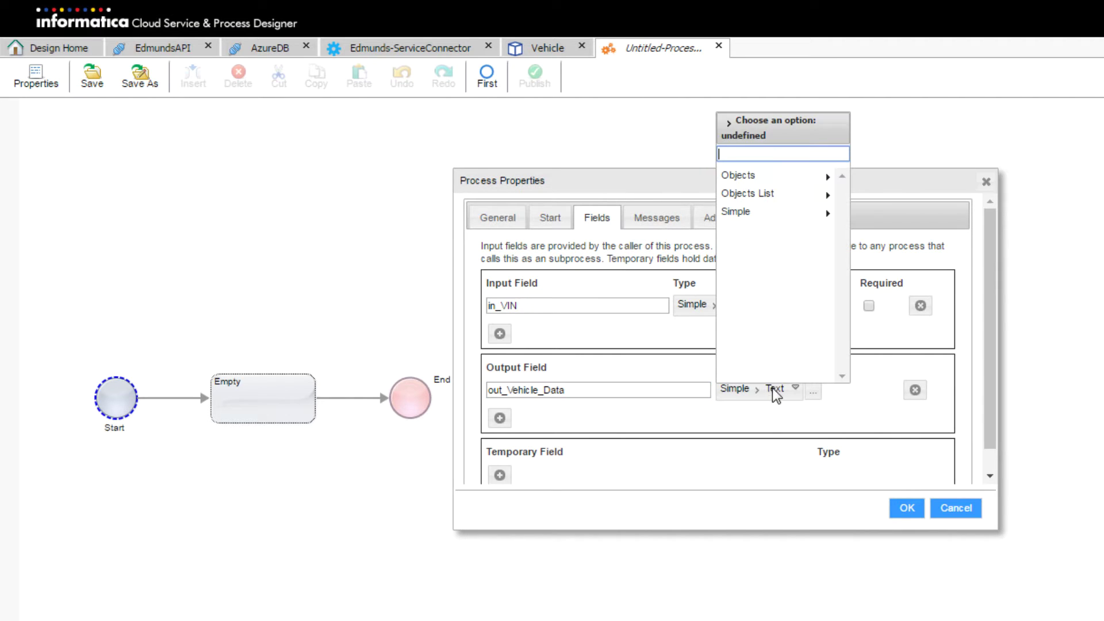
{"action": "left_click", "coordinate": [786, 178]}
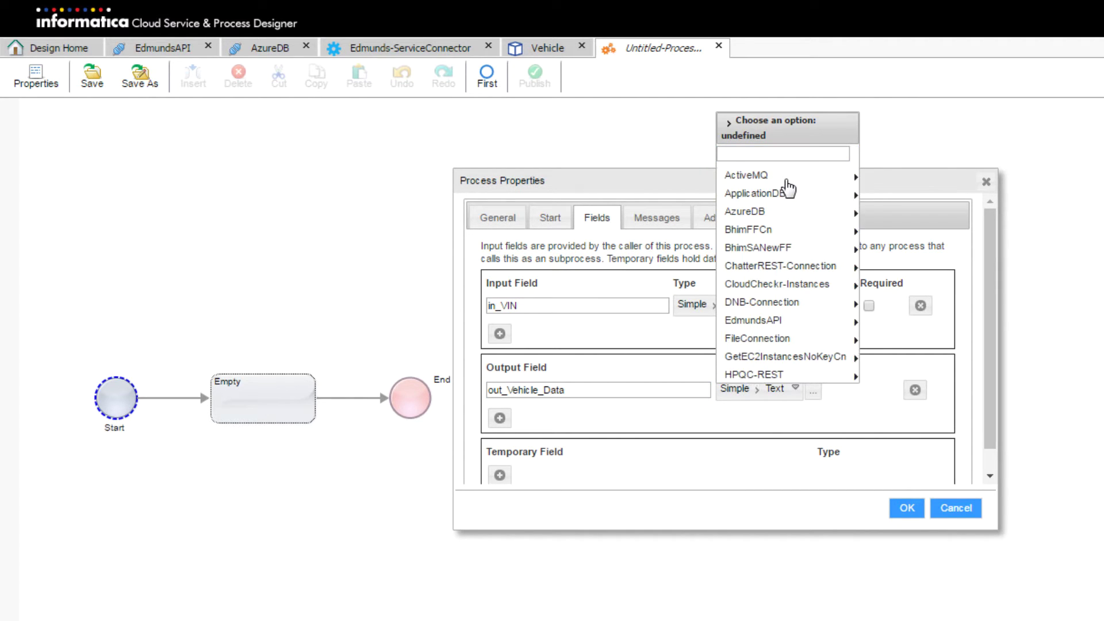
{"action": "scroll", "coordinate": [794, 236], "scroll_direction": "down", "scroll_amount": 4}
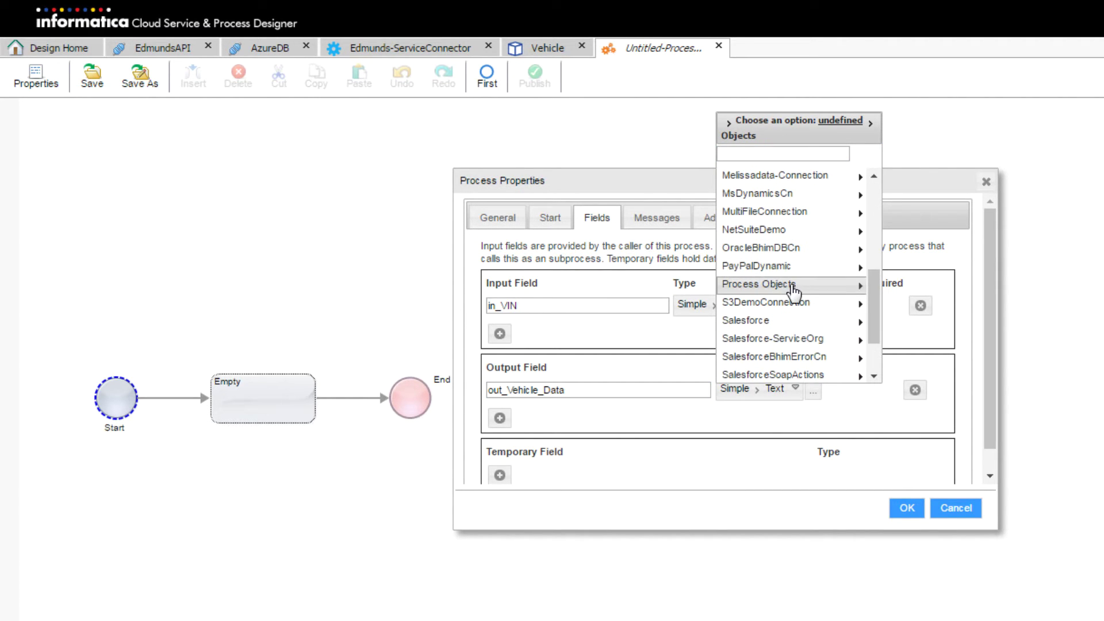
{"action": "left_click", "coordinate": [793, 287]}
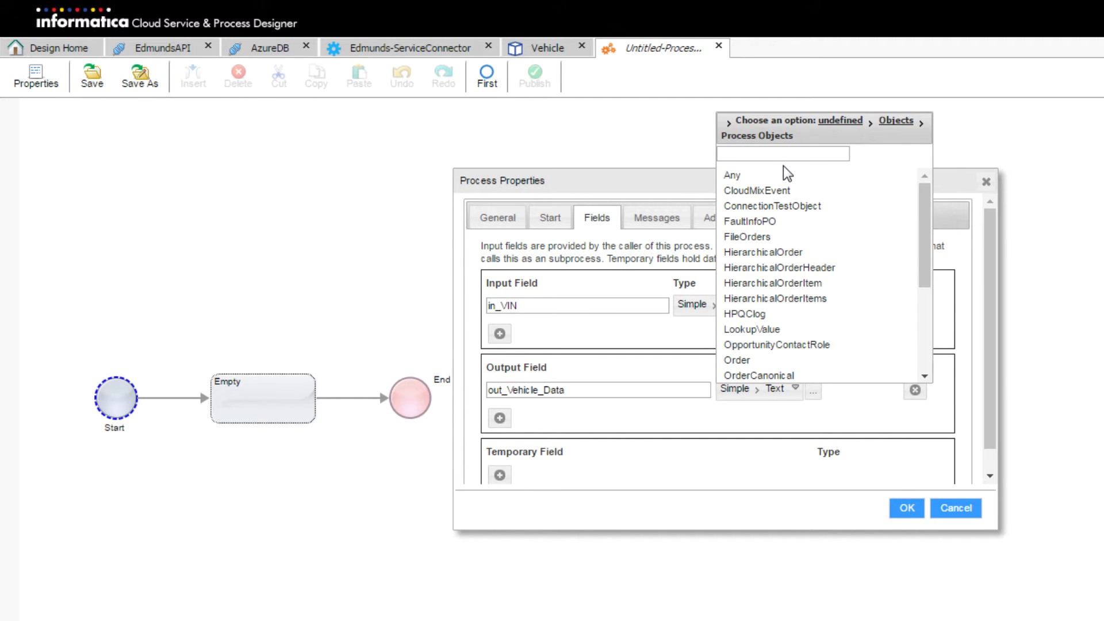
{"action": "scroll", "coordinate": [808, 299], "scroll_direction": "down", "scroll_amount": 4}
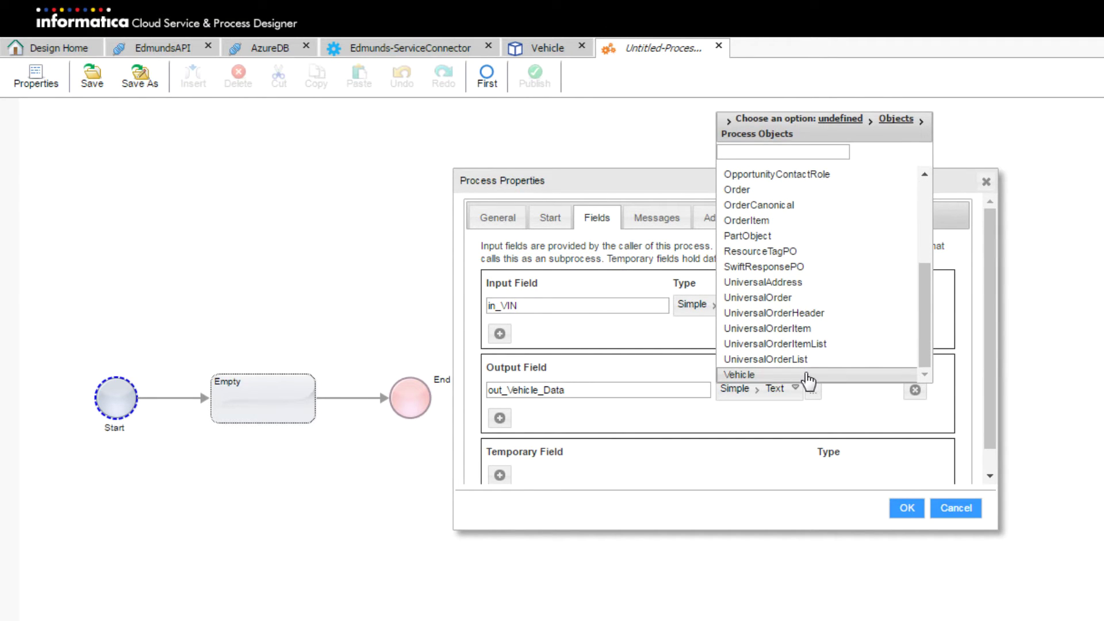
{"action": "left_click", "coordinate": [809, 377]}
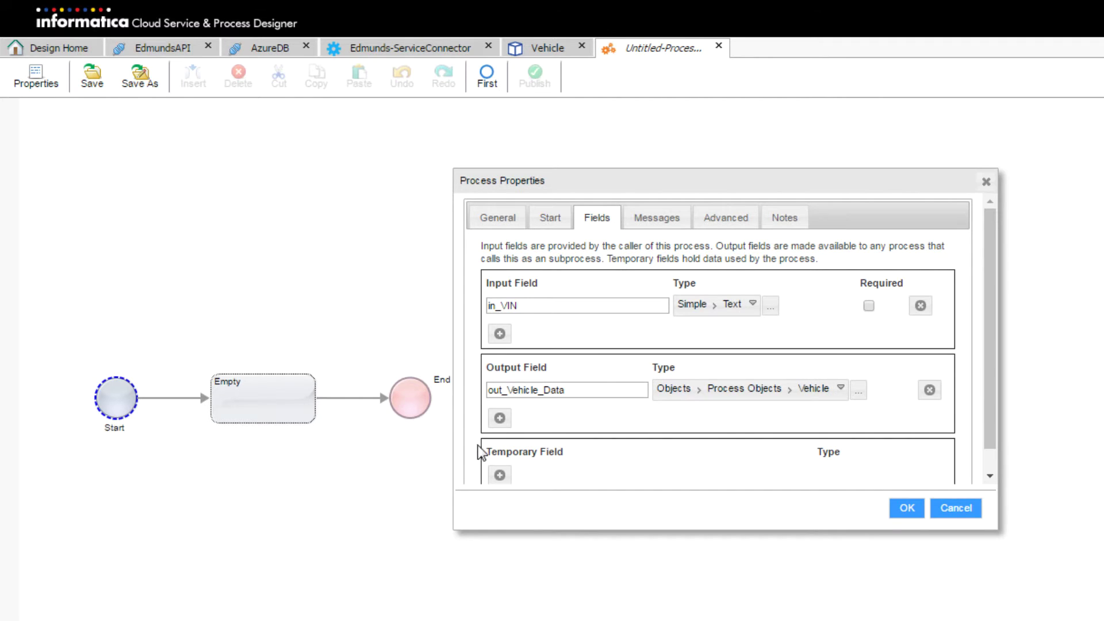
Add a second output field named out_Message
{"action": "left_click", "coordinate": [498, 416]}
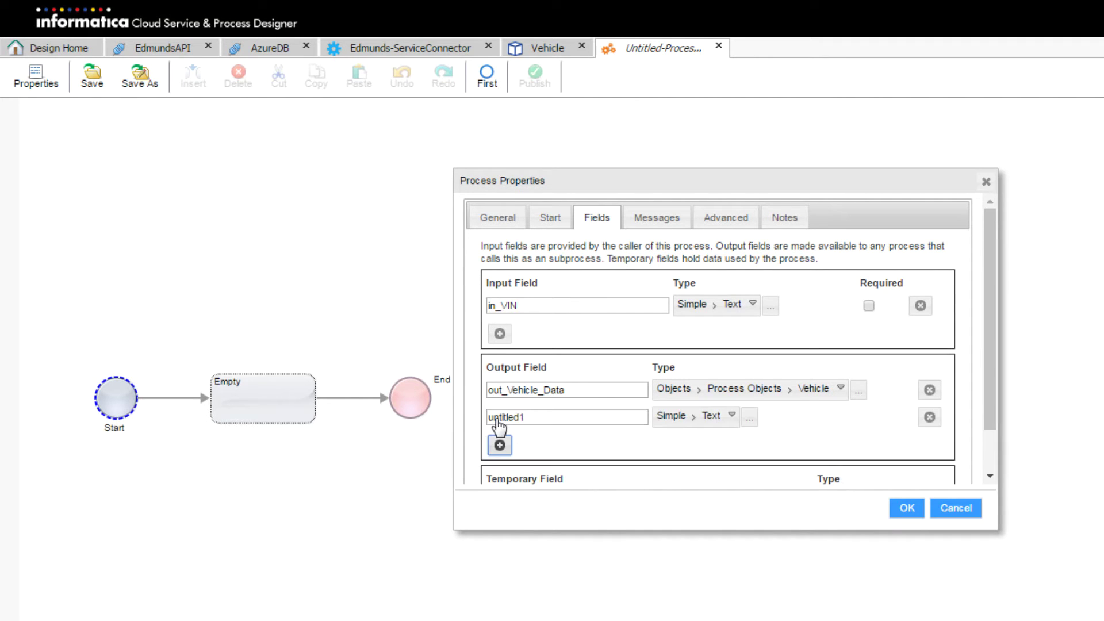
{"action": "double_click", "coordinate": [540, 417]}
{"action": "type", "text": "out"}
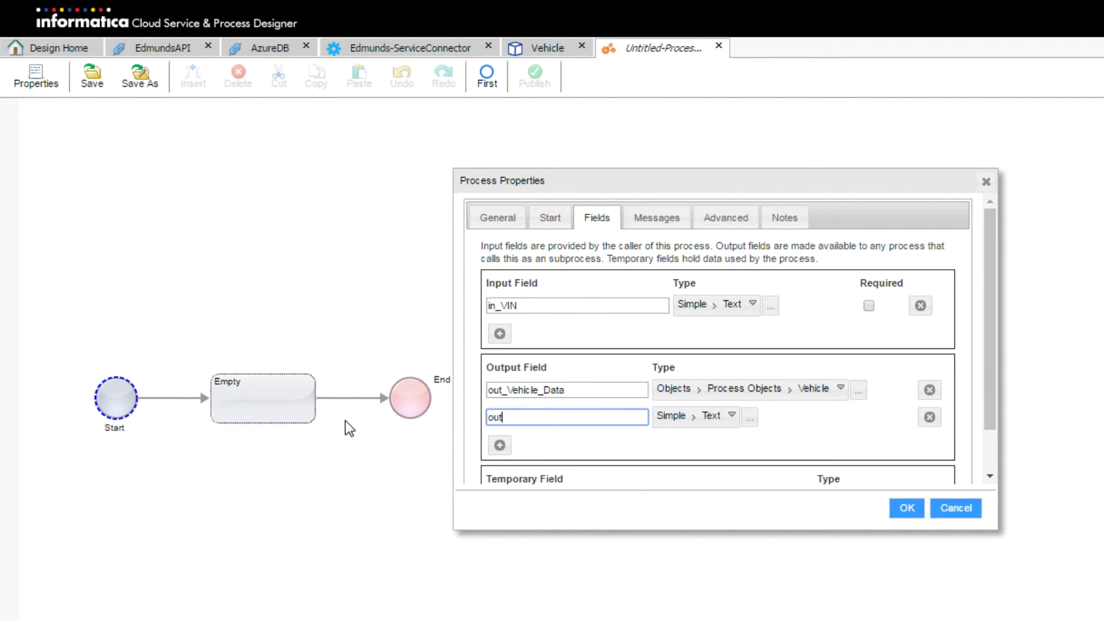
{"action": "type", "text": "_Messages"}
{"action": "key", "text": "BackSpace"}
{"action": "scroll", "coordinate": [678, 428], "scroll_direction": "down", "scroll_amount": 1}
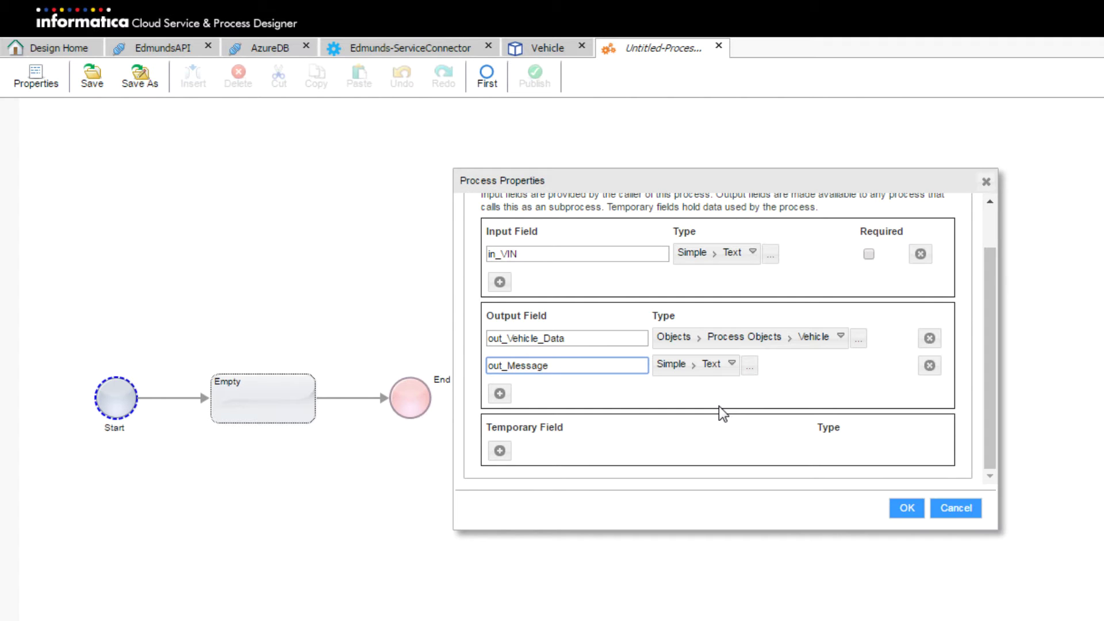
Add two temporary fields and name the first one this_DB_VIN_DATA
{"action": "left_click", "coordinate": [500, 452]}
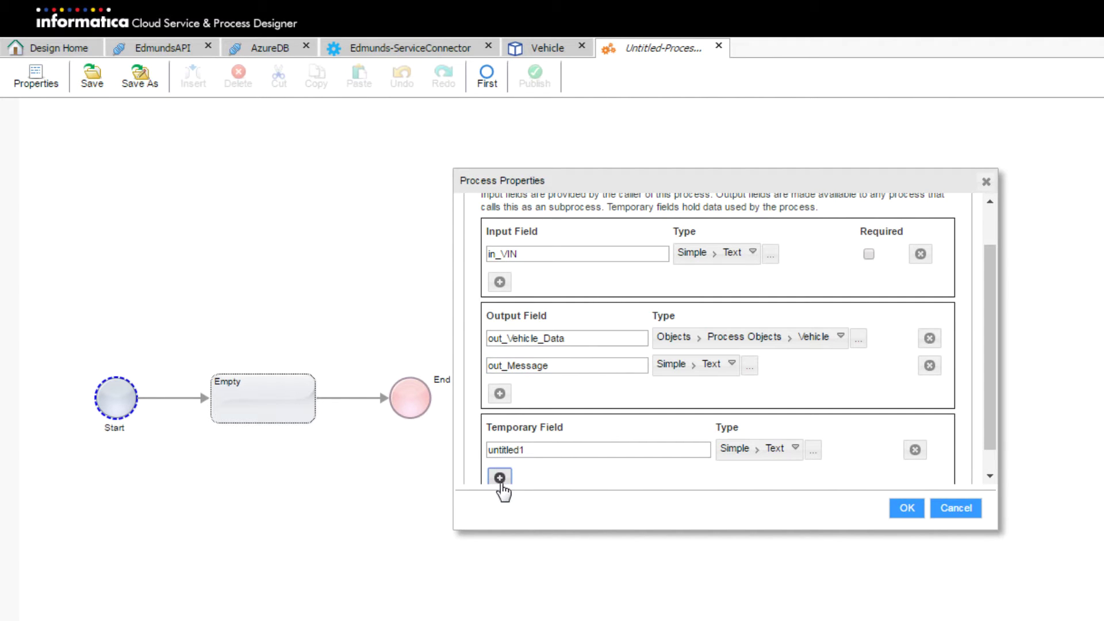
{"action": "left_click", "coordinate": [501, 480]}
{"action": "scroll", "coordinate": [628, 321], "scroll_direction": "down", "scroll_amount": 2}
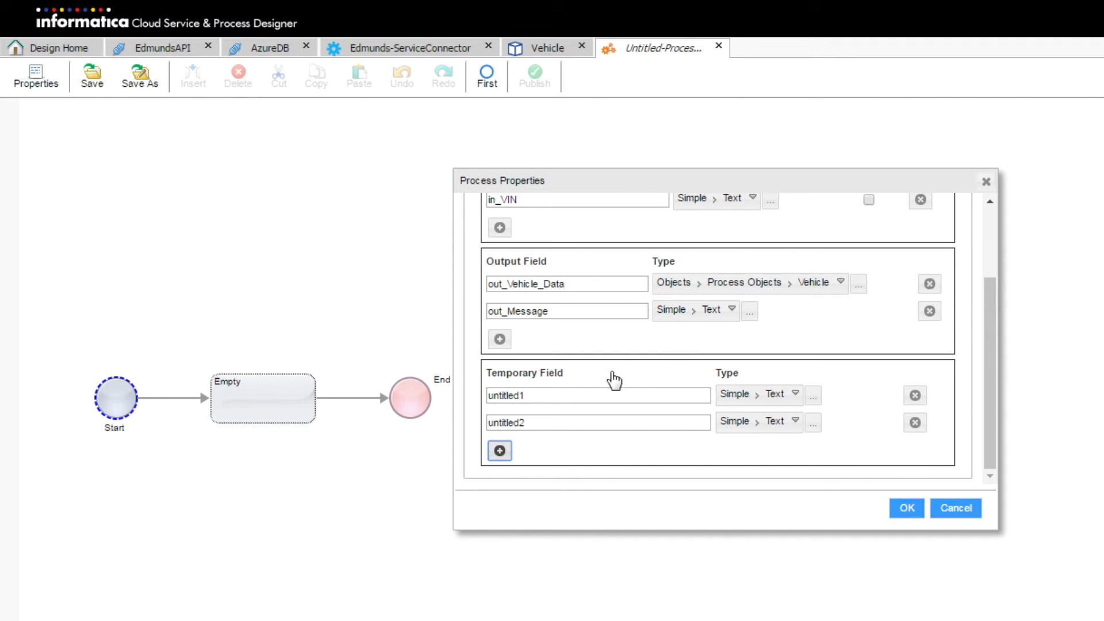
{"action": "double_click", "coordinate": [542, 395]}
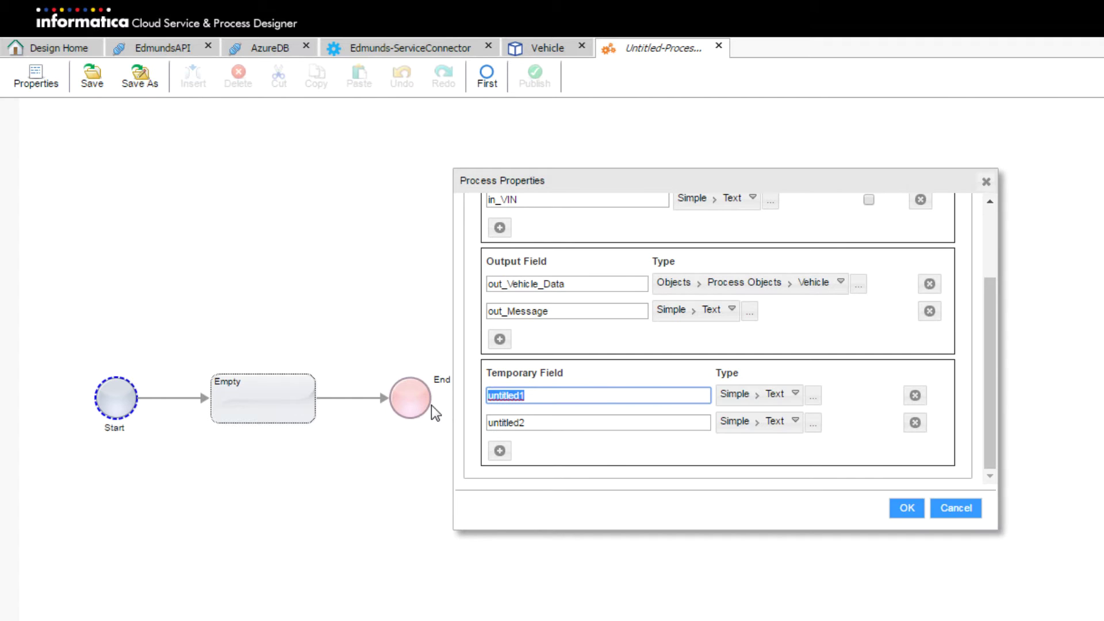
{"action": "type", "text": "ths"}
{"action": "key", "text": "BackSpace"}
{"action": "type", "text": "is_DB_VIN_DA"}
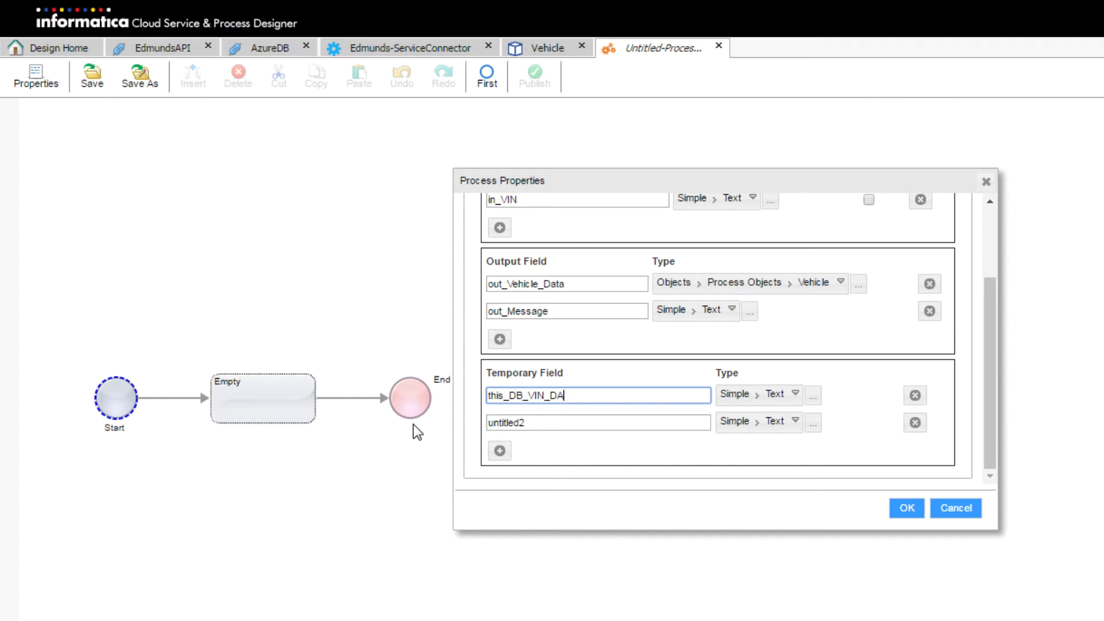
{"action": "type", "text": "TA"}
Set this_DB_VIN_DATA's type to the AzureDB VIN_DATA object
{"action": "left_click", "coordinate": [741, 395]}
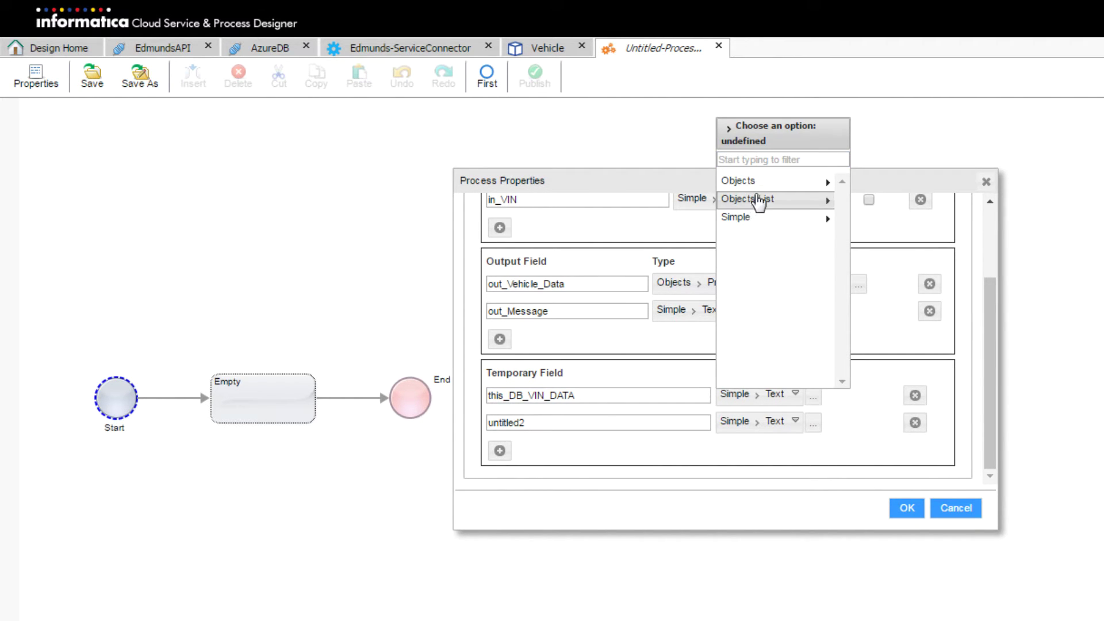
{"action": "left_click", "coordinate": [775, 182]}
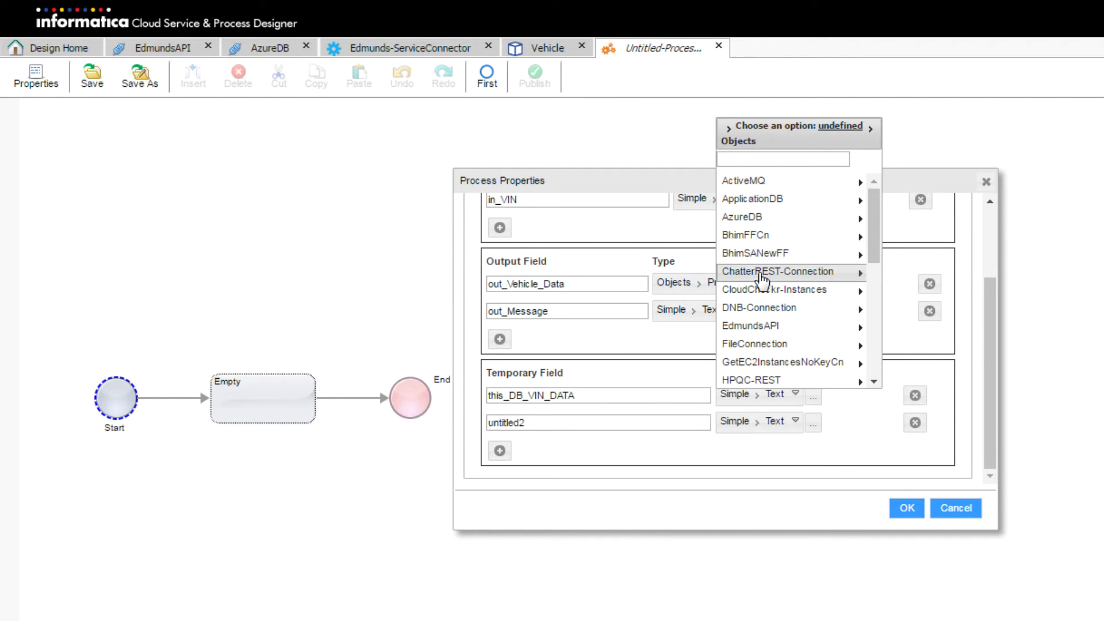
{"action": "left_click", "coordinate": [804, 221]}
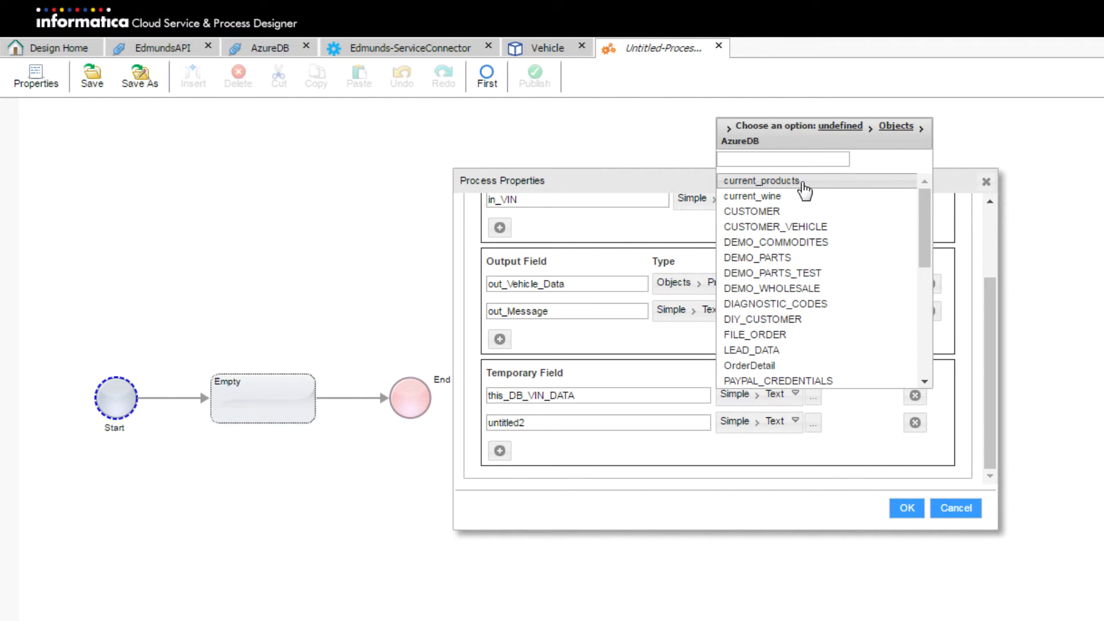
{"action": "scroll", "coordinate": [811, 218], "scroll_direction": "down", "scroll_amount": 2}
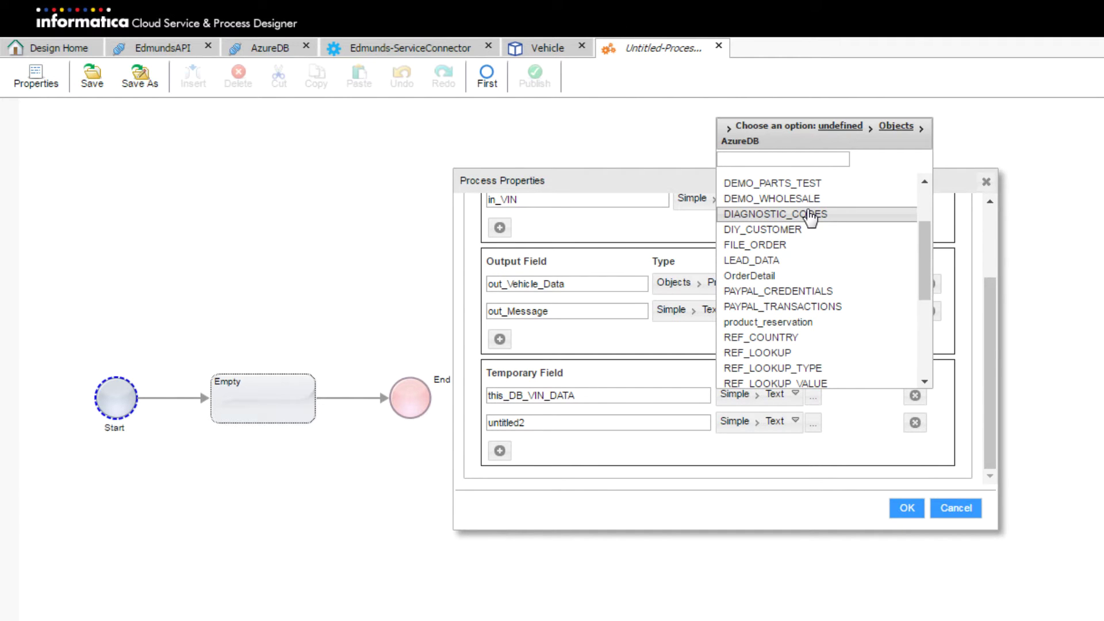
{"action": "scroll", "coordinate": [811, 218], "scroll_direction": "down", "scroll_amount": 3}
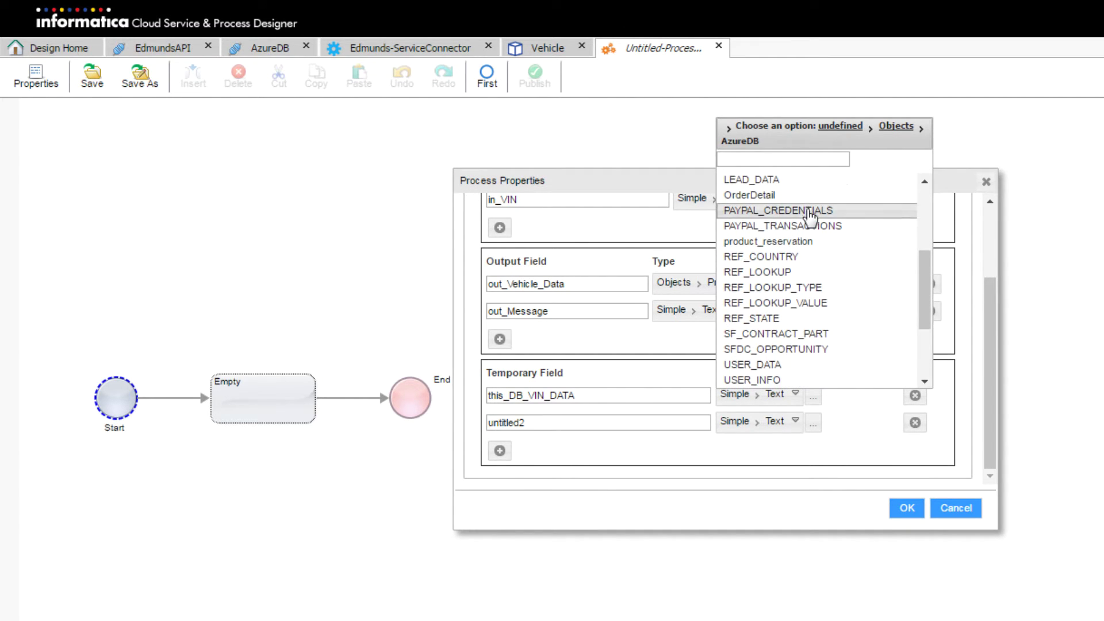
{"action": "scroll", "coordinate": [811, 218], "scroll_direction": "down", "scroll_amount": 3}
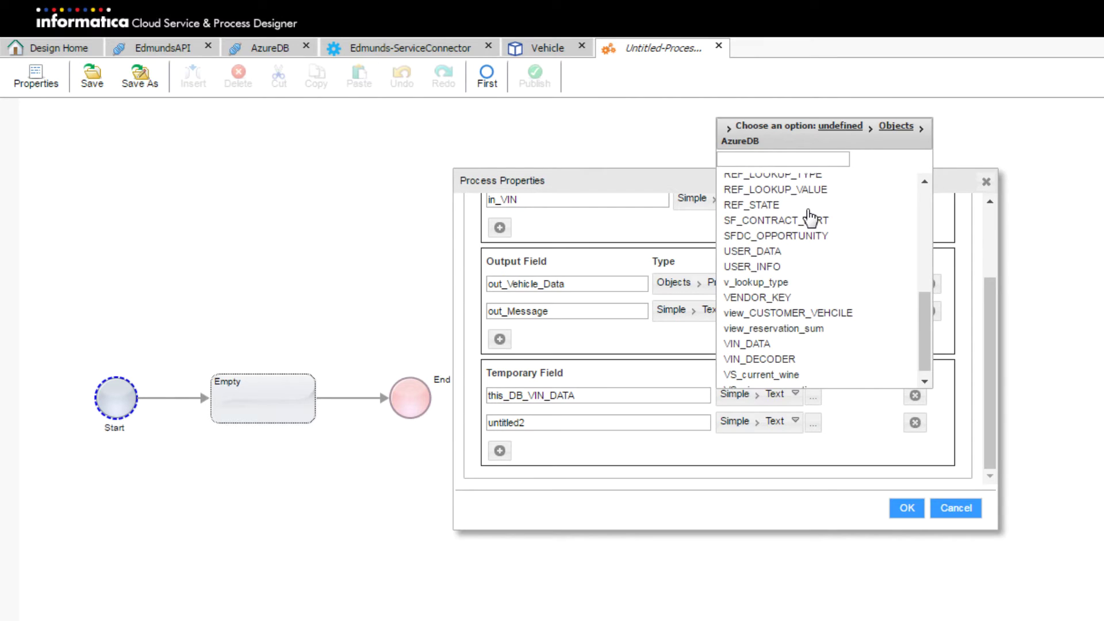
{"action": "left_click", "coordinate": [807, 339]}
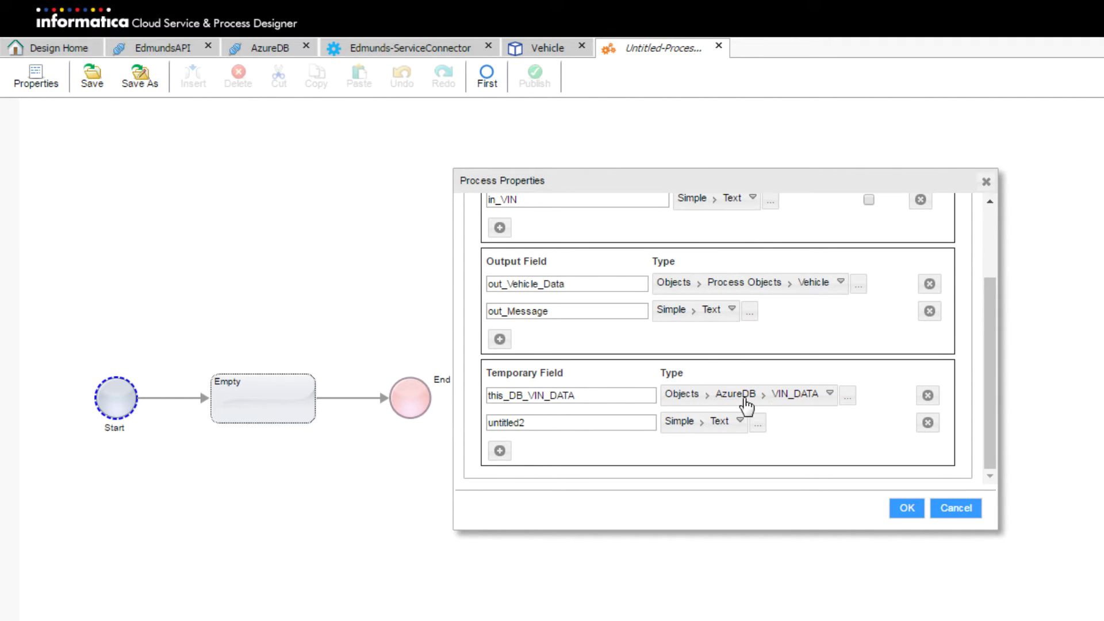
Name the second temporary field this_SFDC_Account and type it as a Salesforce Account object
{"action": "double_click", "coordinate": [552, 425]}
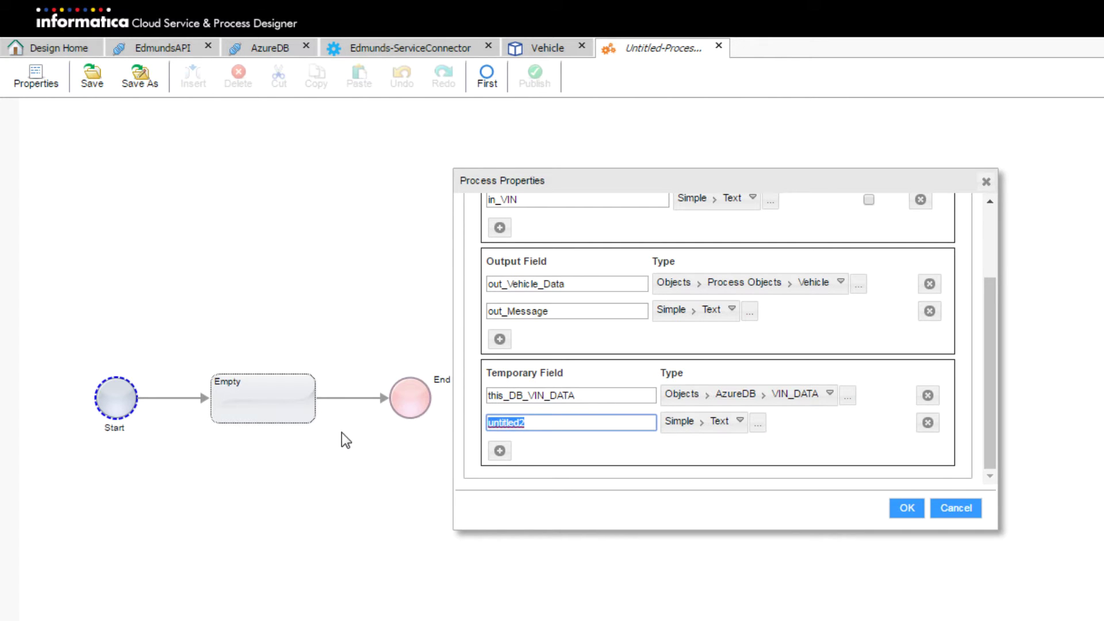
{"action": "type", "text": "this_SFDC_Account"}
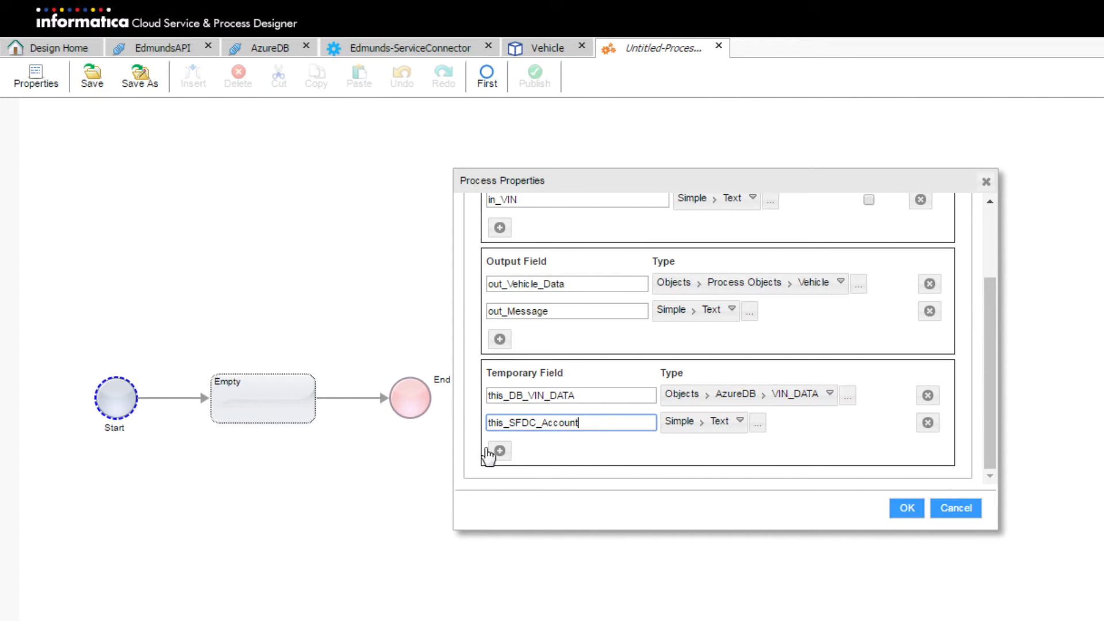
{"action": "left_click", "coordinate": [694, 424]}
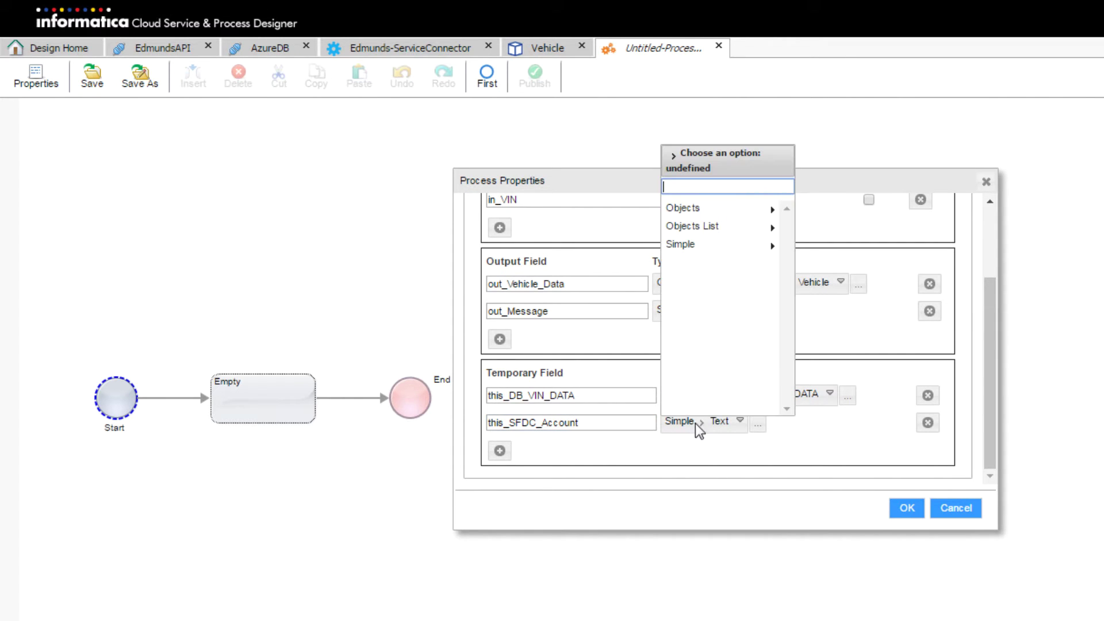
{"action": "left_click", "coordinate": [745, 211]}
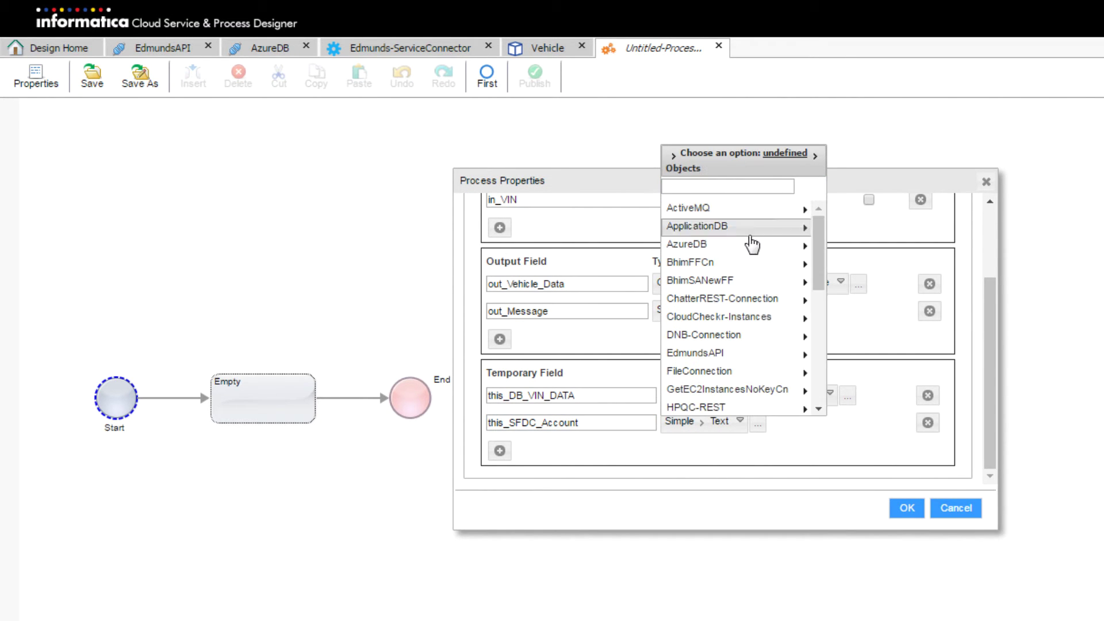
{"action": "scroll", "coordinate": [751, 242], "scroll_direction": "down", "scroll_amount": 3}
{"action": "scroll", "coordinate": [752, 245], "scroll_direction": "down", "scroll_amount": 3}
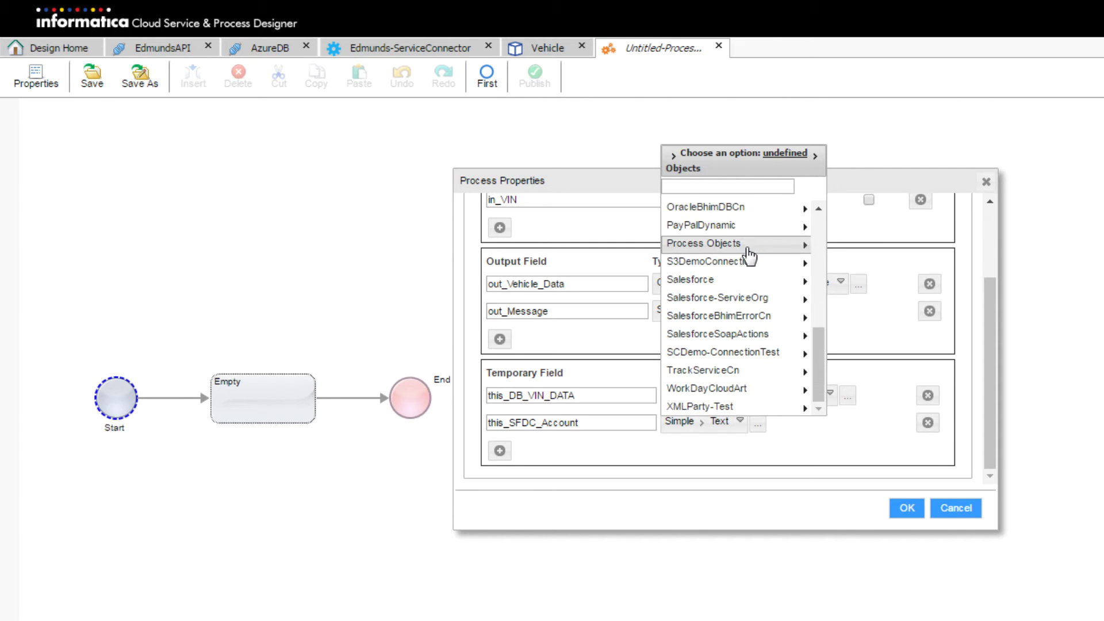
{"action": "left_click", "coordinate": [749, 284]}
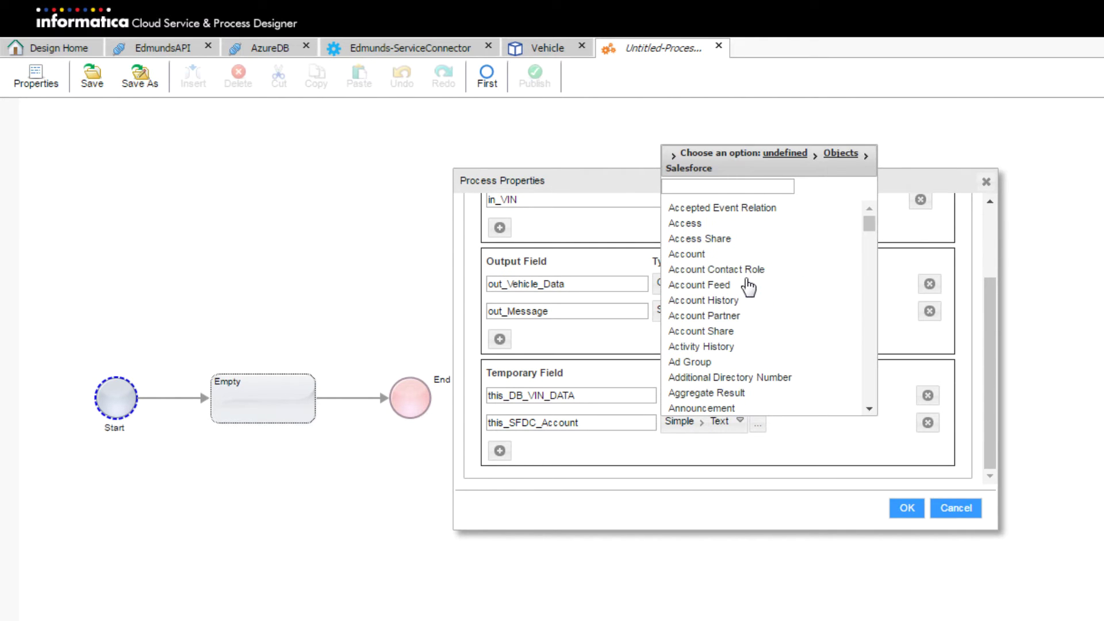
{"action": "left_click", "coordinate": [741, 255]}
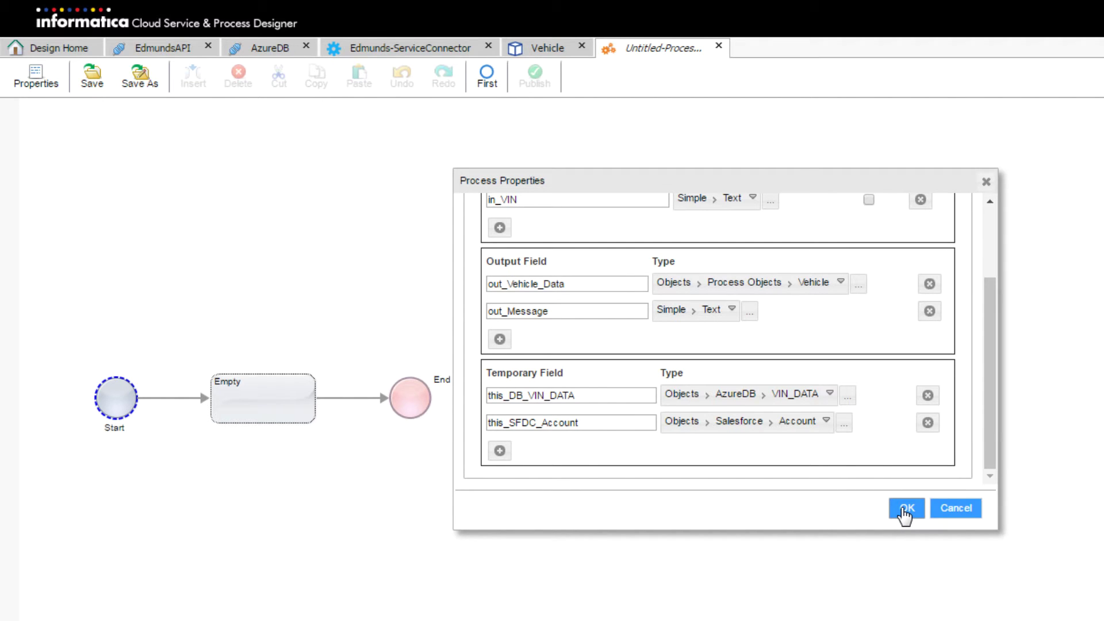
{"action": "scroll", "coordinate": [853, 342], "scroll_direction": "up", "scroll_amount": 3}
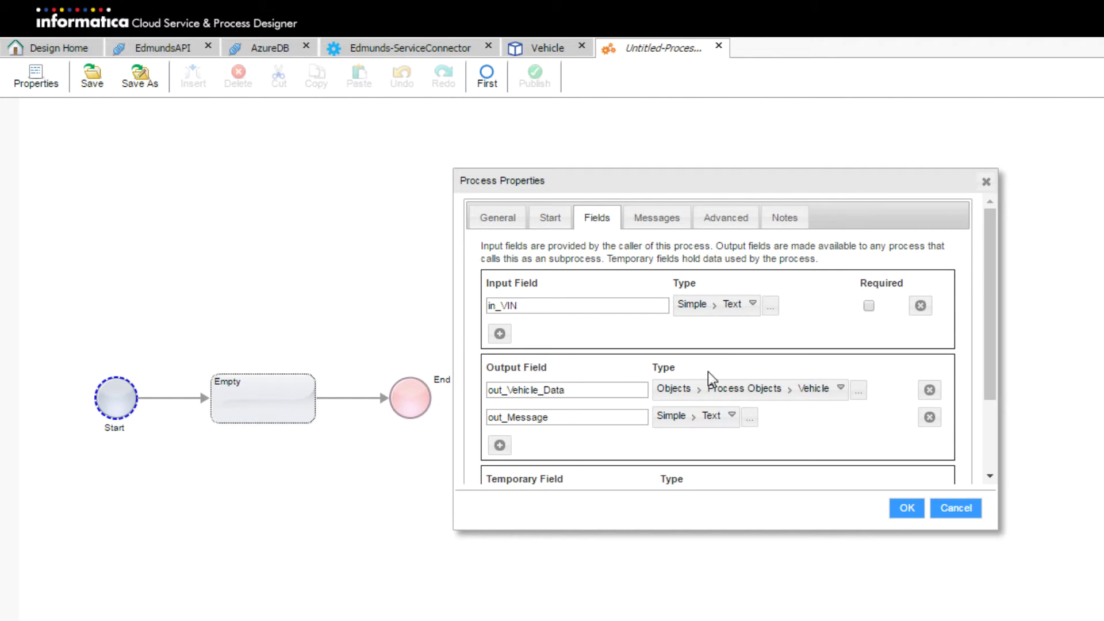
{"action": "scroll", "coordinate": [727, 360], "scroll_direction": "down", "scroll_amount": 3}
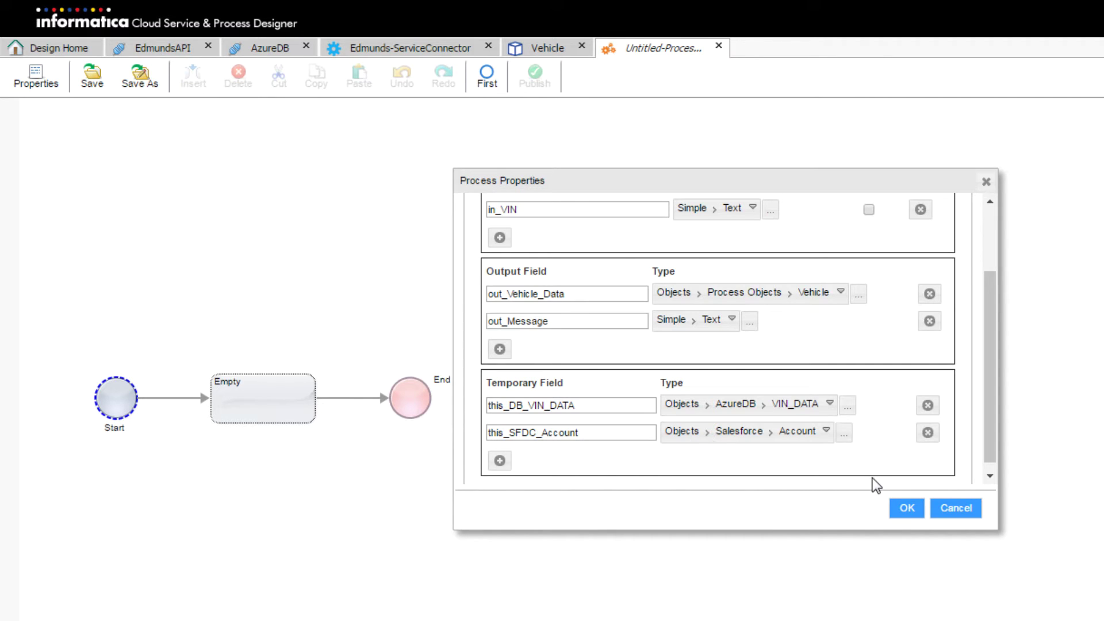
Save the process field changes and turn the Empty step into an Assignment
{"action": "left_click", "coordinate": [907, 510]}
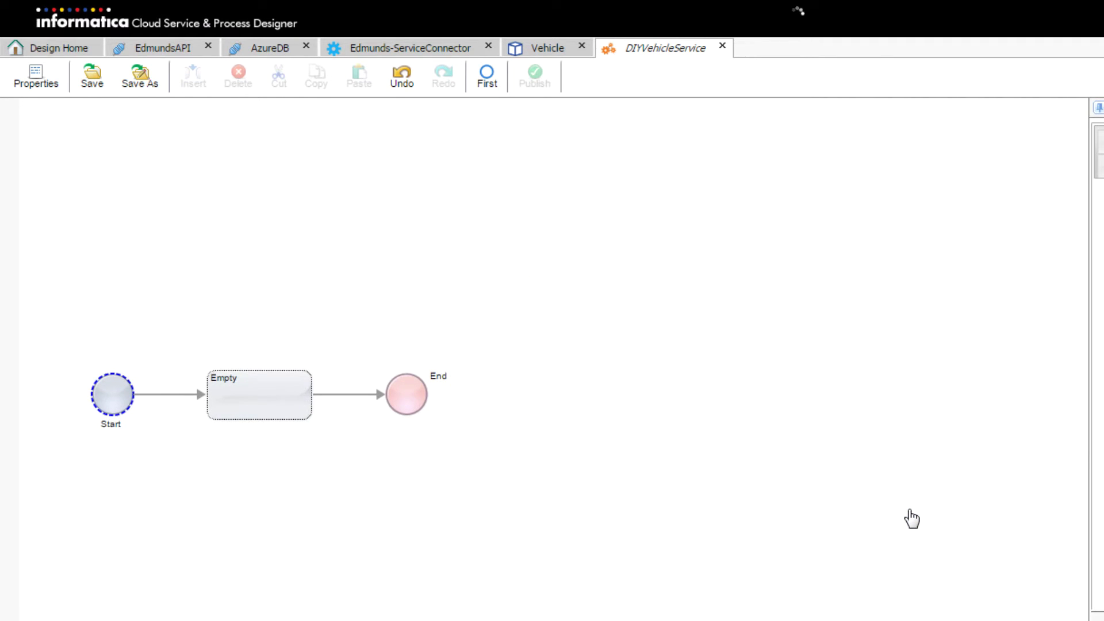
{"action": "left_click", "coordinate": [246, 415]}
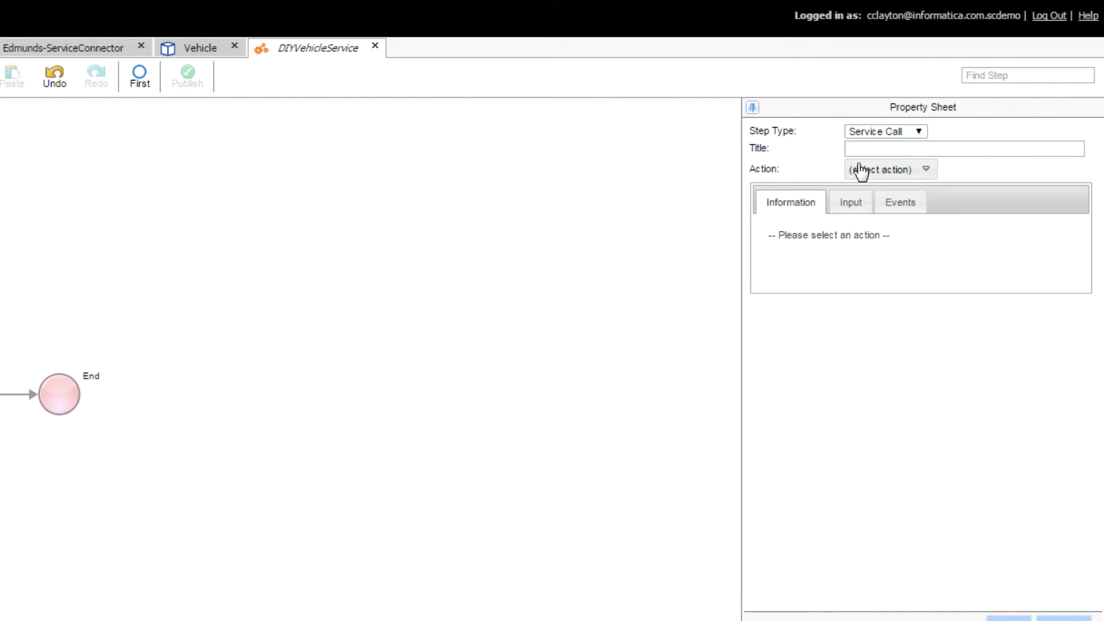
{"action": "left_click", "coordinate": [905, 135]}
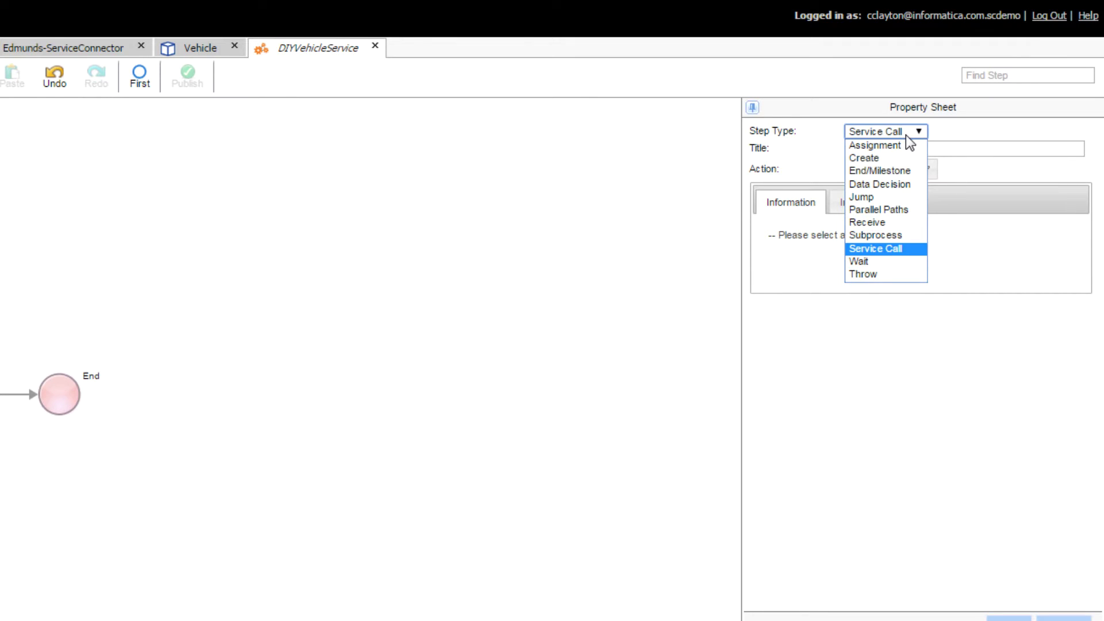
{"action": "left_click", "coordinate": [871, 146]}
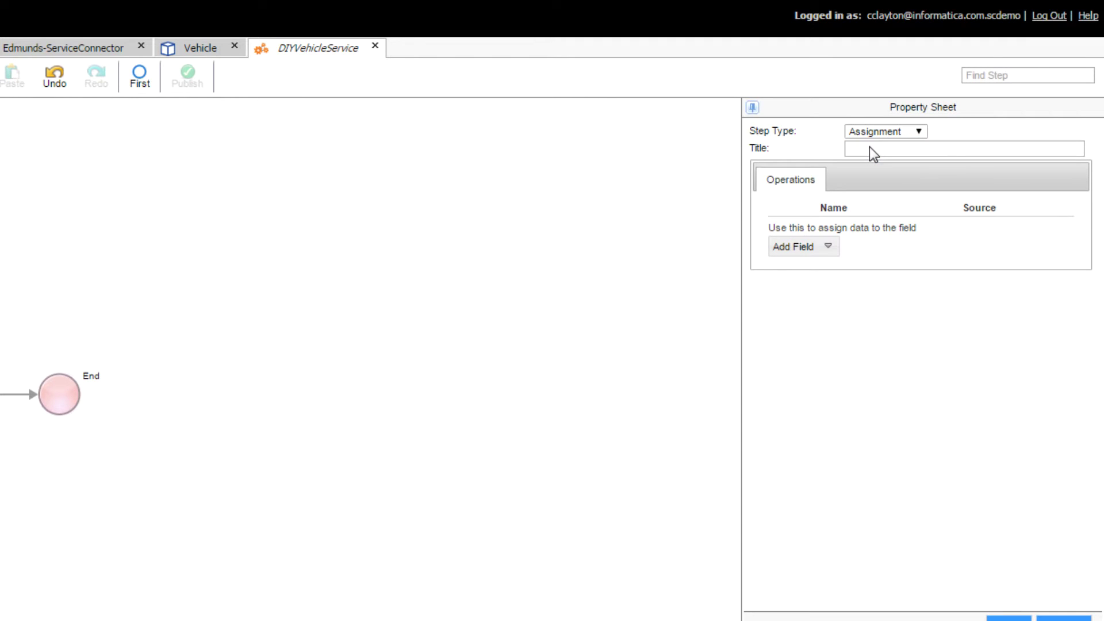
Assign this_DB_VIN_DATA with a Query source and start adding its condition
{"action": "left_click", "coordinate": [829, 248]}
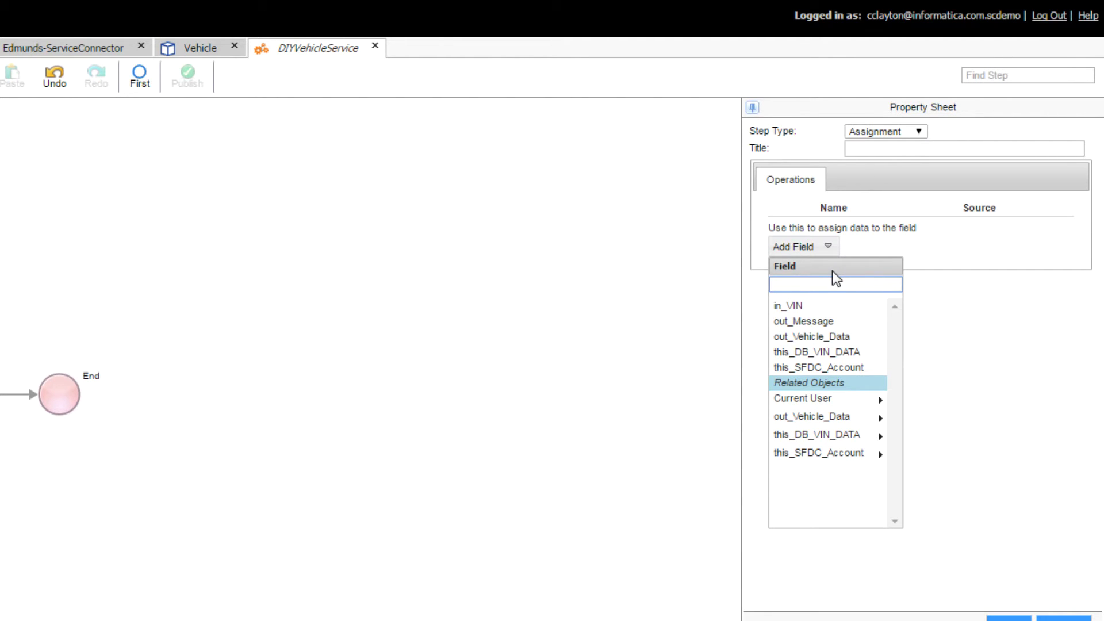
{"action": "left_click", "coordinate": [813, 353]}
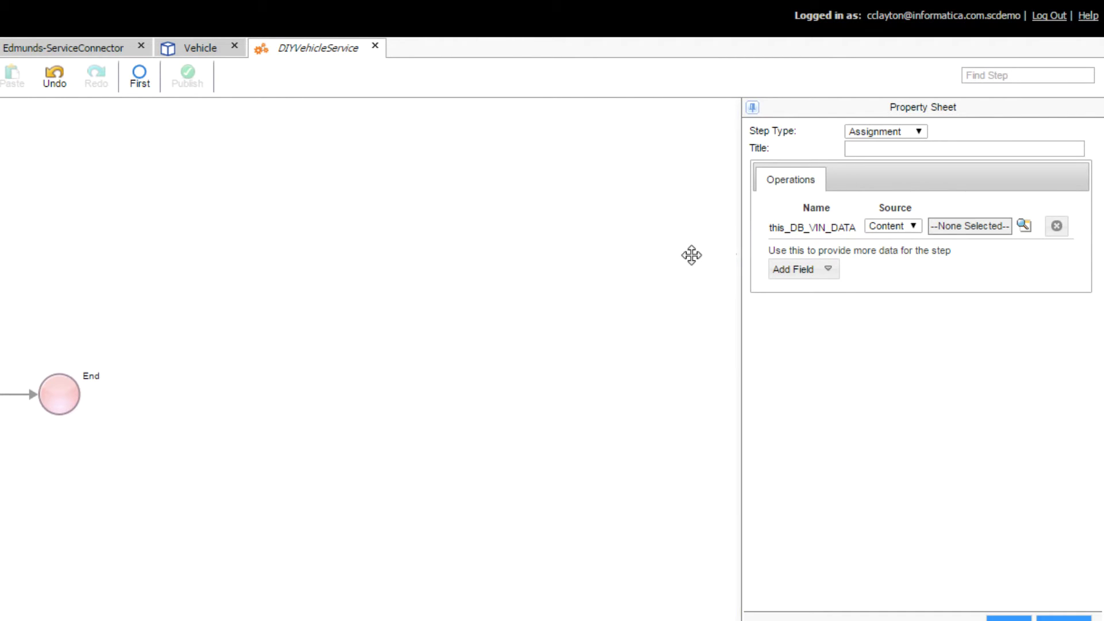
{"action": "left_click_drag", "start_coordinate": [692, 255], "coordinate": [613, 256]}
{"action": "left_click", "coordinate": [785, 229]}
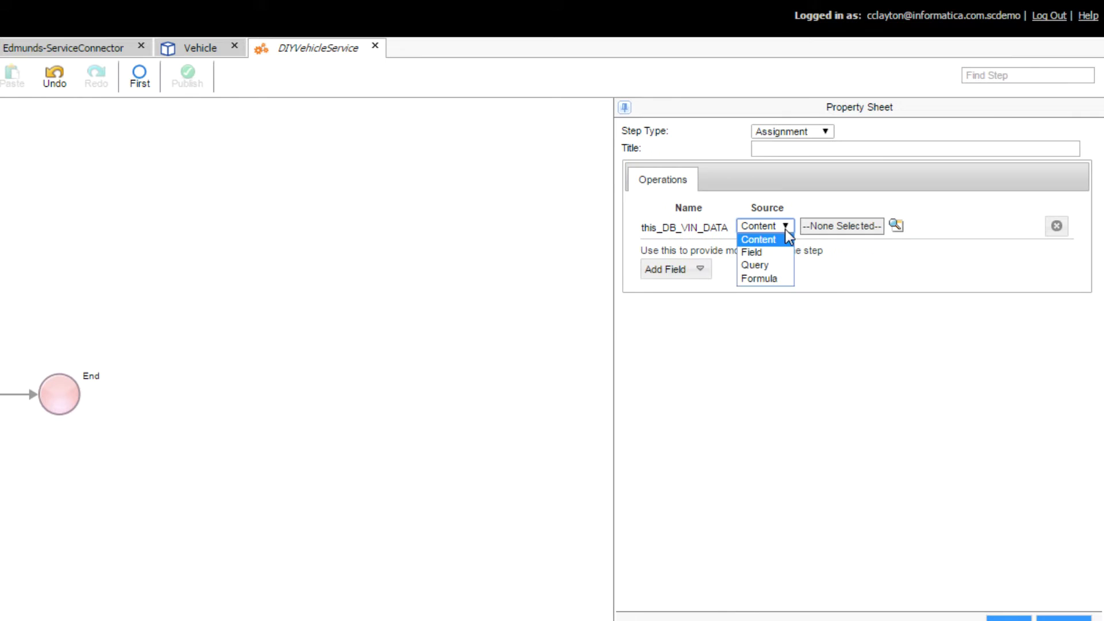
{"action": "left_click", "coordinate": [782, 265]}
{"action": "left_click", "coordinate": [833, 291]}
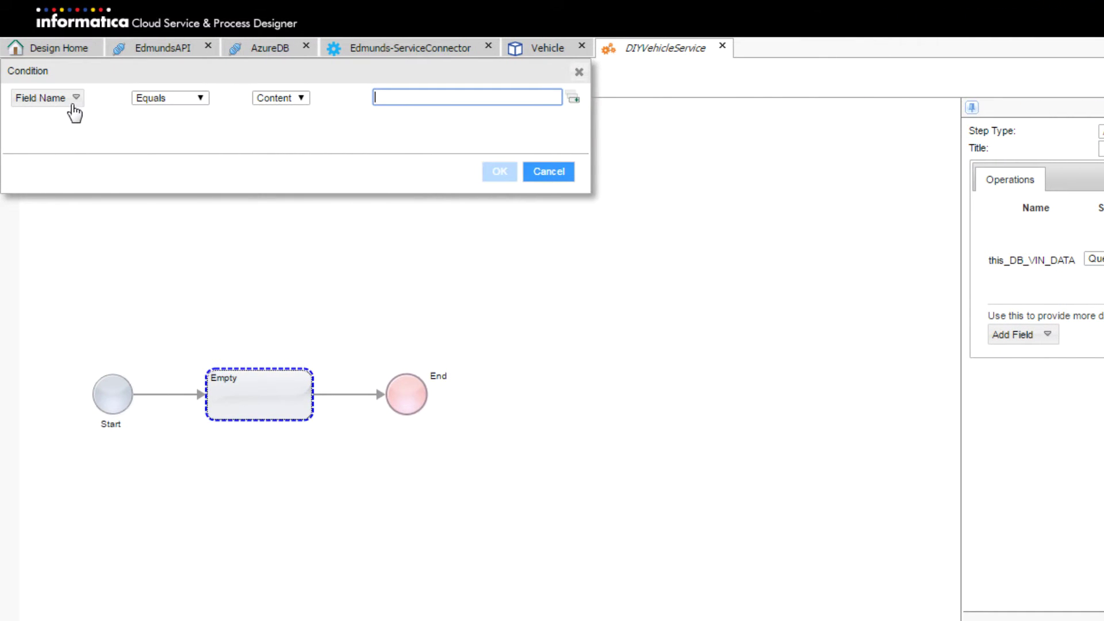
Set the query condition to VIN equals the in_VIN input field
{"action": "left_click", "coordinate": [74, 99]}
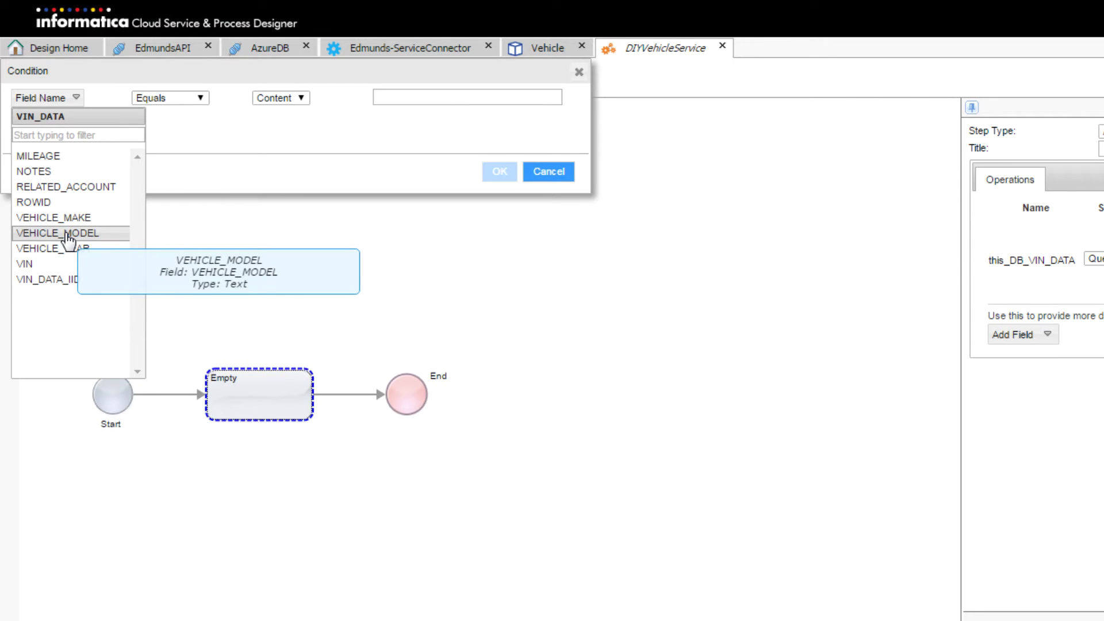
{"action": "left_click", "coordinate": [70, 265]}
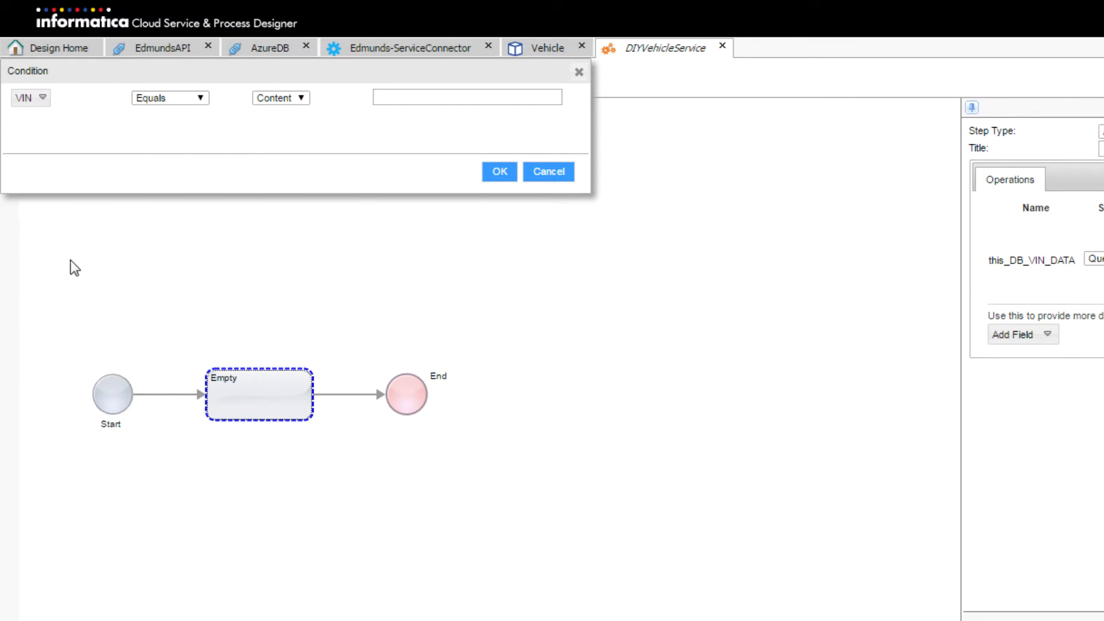
{"action": "left_click", "coordinate": [273, 96]}
{"action": "left_click", "coordinate": [287, 125]}
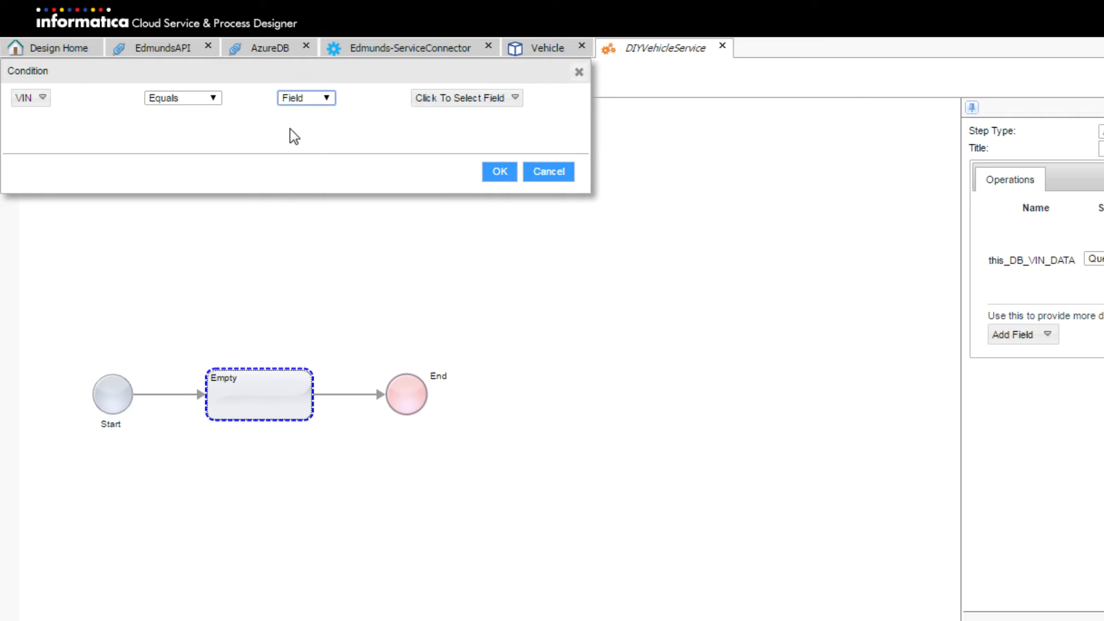
{"action": "left_click", "coordinate": [453, 99]}
{"action": "left_click", "coordinate": [465, 168]}
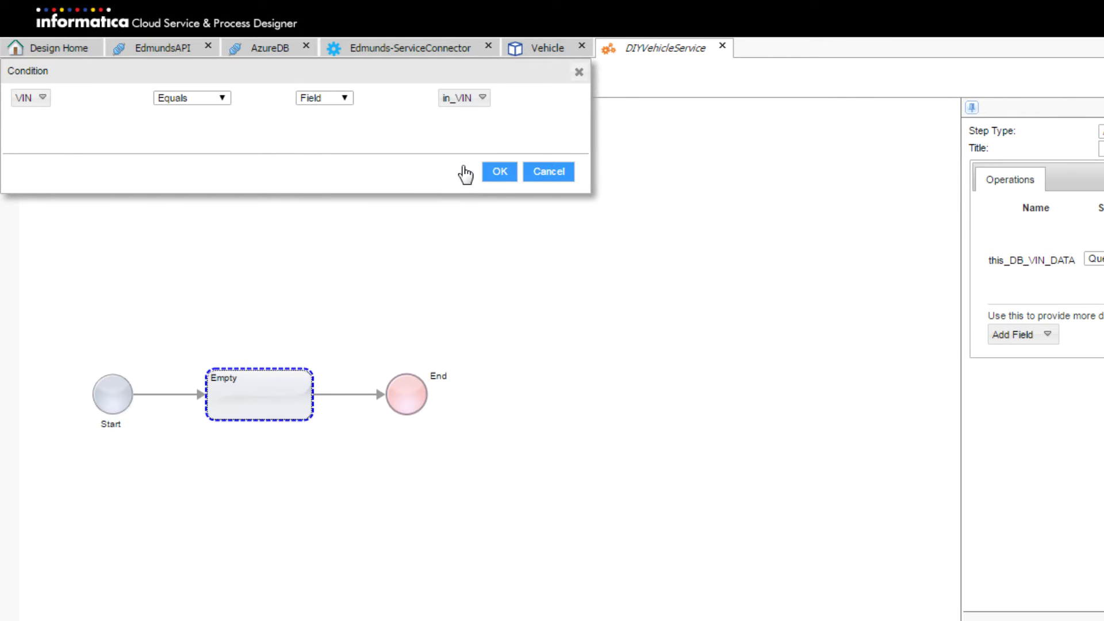
{"action": "left_click", "coordinate": [498, 174]}
Title the assignment 'Populate this_DB_VIN_Data' and insert a new step after it, before End
{"action": "left_click", "coordinate": [1093, 148]}
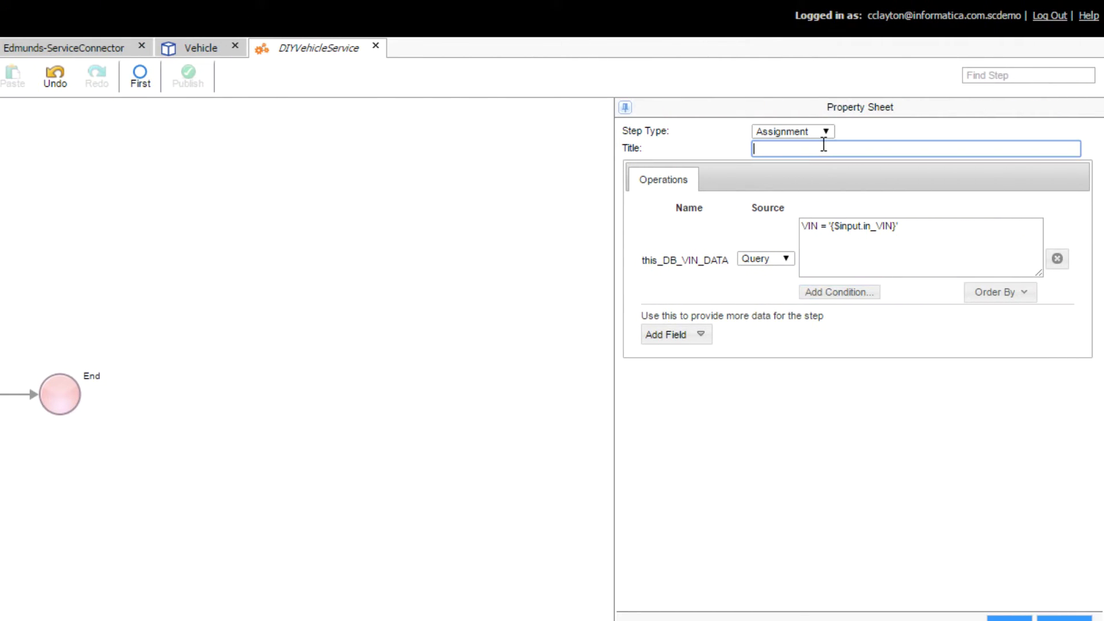
{"action": "type", "text": "Populate this_DB_VIN_Data"}
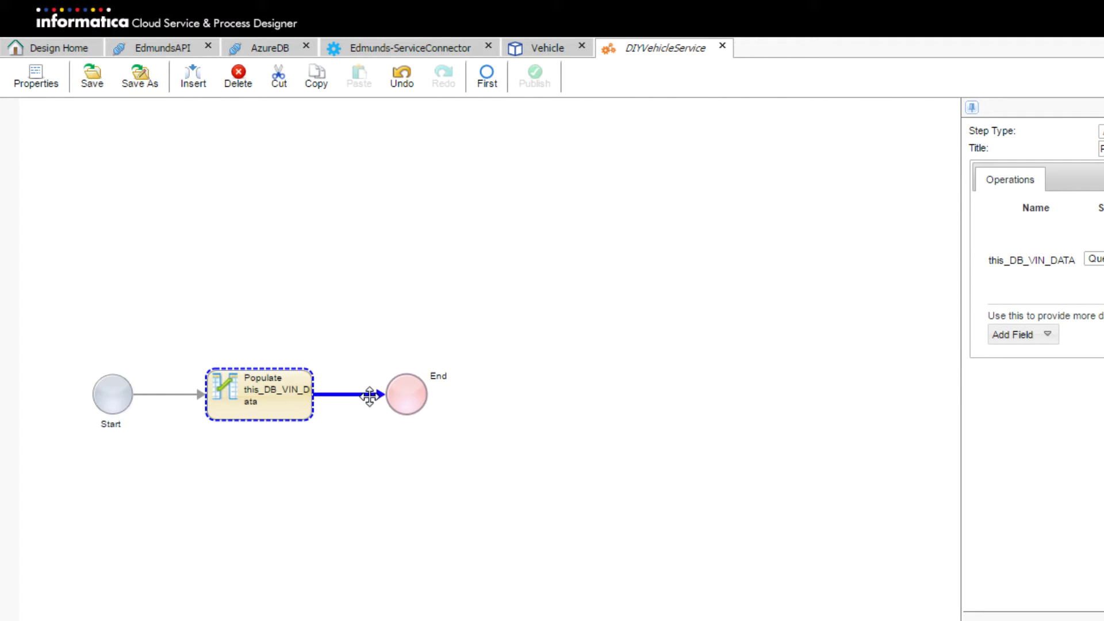
{"action": "left_click", "coordinate": [369, 396]}
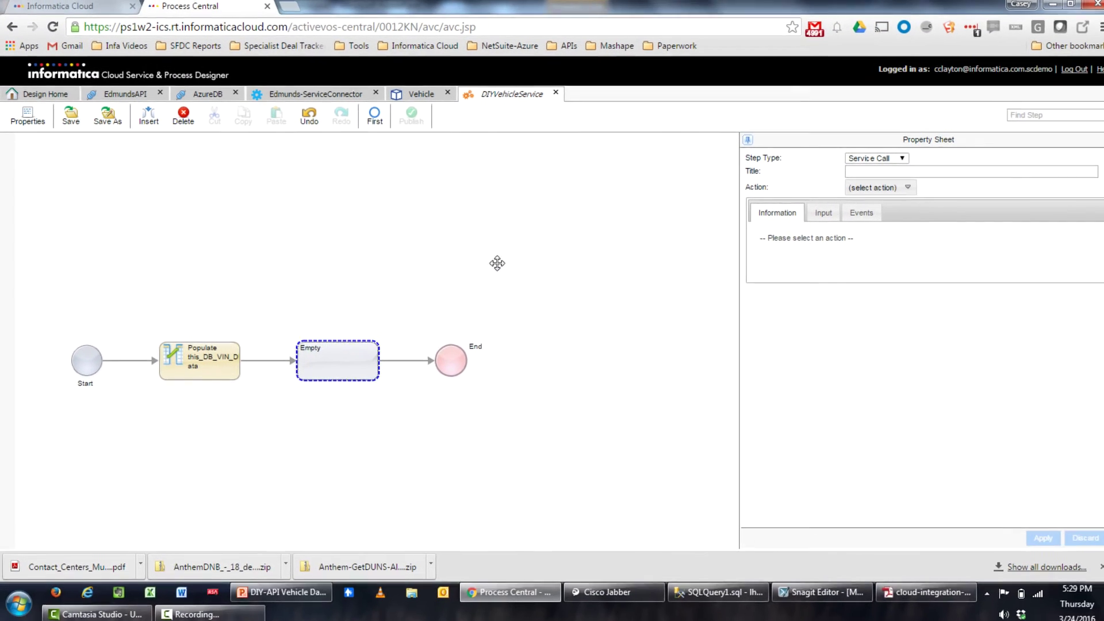
Make the new step a Data Decision on this_DB_VIN_DATA and apply it
{"action": "left_click", "coordinate": [892, 160]}
{"action": "left_click", "coordinate": [863, 199]}
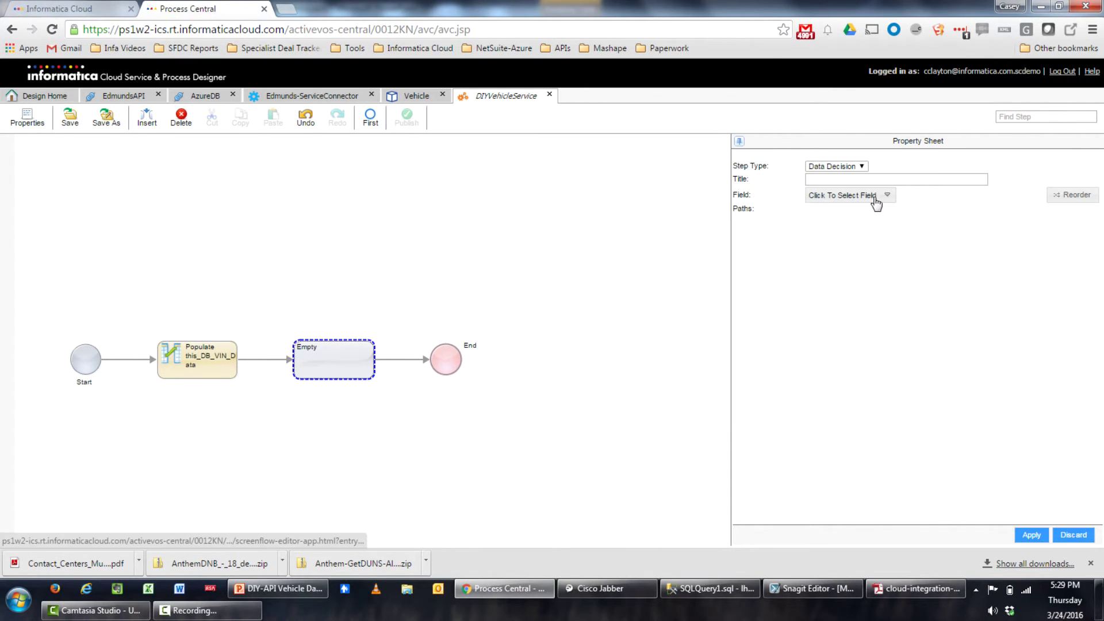
{"action": "left_click", "coordinate": [864, 196]}
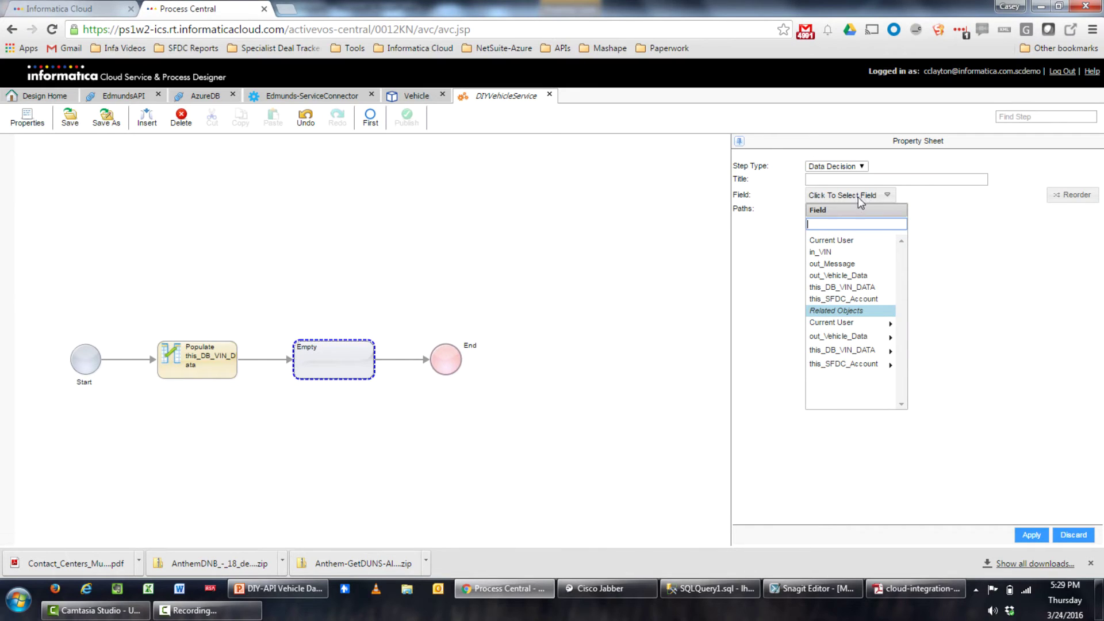
{"action": "left_click", "coordinate": [856, 289]}
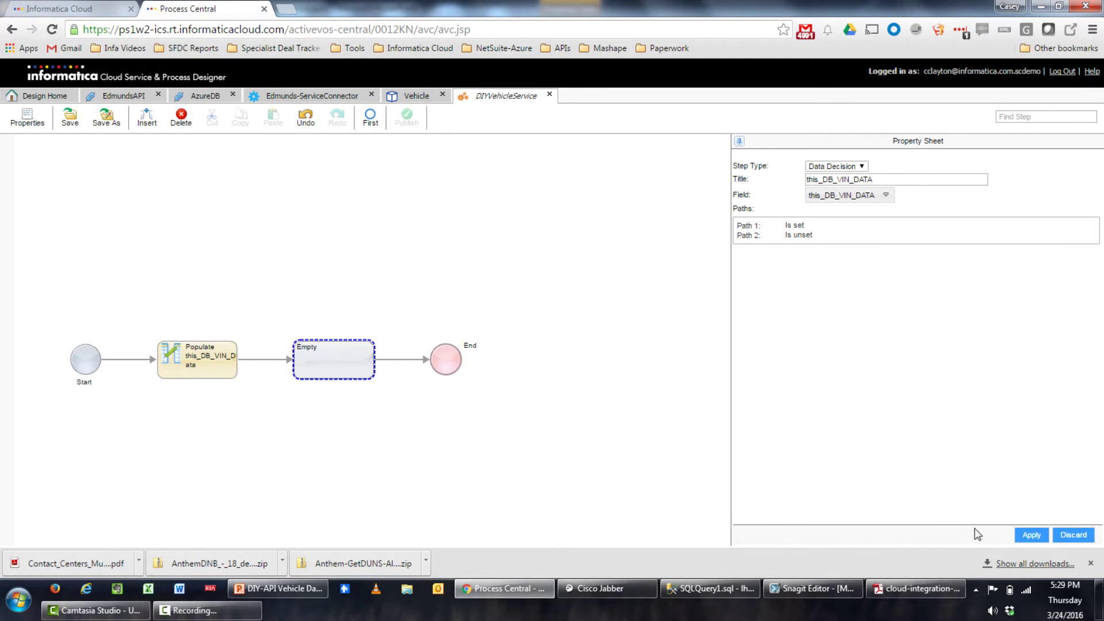
{"action": "left_click", "coordinate": [1032, 535]}
{"action": "left_click_drag", "start_coordinate": [625, 480], "coordinate": [454, 483]}
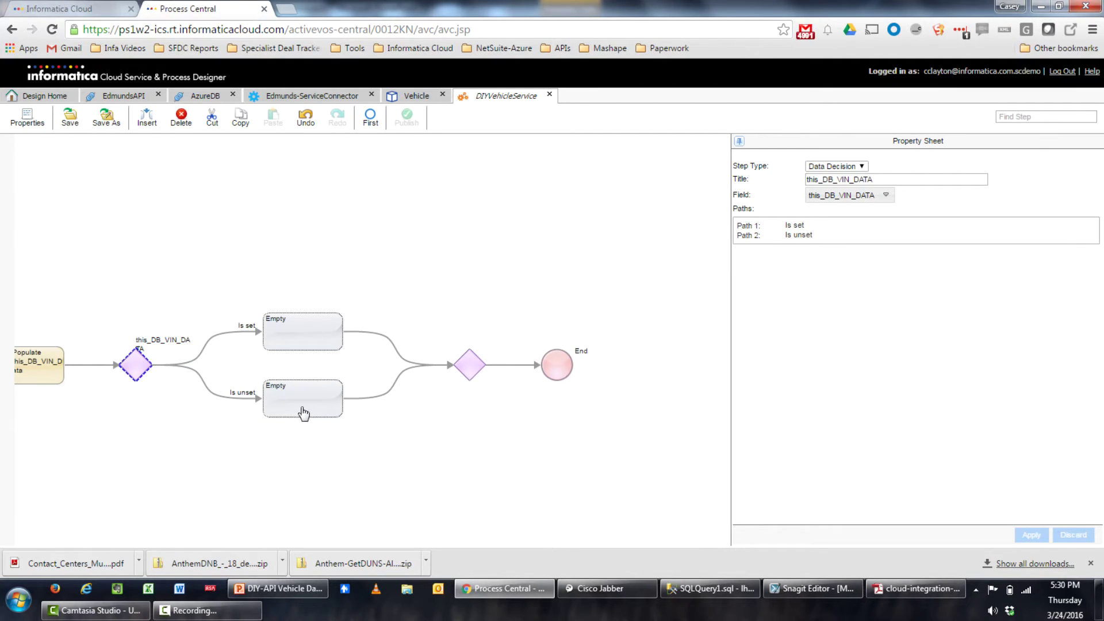
Turn the Is unset branch step into an Assignment of out_Message
{"action": "left_click", "coordinate": [323, 409]}
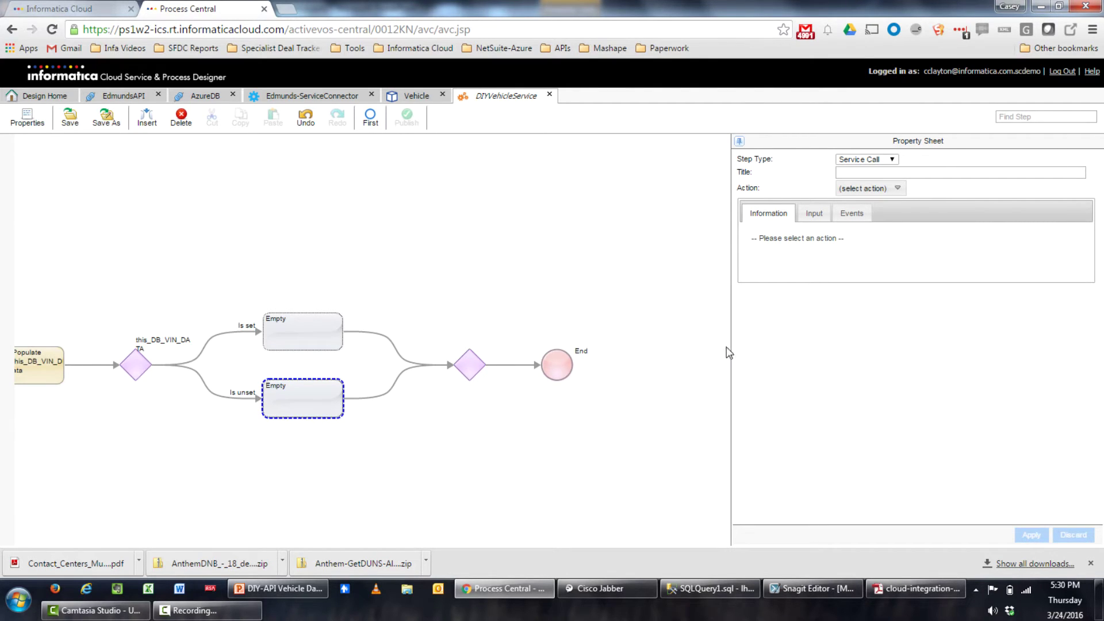
{"action": "left_click", "coordinate": [878, 160]}
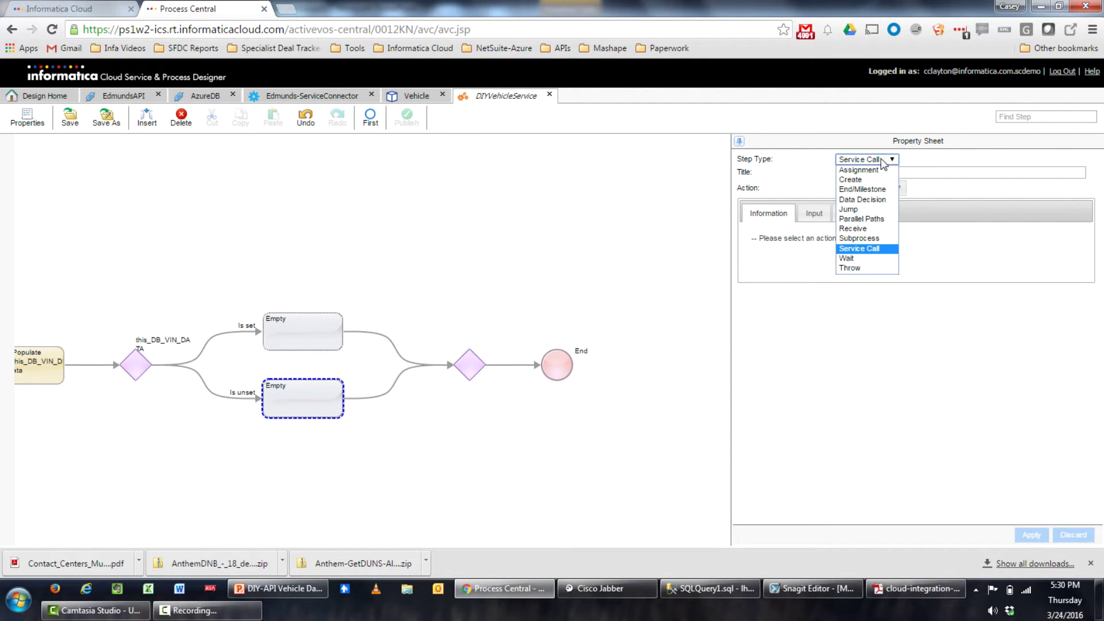
{"action": "left_click", "coordinate": [875, 170]}
{"action": "left_click", "coordinate": [794, 247]}
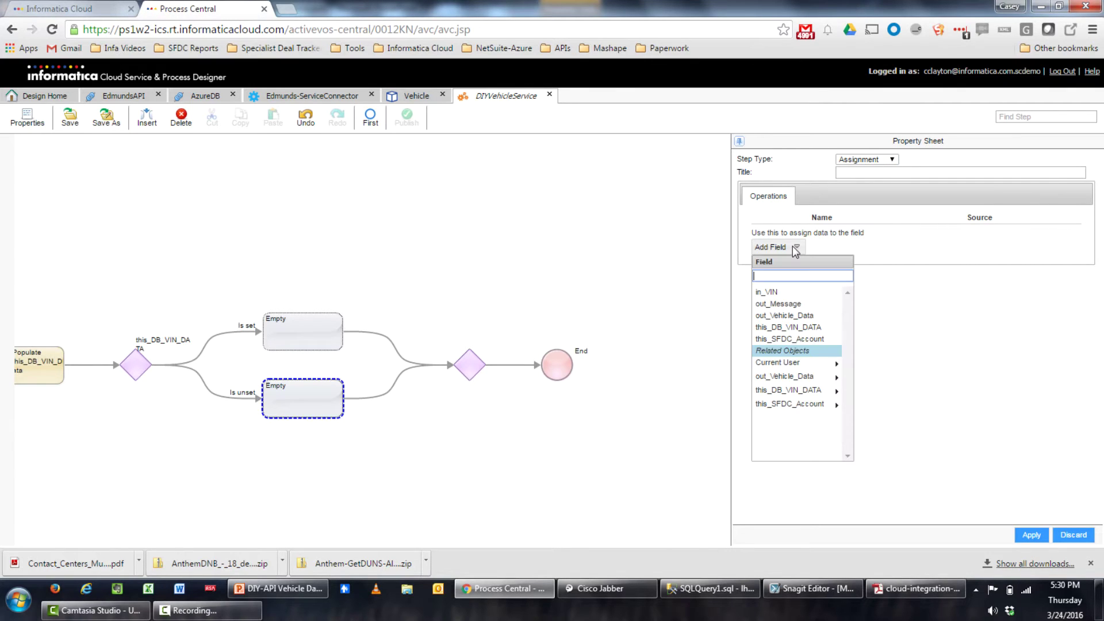
{"action": "left_click", "coordinate": [788, 303]}
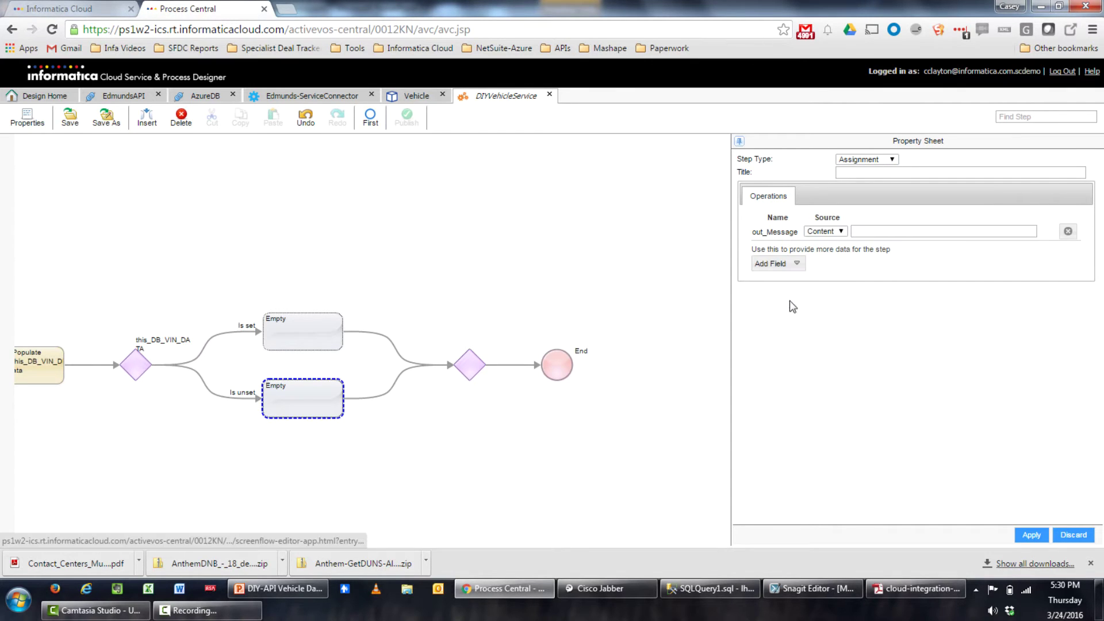
Set out_Message to 'ERROR: VIN Not Found - {$input.in_VIN}', title it Populate Error Out Message, and apply
{"action": "left_click", "coordinate": [869, 227]}
{"action": "type", "text": "ERR"}
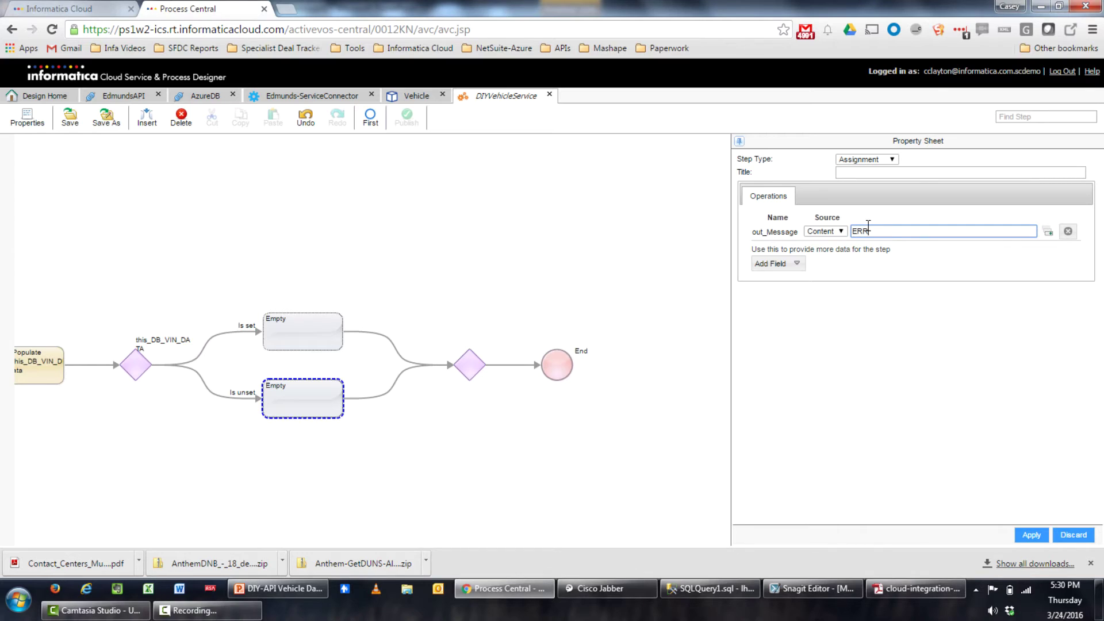
{"action": "type", "text": "OR: VIN Not Foiund"}
{"action": "type", "text": "-"}
{"action": "left_click", "coordinate": [1048, 232]}
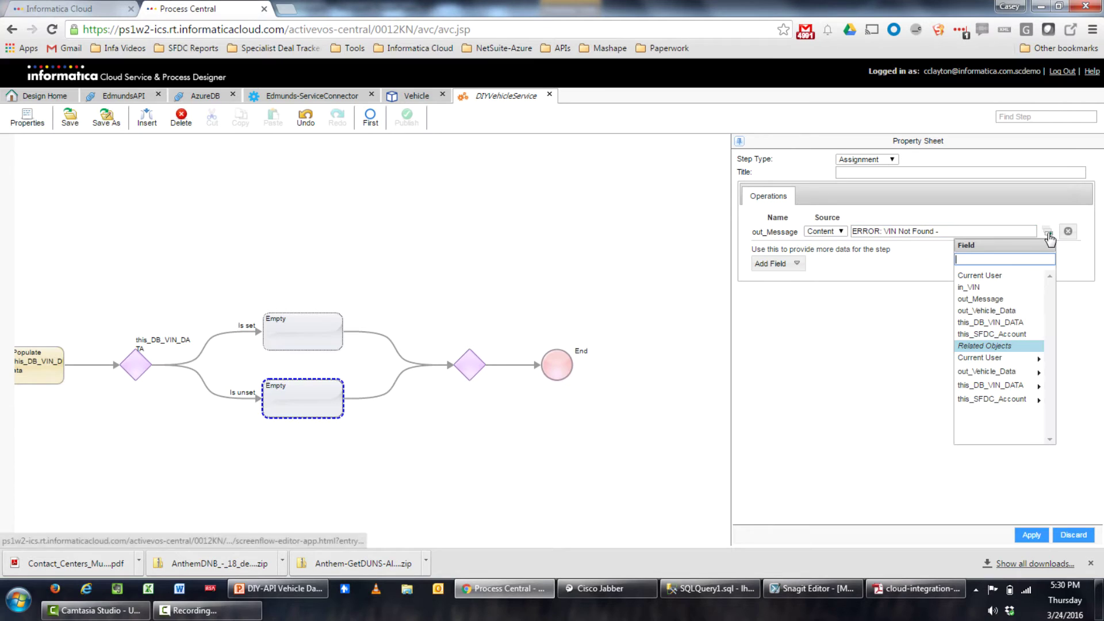
{"action": "left_click", "coordinate": [980, 287]}
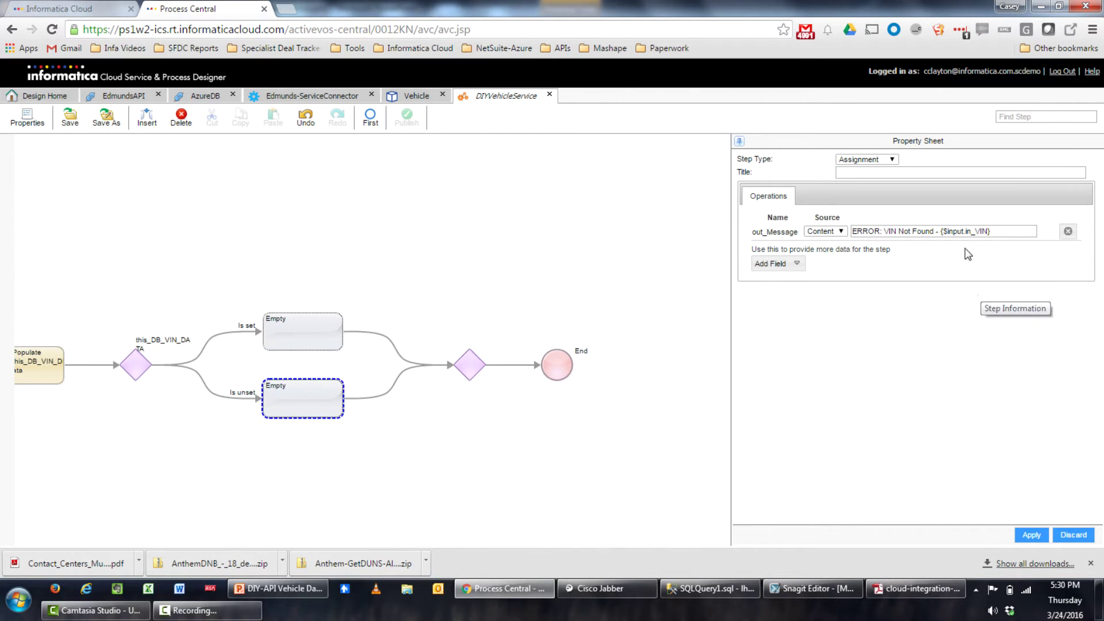
{"action": "left_click", "coordinate": [913, 172]}
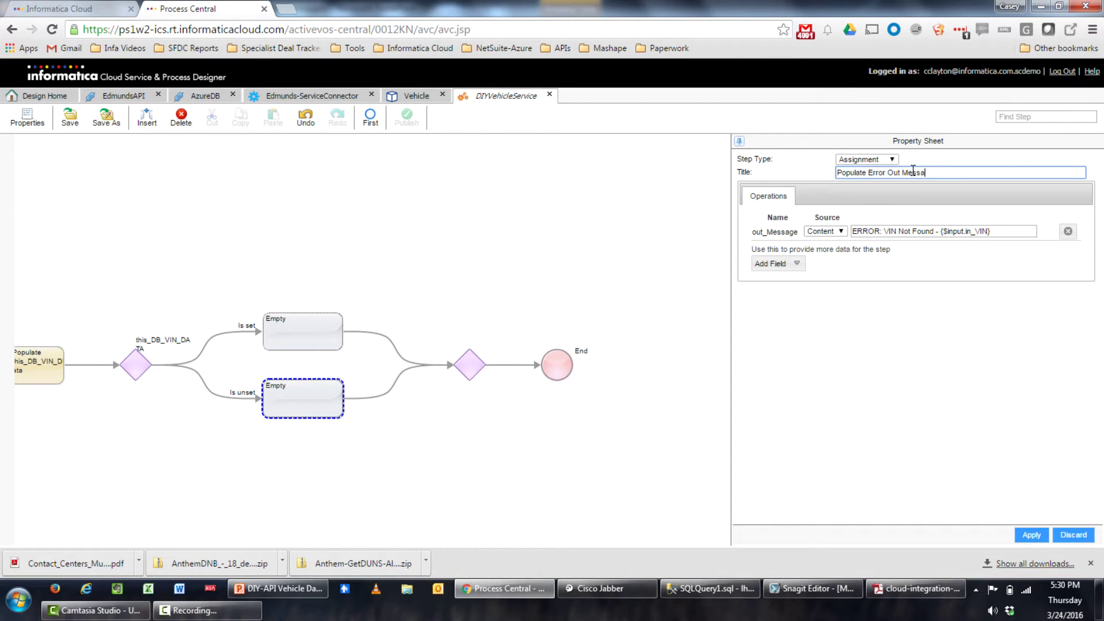
{"action": "left_click", "coordinate": [1013, 535]}
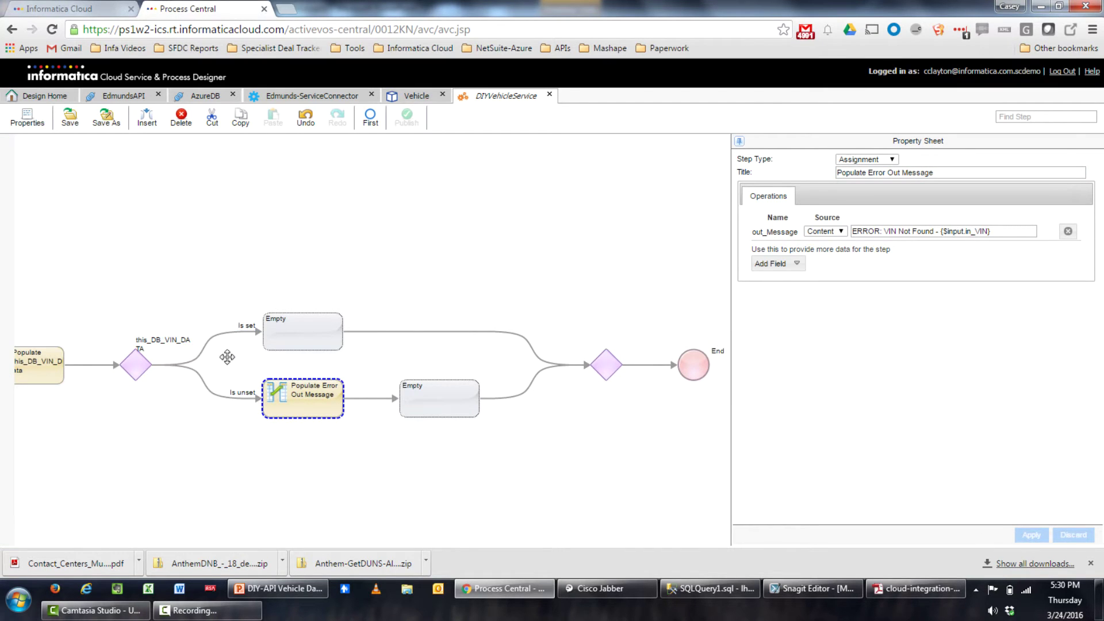
{"action": "left_click", "coordinate": [435, 408]}
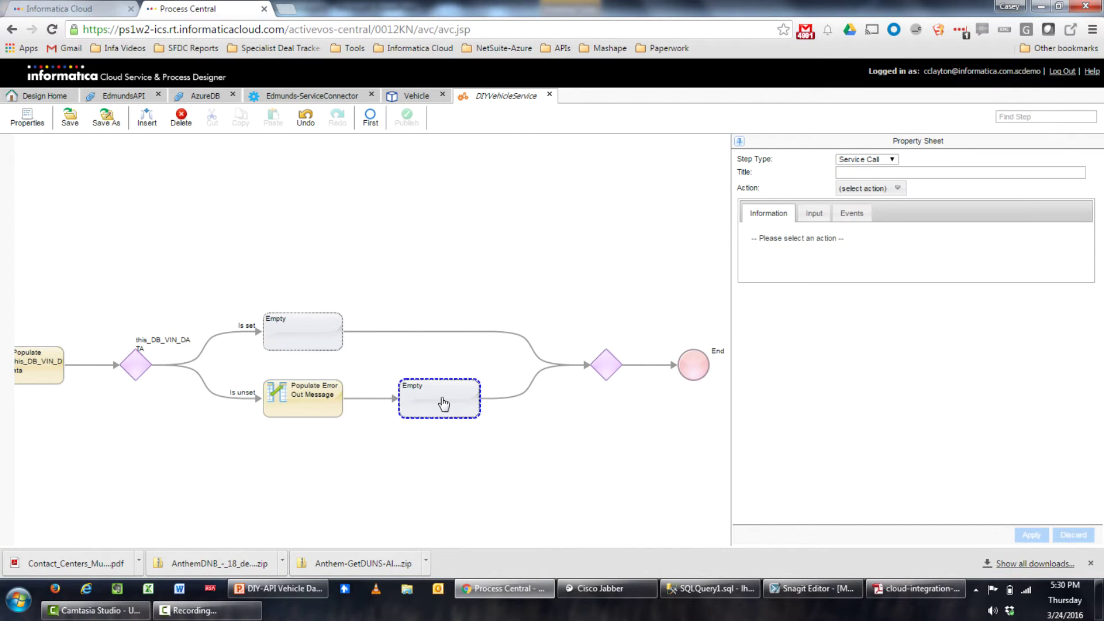
Make the step after the error message an End/Milestone step with End of Process ending
{"action": "left_click", "coordinate": [874, 161]}
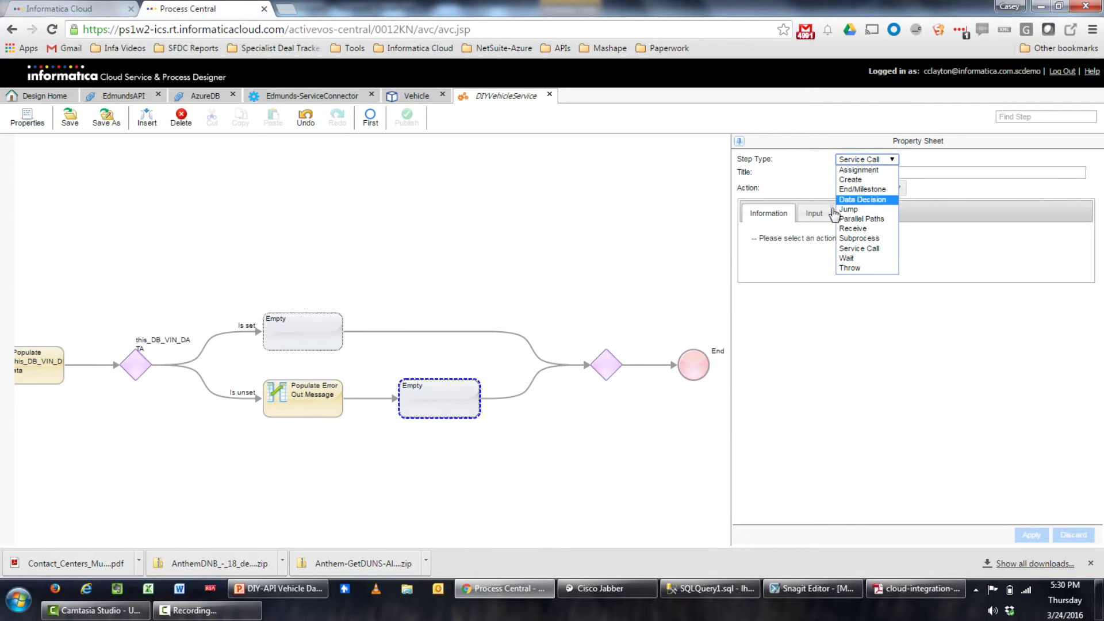
{"action": "left_click", "coordinate": [851, 188]}
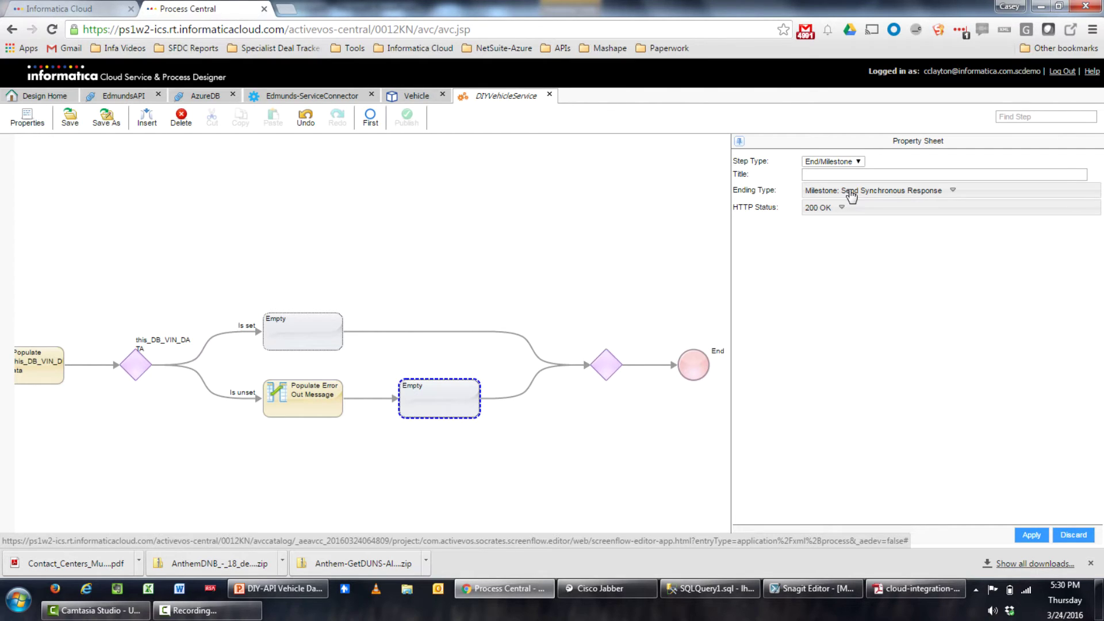
{"action": "left_click", "coordinate": [851, 196]}
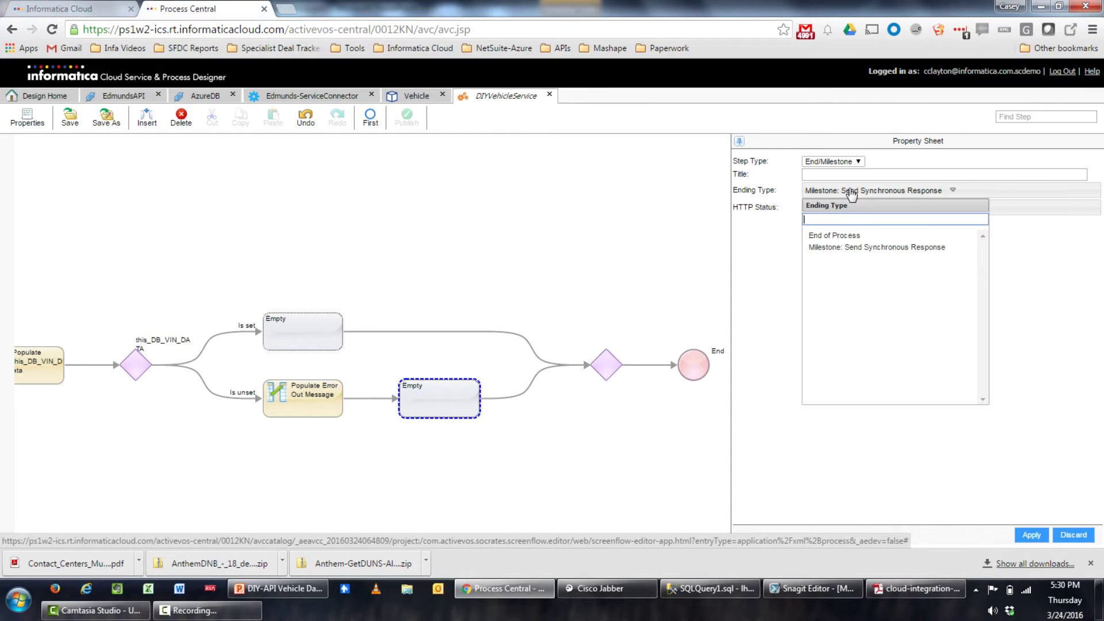
{"action": "left_click", "coordinate": [841, 236]}
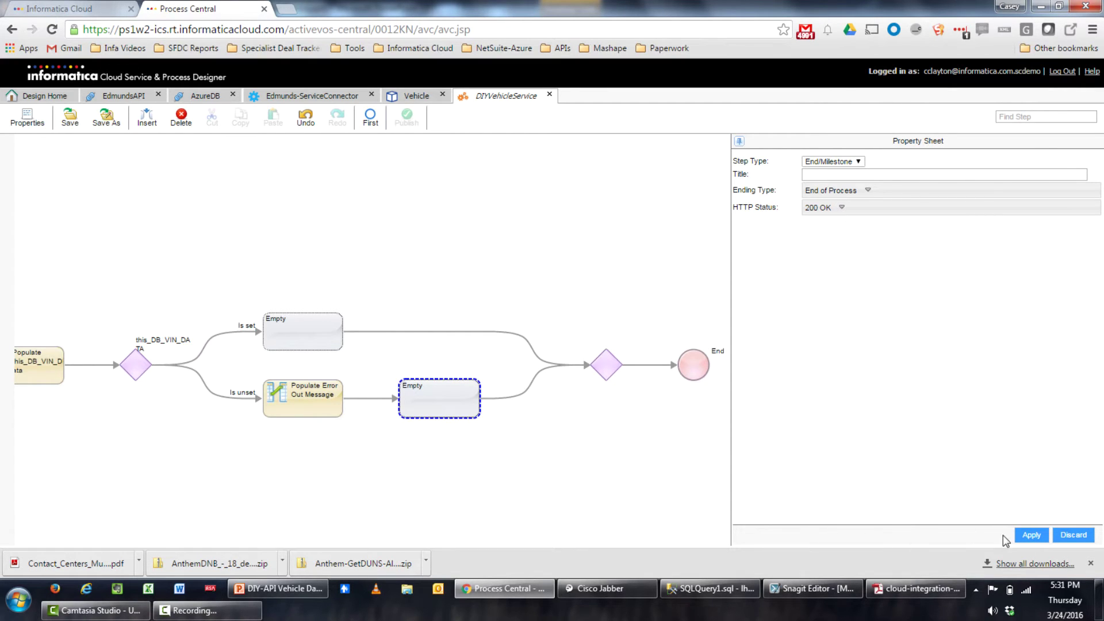
{"action": "left_click", "coordinate": [1031, 536]}
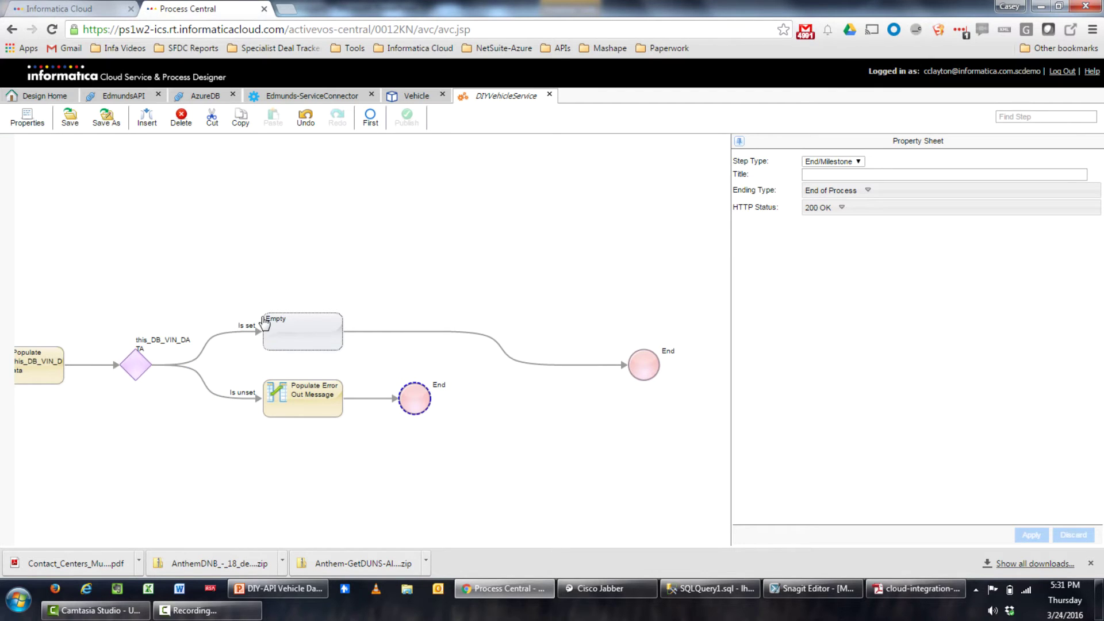
{"action": "left_click", "coordinate": [305, 333]}
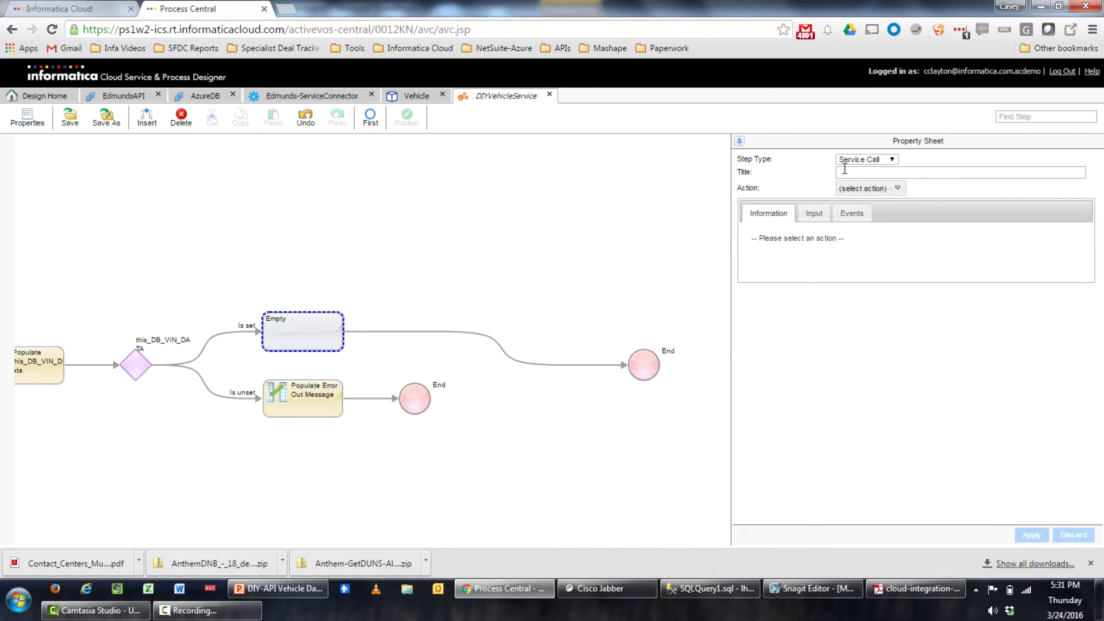
Make the Is set step an Assignment titled 'Populate Vehicle Output Data from DB'
{"action": "left_click", "coordinate": [871, 163]}
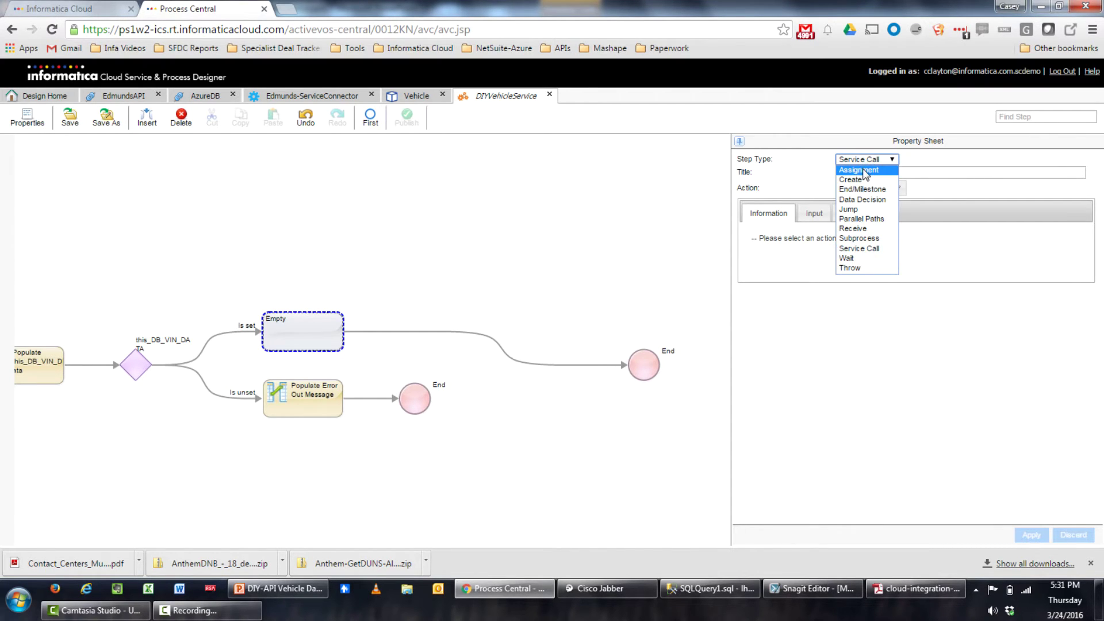
{"action": "left_click", "coordinate": [865, 171]}
{"action": "left_click", "coordinate": [858, 174]}
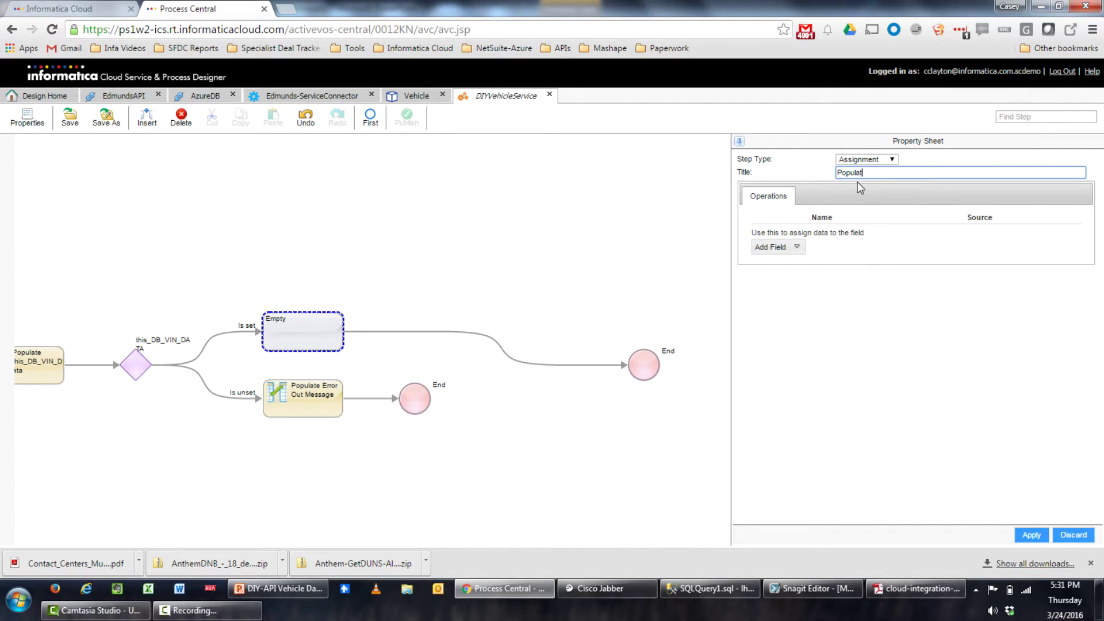
{"action": "type", "text": "Populate Vehicle Dat"}
{"action": "key", "text": "BackSpace"}
{"action": "key", "text": "BackSpace"}
{"action": "key", "text": "BackSpace"}
{"action": "type", "text": "Output Data from DB"}
Add out_Vehicle_Data Year, Make, Model and VIN as fields to assign
{"action": "left_click", "coordinate": [797, 247]}
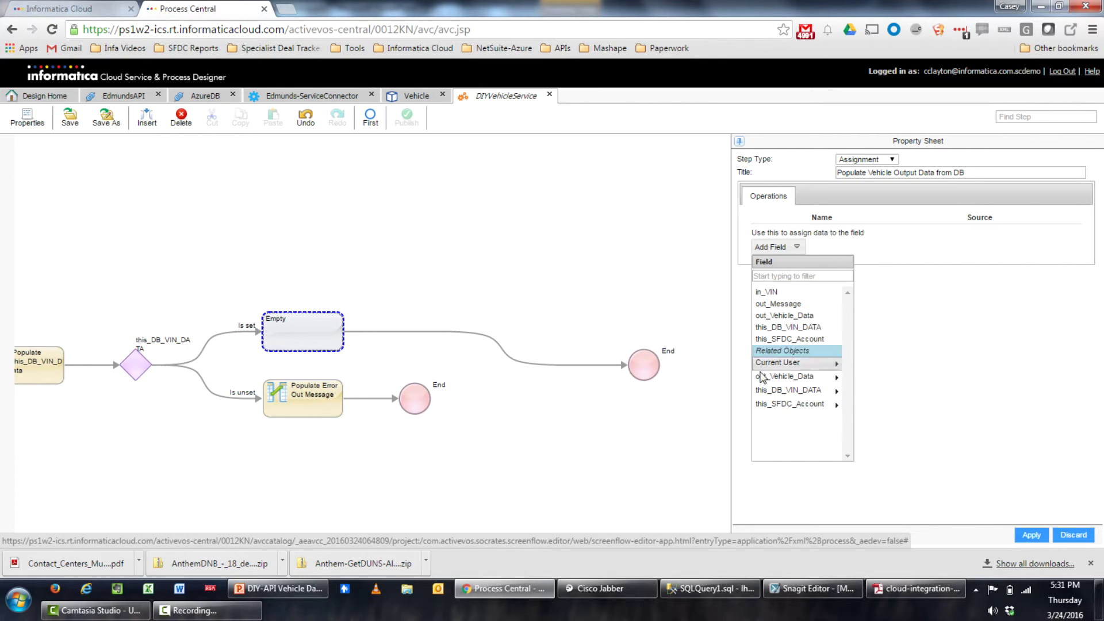
{"action": "left_click", "coordinate": [828, 378]}
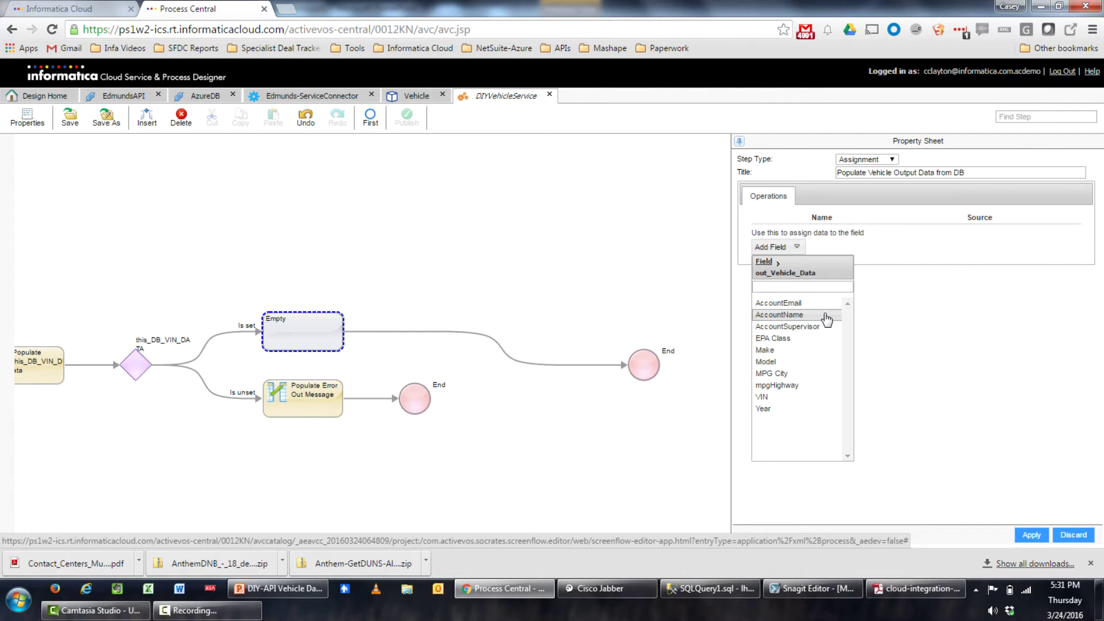
{"action": "left_click", "coordinate": [782, 409]}
{"action": "left_click", "coordinate": [793, 278]}
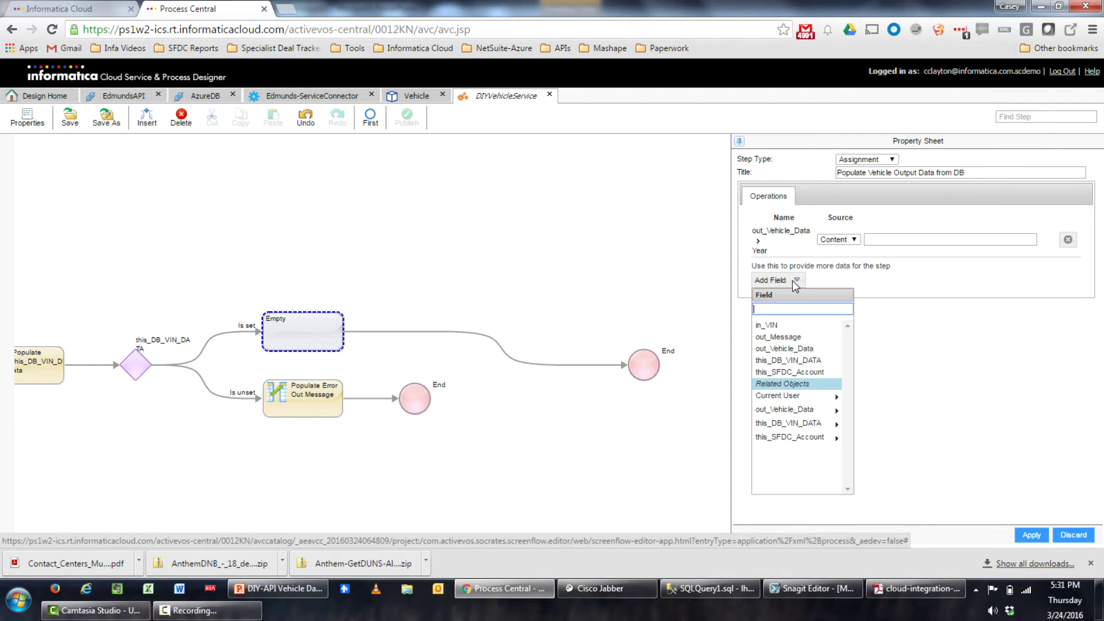
{"action": "left_click", "coordinate": [786, 410]}
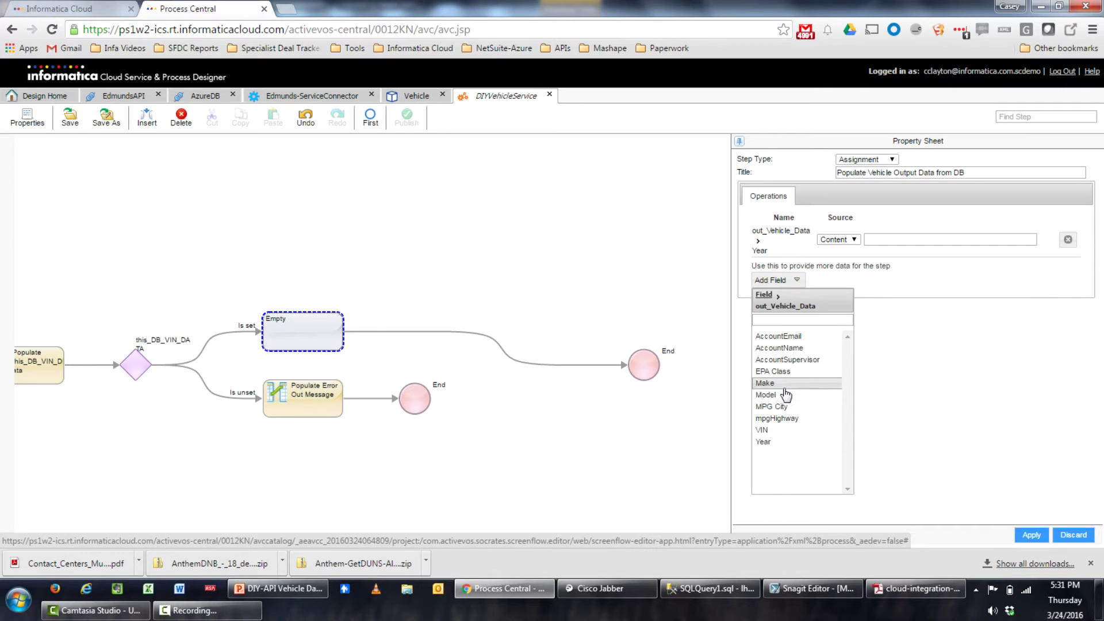
{"action": "left_click", "coordinate": [768, 383]}
{"action": "left_click", "coordinate": [784, 314]}
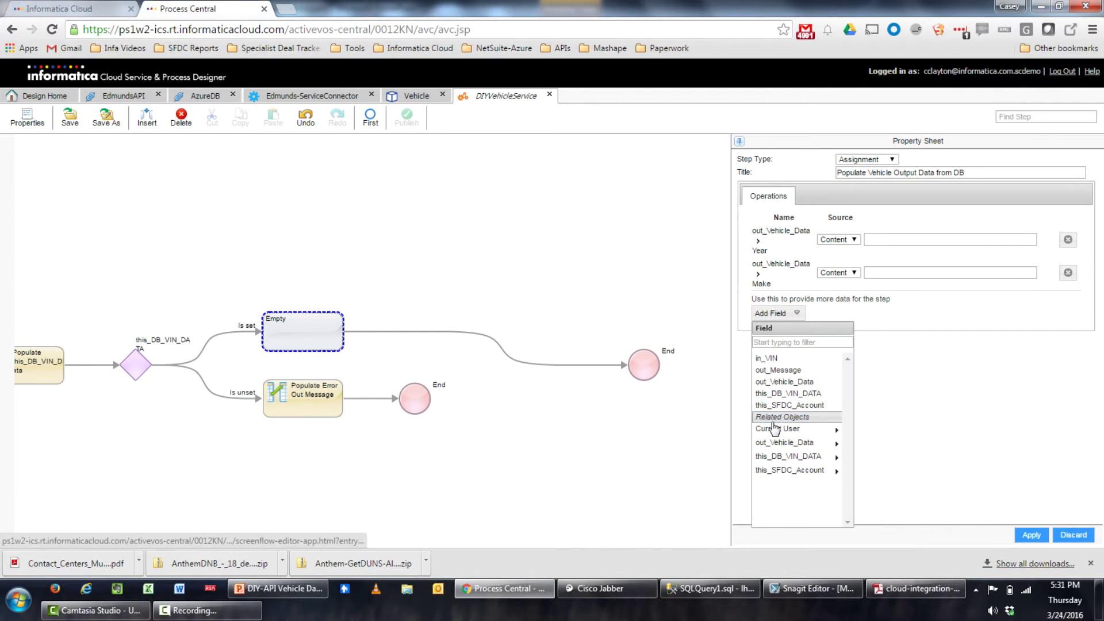
{"action": "left_click", "coordinate": [781, 443]}
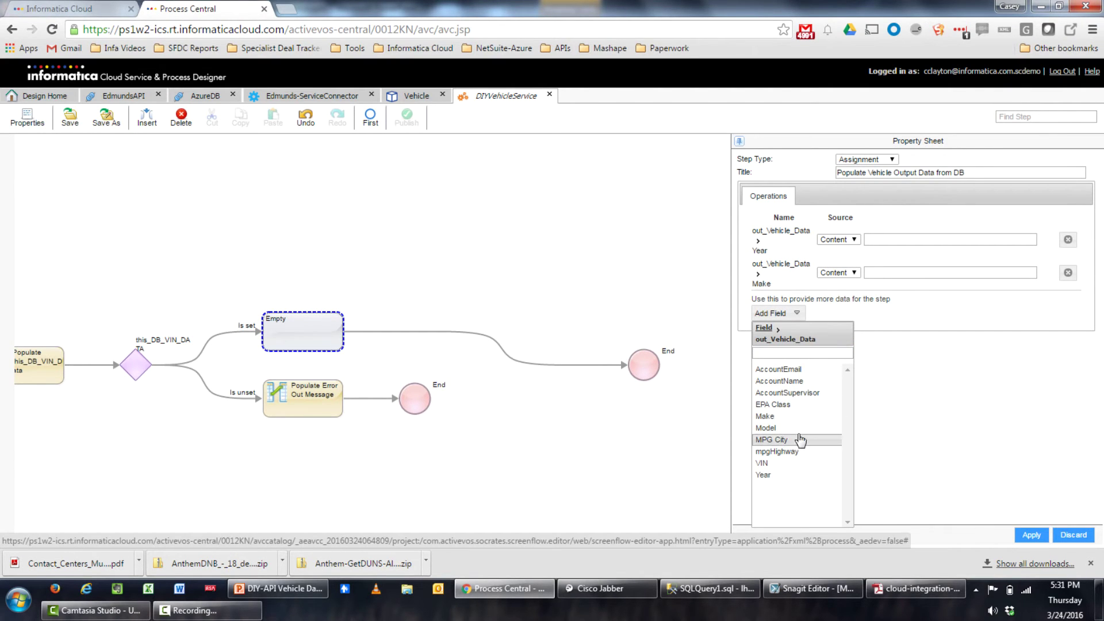
{"action": "left_click", "coordinate": [800, 430]}
{"action": "left_click", "coordinate": [784, 353]}
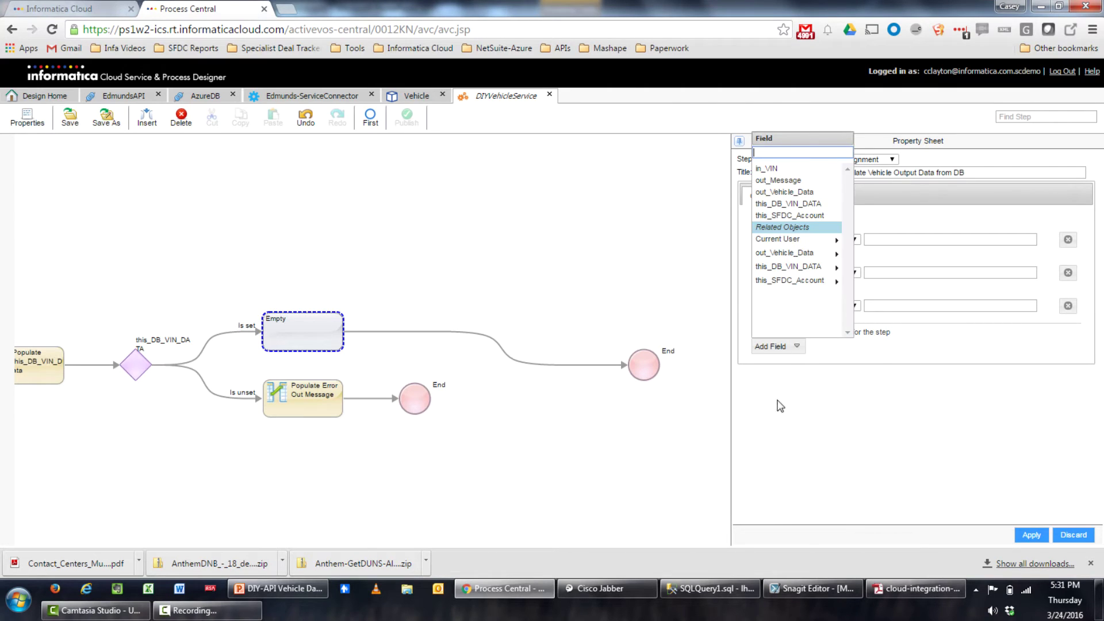
{"action": "left_click", "coordinate": [788, 254]}
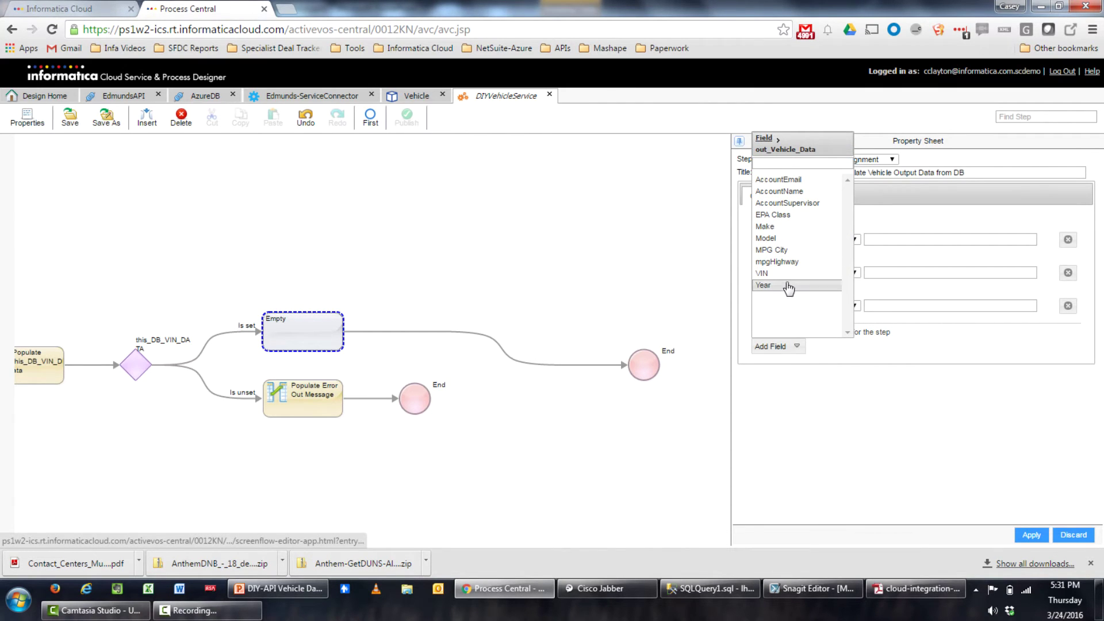
{"action": "left_click", "coordinate": [789, 274]}
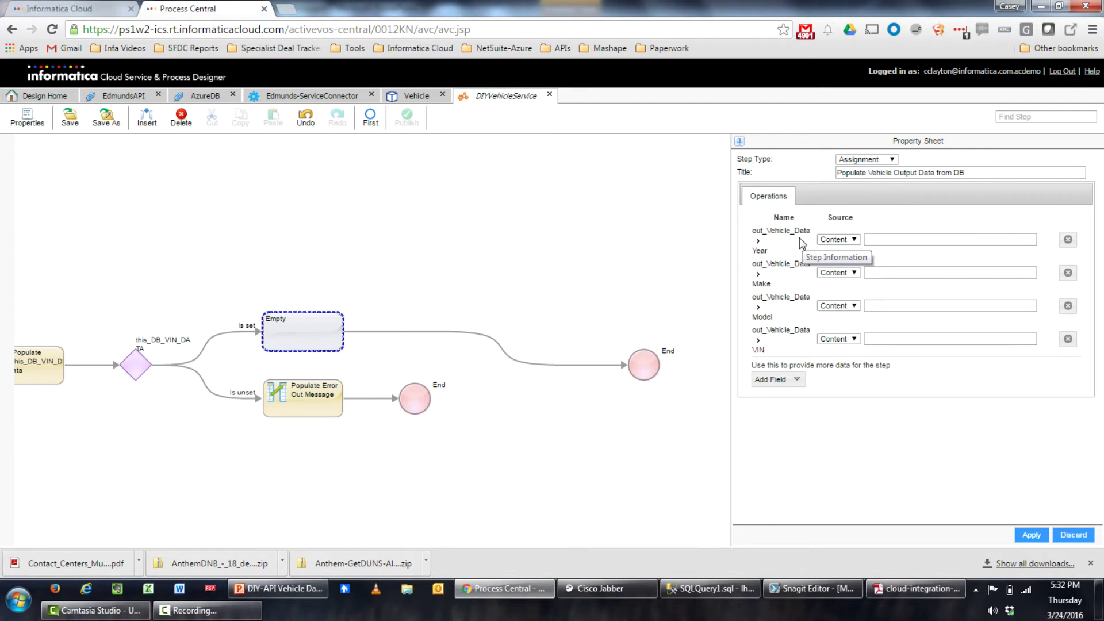
Set the Year, Make, Model and VIN value sources to Field
{"action": "left_click", "coordinate": [838, 239]}
{"action": "left_click", "coordinate": [839, 259]}
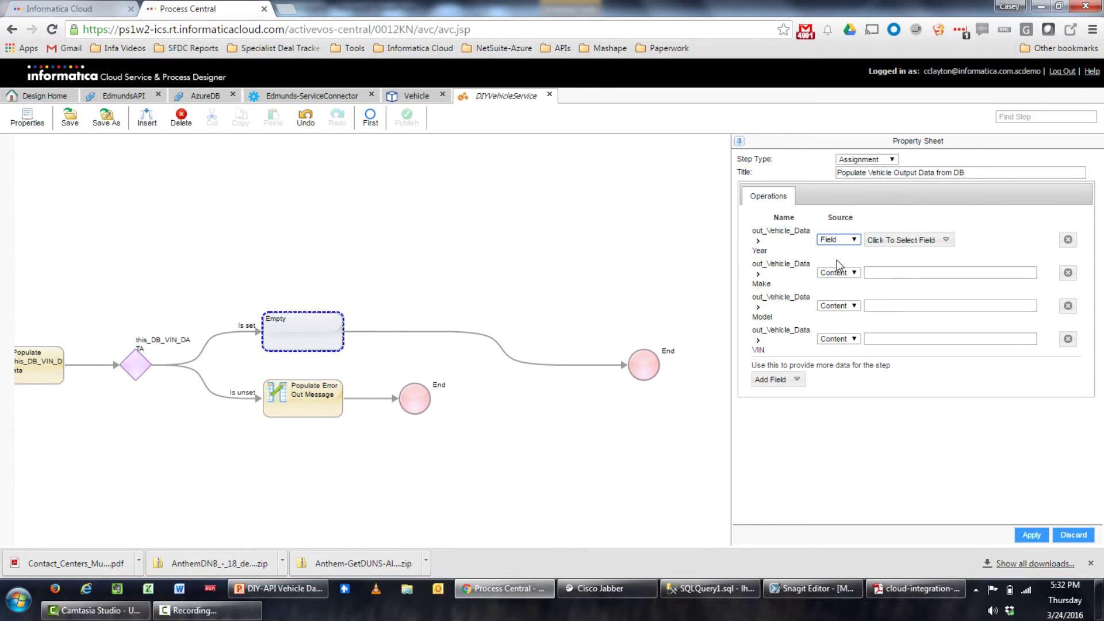
{"action": "left_click", "coordinate": [838, 270]}
{"action": "left_click", "coordinate": [839, 291]}
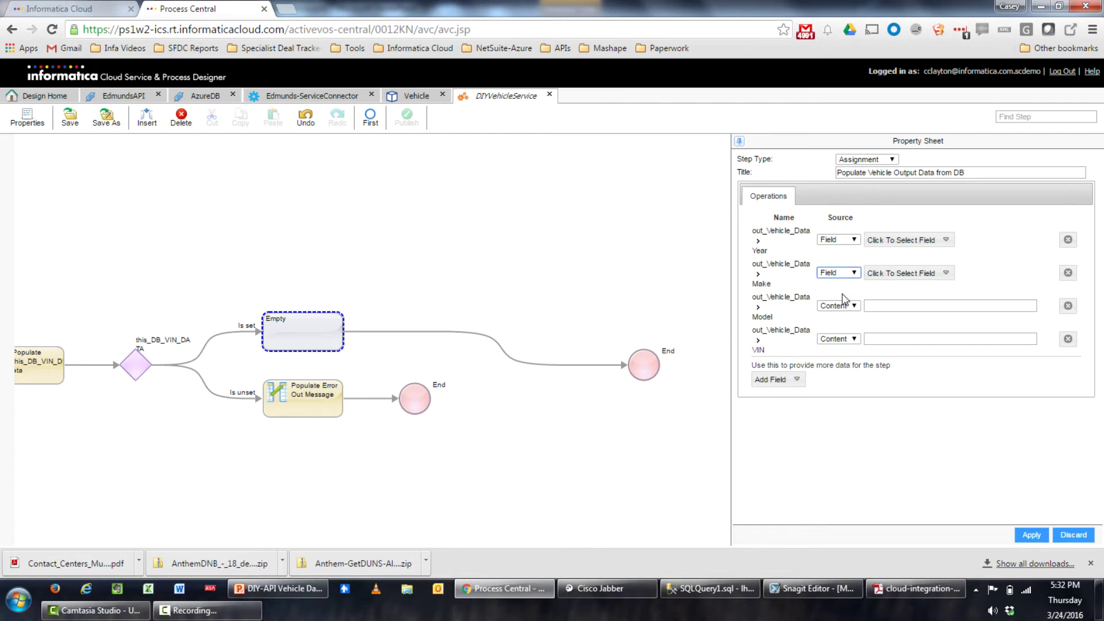
{"action": "left_click", "coordinate": [839, 307]}
{"action": "left_click", "coordinate": [838, 326]}
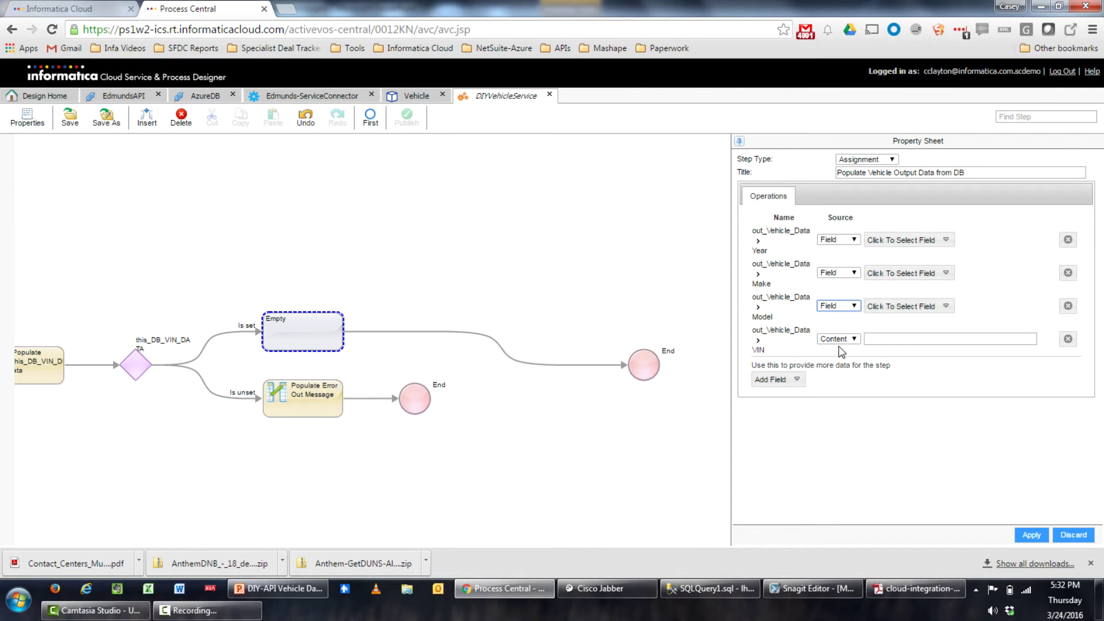
{"action": "left_click", "coordinate": [840, 339]}
{"action": "left_click", "coordinate": [841, 359]}
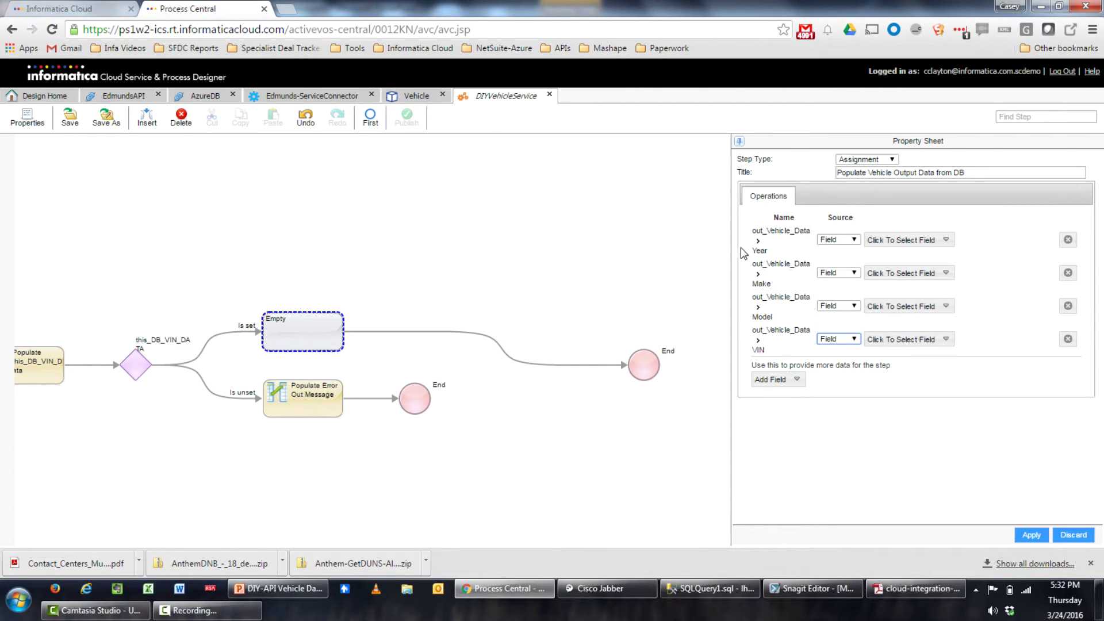
Map Year, Make, Model from this_DB_VIN_DATA VEHICLE_YEAR/MAKE/MODEL and VIN from in_VIN, then apply
{"action": "left_click", "coordinate": [945, 240]}
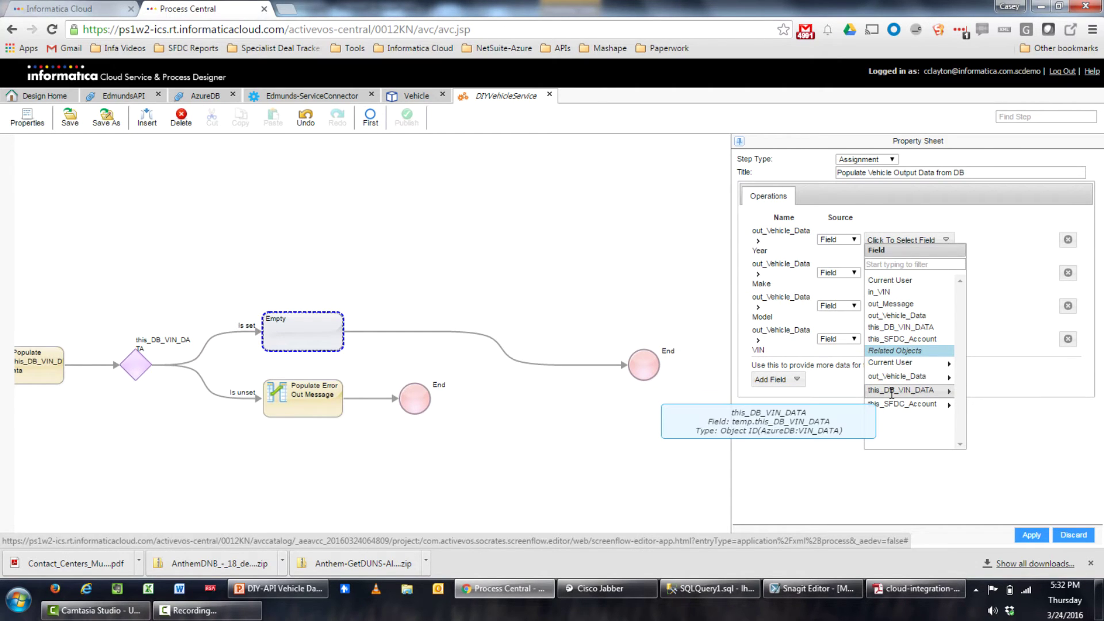
{"action": "left_click", "coordinate": [926, 390]}
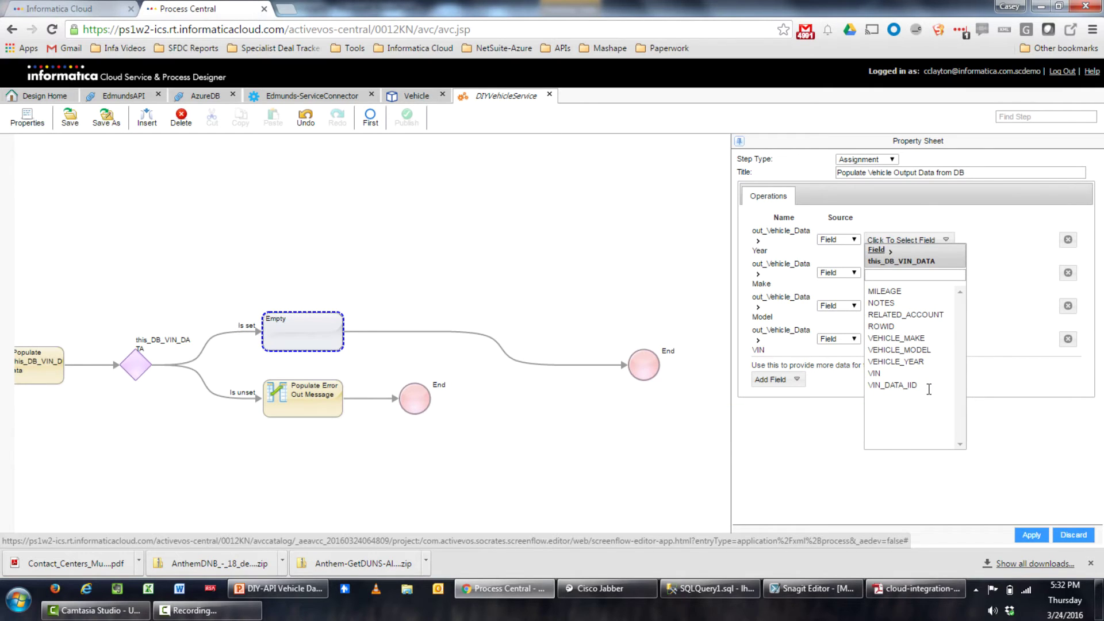
{"action": "left_click", "coordinate": [913, 362]}
{"action": "left_click", "coordinate": [895, 273]}
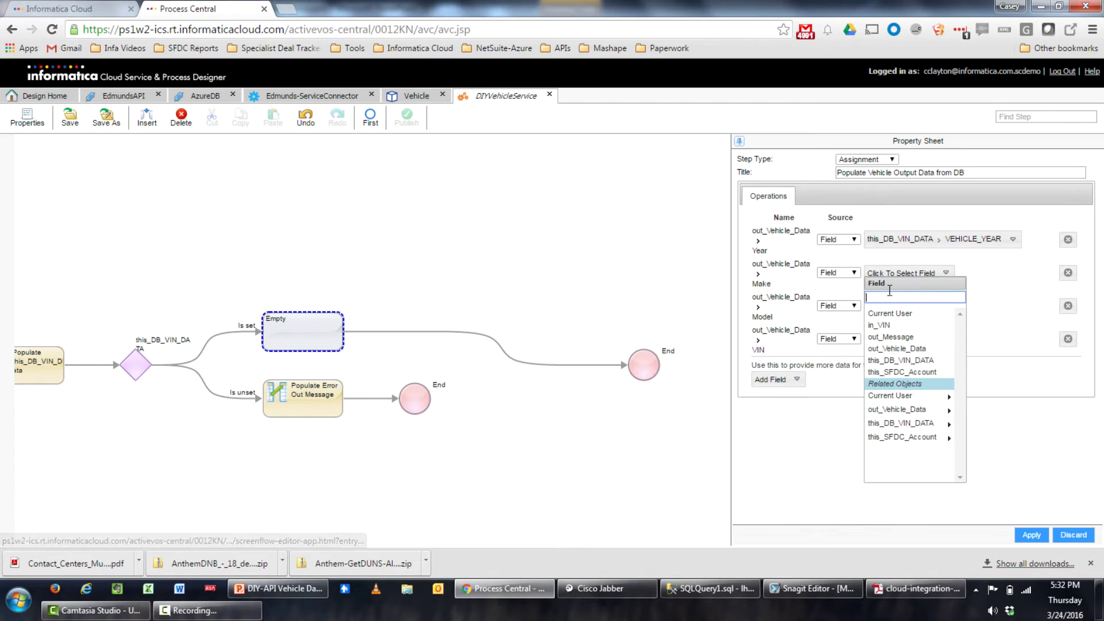
{"action": "left_click", "coordinate": [876, 425]}
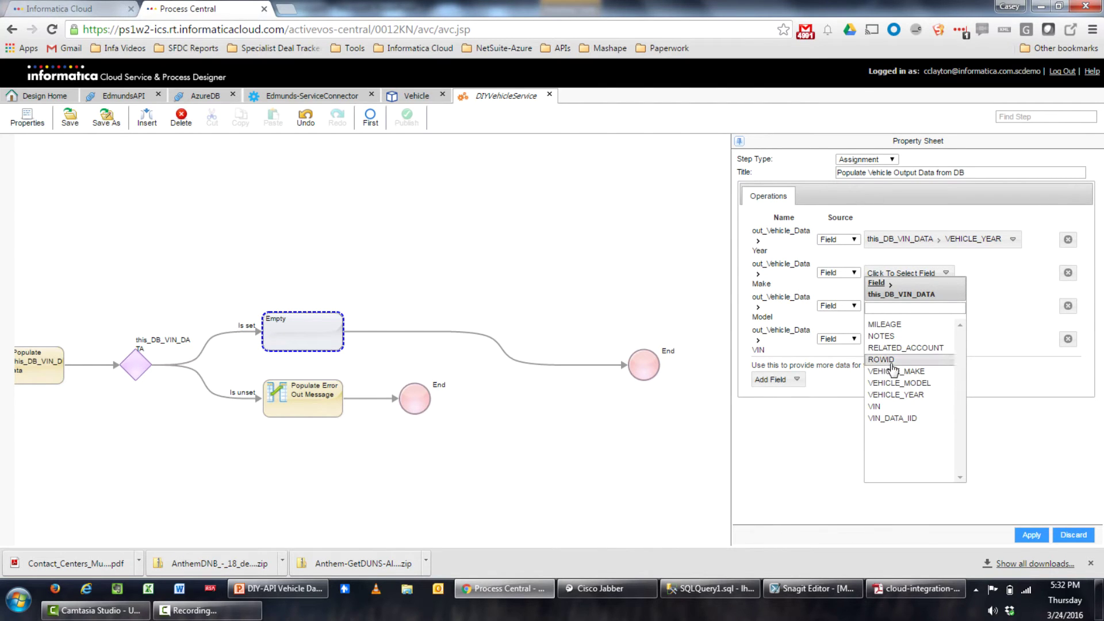
{"action": "left_click", "coordinate": [916, 372]}
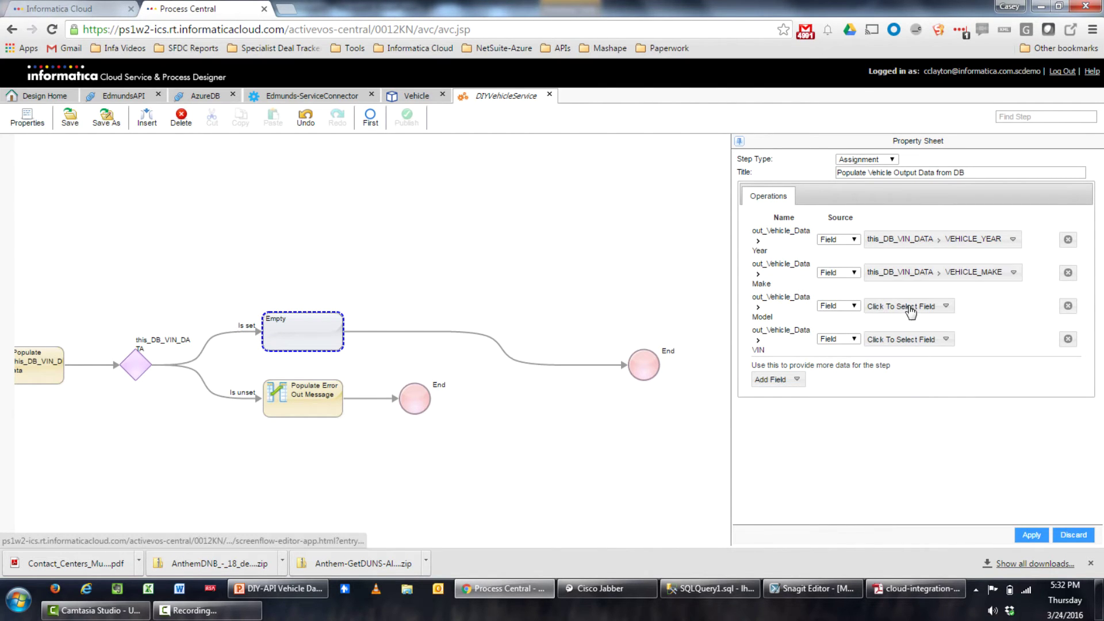
{"action": "left_click", "coordinate": [906, 306]}
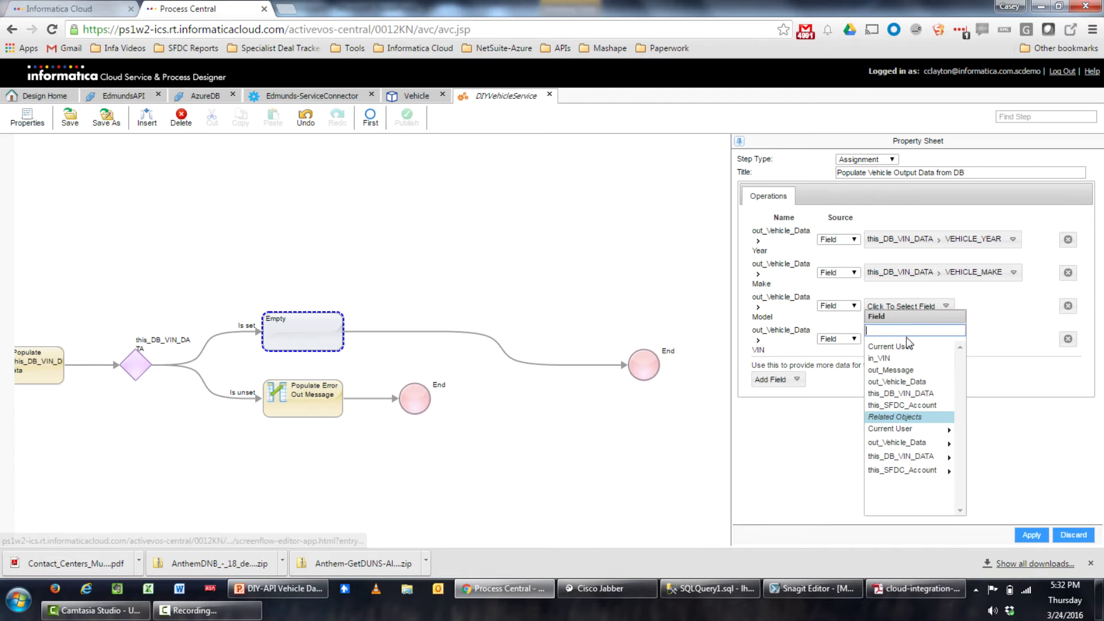
{"action": "left_click", "coordinate": [902, 456]}
{"action": "left_click", "coordinate": [931, 415]}
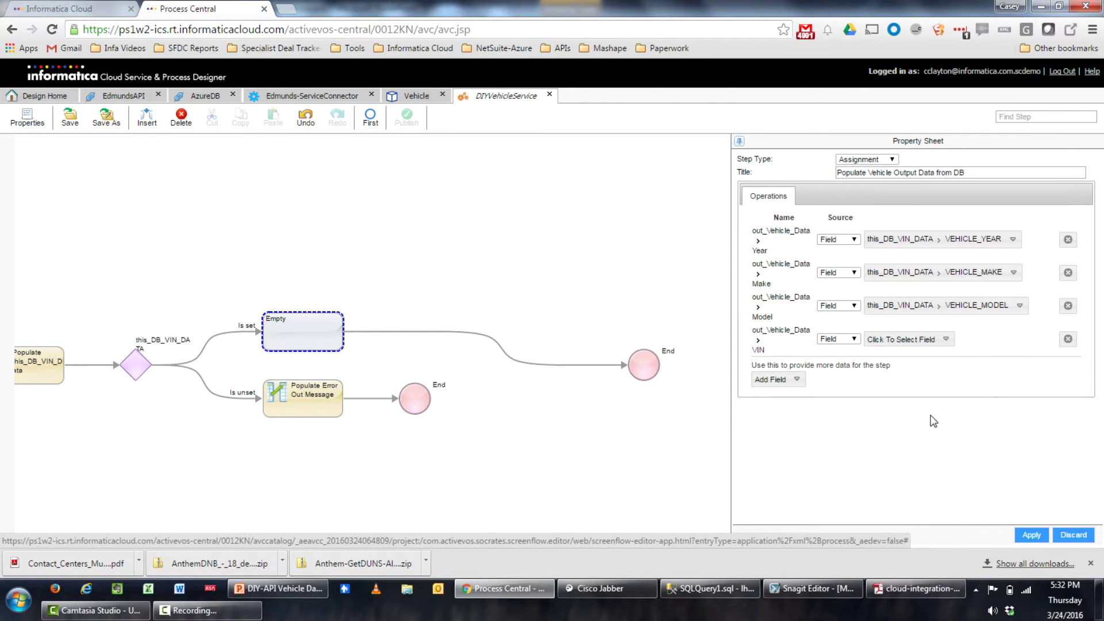
{"action": "left_click", "coordinate": [886, 341]}
{"action": "left_click", "coordinate": [888, 343]}
{"action": "left_click", "coordinate": [887, 340]}
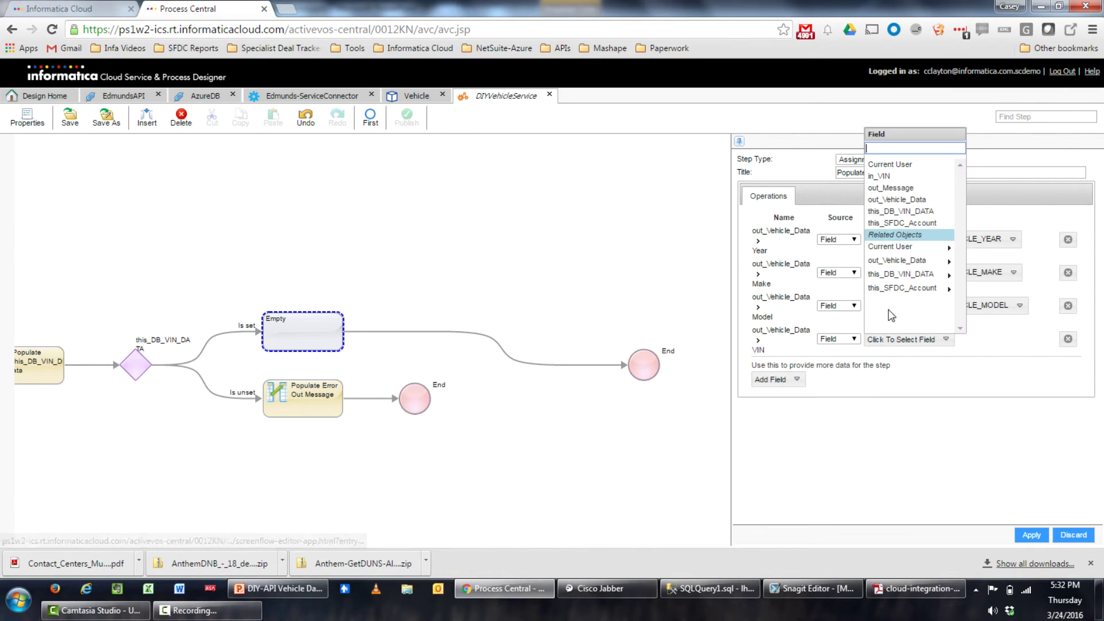
{"action": "left_click", "coordinate": [906, 176]}
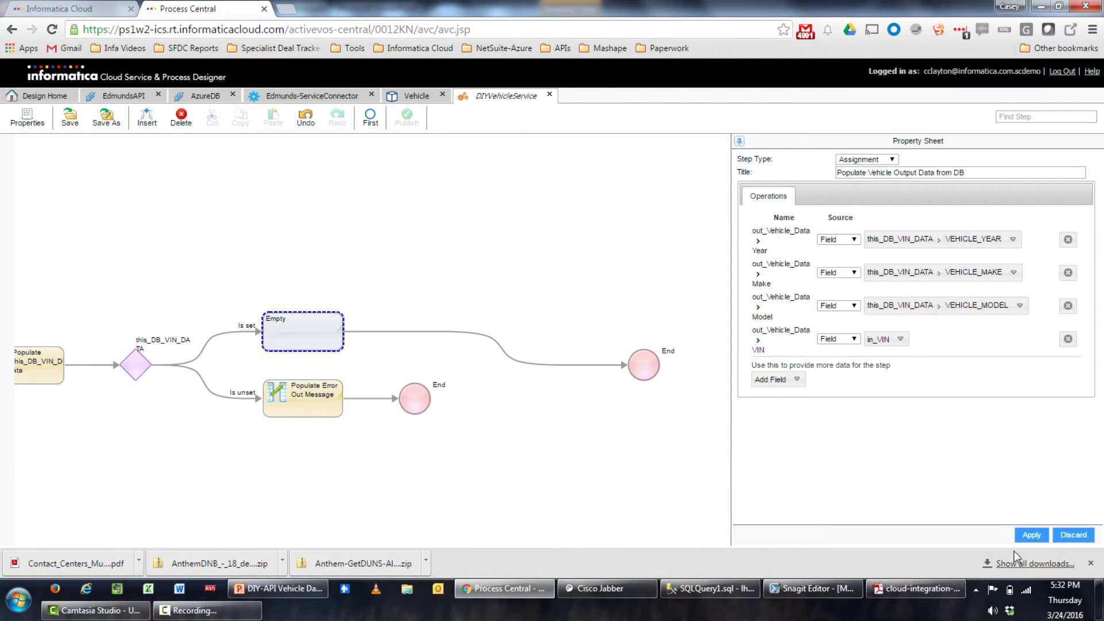
{"action": "left_click", "coordinate": [1032, 540]}
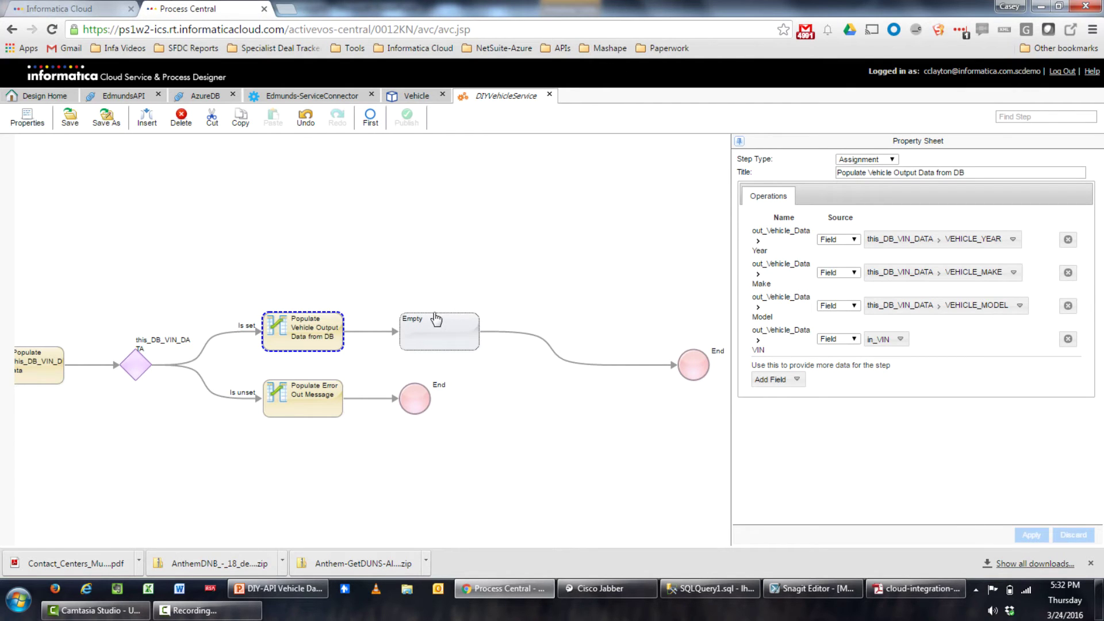
Delete the leftover Empty step and add out_Message = SUCCESS to the vehicle-output assignment
{"action": "left_click", "coordinate": [413, 336]}
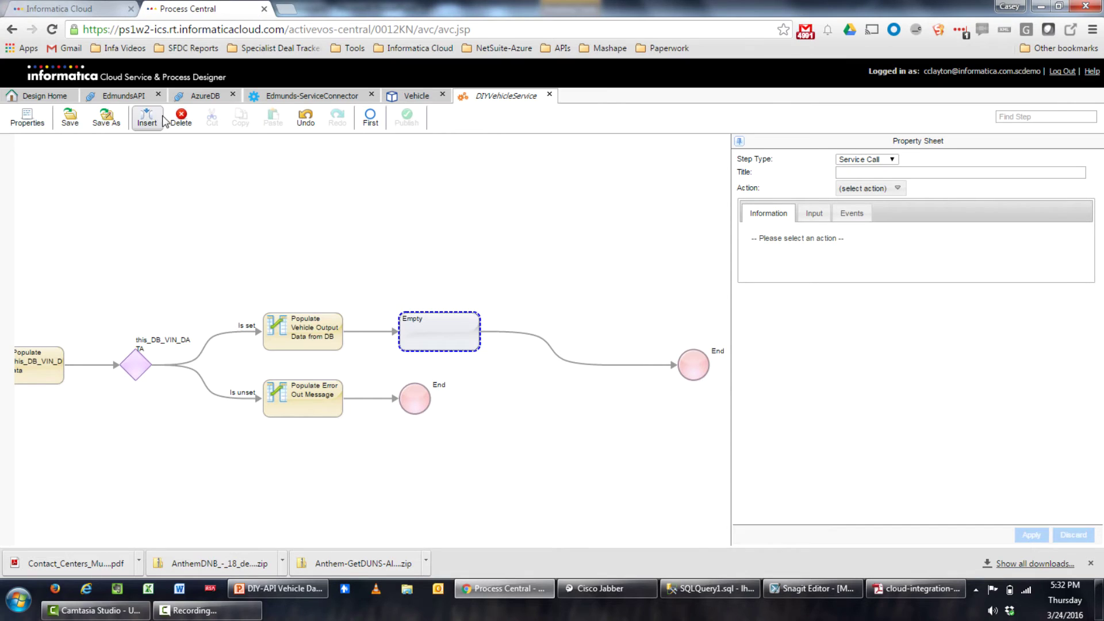
{"action": "left_click", "coordinate": [180, 118]}
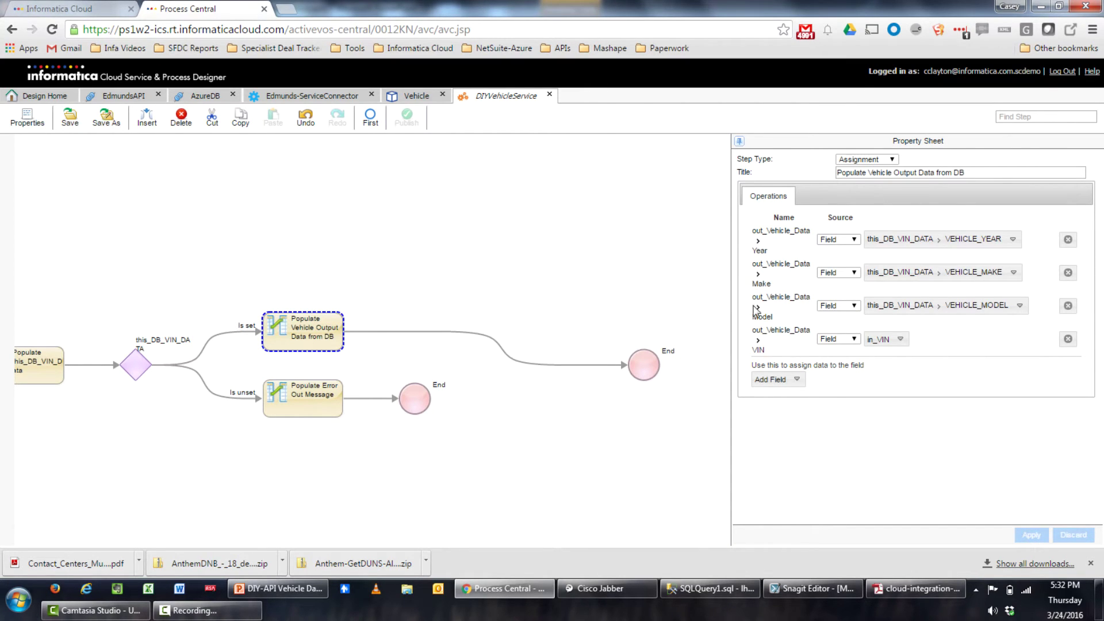
{"action": "left_click", "coordinate": [797, 380]}
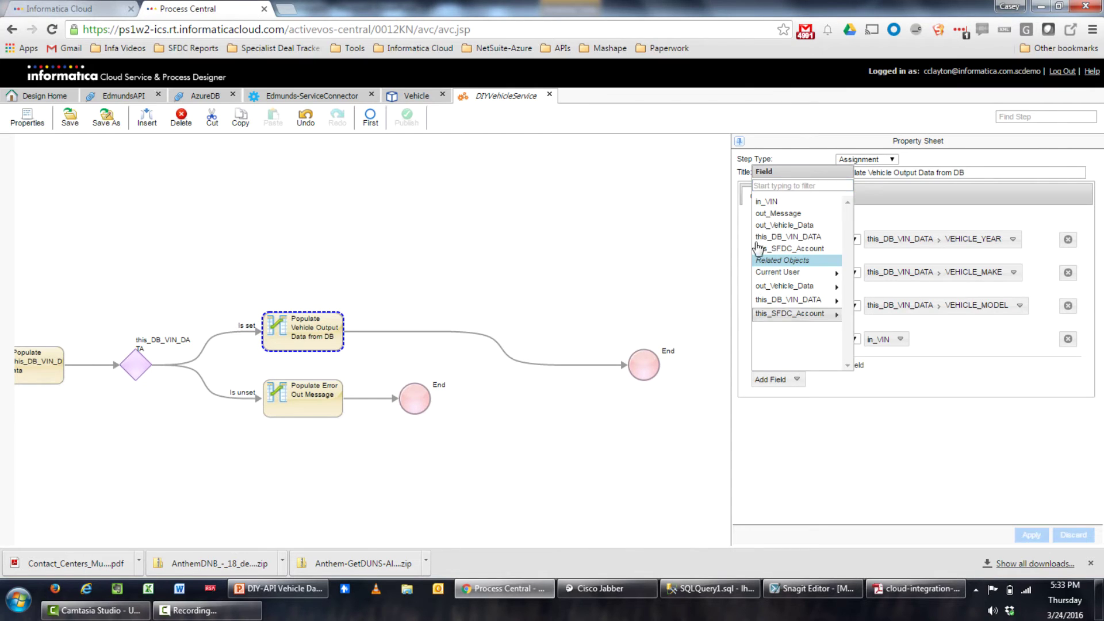
{"action": "left_click", "coordinate": [777, 214]}
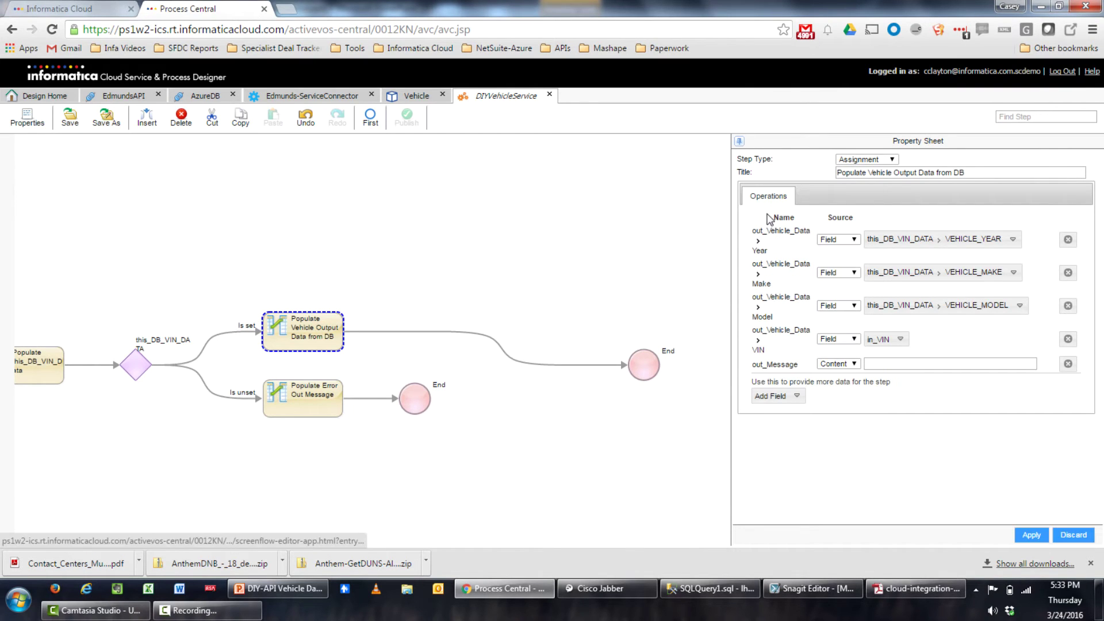
{"action": "left_click", "coordinate": [872, 363]}
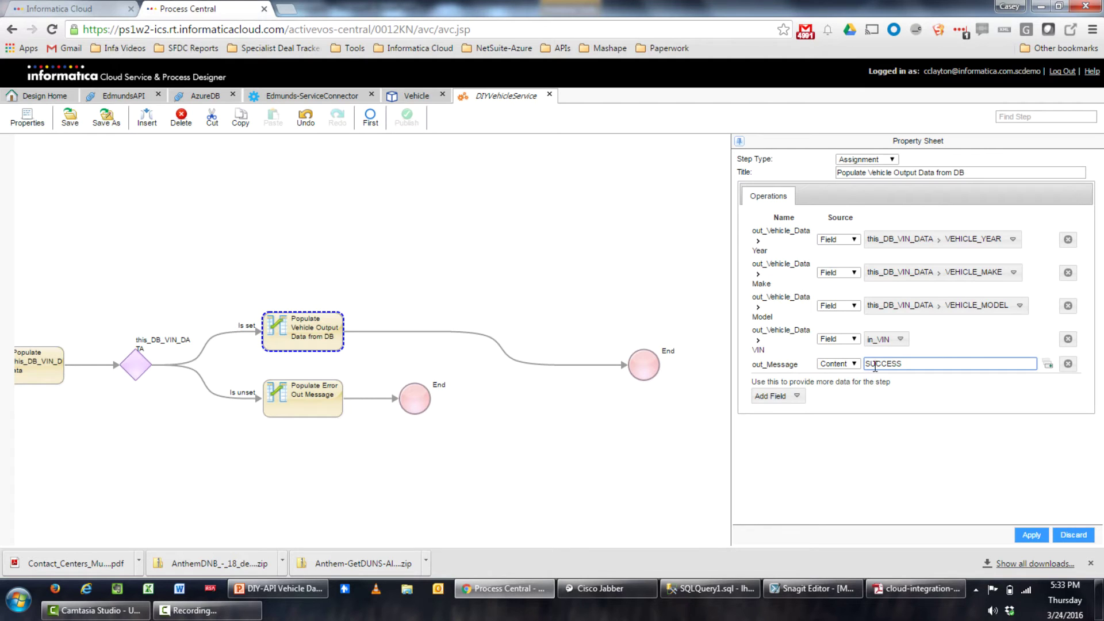
{"action": "left_click", "coordinate": [1032, 535]}
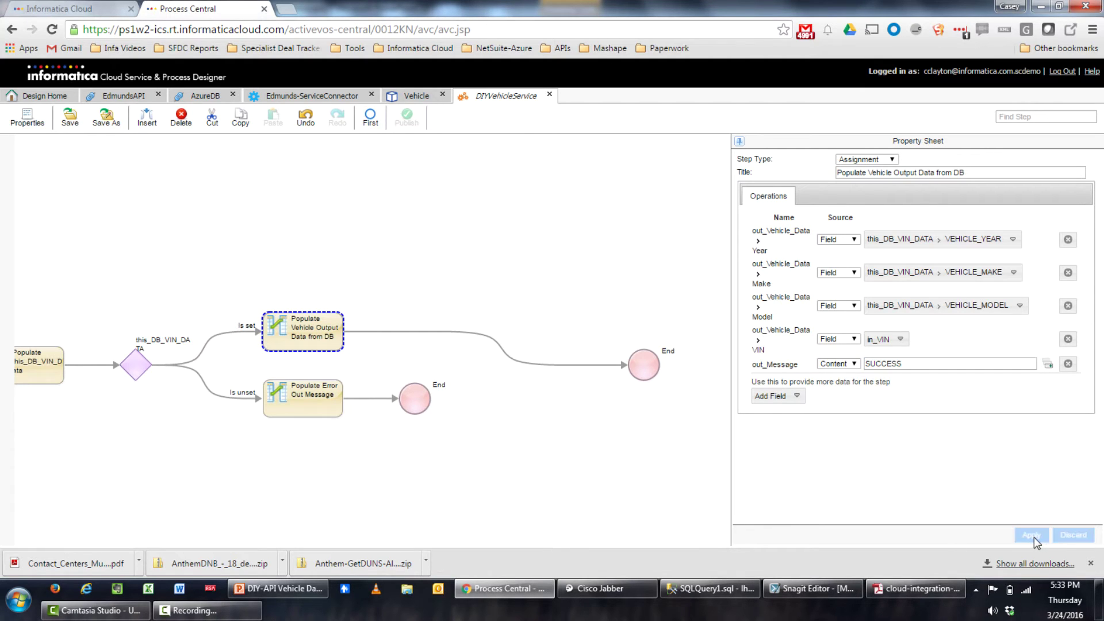
{"action": "left_click_drag", "start_coordinate": [323, 215], "coordinate": [406, 222]}
{"action": "scroll", "coordinate": [407, 222], "scroll_direction": "down", "scroll_amount": 3}
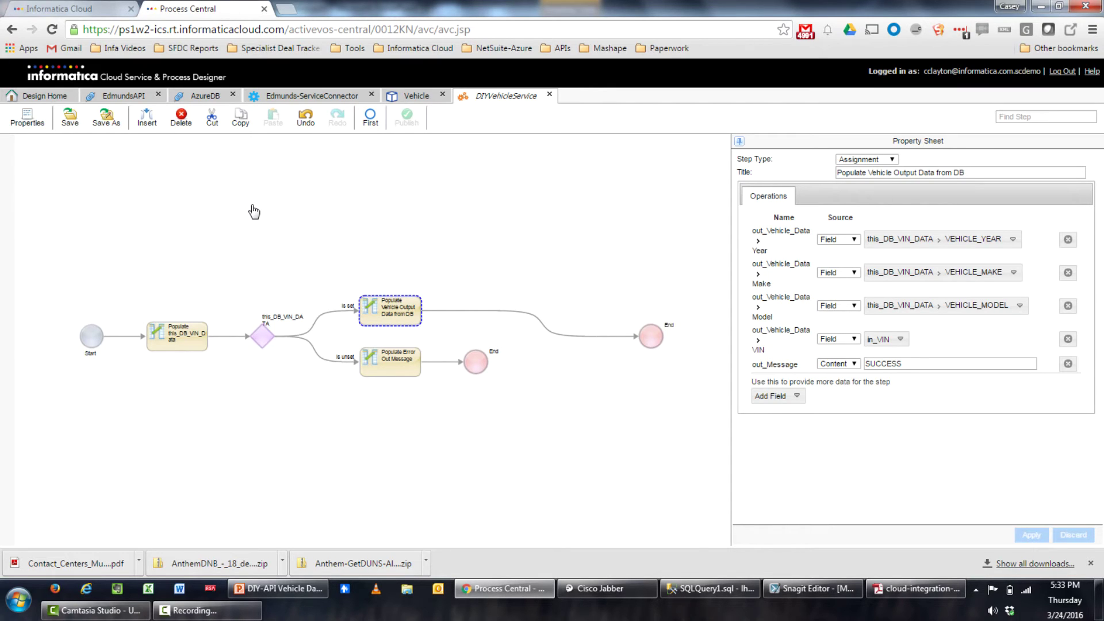
Save the DIYVehicleService process and publish it
{"action": "left_click", "coordinate": [71, 121]}
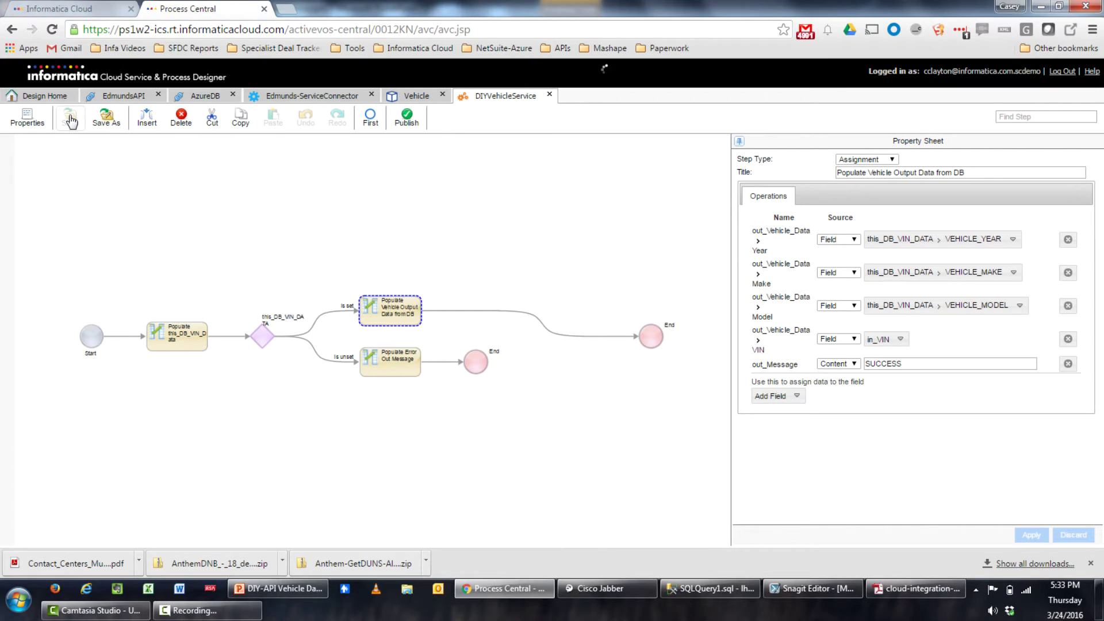
{"action": "left_click", "coordinate": [407, 121]}
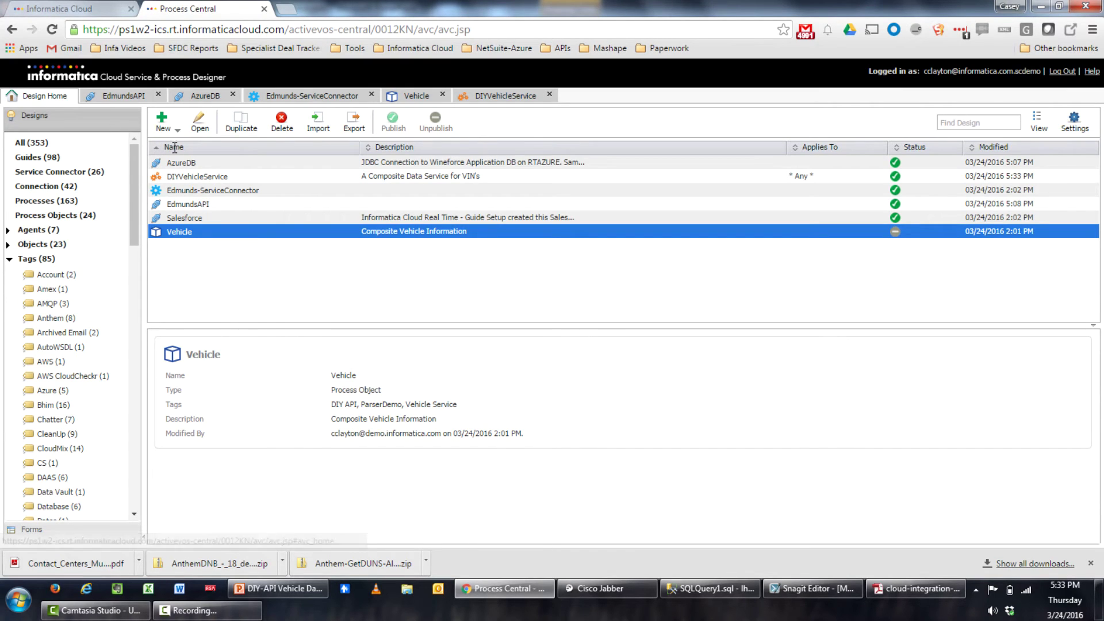
Copy DIYVehicleService's published Service URL from its details and switch to Advanced Rest Client
{"action": "left_click", "coordinate": [228, 178]}
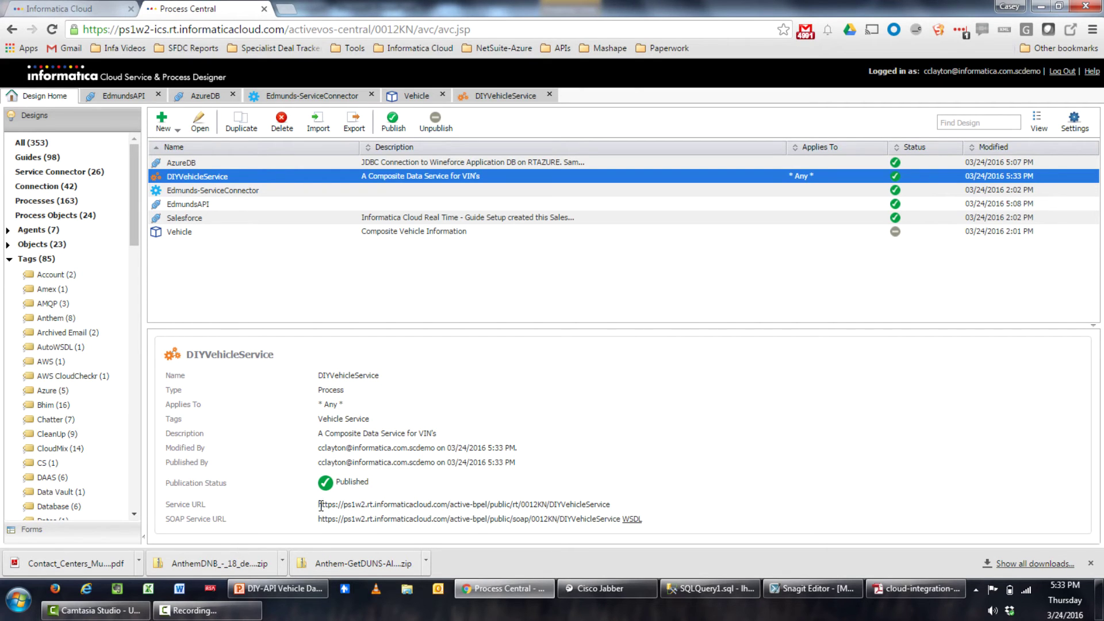
{"action": "left_click_drag", "start_coordinate": [320, 505], "coordinate": [633, 501]}
{"action": "key", "text": "ctrl+c"}
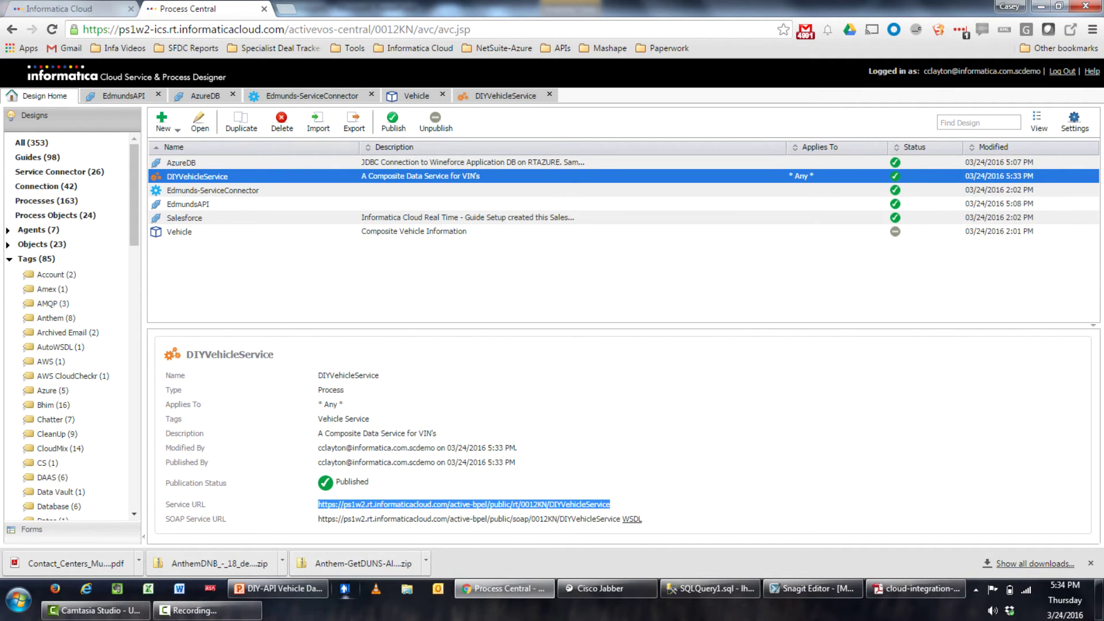
{"action": "left_click", "coordinate": [345, 589]}
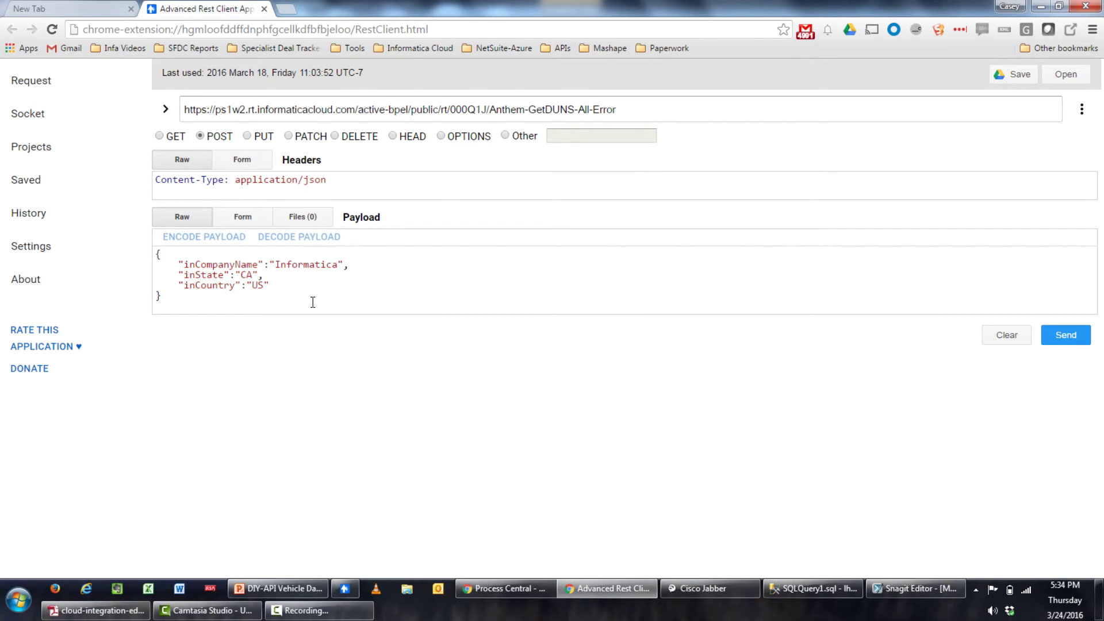
Clear the old Raw payload and paste the DIYVehicleService URL into the request URL field
{"action": "left_click", "coordinate": [302, 310]}
{"action": "key", "text": "ctrl+a"}
{"action": "key", "text": "Delete"}
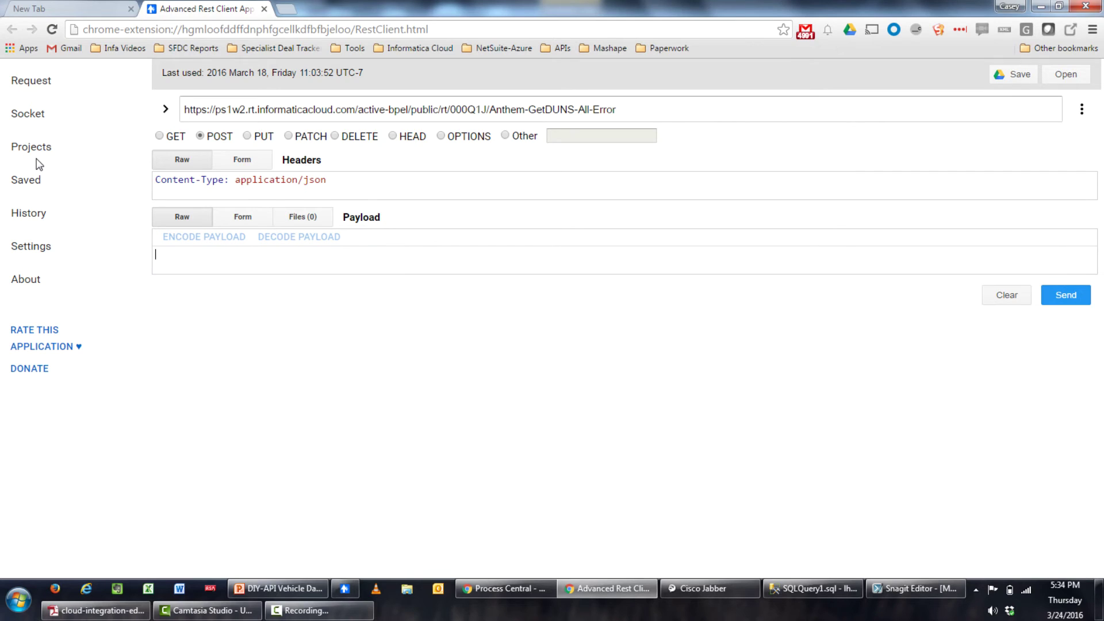
{"action": "left_click", "coordinate": [627, 102]}
{"action": "key", "text": "ctrl+a"}
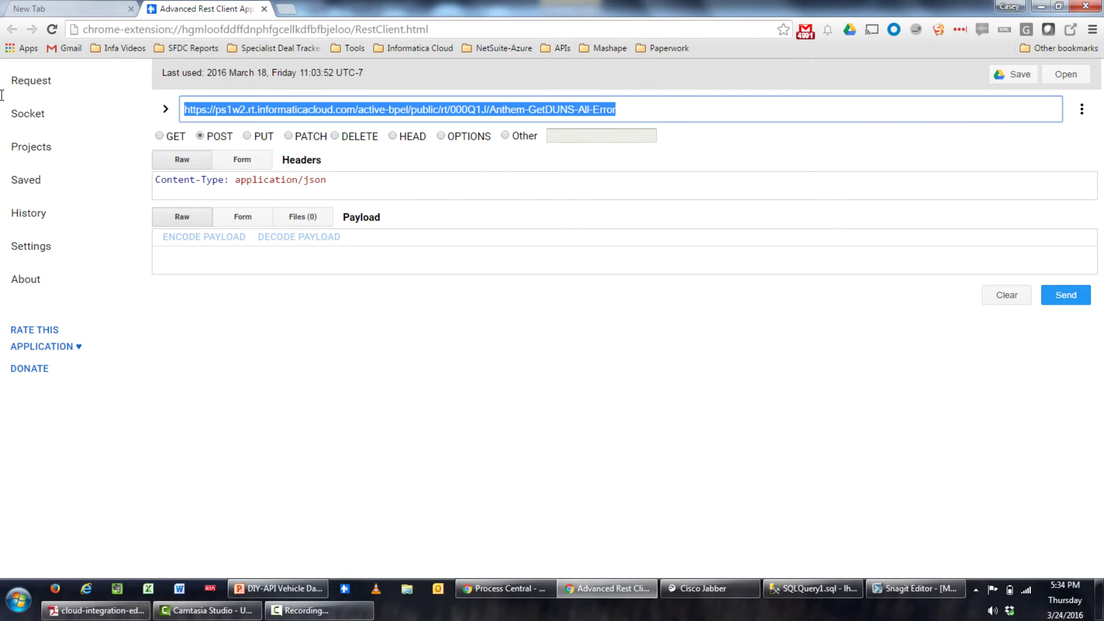
{"action": "key", "text": "ctrl+v"}
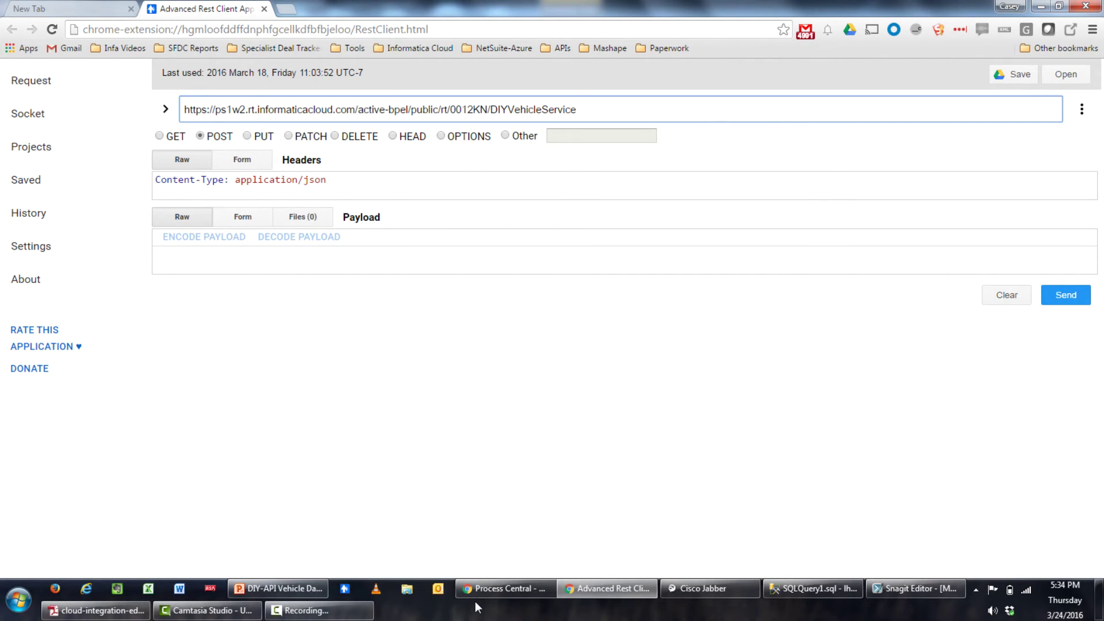
Check the process's input field names, then begin the JSON payload with { "in_VIN":
{"action": "left_click", "coordinate": [514, 592]}
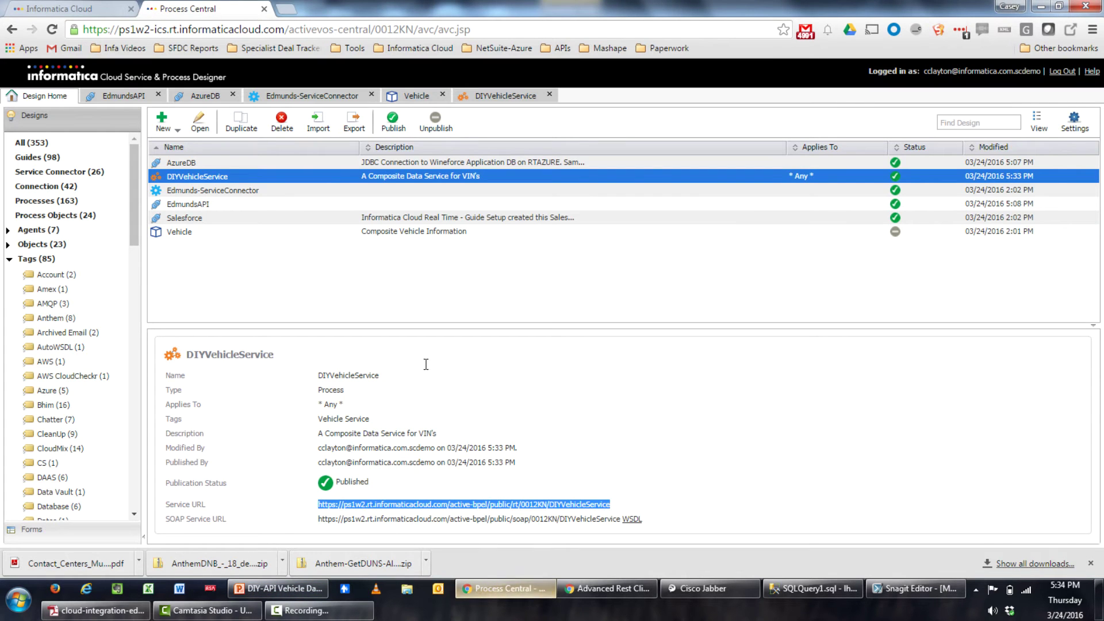
{"action": "left_click", "coordinate": [487, 94]}
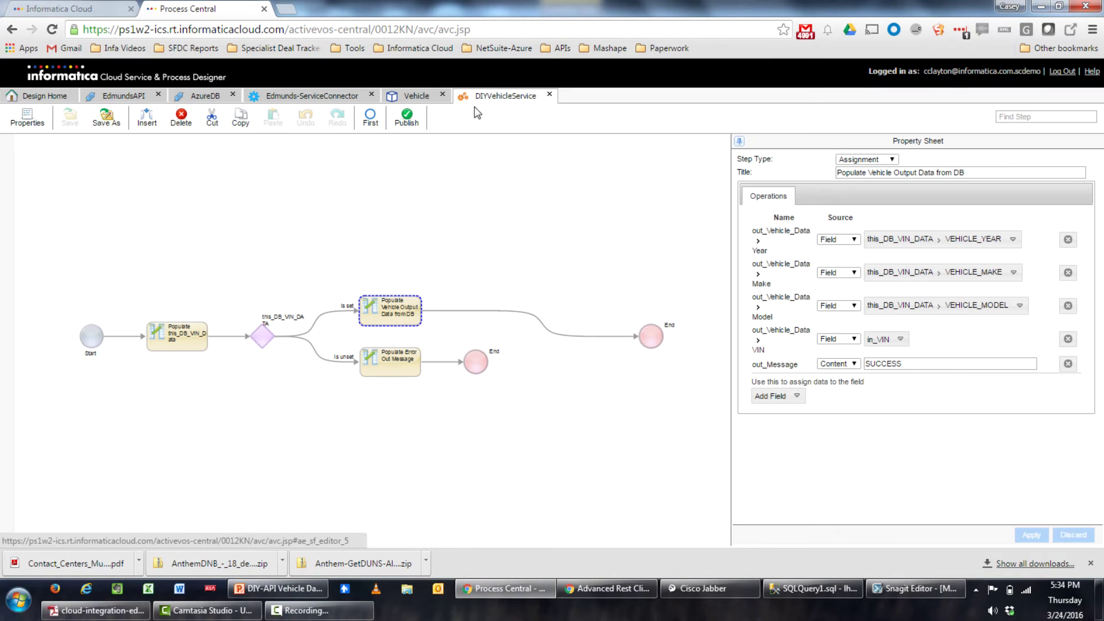
{"action": "left_click", "coordinate": [87, 338]}
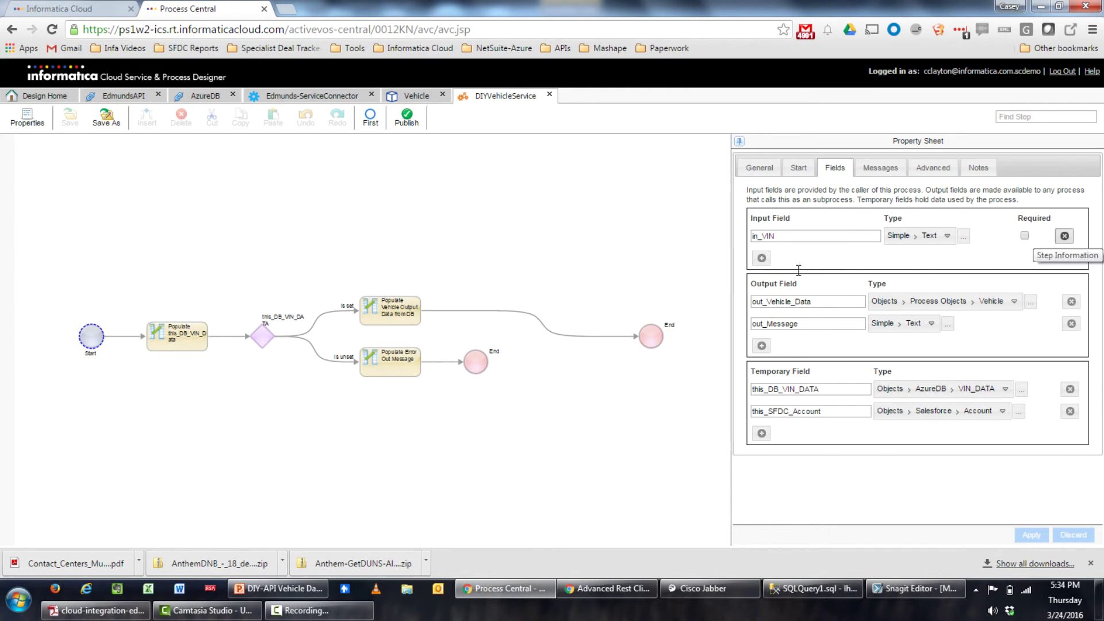
{"action": "left_click", "coordinate": [508, 592]}
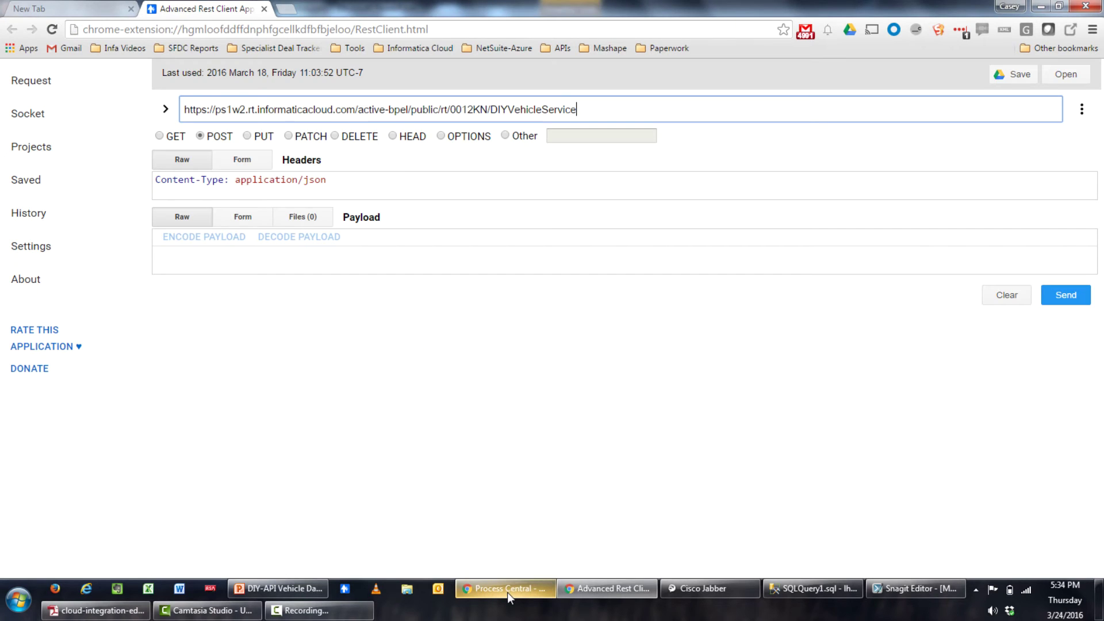
{"action": "left_click", "coordinate": [398, 252]}
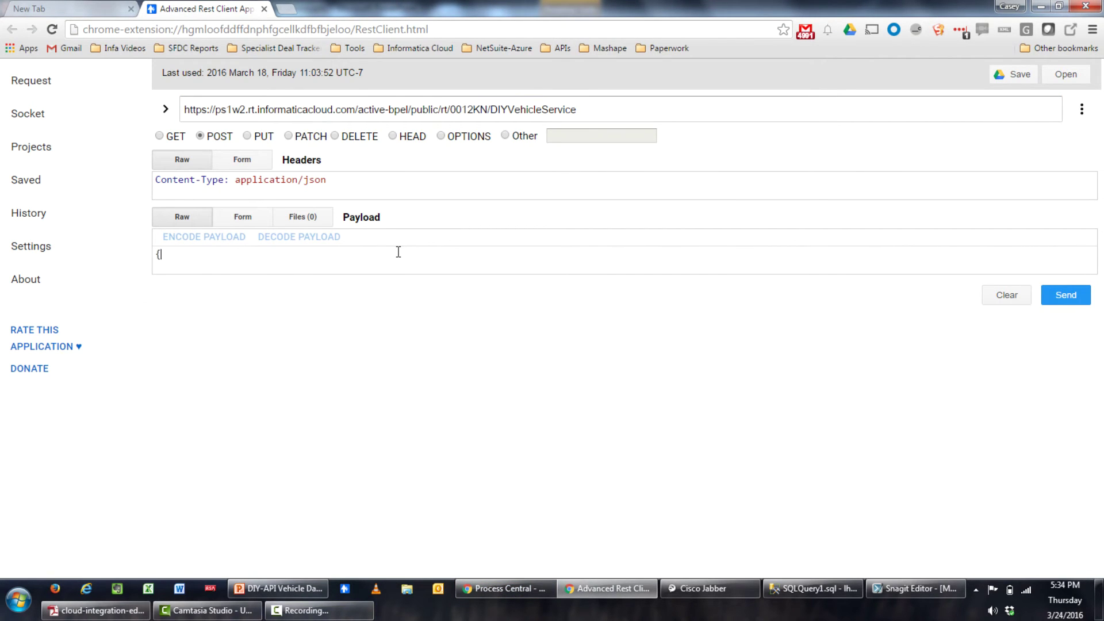
{"action": "type", "text": "{ \"in_VIN\":"}
Copy the 2003 Chevrolet Cavalier's VIN from row 32 of the VIN_DATA results
{"action": "left_click", "coordinate": [813, 588]}
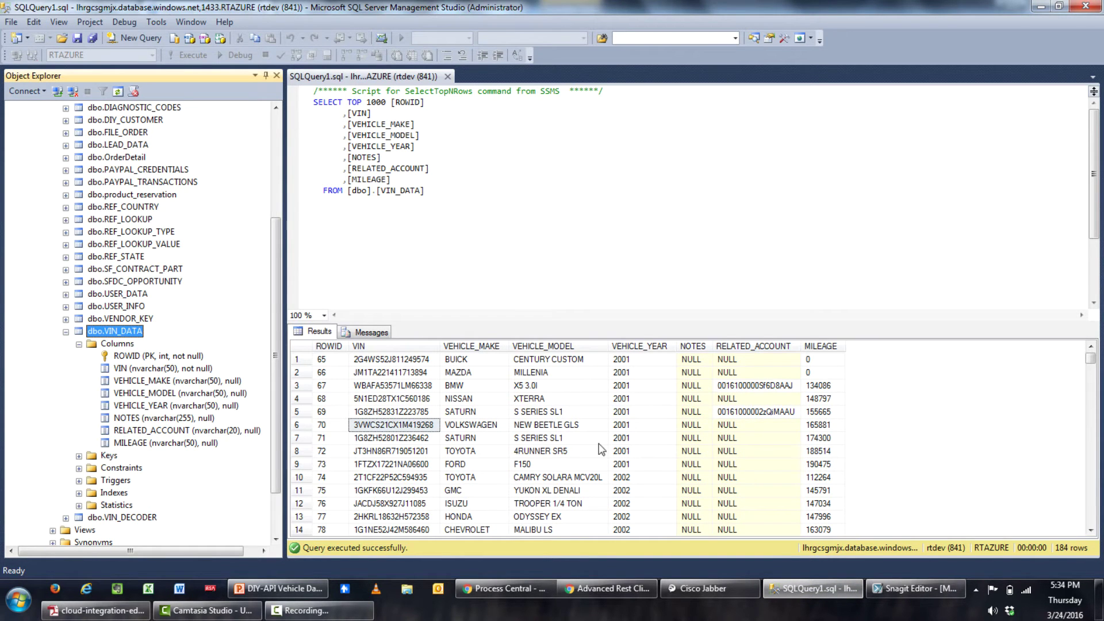
{"action": "left_click", "coordinate": [404, 467]}
{"action": "scroll", "coordinate": [405, 467], "scroll_direction": "down", "scroll_amount": 6}
{"action": "scroll", "coordinate": [405, 469], "scroll_direction": "down", "scroll_amount": 2}
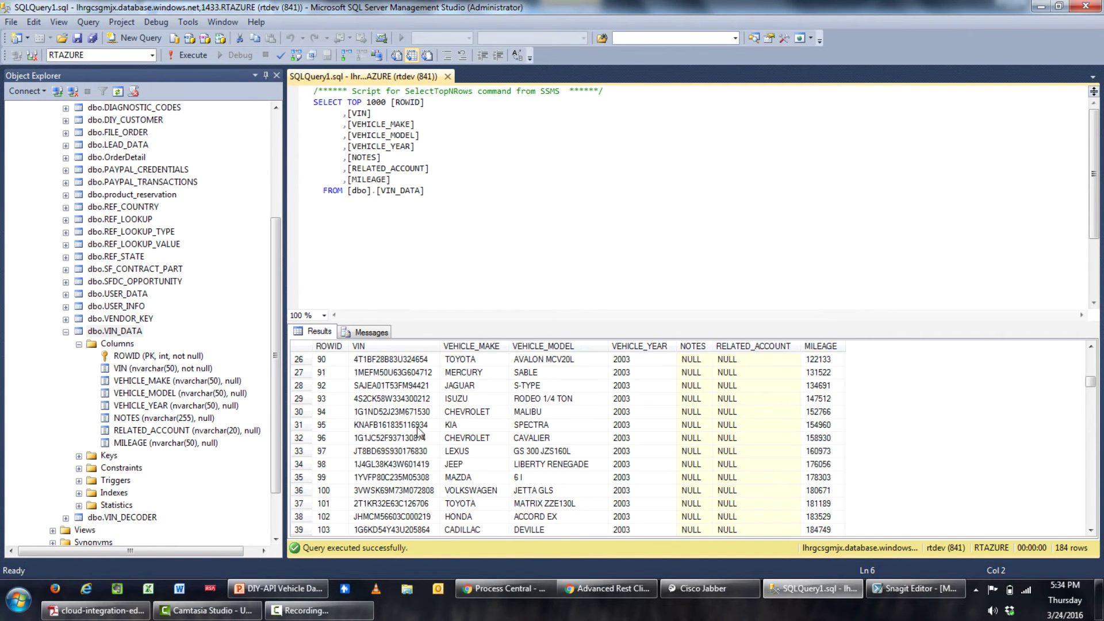
{"action": "left_click", "coordinate": [411, 439]}
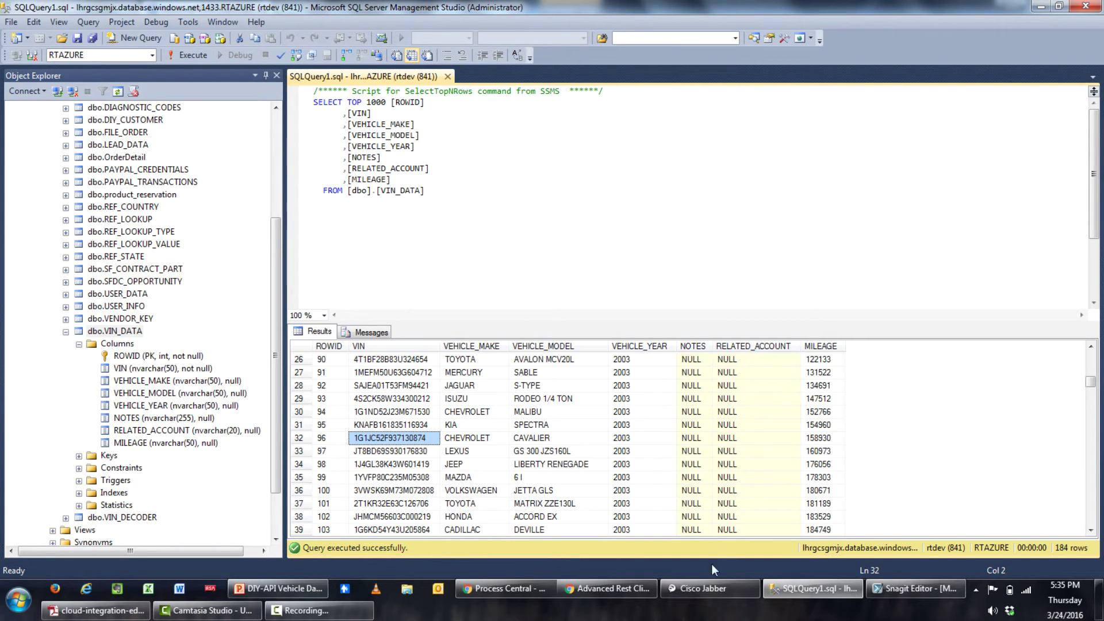
{"action": "left_click", "coordinate": [610, 585]}
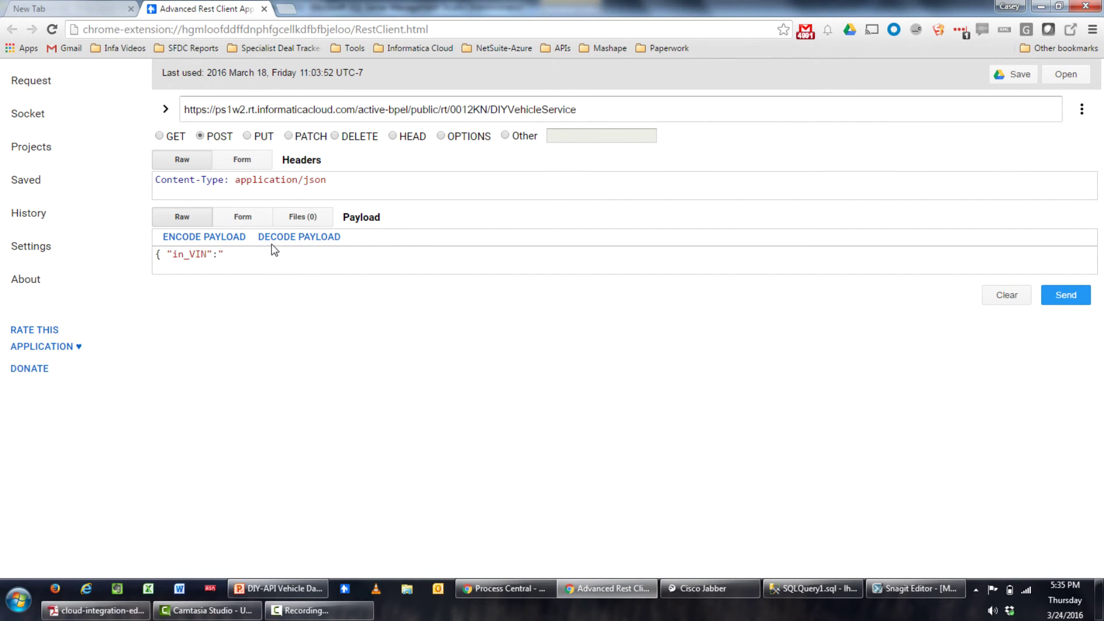
Send the POST with VIN 1G1JC52F937130874 and check the SUCCESS response for the 2003 Cavalier
{"action": "type", "text": "1G1JC52F957130874"}
{"action": "type", "text": "\""}
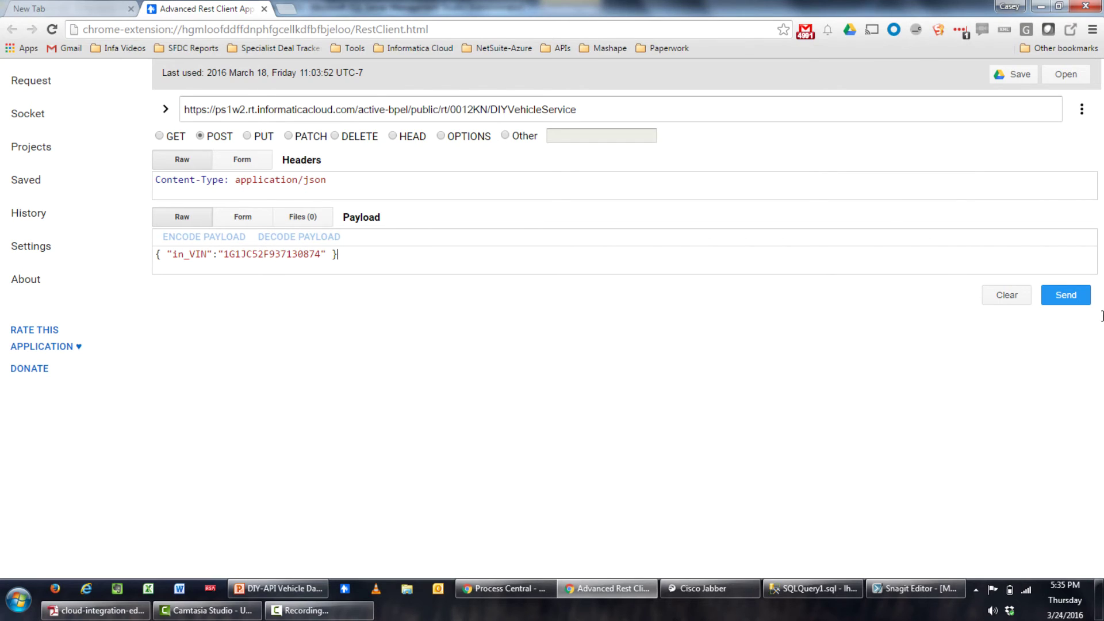
{"action": "left_click", "coordinate": [1063, 295]}
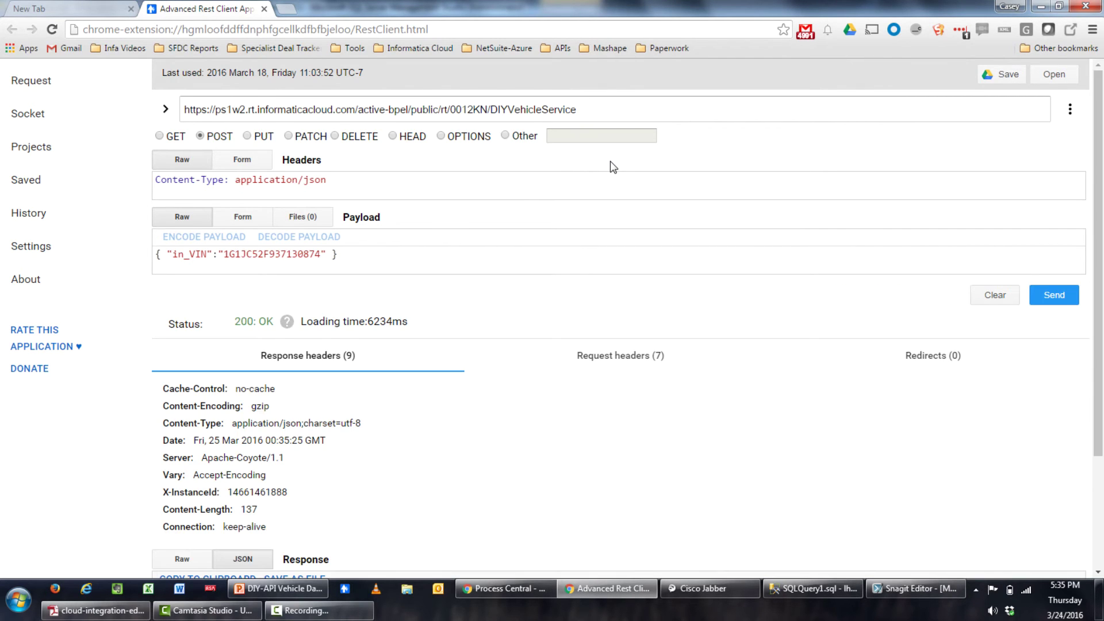
{"action": "scroll", "coordinate": [610, 162], "scroll_direction": "down", "scroll_amount": 2}
{"action": "scroll", "coordinate": [610, 162], "scroll_direction": "down", "scroll_amount": 1}
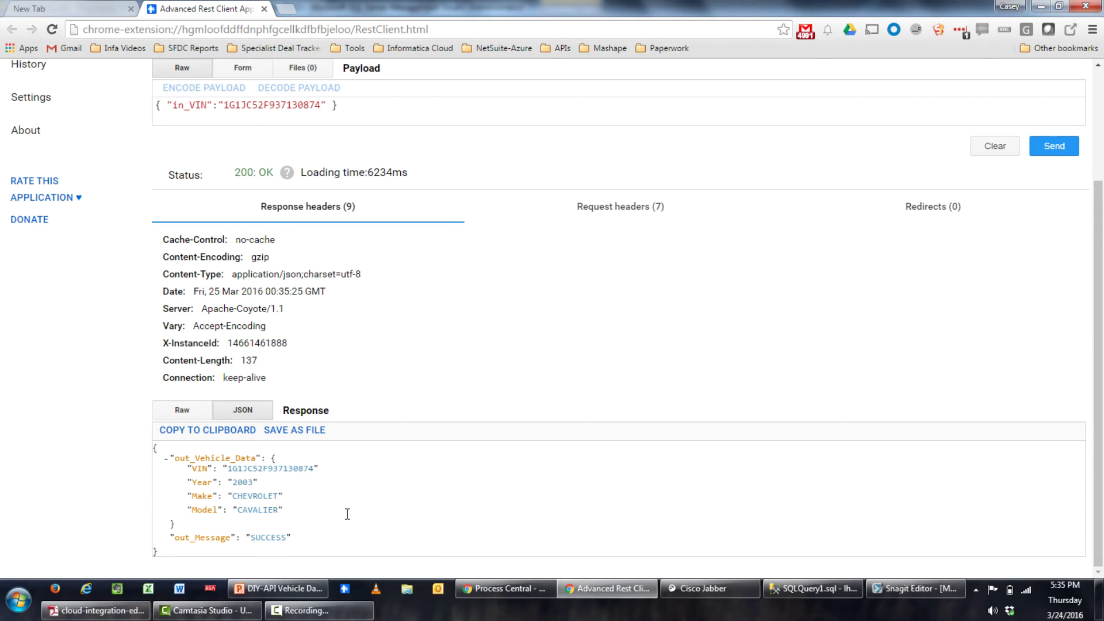
View the latest DIYVehicleService run's diagram under Active Processes, then close and minimise it
{"action": "left_click", "coordinate": [498, 588]}
{"action": "left_click", "coordinate": [98, 8]}
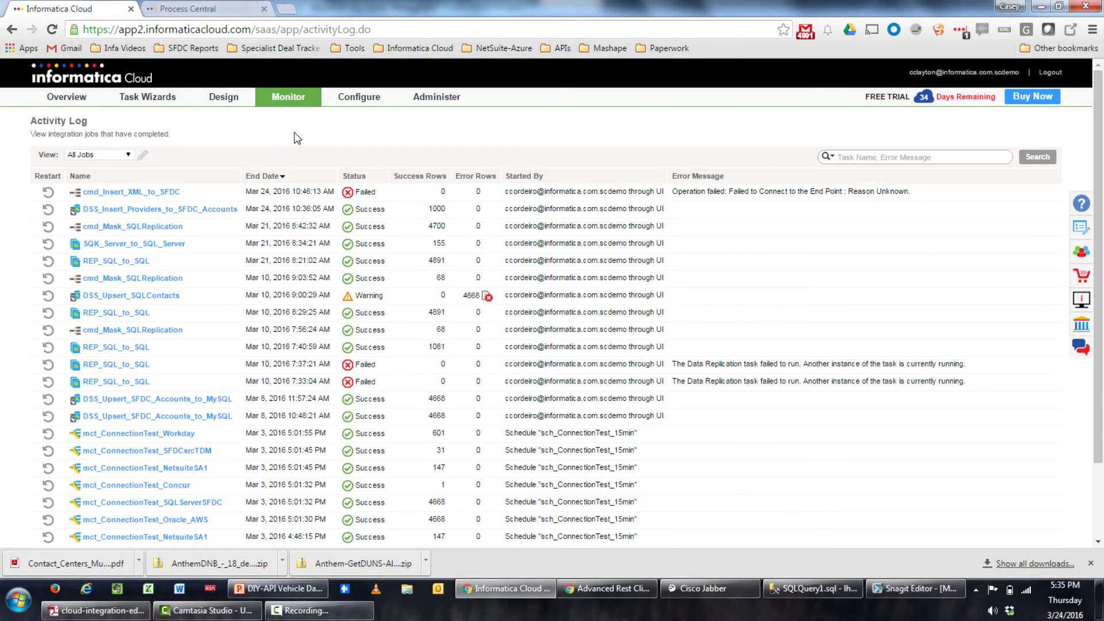
{"action": "mouse_move", "coordinate": [301, 99]}
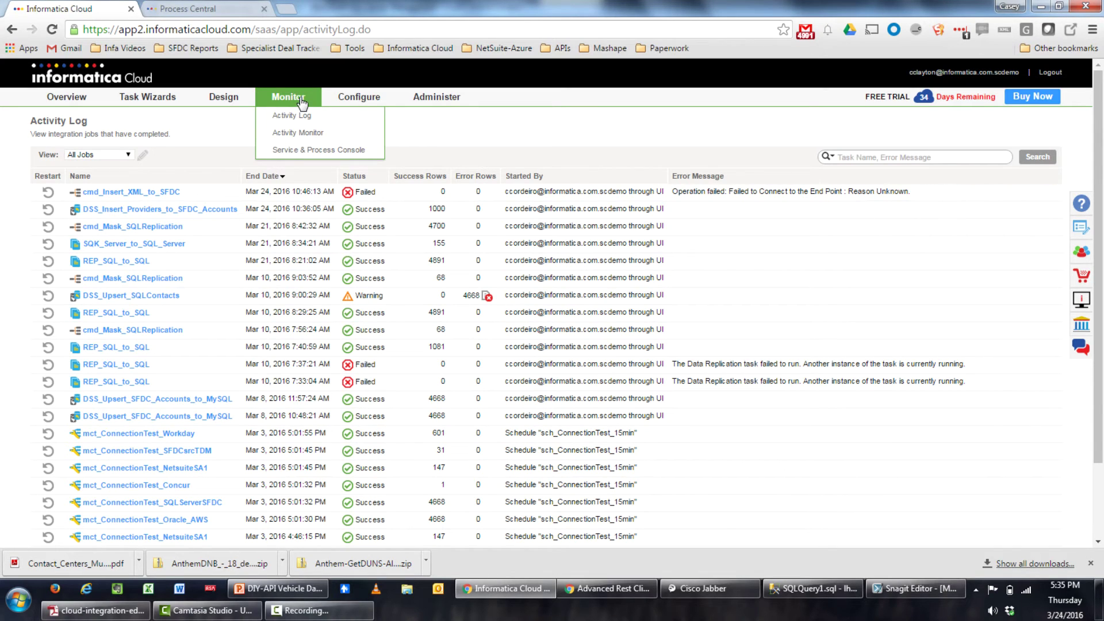
{"action": "left_click", "coordinate": [314, 151]}
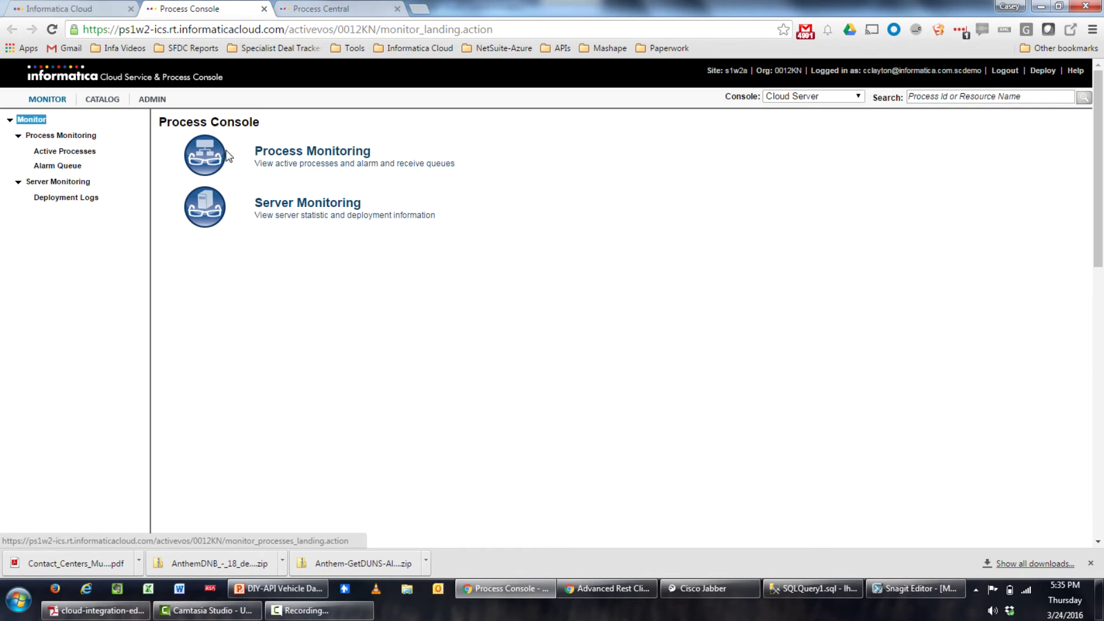
{"action": "left_click", "coordinate": [86, 152]}
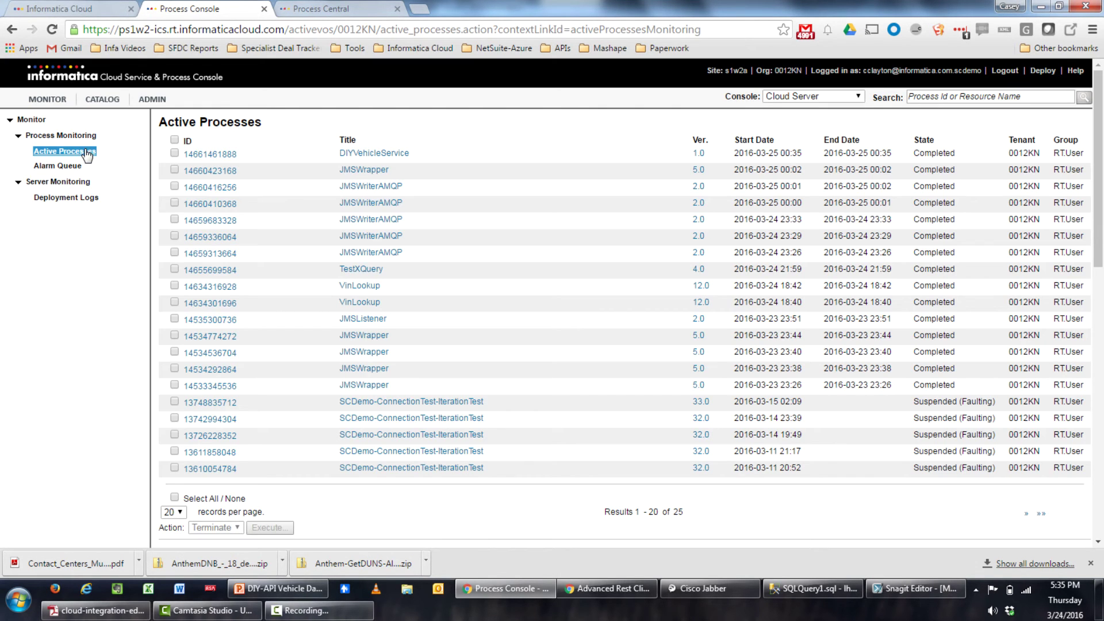
{"action": "left_click", "coordinate": [383, 154]}
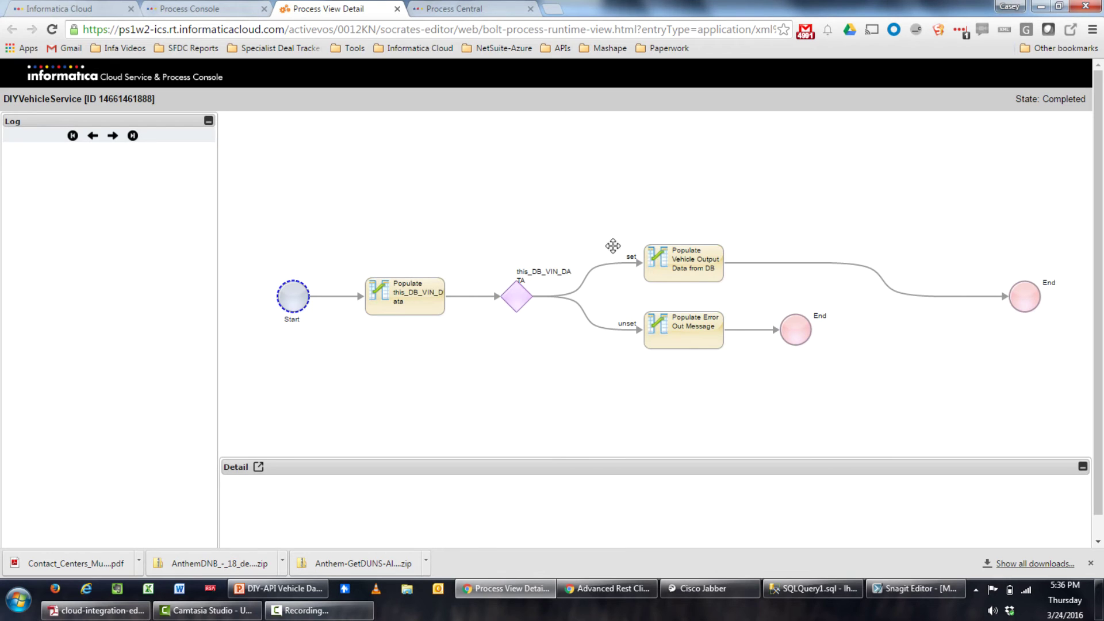
{"action": "left_click", "coordinate": [398, 8]}
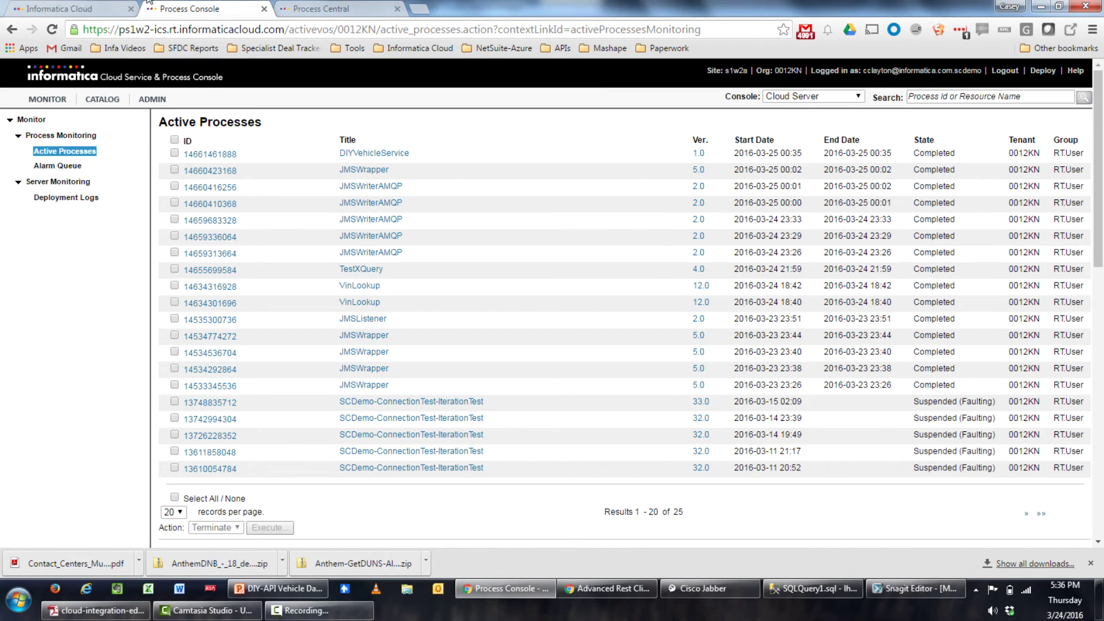
{"action": "left_click", "coordinate": [503, 600]}
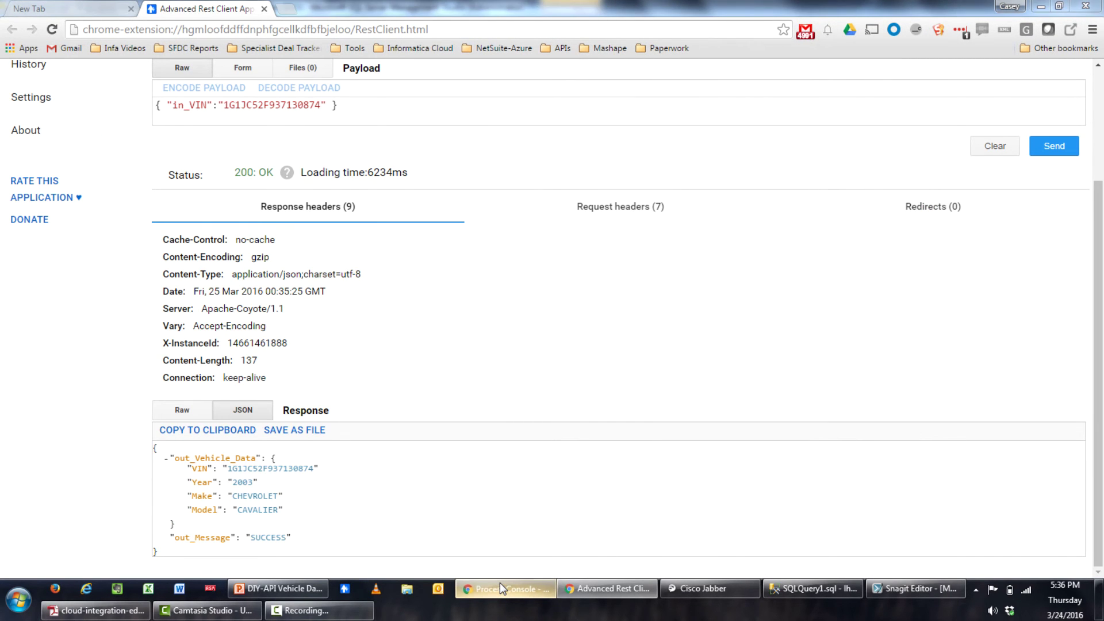
Switch to the Process Central tab showing DIYVehicleService's Fields property sheet
{"action": "left_click", "coordinate": [499, 587]}
{"action": "left_click", "coordinate": [311, 5]}
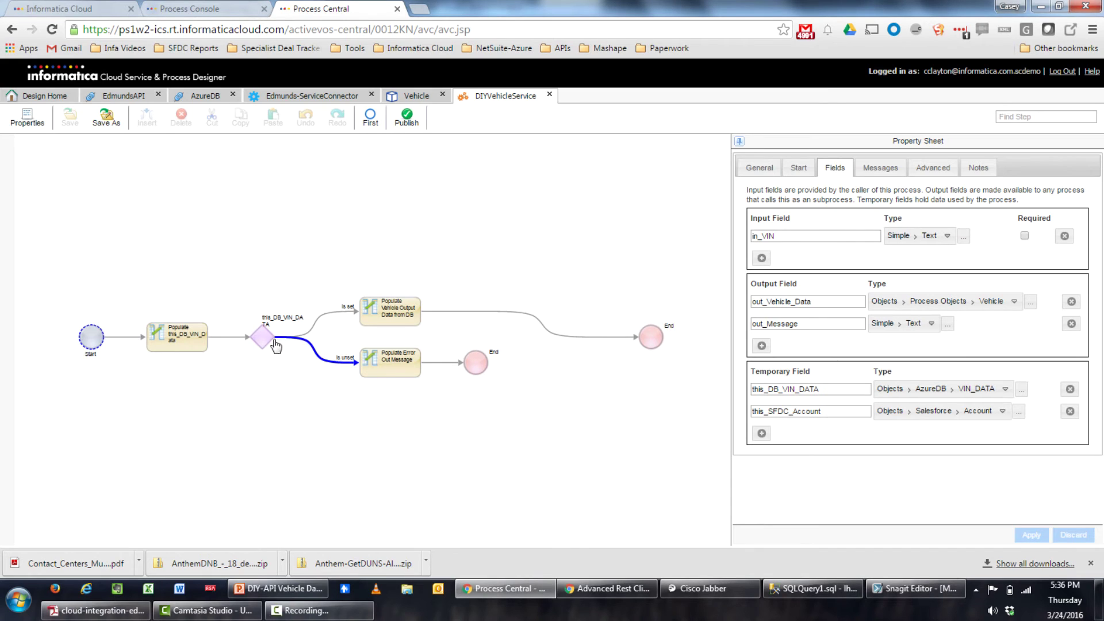
Scroll the VIN_DATA results to the top to inspect the RELATED_ACCOUNT values
{"action": "left_click", "coordinate": [806, 588]}
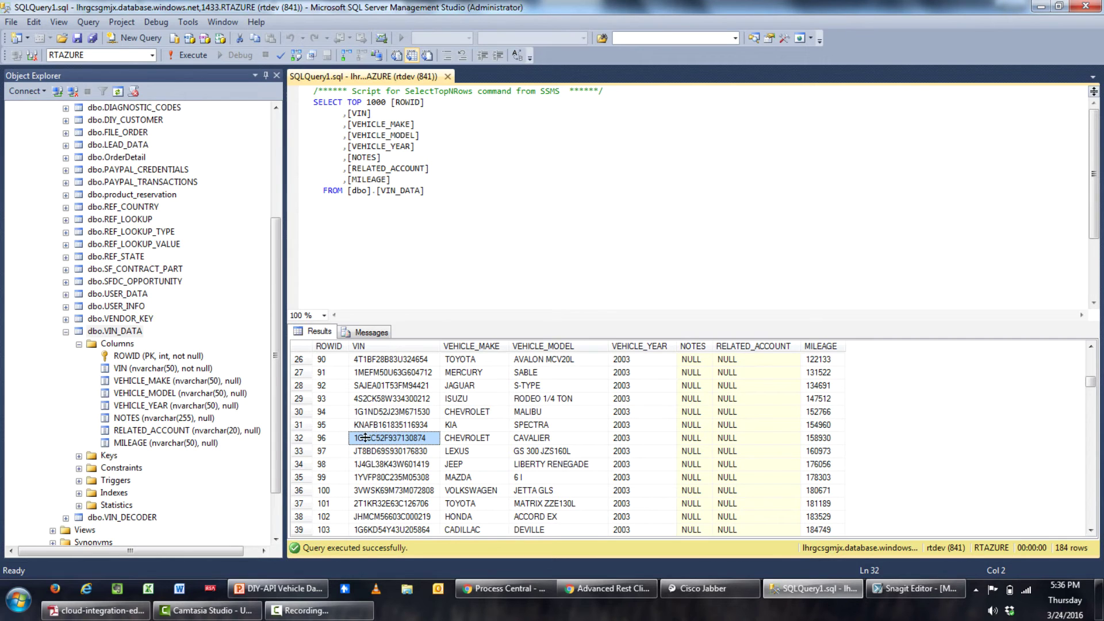
{"action": "scroll", "coordinate": [612, 403], "scroll_direction": "up", "scroll_amount": 6}
{"action": "scroll", "coordinate": [612, 402], "scroll_direction": "up", "scroll_amount": 3}
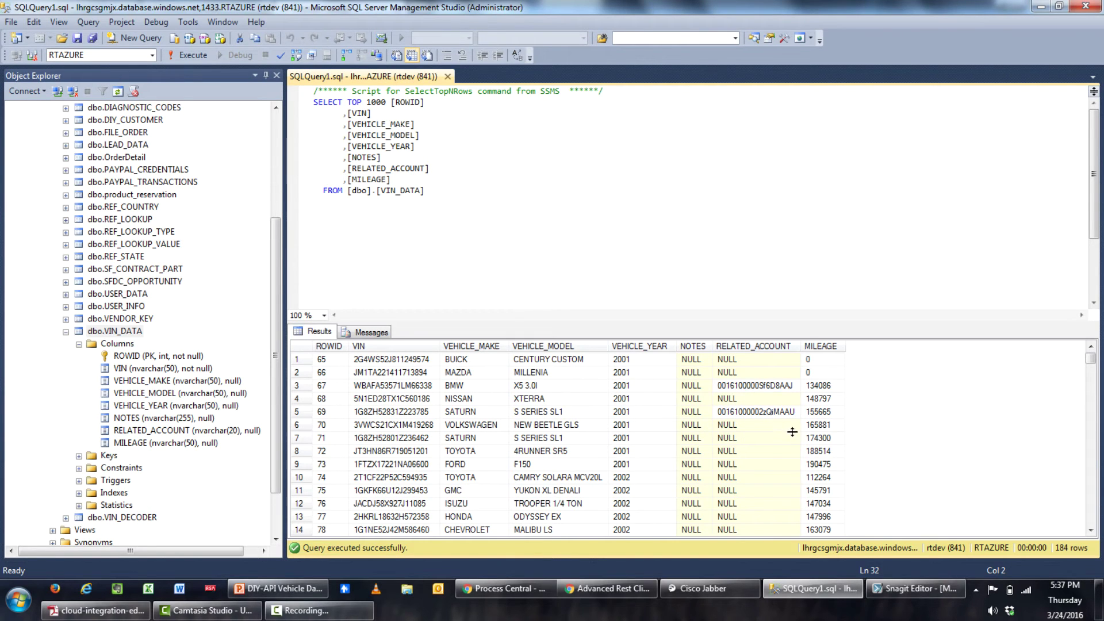
{"action": "left_click", "coordinate": [500, 588]}
Insert an Assignment step after the vehicle output that fills this_SFDC_Account from a Query
{"action": "left_click_drag", "start_coordinate": [483, 311], "coordinate": [489, 309]}
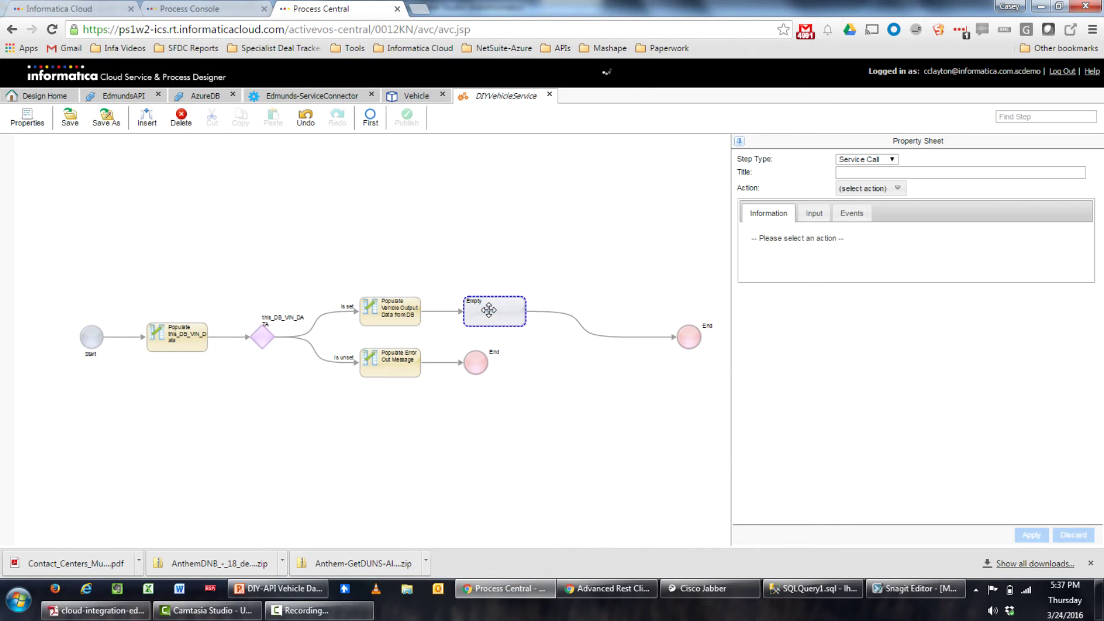
{"action": "left_click", "coordinate": [890, 160]}
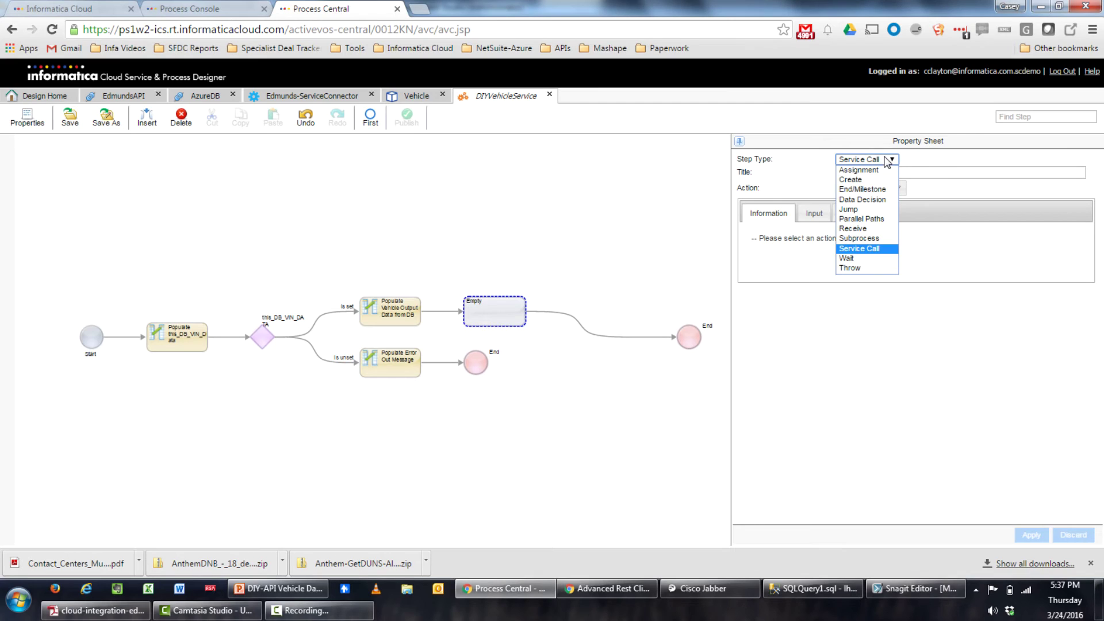
{"action": "left_click", "coordinate": [863, 173]}
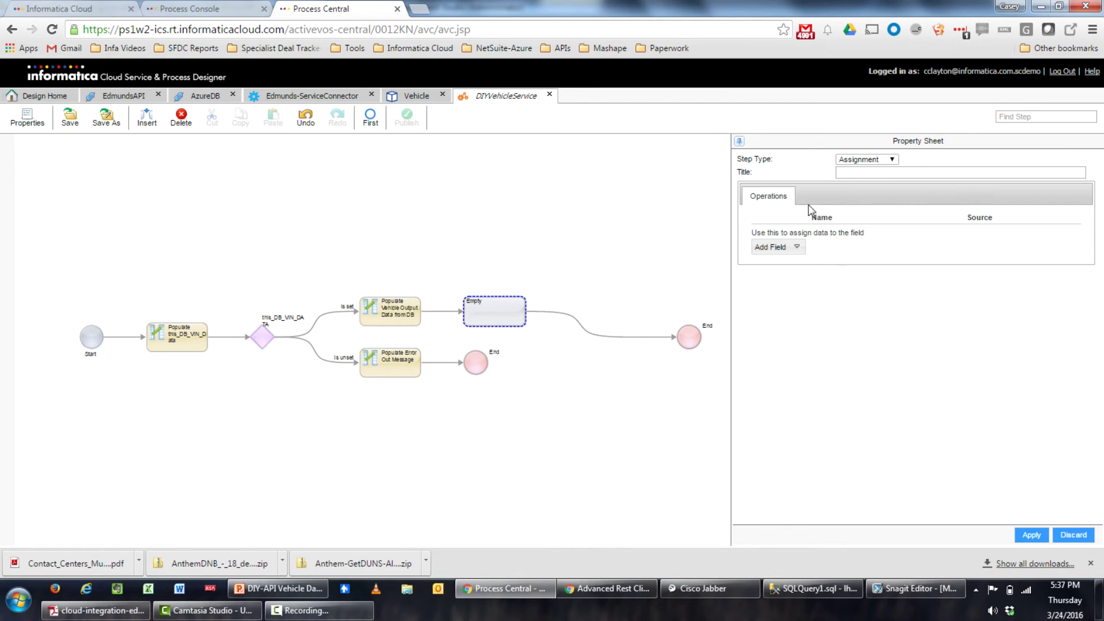
{"action": "left_click", "coordinate": [798, 248]}
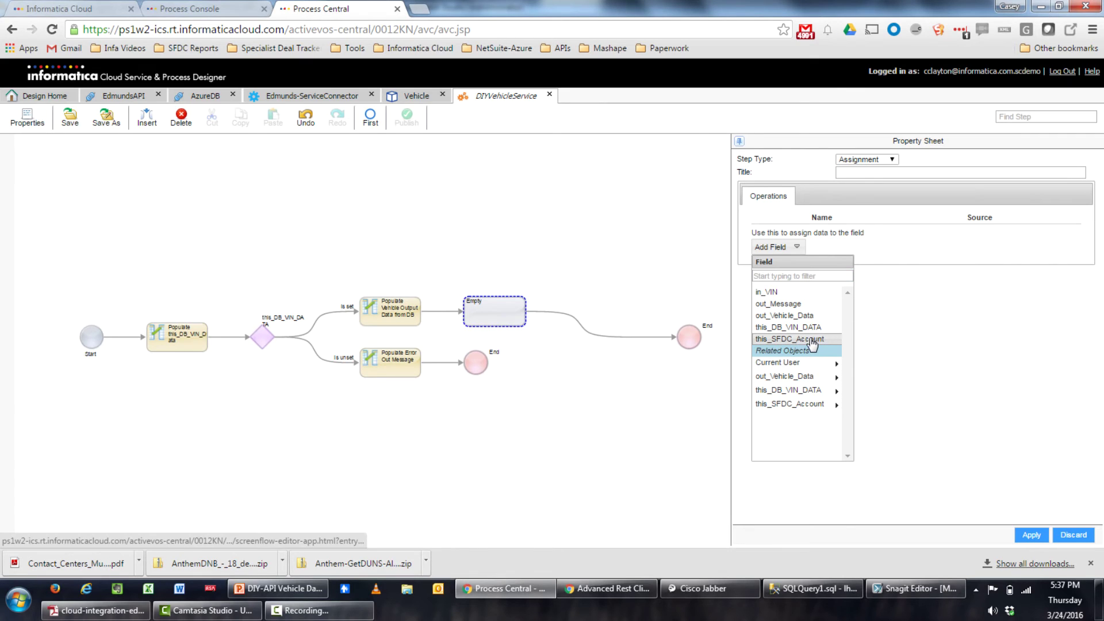
{"action": "left_click", "coordinate": [811, 340]}
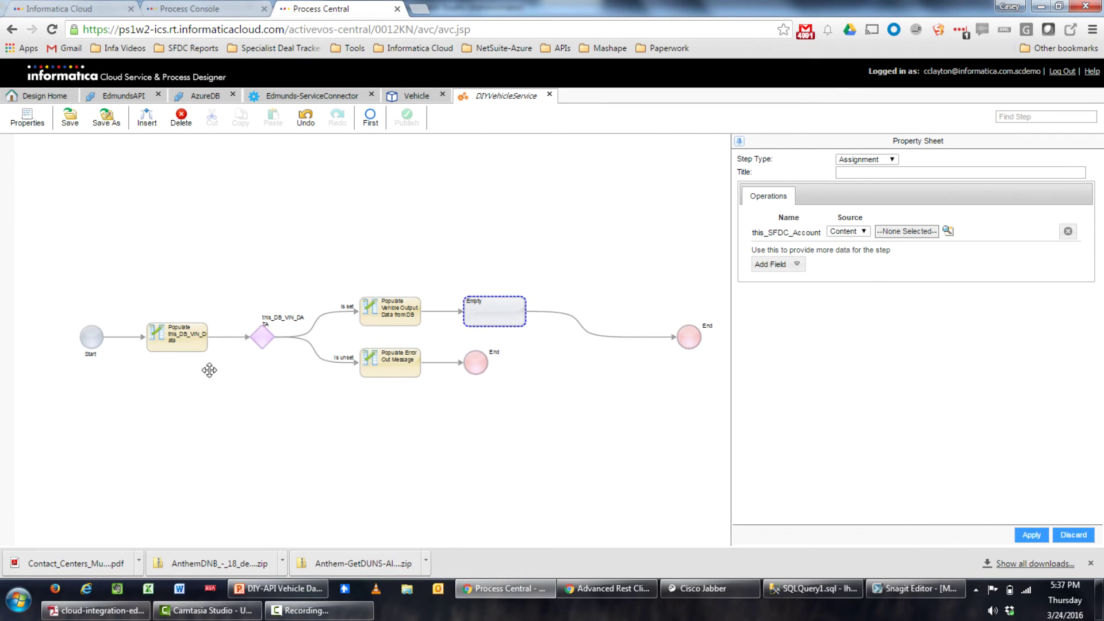
{"action": "left_click", "coordinate": [851, 232]}
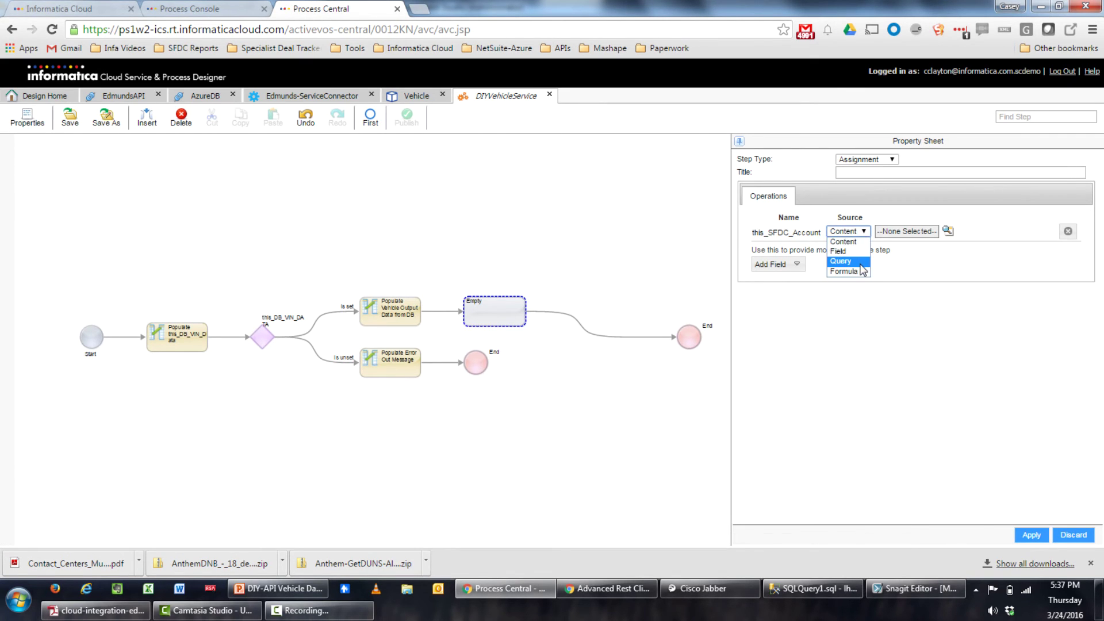
{"action": "left_click", "coordinate": [843, 258]}
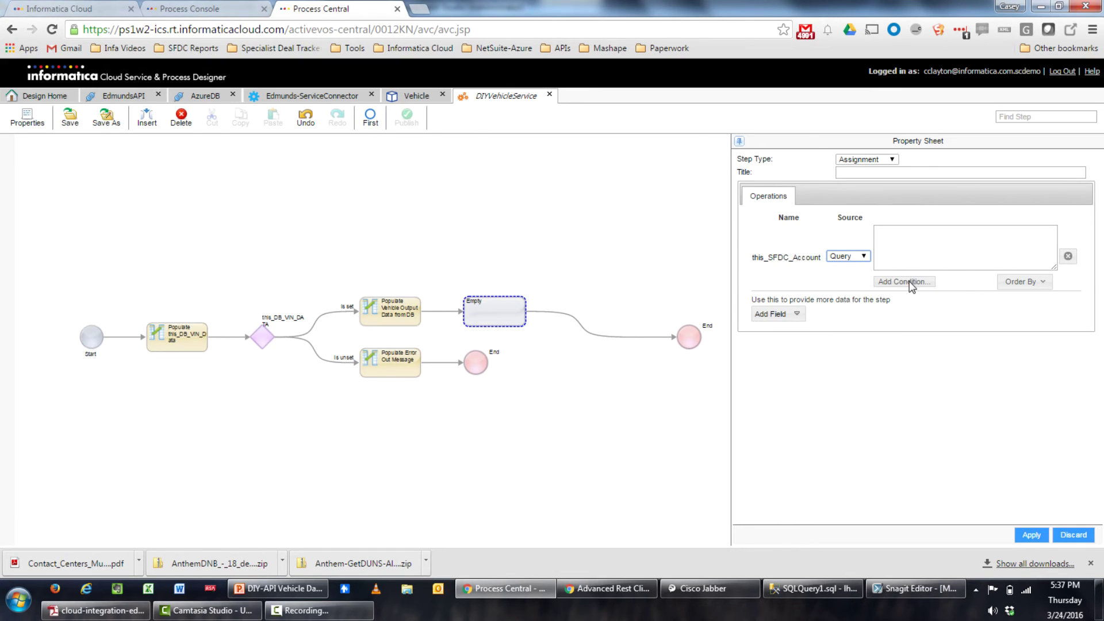
{"action": "left_click", "coordinate": [910, 282]}
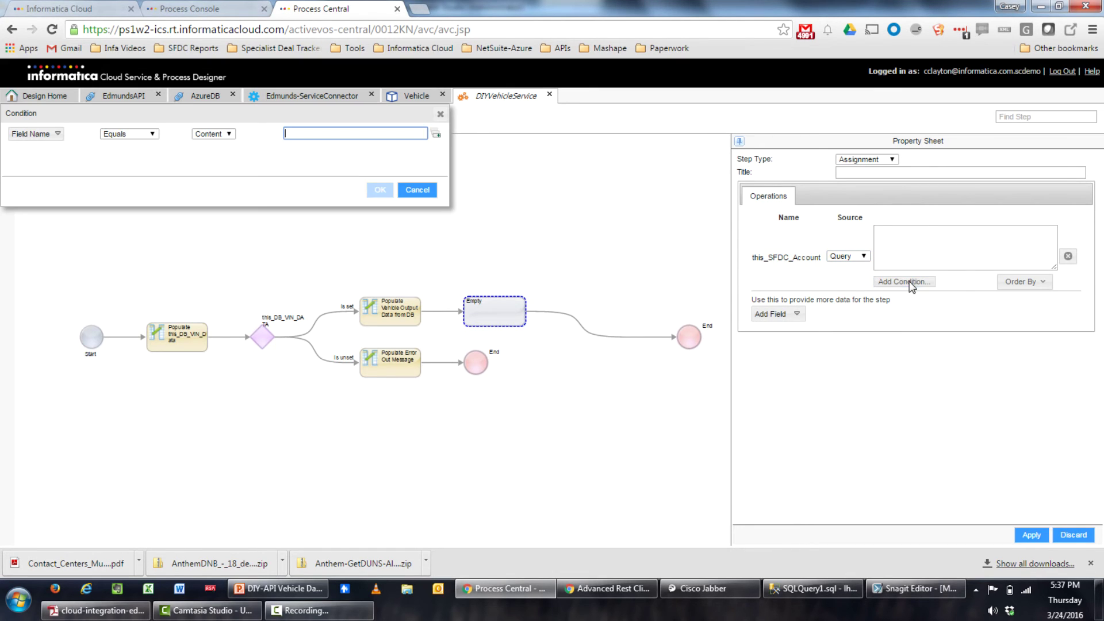
Start the query condition on the Account ID field, comparing it against a formula
{"action": "left_click", "coordinate": [58, 134]}
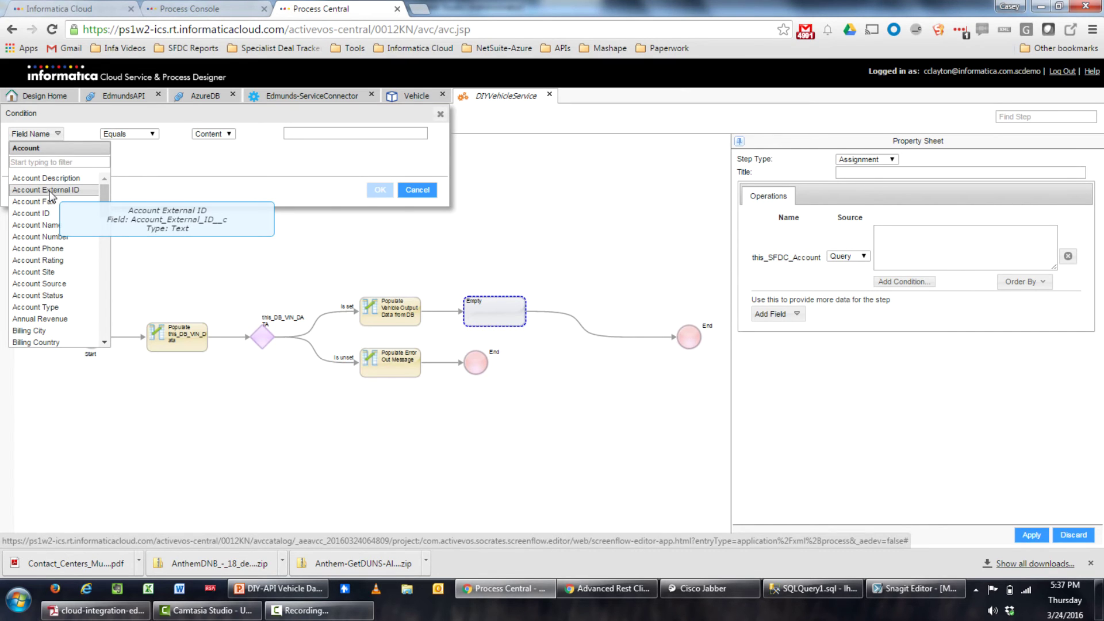
{"action": "scroll", "coordinate": [63, 190], "scroll_direction": "down", "scroll_amount": 3}
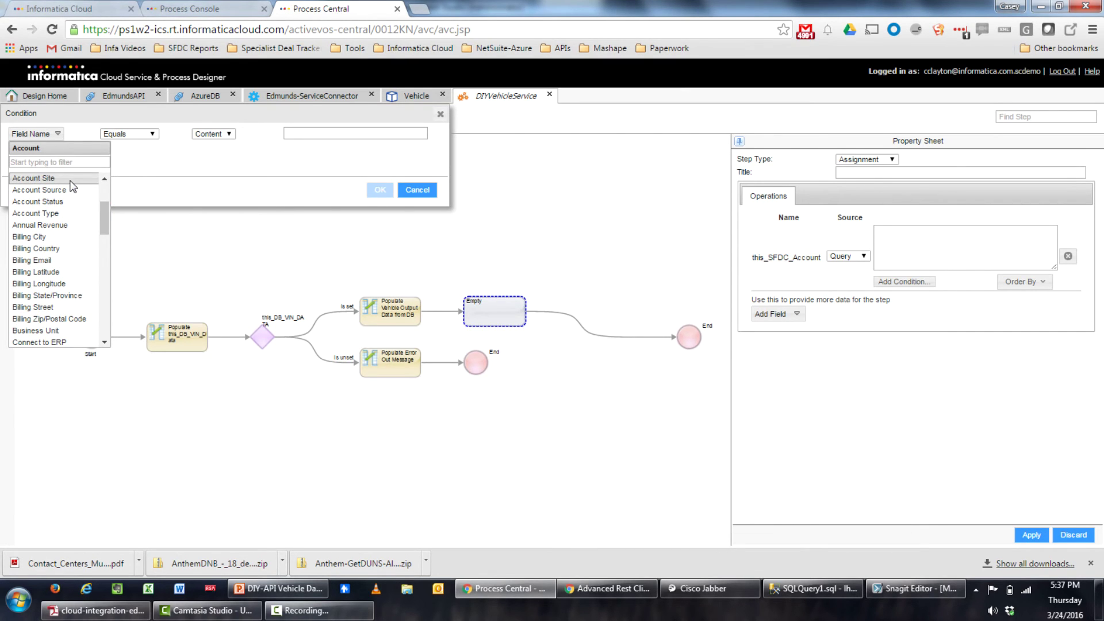
{"action": "scroll", "coordinate": [72, 185], "scroll_direction": "down", "scroll_amount": 2}
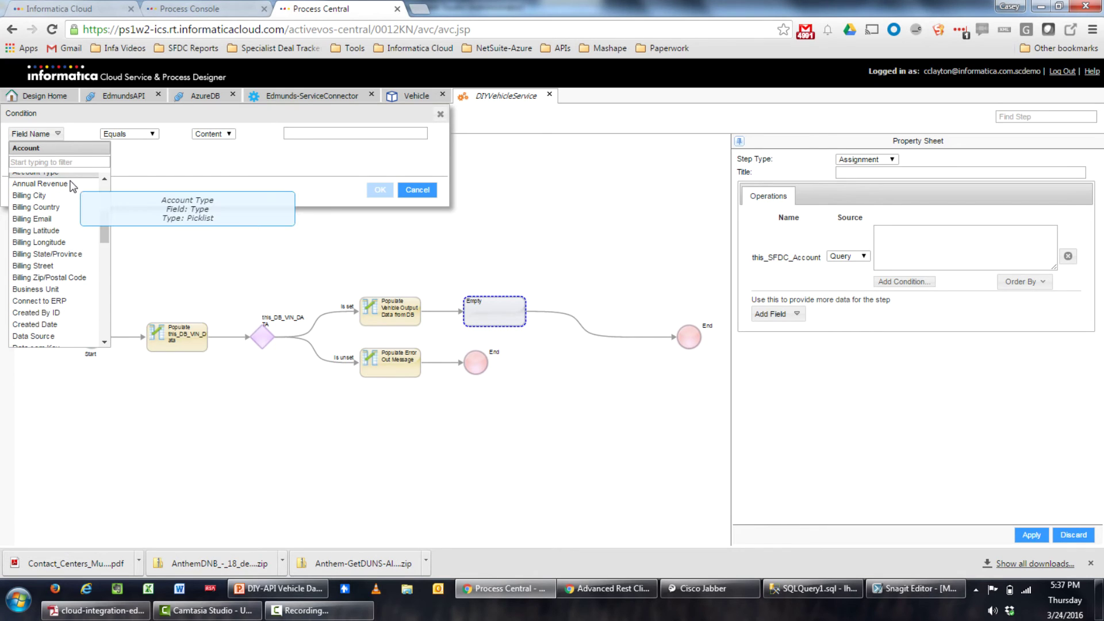
{"action": "scroll", "coordinate": [71, 180], "scroll_direction": "up", "scroll_amount": 1}
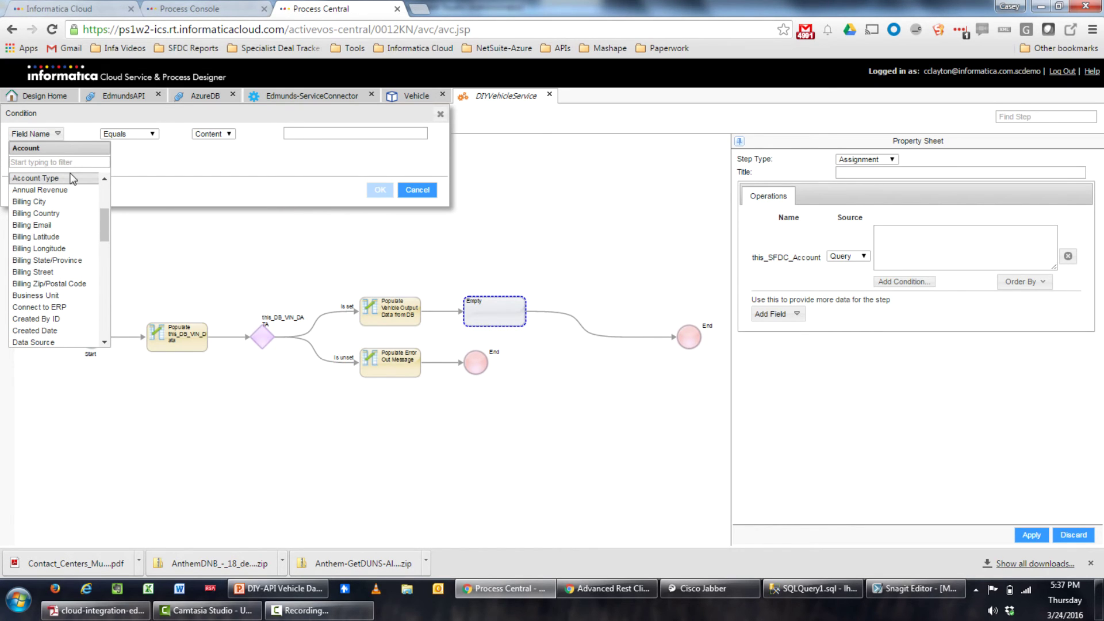
{"action": "scroll", "coordinate": [42, 262], "scroll_direction": "up", "scroll_amount": 4}
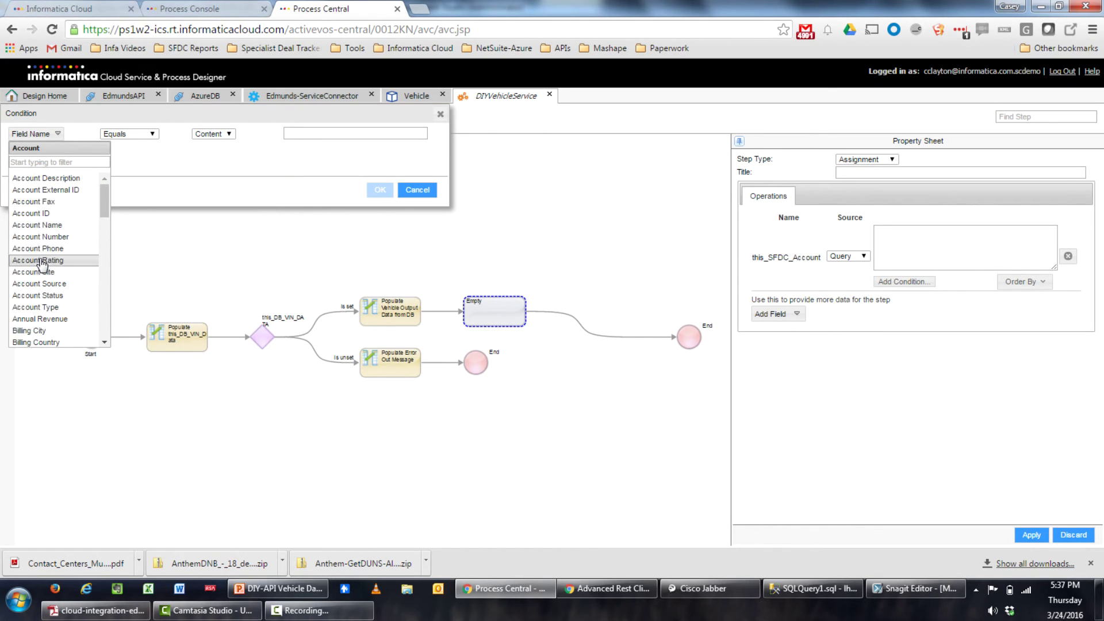
{"action": "left_click", "coordinate": [50, 214]}
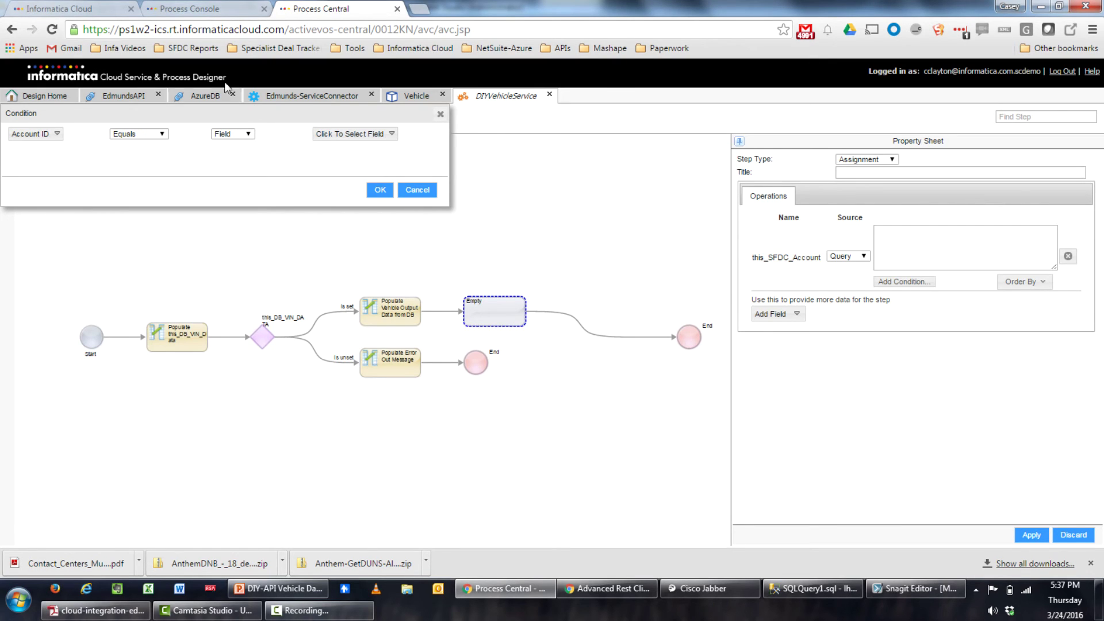
{"action": "left_click", "coordinate": [230, 134]}
{"action": "left_click", "coordinate": [227, 153]}
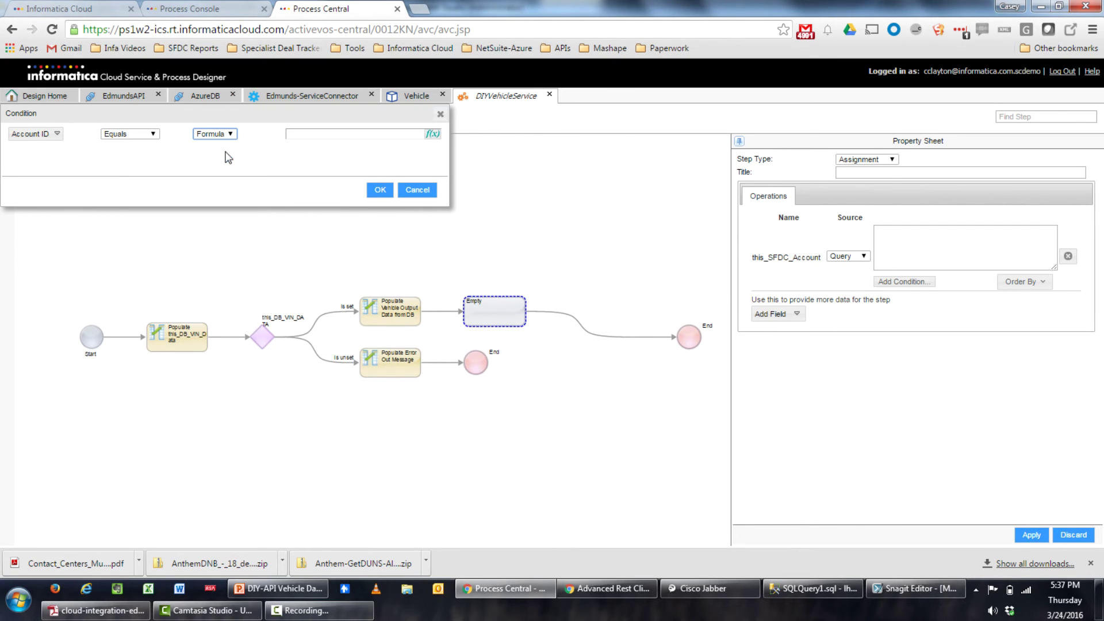
Set the formula to this_DB_VIN_DATA's RELATED_ACCOUNT and confirm the condition
{"action": "left_click", "coordinate": [433, 134]}
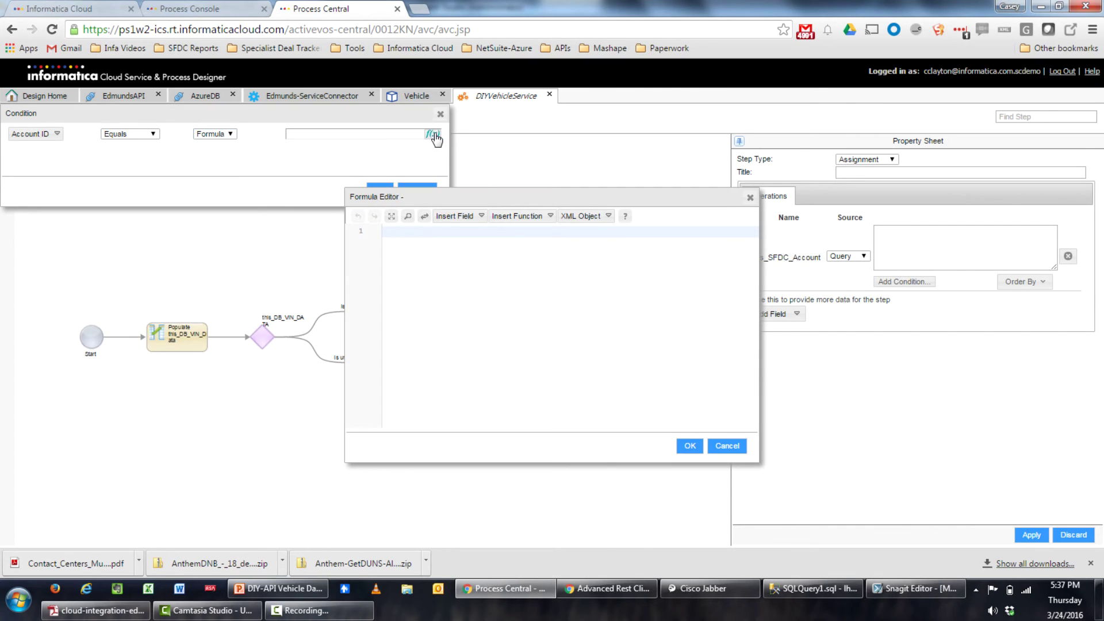
{"action": "left_click", "coordinate": [466, 218]}
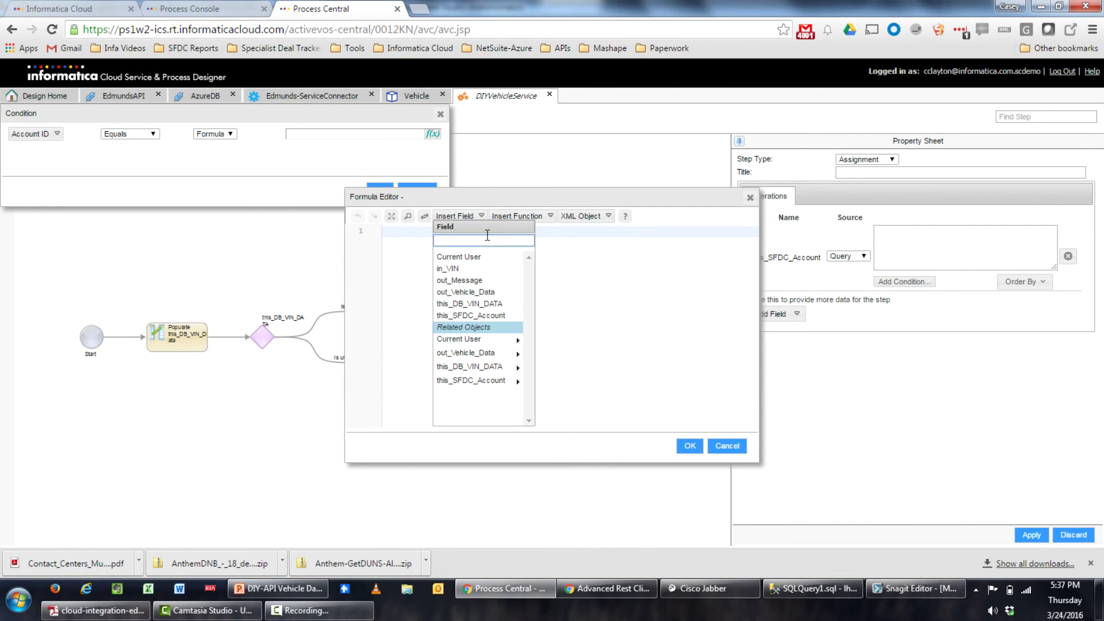
{"action": "left_click", "coordinate": [505, 369]}
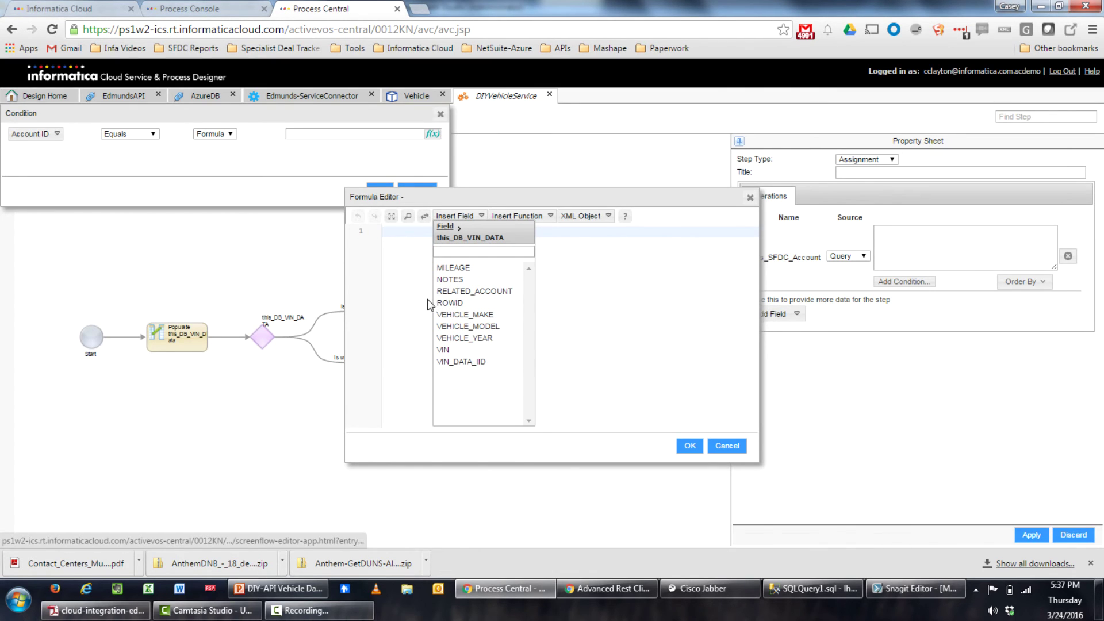
{"action": "left_click", "coordinate": [448, 291]}
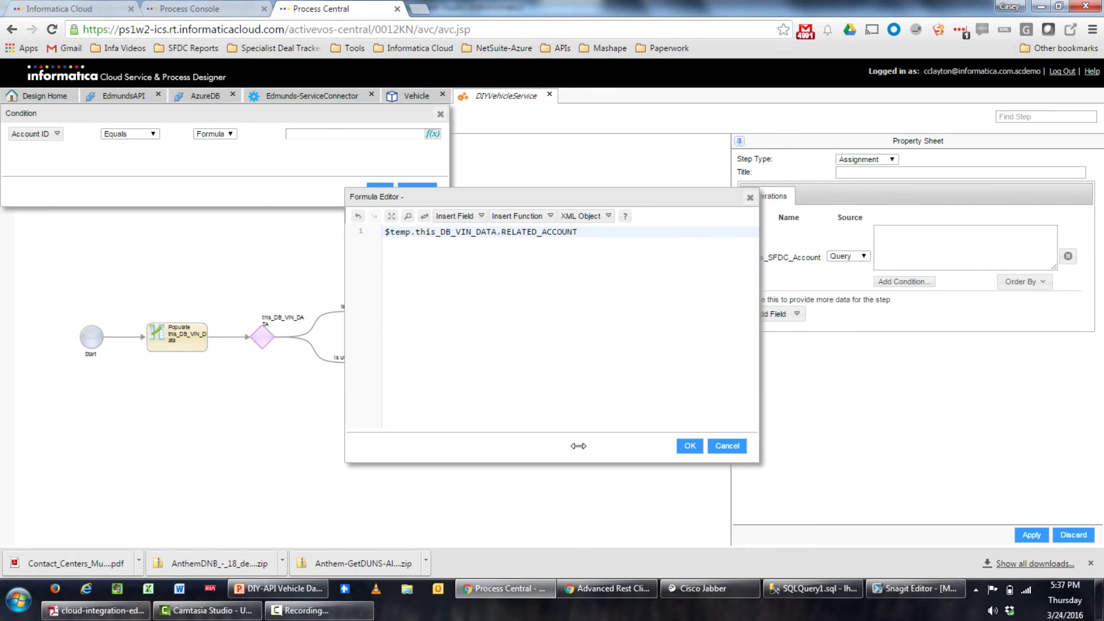
{"action": "left_click", "coordinate": [689, 446]}
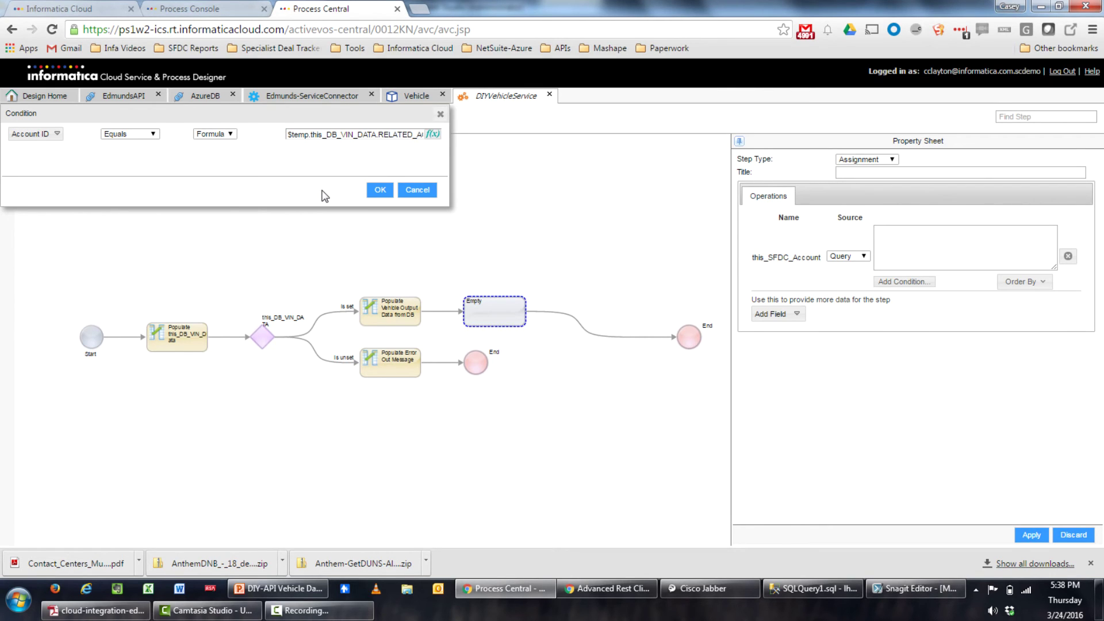
{"action": "left_click", "coordinate": [380, 190]}
Title the lookup step 'Populate this SFDC Account' and apply it
{"action": "left_click", "coordinate": [903, 171]}
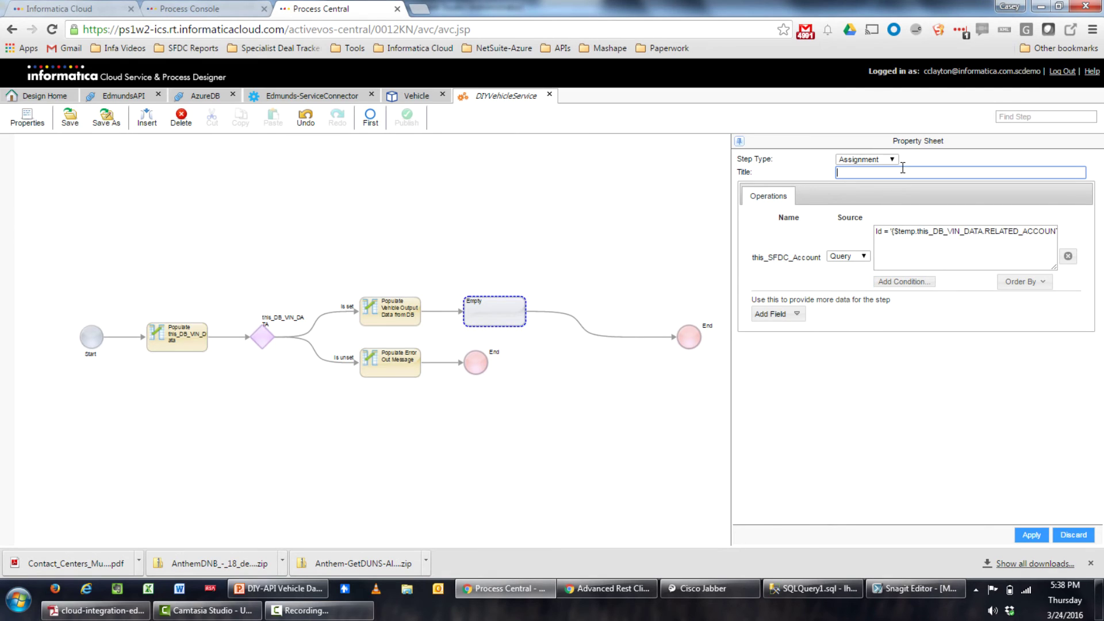
{"action": "type", "text": "Populate this SFDC Account"}
{"action": "left_click", "coordinate": [1030, 535]}
Turn the following empty step into a Data Decision on whether this_SFDC_Account is set
{"action": "left_click_drag", "start_coordinate": [589, 478], "coordinate": [305, 486]}
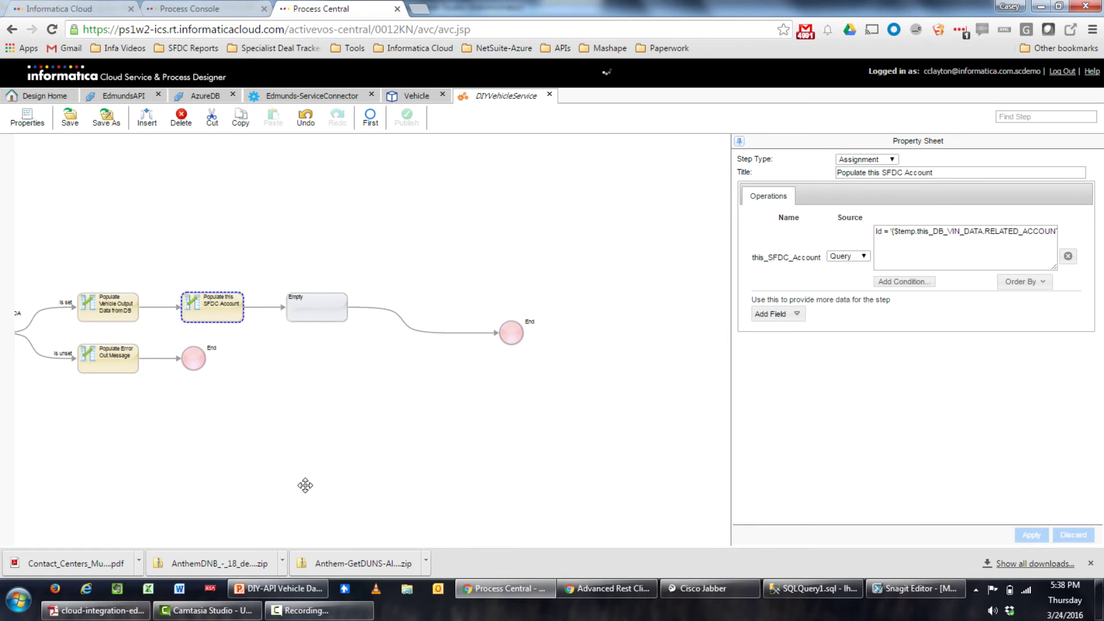
{"action": "left_click", "coordinate": [324, 313]}
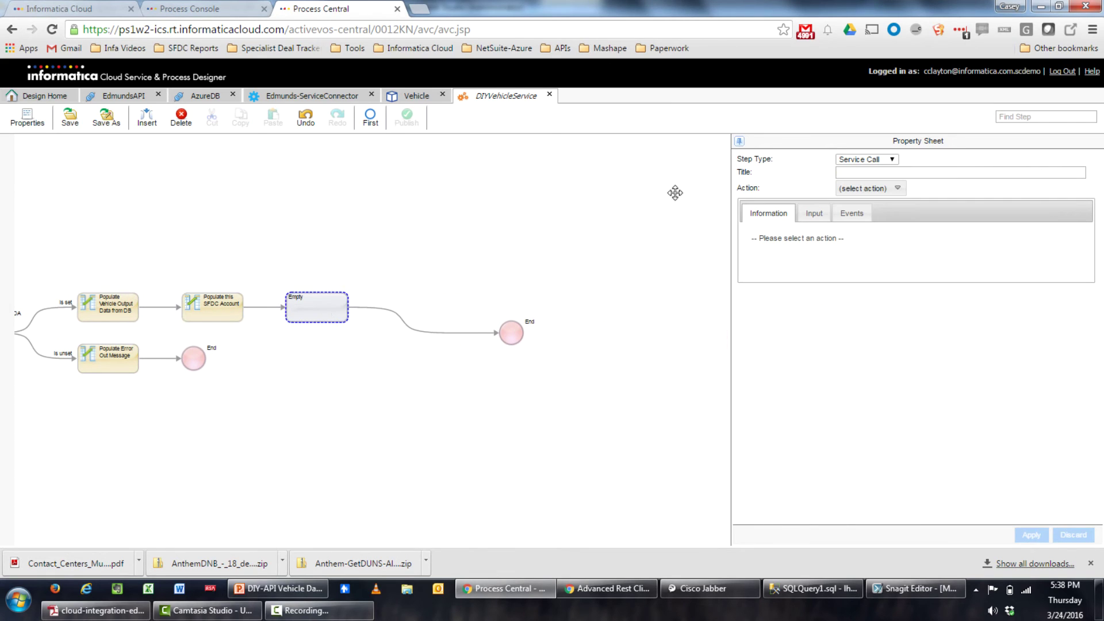
{"action": "left_click", "coordinate": [869, 160]}
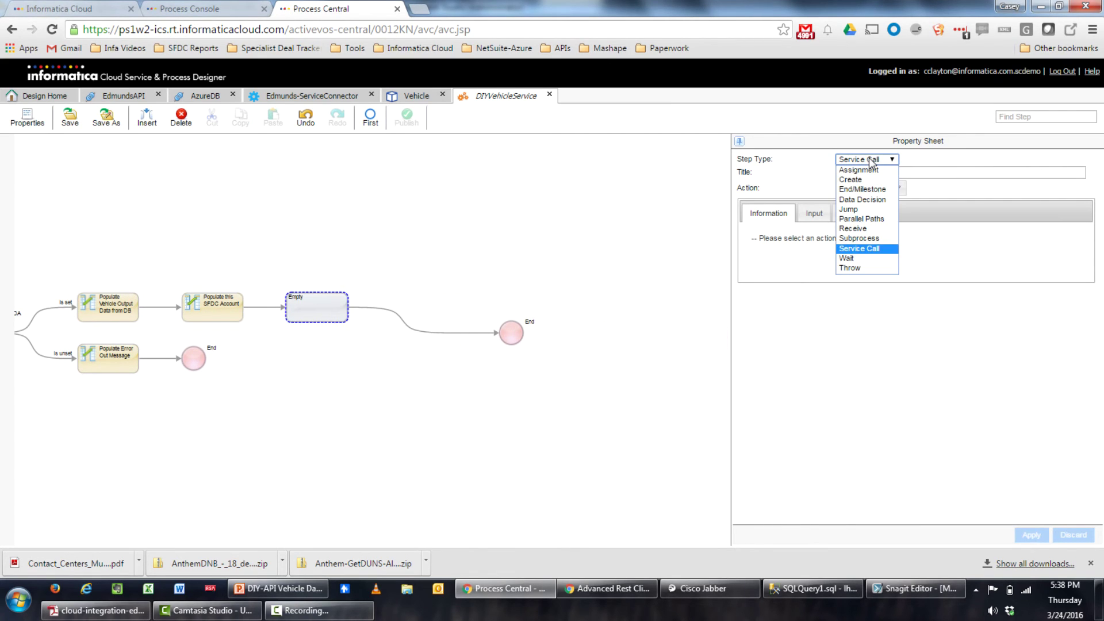
{"action": "left_click", "coordinate": [882, 201]}
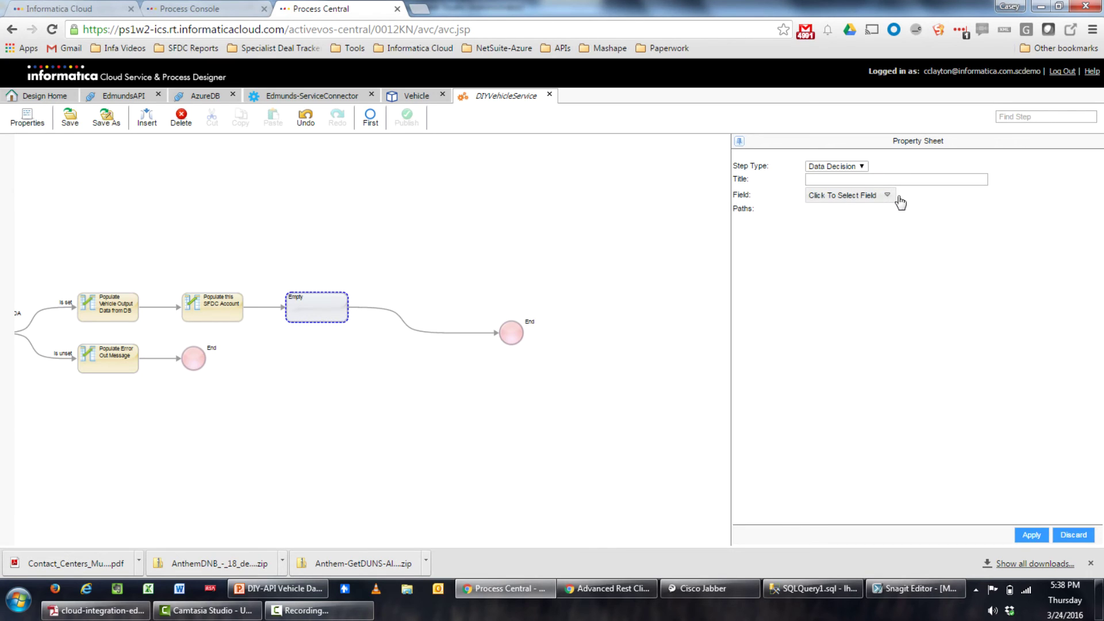
{"action": "left_click", "coordinate": [877, 196]}
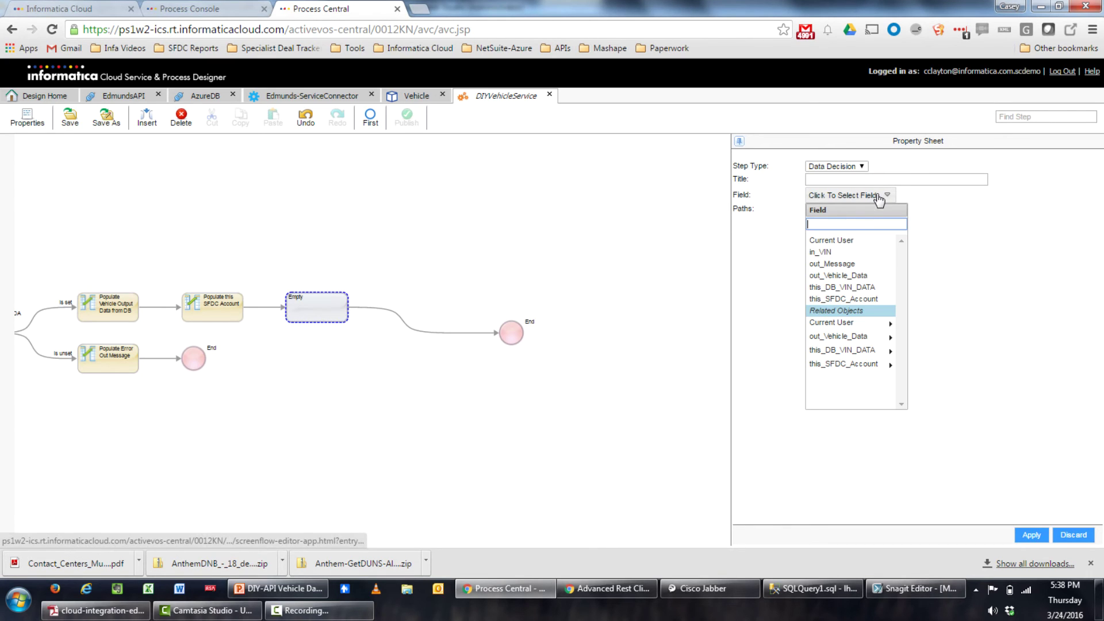
{"action": "left_click", "coordinate": [816, 300]}
{"action": "left_click", "coordinate": [1031, 536]}
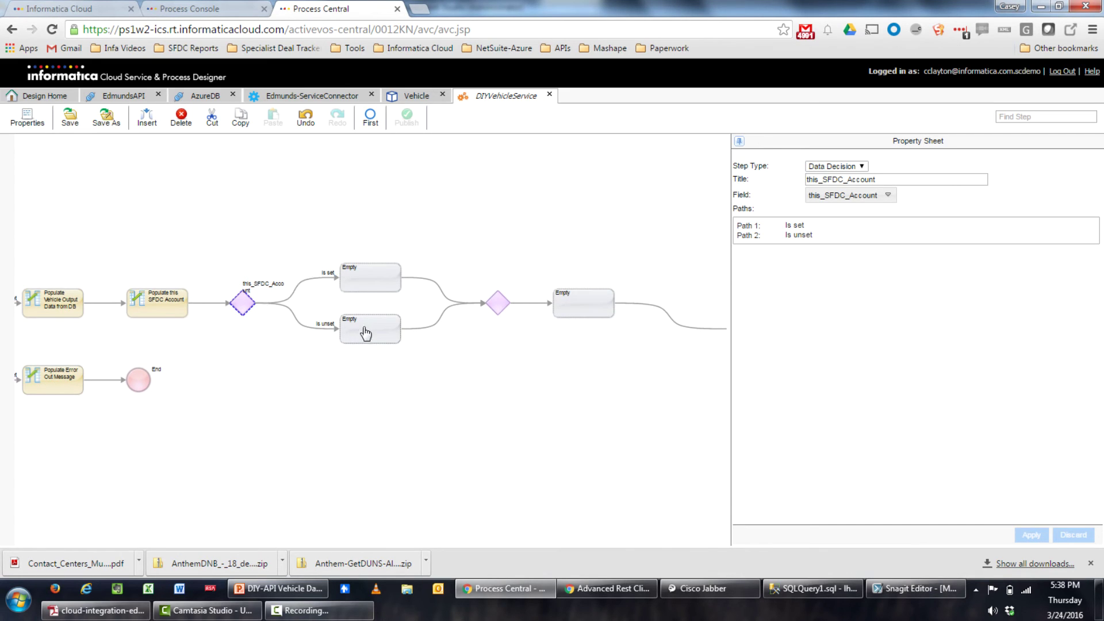
{"action": "left_click", "coordinate": [366, 336]}
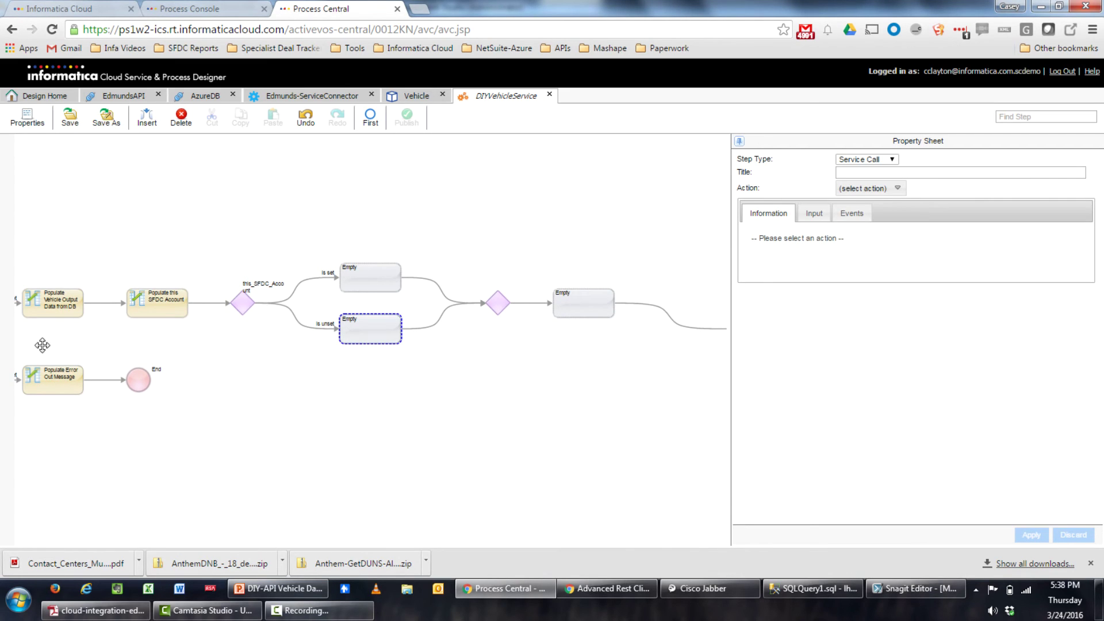
Copy the Populate Error Out Message step into the empty step on the Is unset path
{"action": "left_click", "coordinate": [53, 386]}
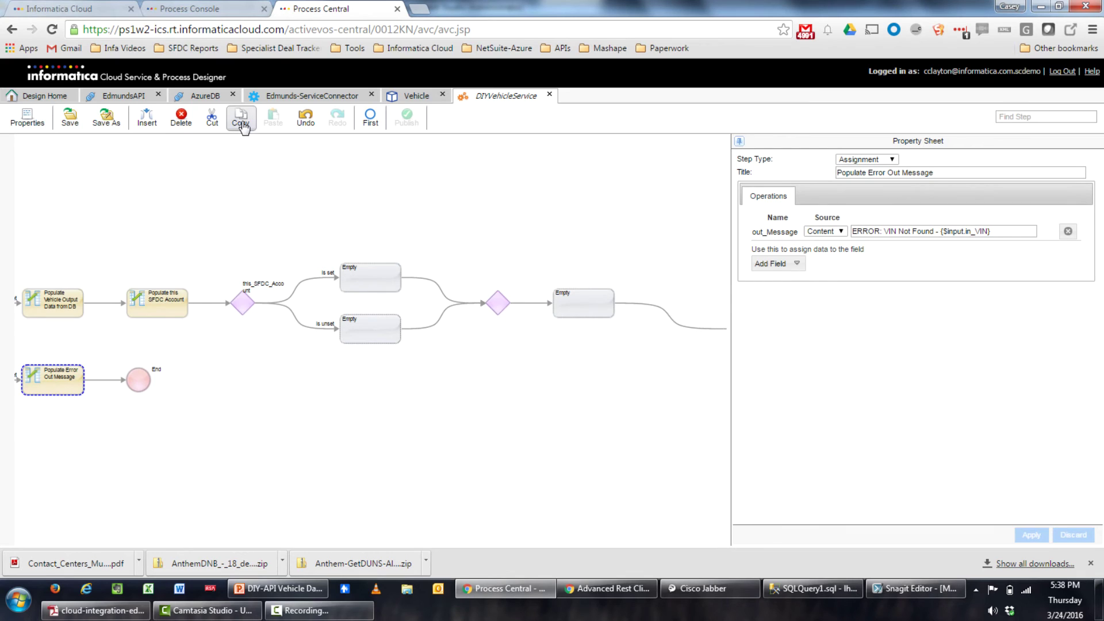
{"action": "left_click", "coordinate": [240, 118]}
{"action": "left_click", "coordinate": [376, 323]}
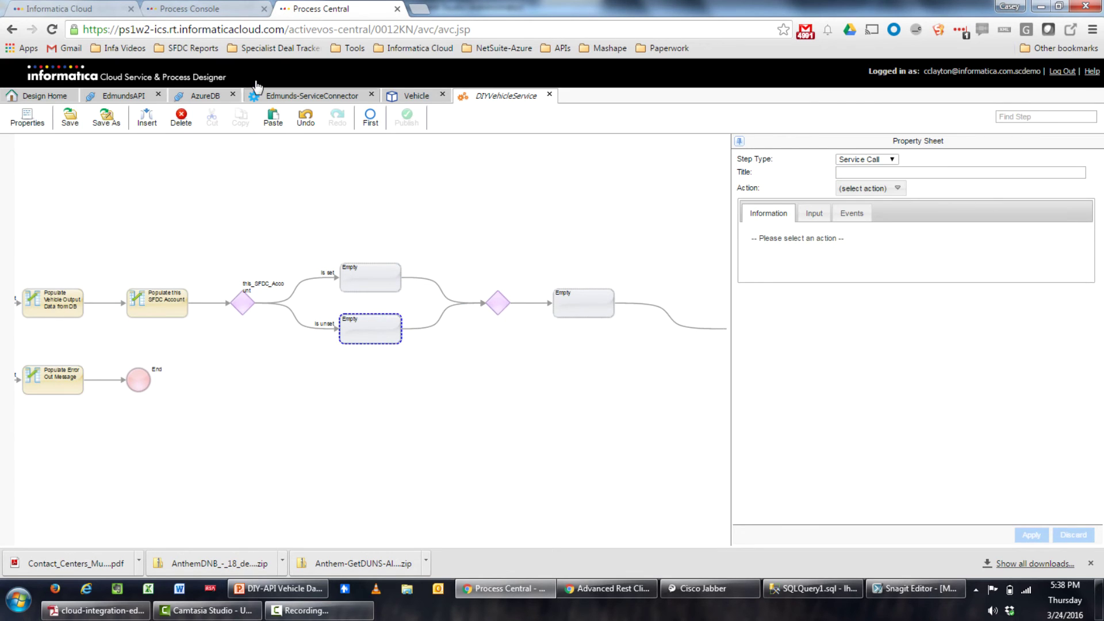
{"action": "left_click", "coordinate": [274, 120]}
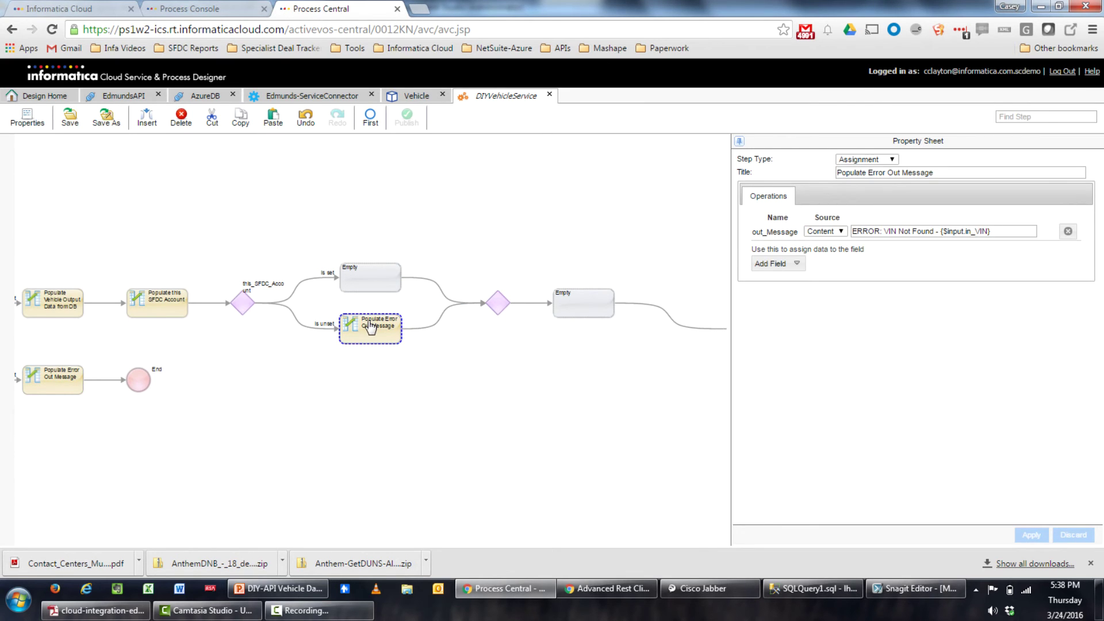
Change the message to 'Account Not Found in Salesforce -' followed by this_DB_VIN_DATA's RELATED_ACCOUNT
{"action": "left_click", "coordinate": [933, 230]}
{"action": "type", "text": "in Sale"}
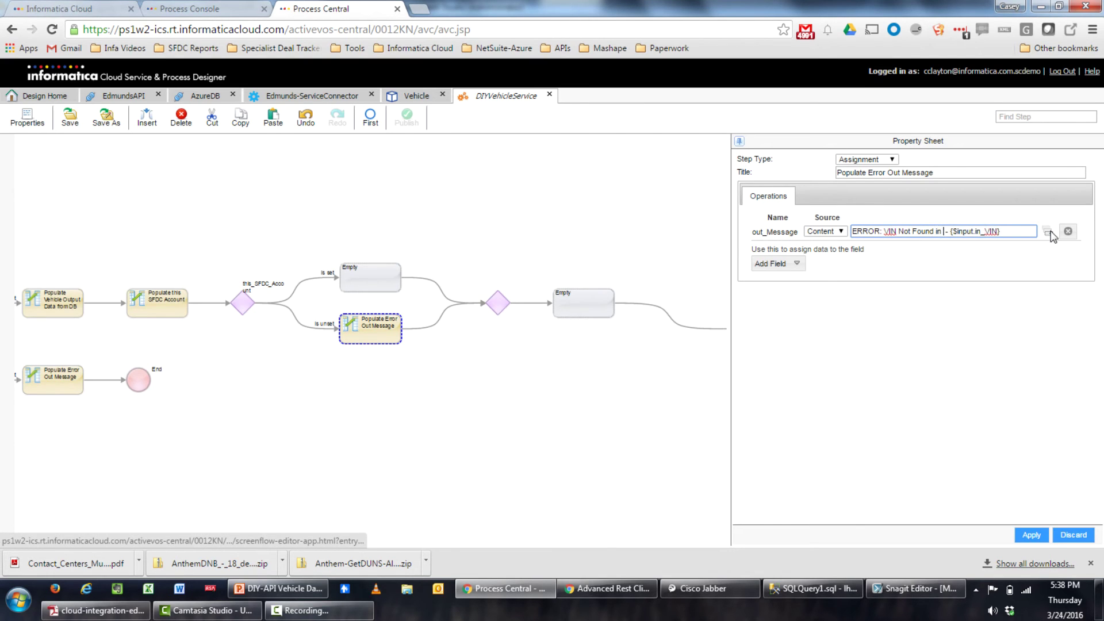
{"action": "key", "text": "BackSpace"}
{"action": "key", "text": "BackSpace"}
{"action": "key", "text": "BackSpace"}
{"action": "key", "text": "BackSpace"}
{"action": "key", "text": "BackSpace"}
{"action": "key", "text": "BackSpace"}
{"action": "key", "text": "BackSpace"}
{"action": "key", "text": "BackSpace"}
{"action": "key", "text": "BackSpace"}
{"action": "key", "text": "BackSpace"}
{"action": "key", "text": "BackSpace"}
{"action": "key", "text": "BackSpace"}
{"action": "key", "text": "BackSpace"}
{"action": "key", "text": "BackSpace"}
{"action": "key", "text": "BackSpace"}
{"action": "key", "text": "BackSpace"}
{"action": "key", "text": "BackSpace"}
{"action": "key", "text": "BackSpace"}
{"action": "key", "text": "BackSpace"}
{"action": "key", "text": "BackSpace"}
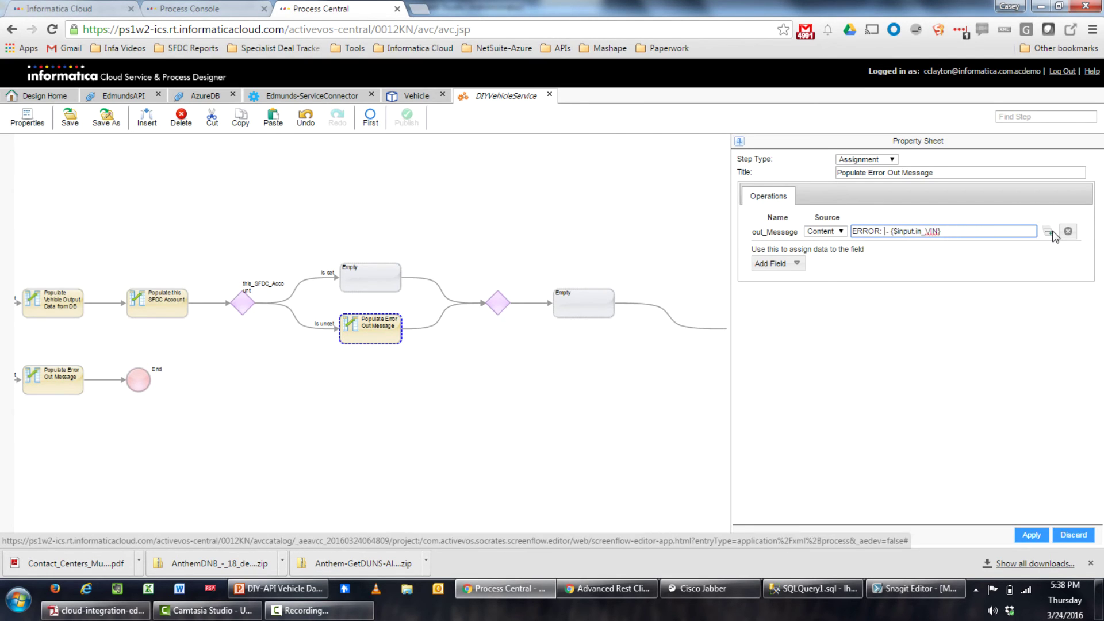
{"action": "type", "text": "Account Not Found in Sales"}
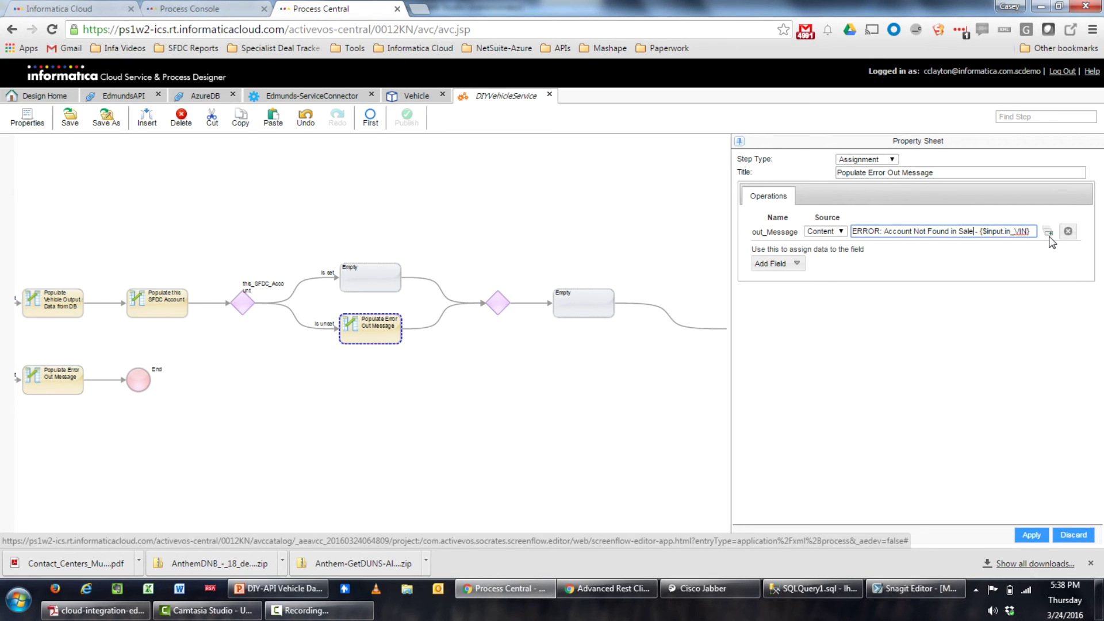
{"action": "type", "text": "force"}
{"action": "key", "text": "Right"}
{"action": "key", "text": "Right"}
{"action": "key", "text": "Right"}
{"action": "key", "text": "Right"}
{"action": "key", "text": "Right"}
{"action": "key", "text": "Right"}
{"action": "key", "text": "Right"}
{"action": "key", "text": "Right"}
{"action": "key", "text": "Right"}
{"action": "key", "text": "Right"}
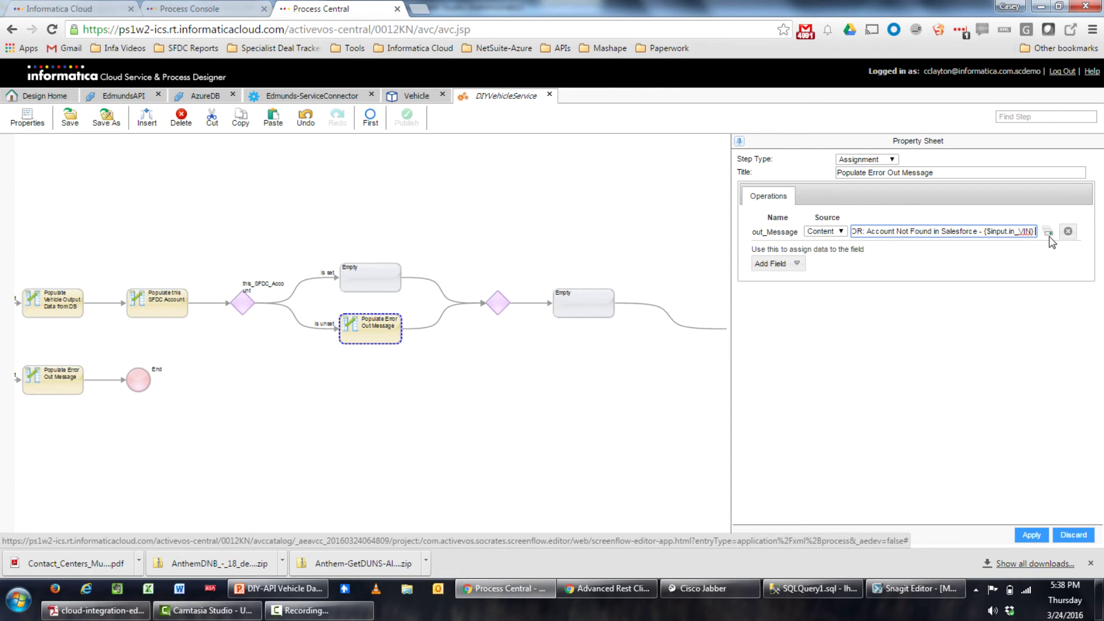
{"action": "type", "text": "-"}
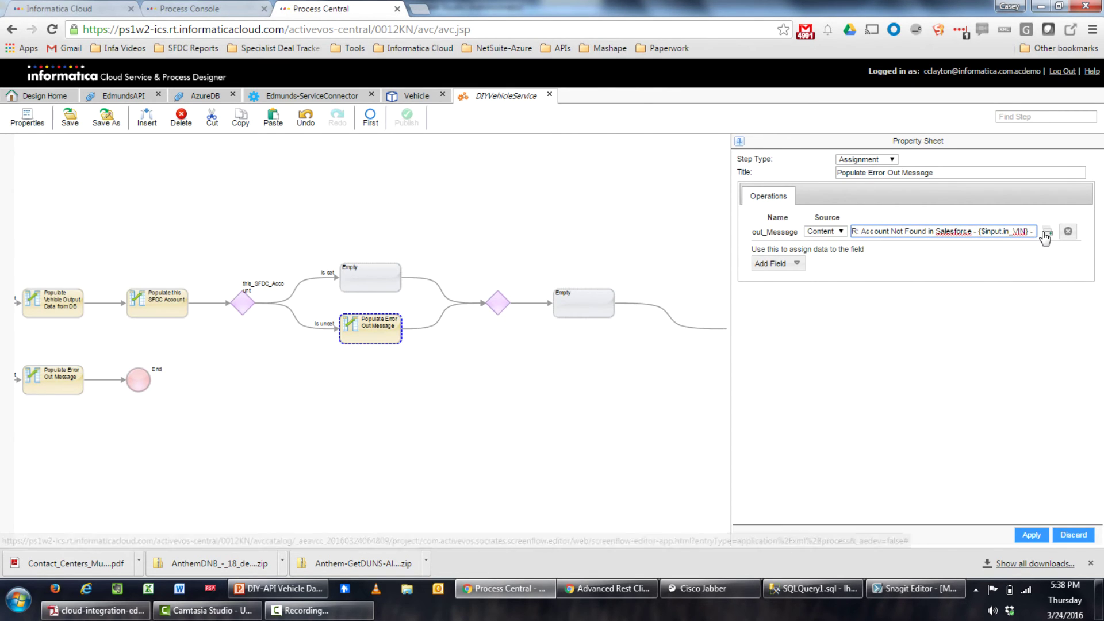
{"action": "left_click", "coordinate": [1048, 232]}
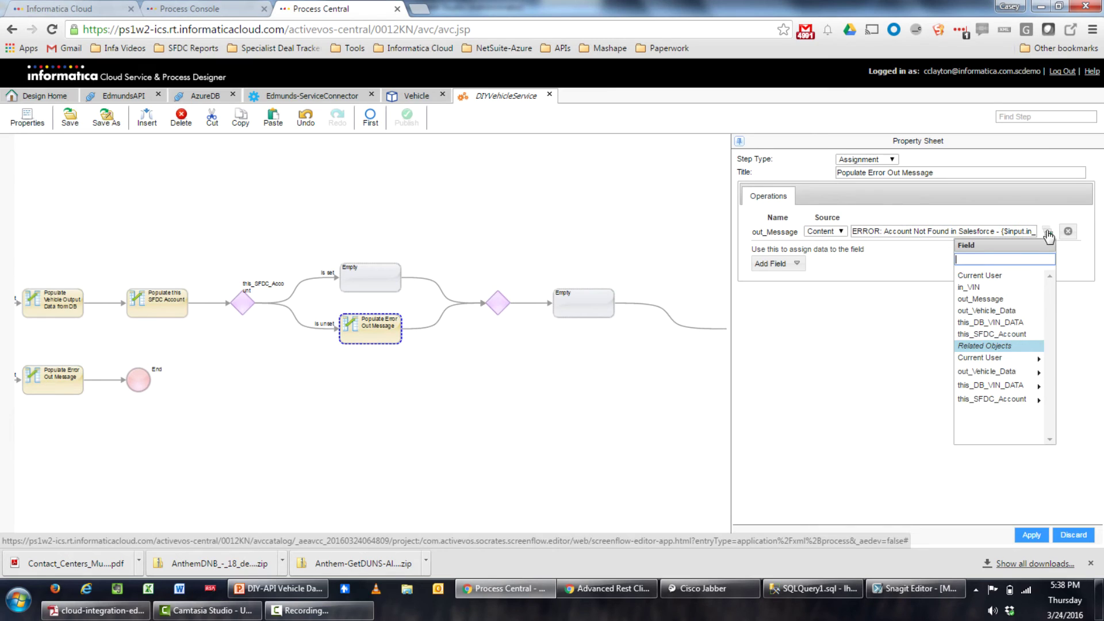
{"action": "left_click", "coordinate": [1010, 384]}
{"action": "left_click", "coordinate": [1019, 315]}
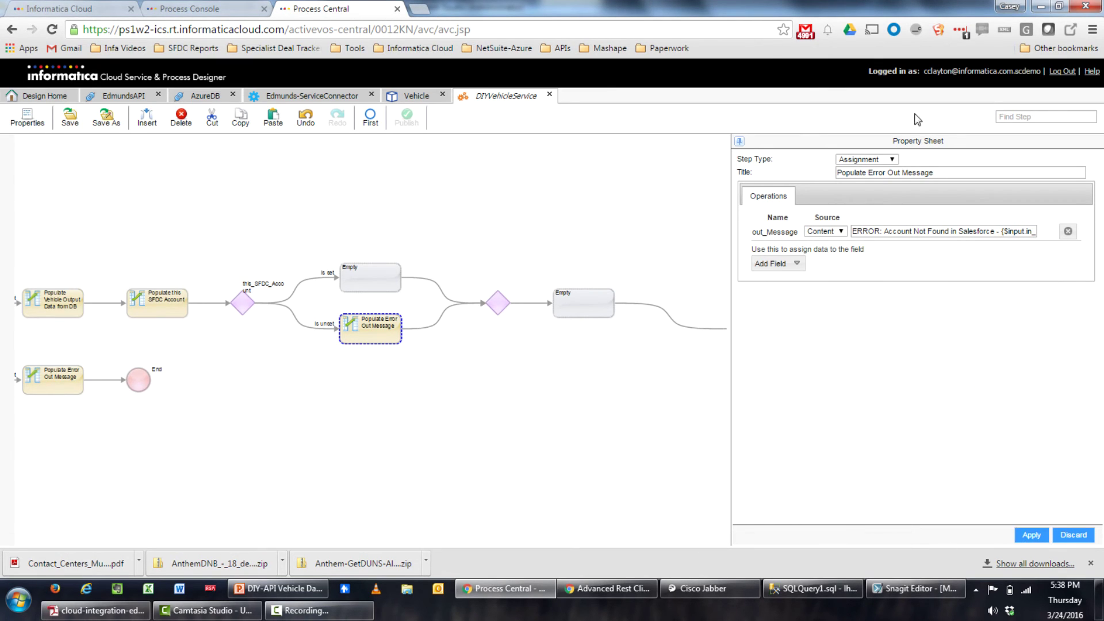
Retitle the step 'Populate Error Out Message for Salesforce' and apply the changes
{"action": "left_click", "coordinate": [941, 170]}
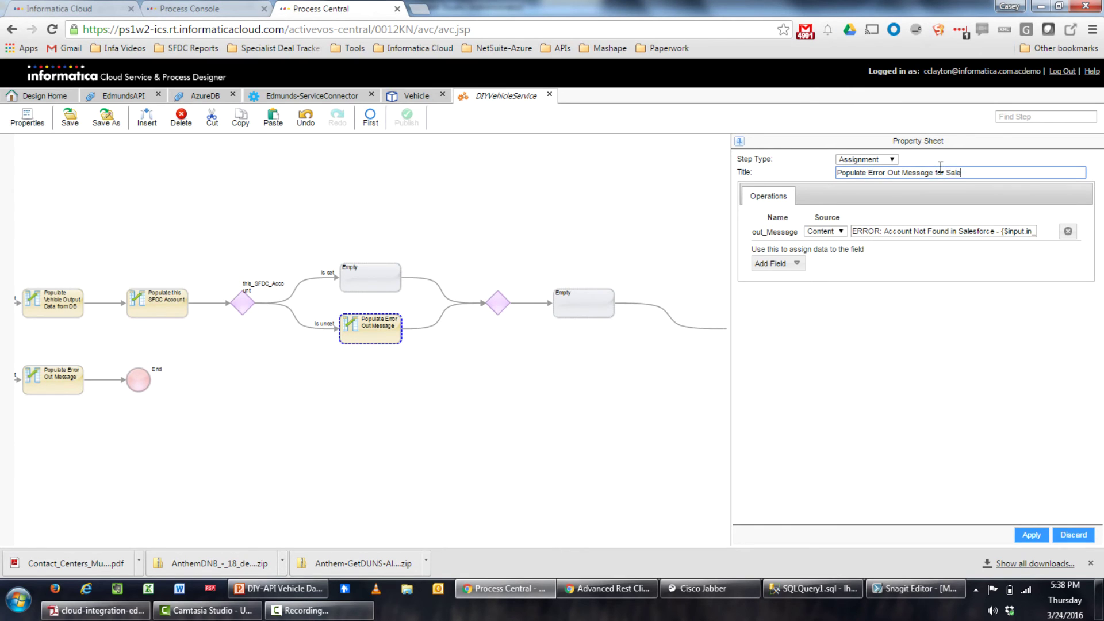
{"action": "left_click", "coordinate": [1027, 536]}
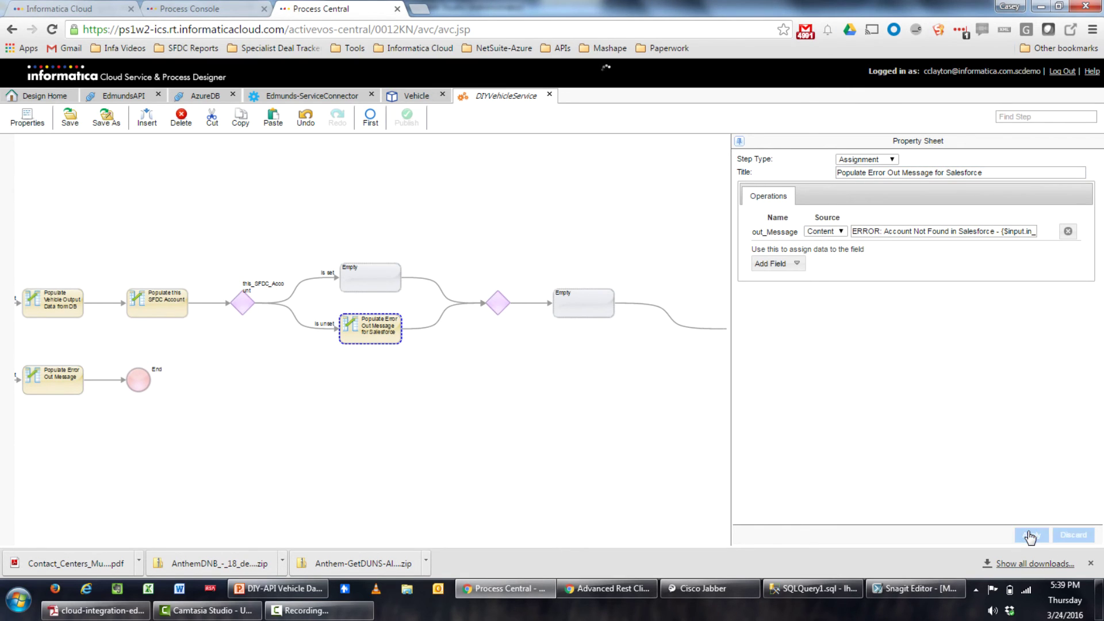
{"action": "left_click", "coordinate": [387, 280]}
Turn the Is set step into an Assignment that sets out_Vehicle_Data's AccountName
{"action": "left_click", "coordinate": [891, 163]}
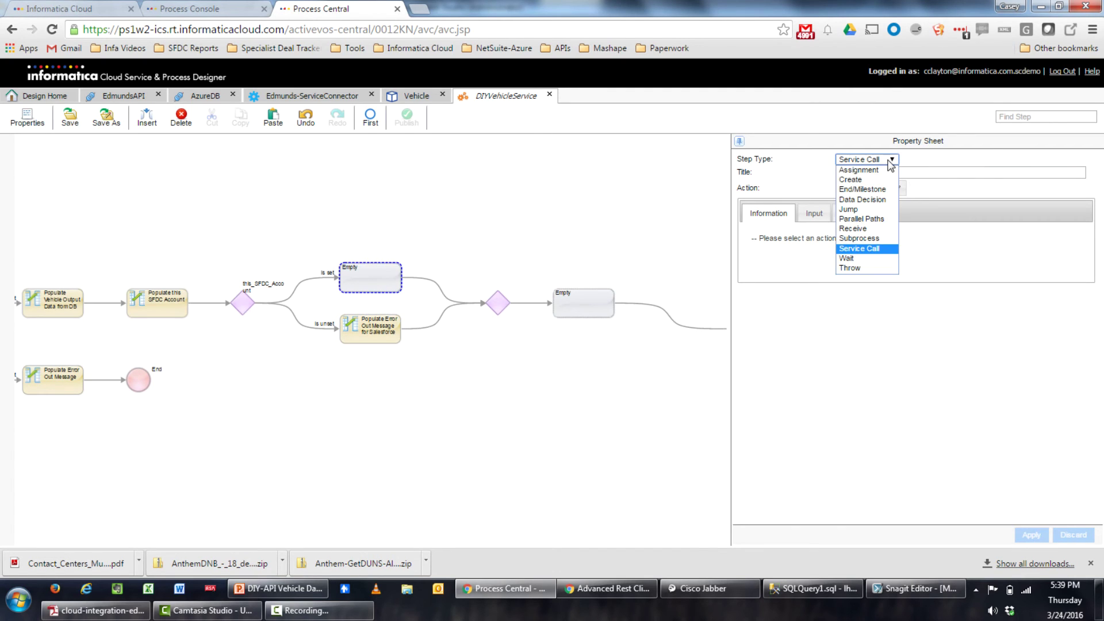
{"action": "left_click", "coordinate": [853, 179]}
{"action": "left_click", "coordinate": [799, 249]}
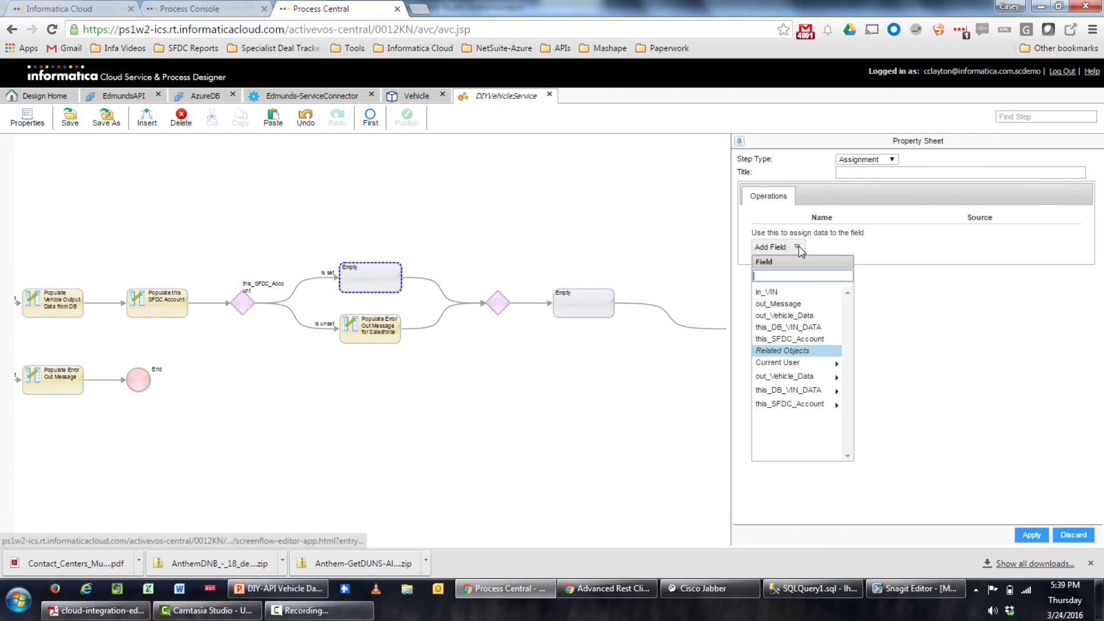
{"action": "left_click", "coordinate": [792, 377]}
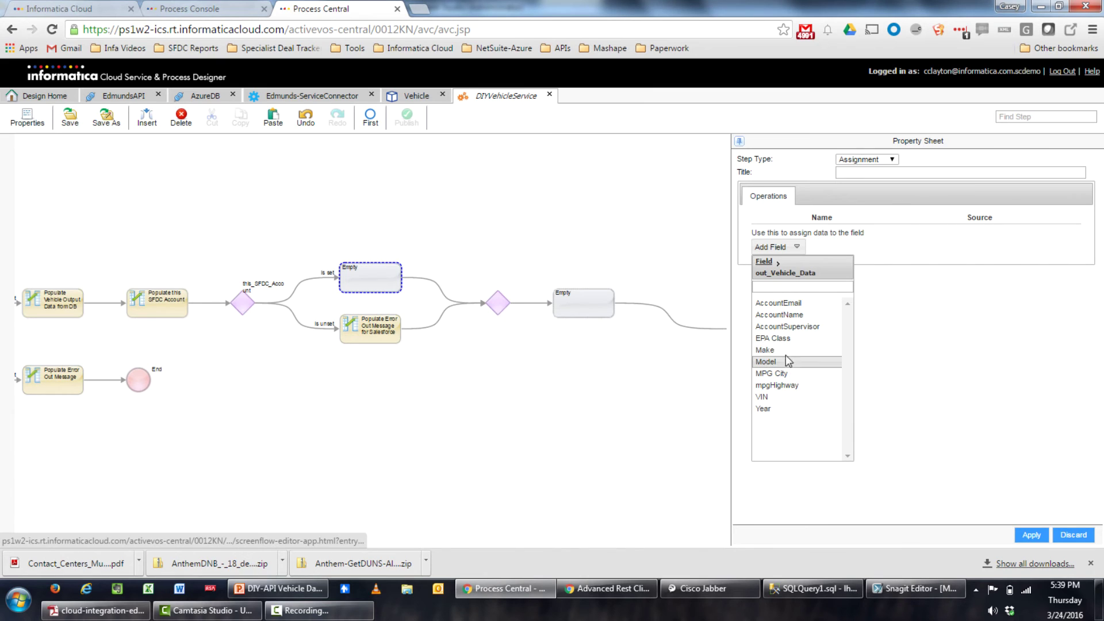
{"action": "left_click", "coordinate": [799, 316]}
Add out_Vehicle_Data's AccountEmail and AccountSupervisor as further assignment rows
{"action": "left_click", "coordinate": [795, 280]}
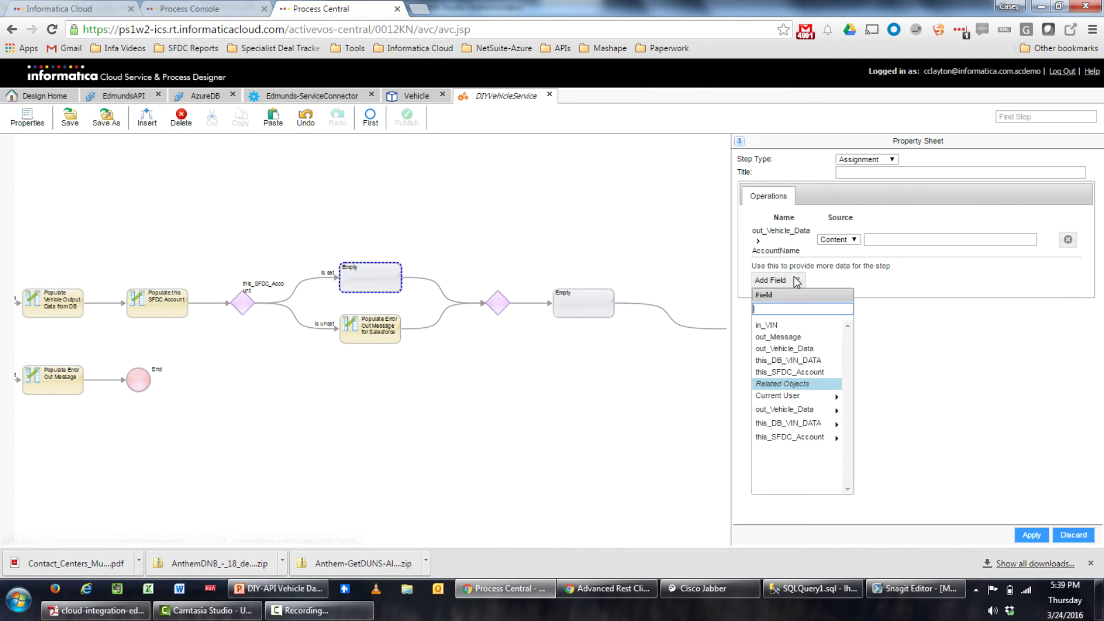
{"action": "left_click", "coordinate": [792, 410]}
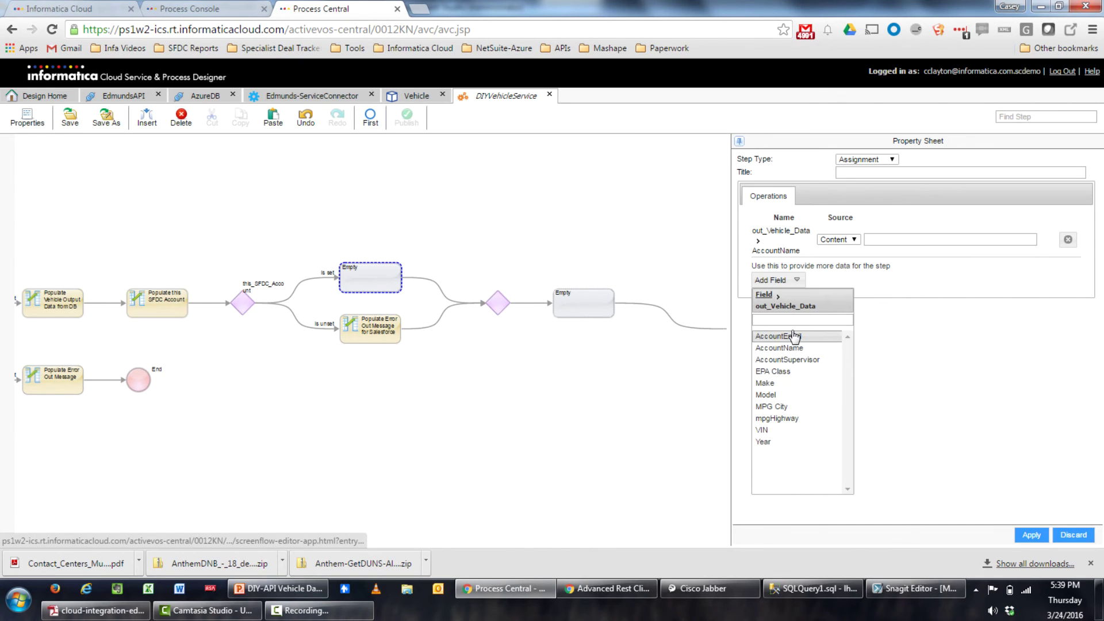
{"action": "left_click", "coordinate": [794, 336]}
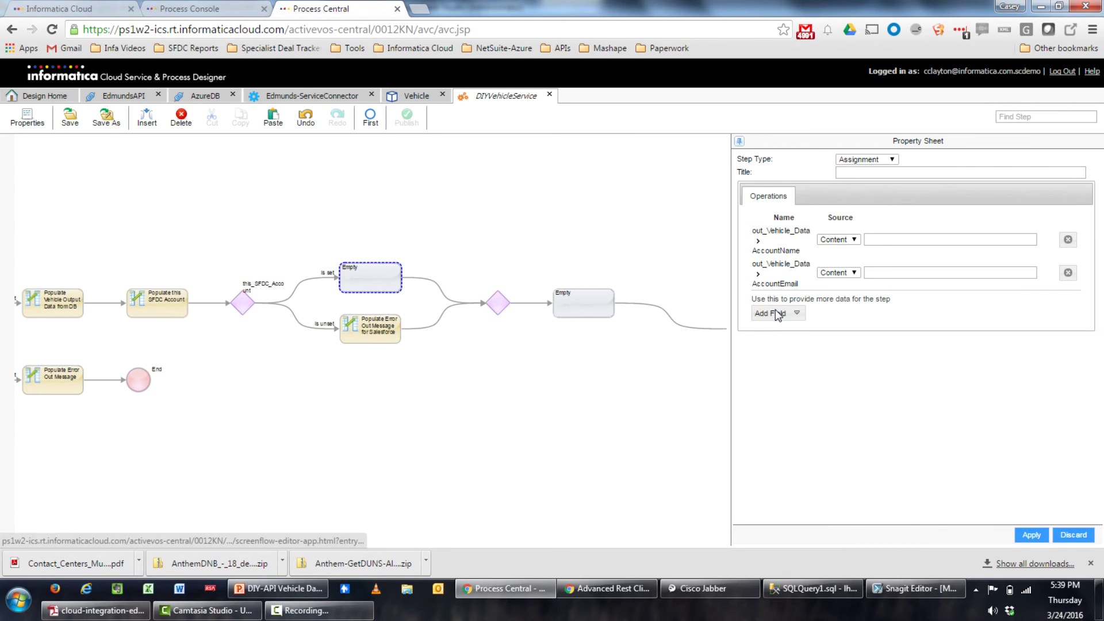
{"action": "left_click", "coordinate": [773, 313]}
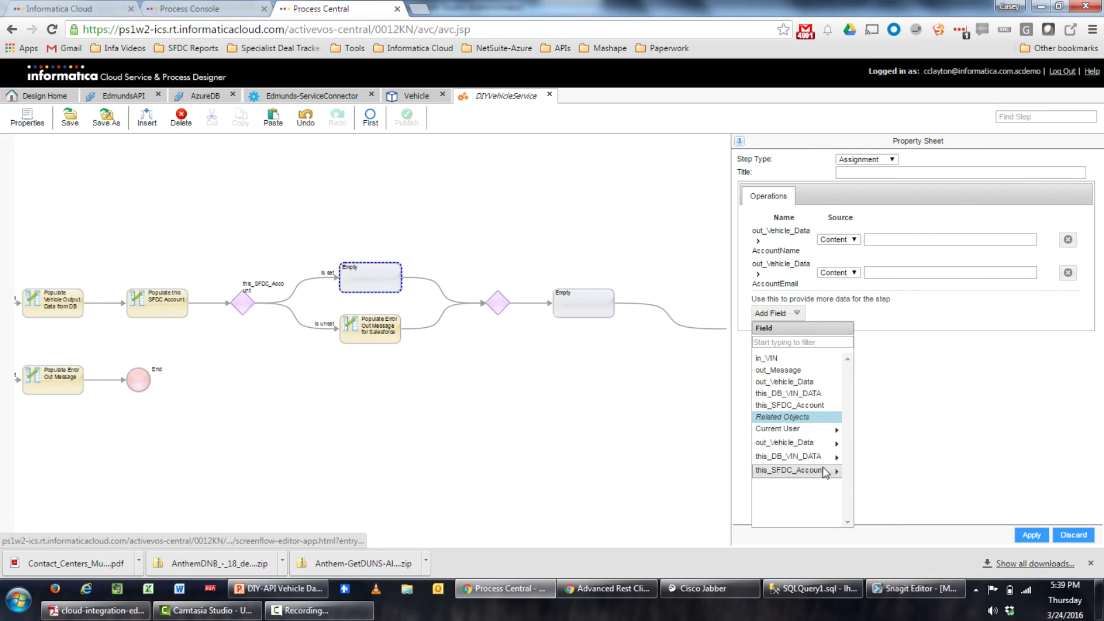
{"action": "left_click", "coordinate": [791, 443]}
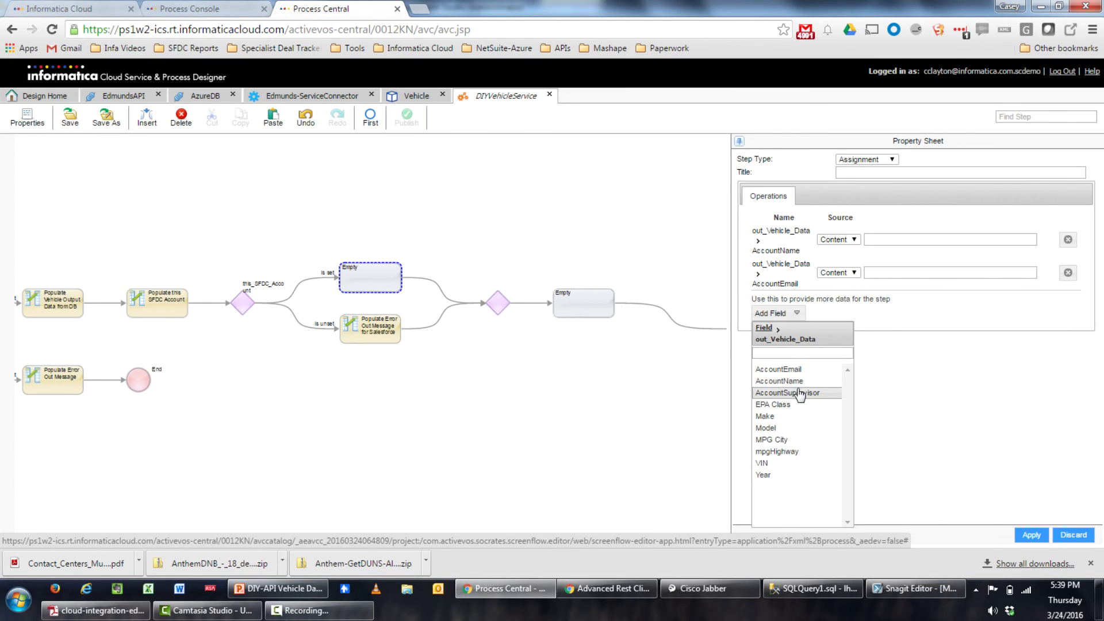
{"action": "left_click", "coordinate": [800, 394]}
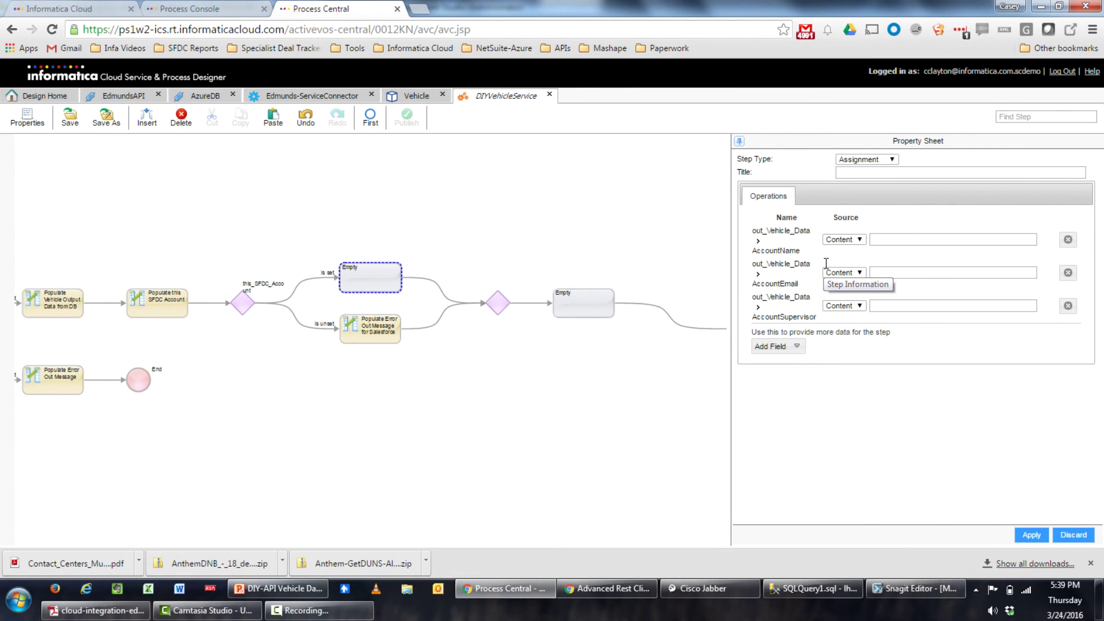
{"action": "left_click", "coordinate": [857, 241]}
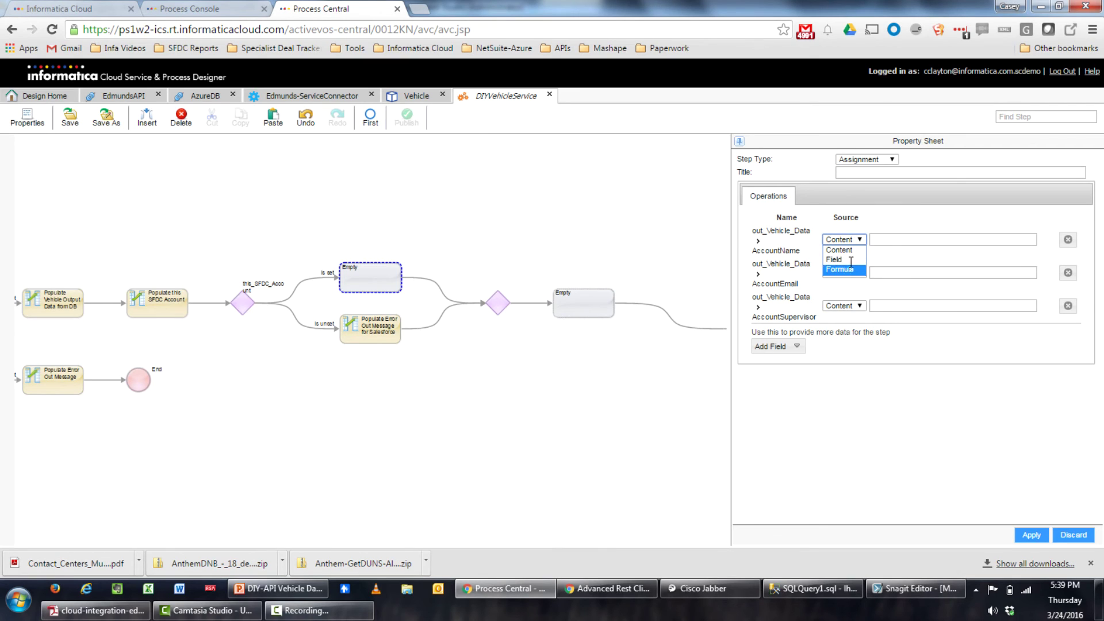
Map AccountName to this_SFDC_Account's Account Name field
{"action": "left_click", "coordinate": [852, 259]}
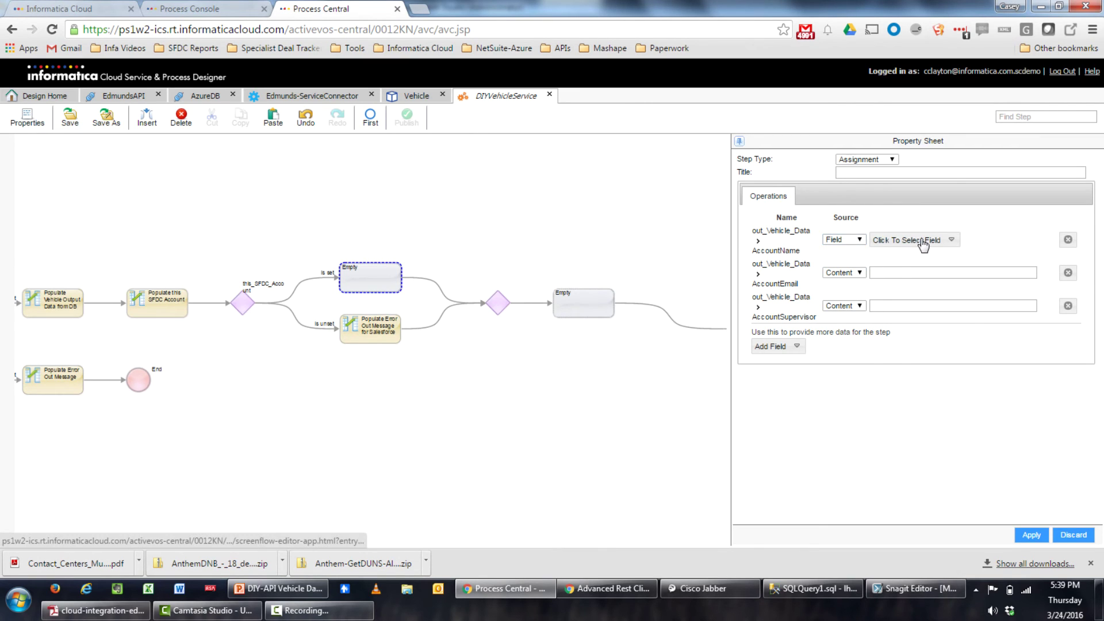
{"action": "left_click", "coordinate": [922, 240]}
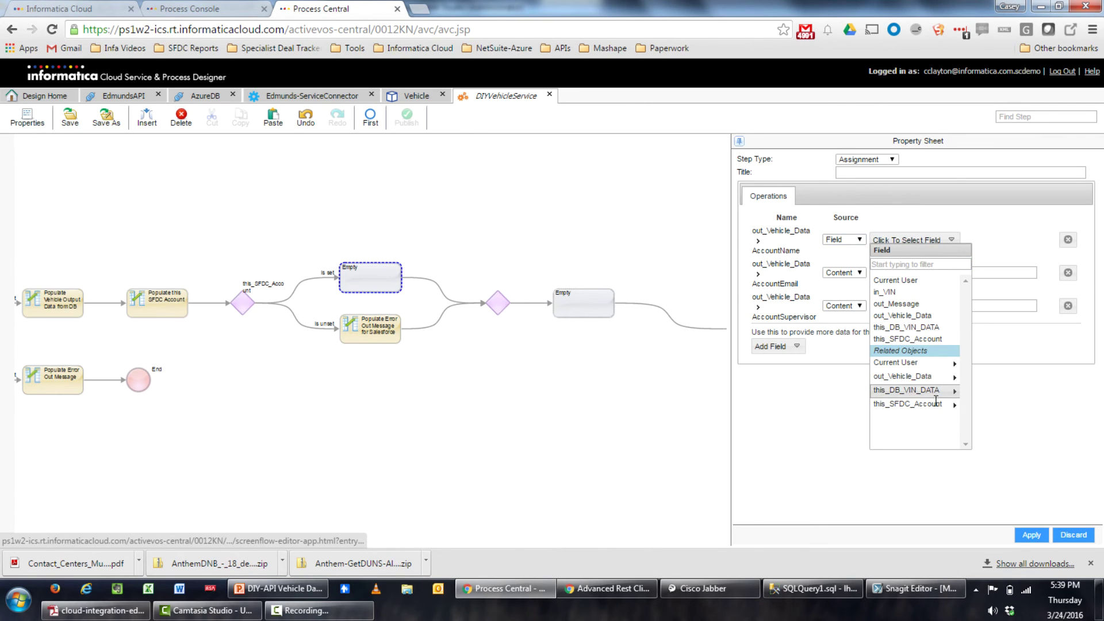
{"action": "left_click", "coordinate": [908, 404]}
{"action": "left_click", "coordinate": [923, 339]}
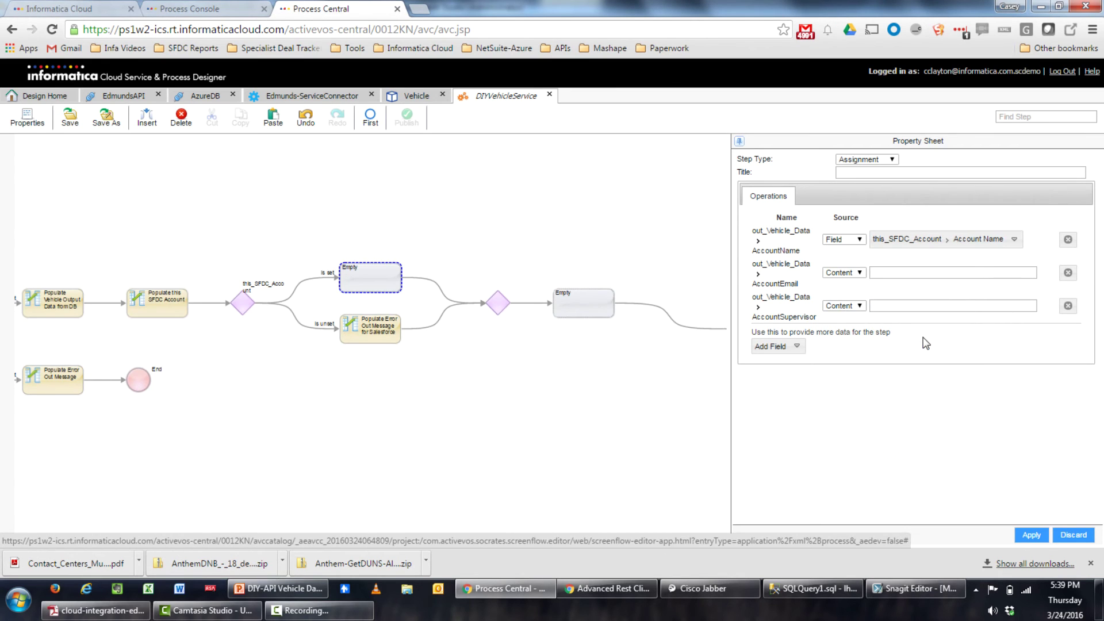
Map AccountEmail to this_SFDC_Account's Billing Email field
{"action": "left_click", "coordinate": [837, 274]}
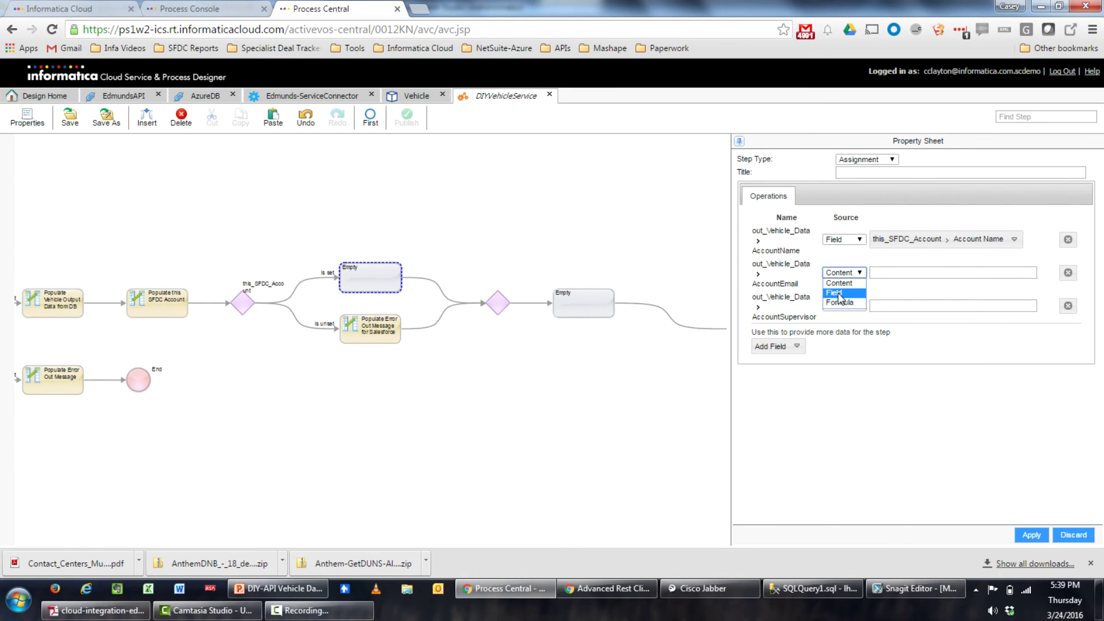
{"action": "left_click", "coordinate": [841, 291]}
{"action": "left_click", "coordinate": [933, 276]}
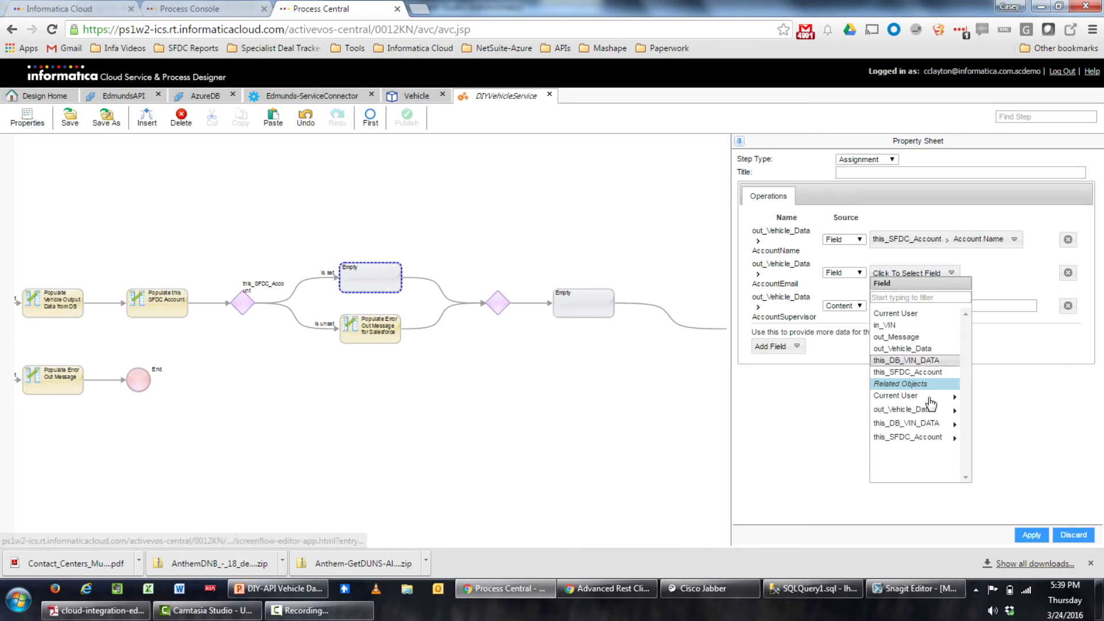
{"action": "left_click", "coordinate": [932, 436]}
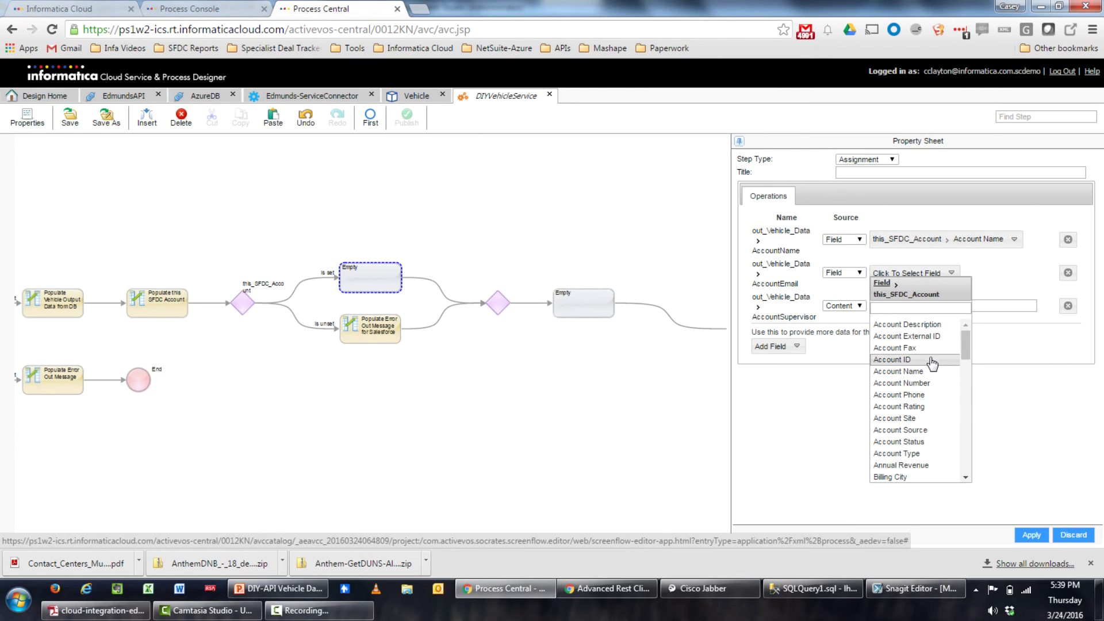
{"action": "scroll", "coordinate": [927, 395], "scroll_direction": "down", "scroll_amount": 3}
{"action": "scroll", "coordinate": [928, 394], "scroll_direction": "down", "scroll_amount": 3}
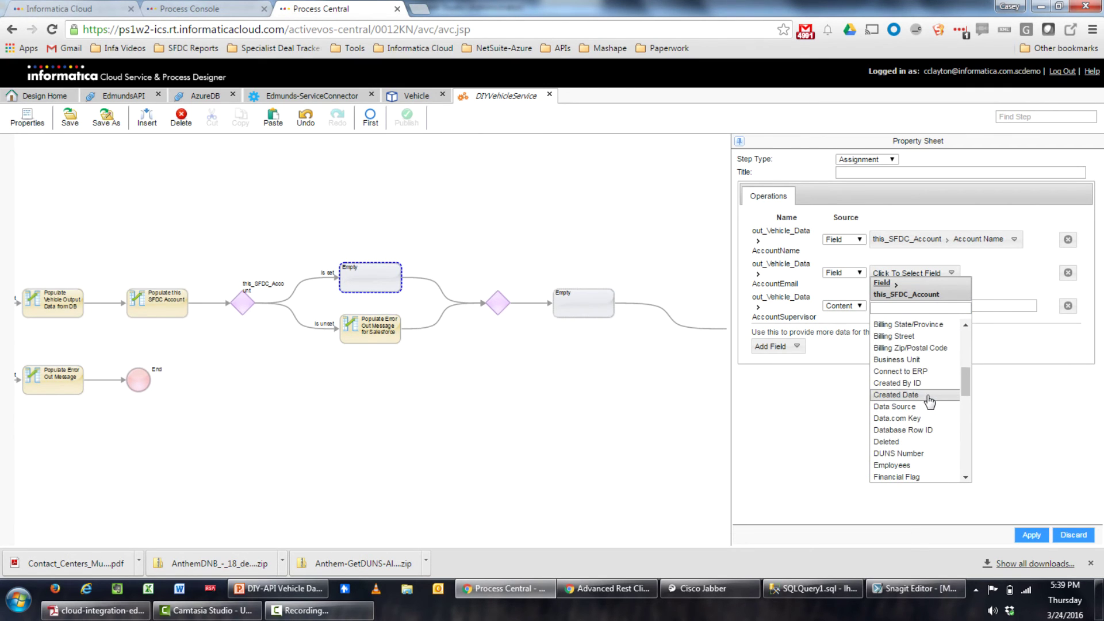
{"action": "left_click", "coordinate": [917, 308]}
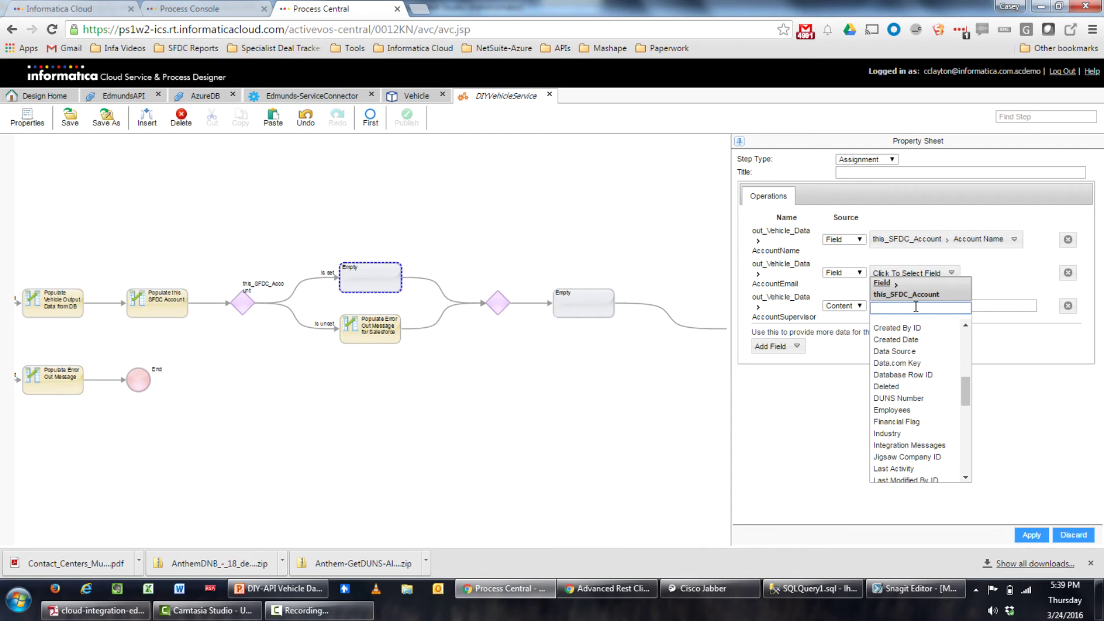
{"action": "type", "text": "em"}
{"action": "left_click", "coordinate": [914, 325]}
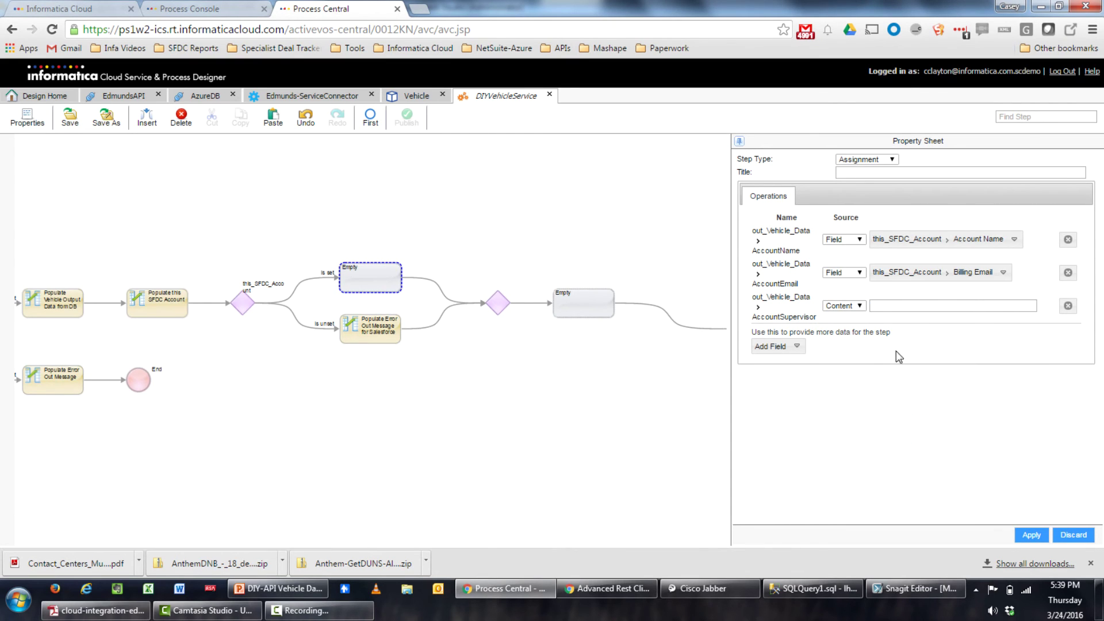
Set AccountSupervisor's source to Field and browse this_SFDC_Account's Owner > Manager fields
{"action": "left_click", "coordinate": [841, 307]}
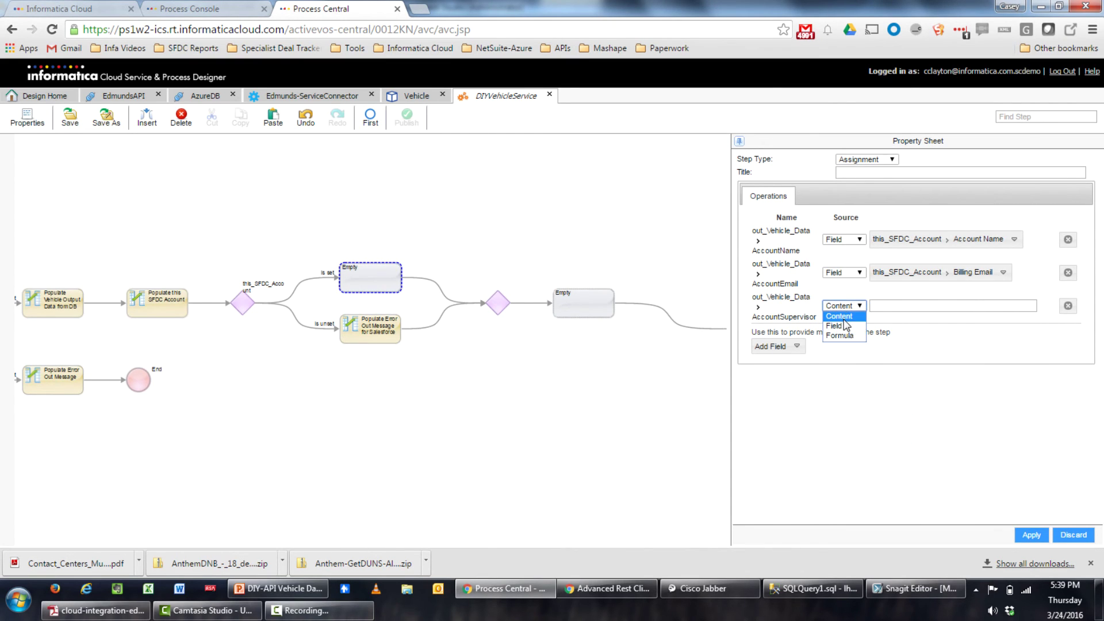
{"action": "left_click", "coordinate": [835, 326]}
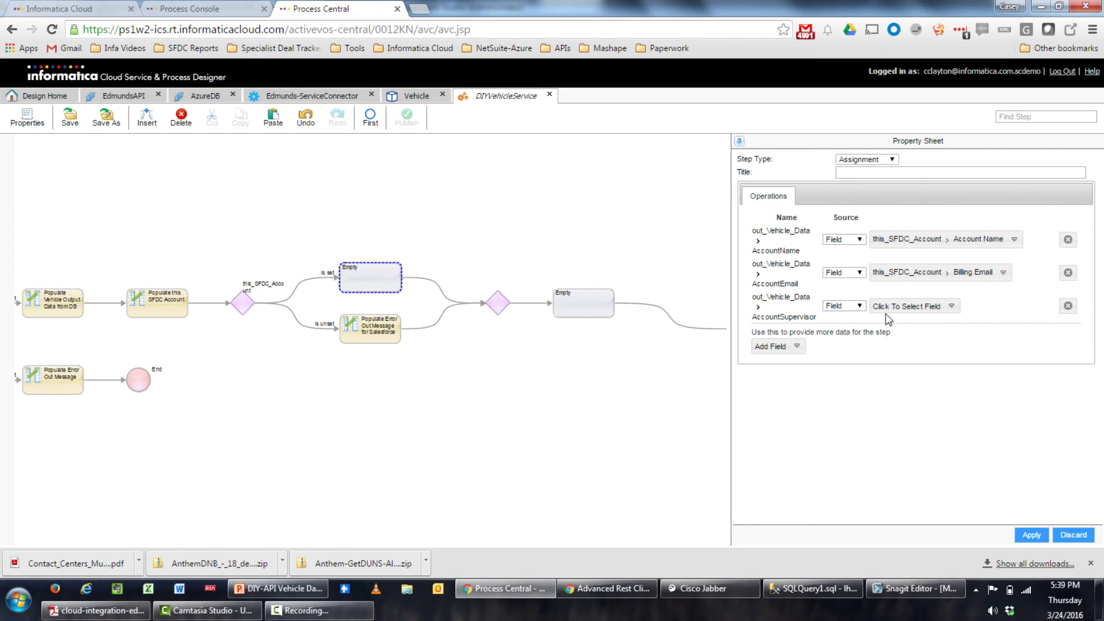
{"action": "left_click", "coordinate": [904, 310]}
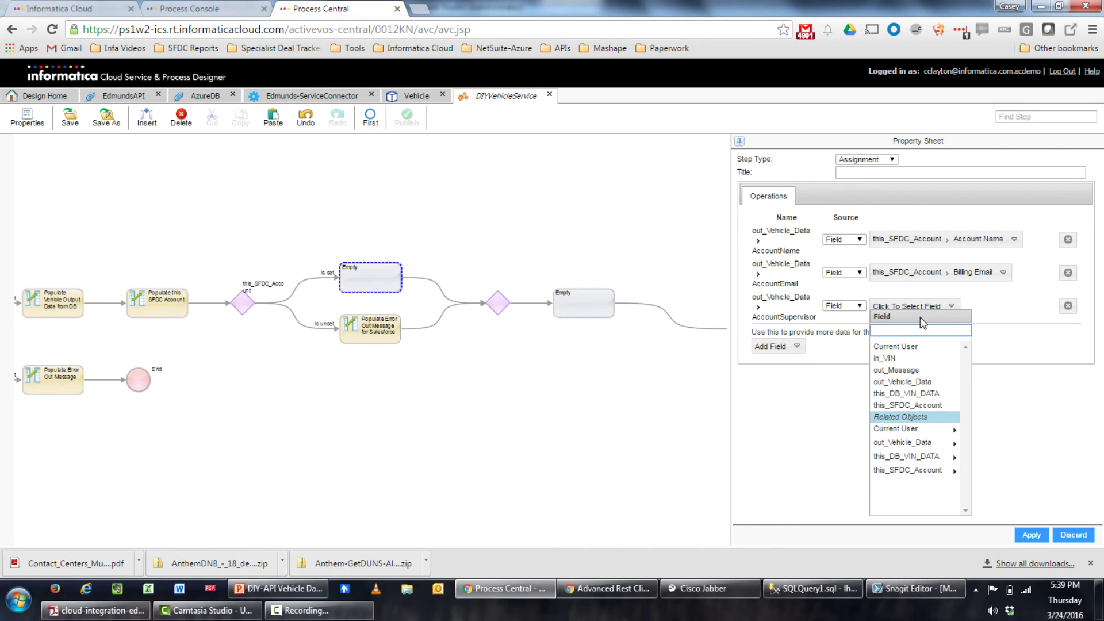
{"action": "left_click", "coordinate": [919, 471]}
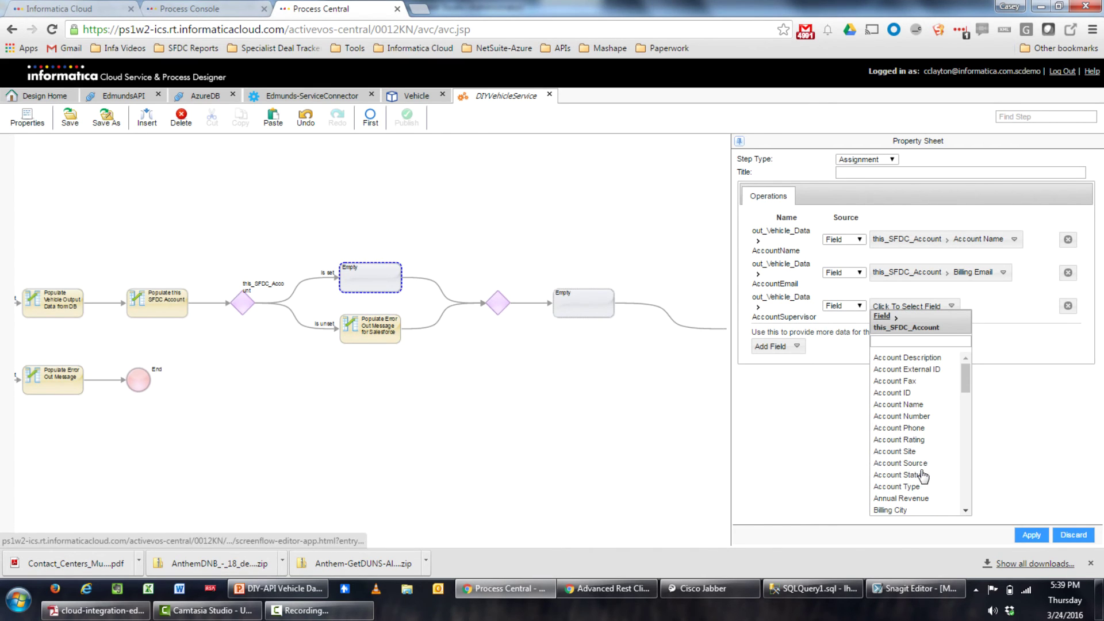
{"action": "scroll", "coordinate": [918, 390], "scroll_direction": "down", "scroll_amount": 6}
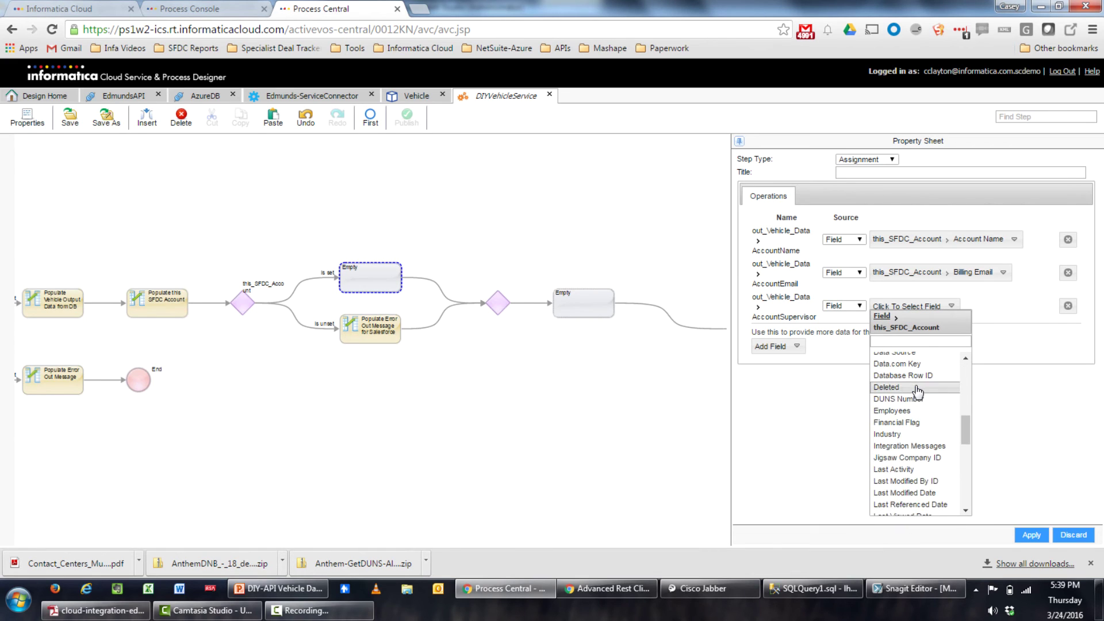
{"action": "scroll", "coordinate": [918, 390], "scroll_direction": "down", "scroll_amount": 10}
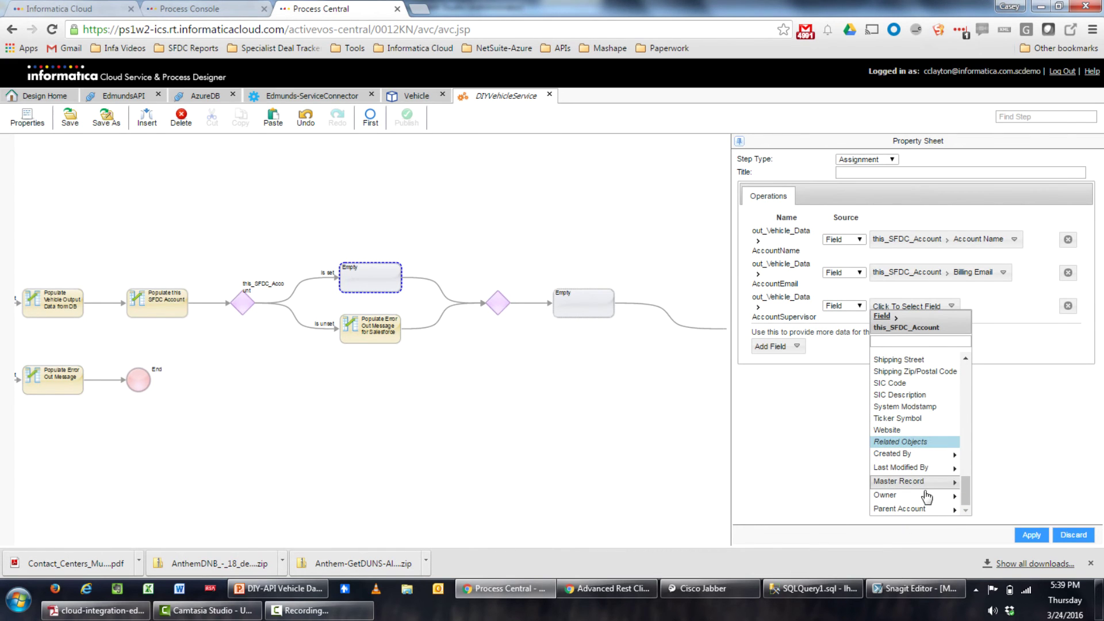
{"action": "left_click", "coordinate": [927, 496]}
{"action": "scroll", "coordinate": [937, 403], "scroll_direction": "down", "scroll_amount": 8}
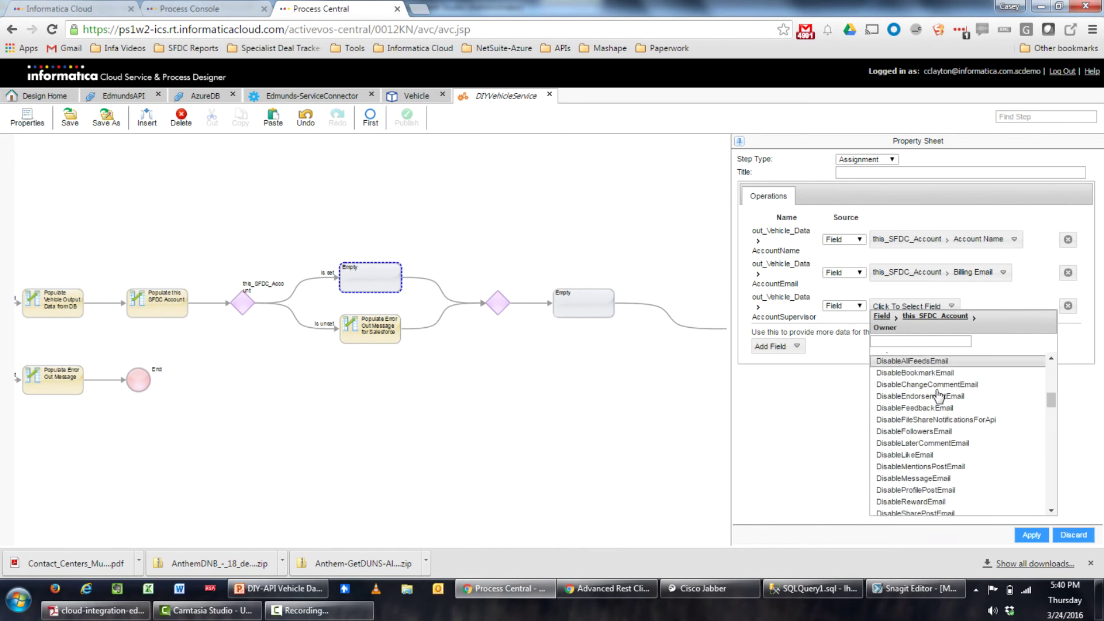
{"action": "scroll", "coordinate": [938, 397], "scroll_direction": "down", "scroll_amount": 12}
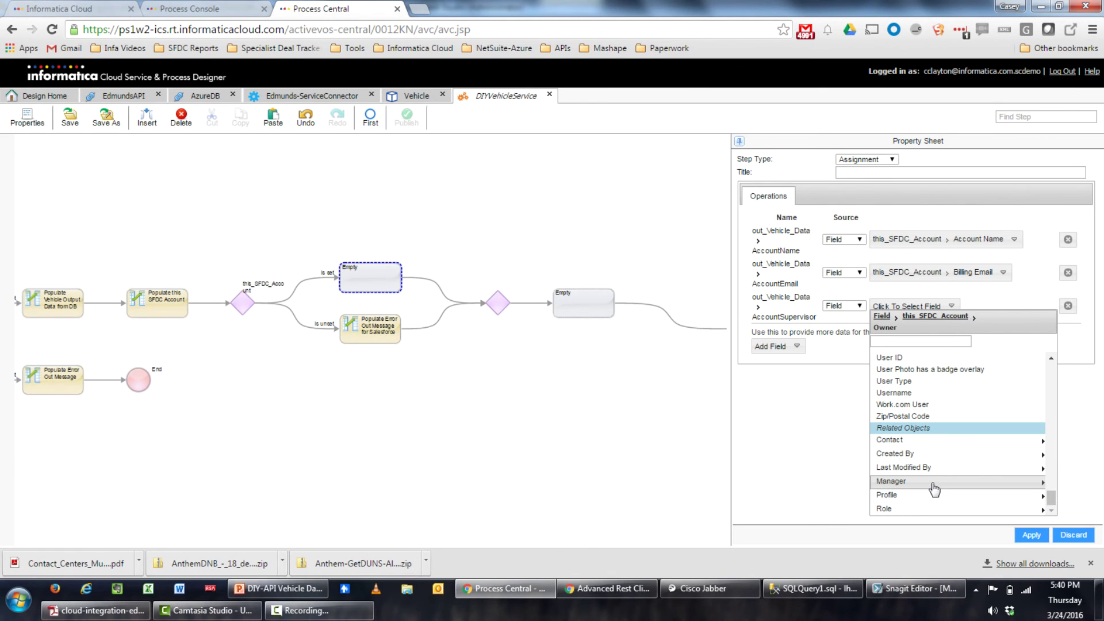
{"action": "left_click", "coordinate": [934, 489]}
{"action": "scroll", "coordinate": [910, 397], "scroll_direction": "down", "scroll_amount": 10}
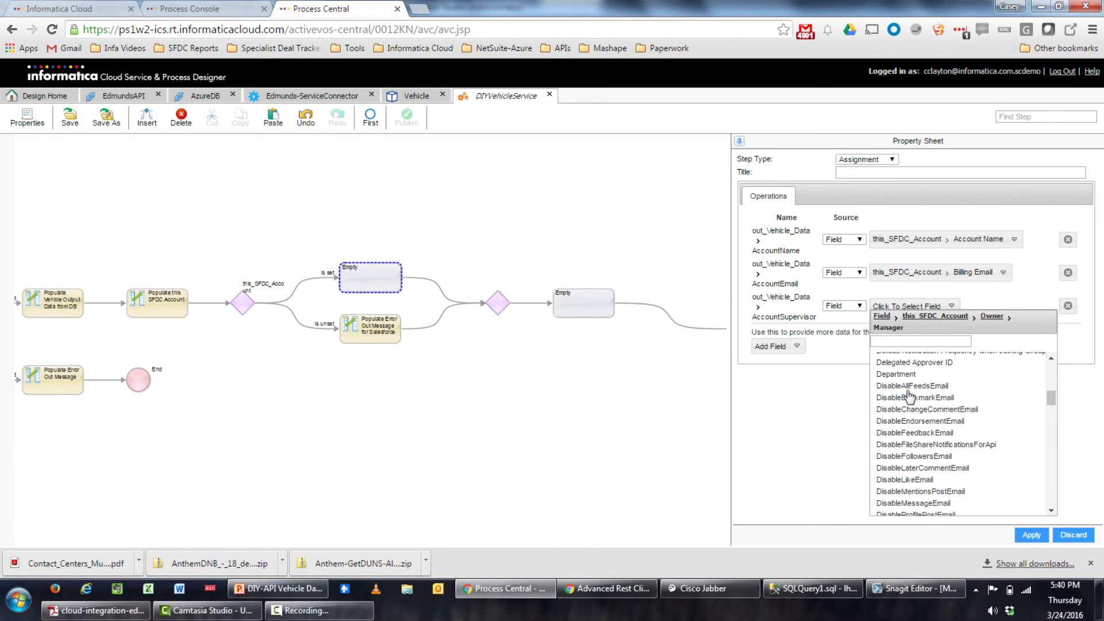
{"action": "scroll", "coordinate": [910, 397], "scroll_direction": "down", "scroll_amount": 7}
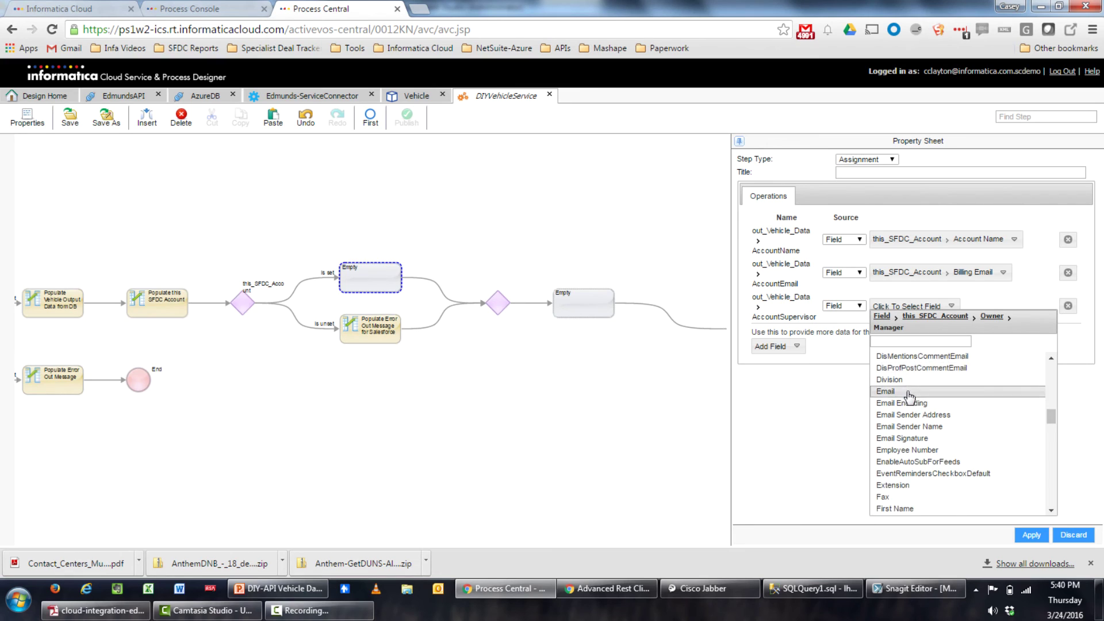
{"action": "scroll", "coordinate": [909, 397], "scroll_direction": "down", "scroll_amount": 2}
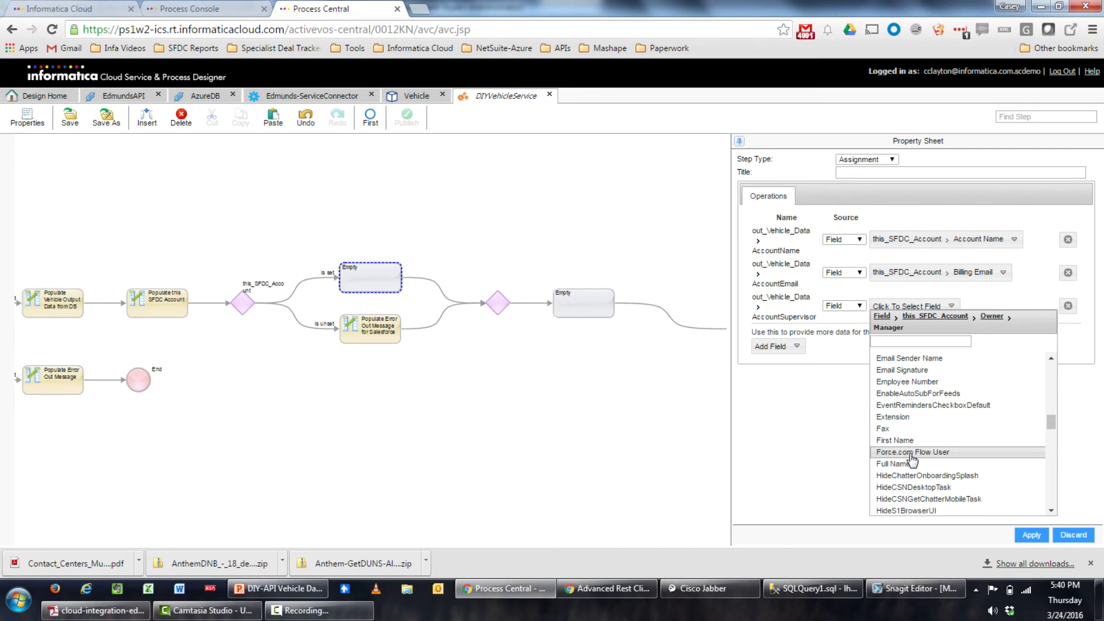
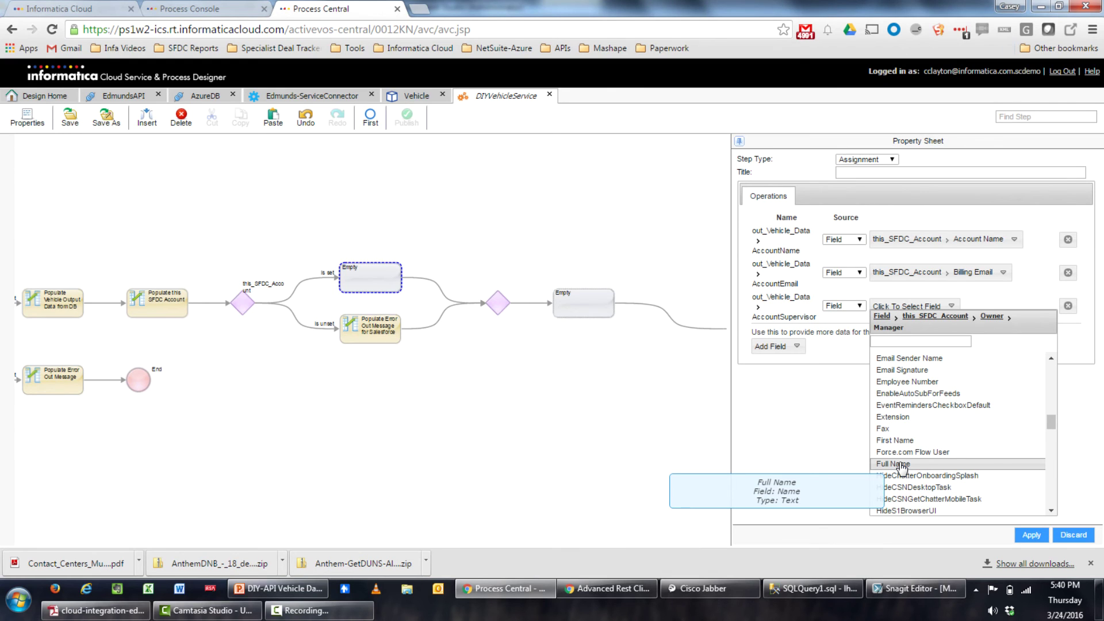
Map AccountSupervisor to the manager's Full Name and title the step 'Populate SFDC Output Fields'
{"action": "left_click", "coordinate": [898, 463]}
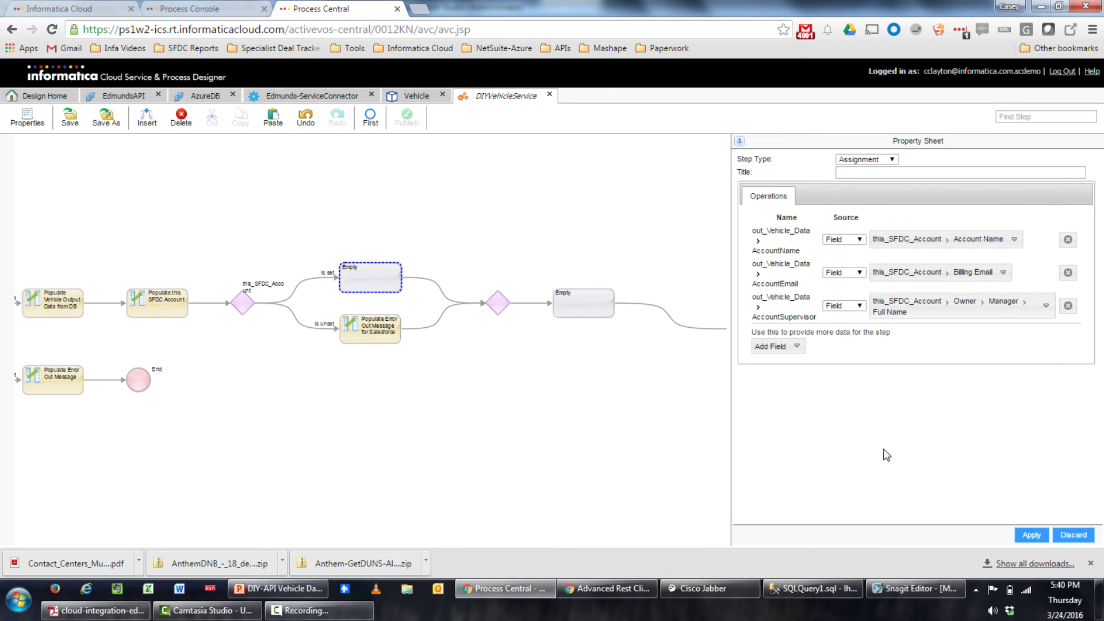
{"action": "left_click", "coordinate": [854, 174]}
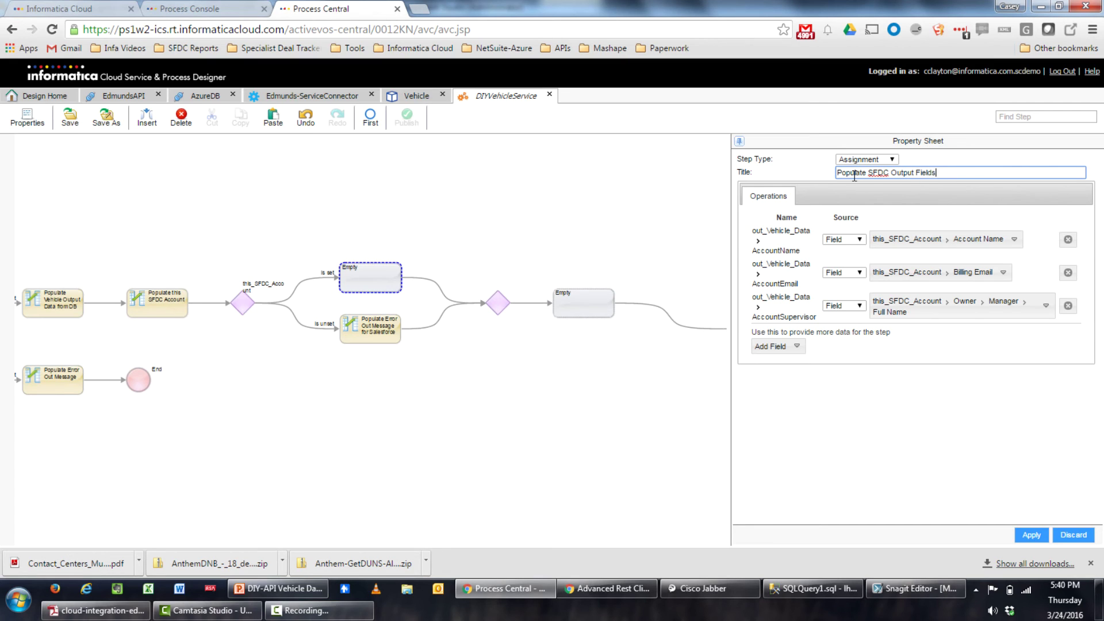
{"action": "left_click", "coordinate": [1031, 535]}
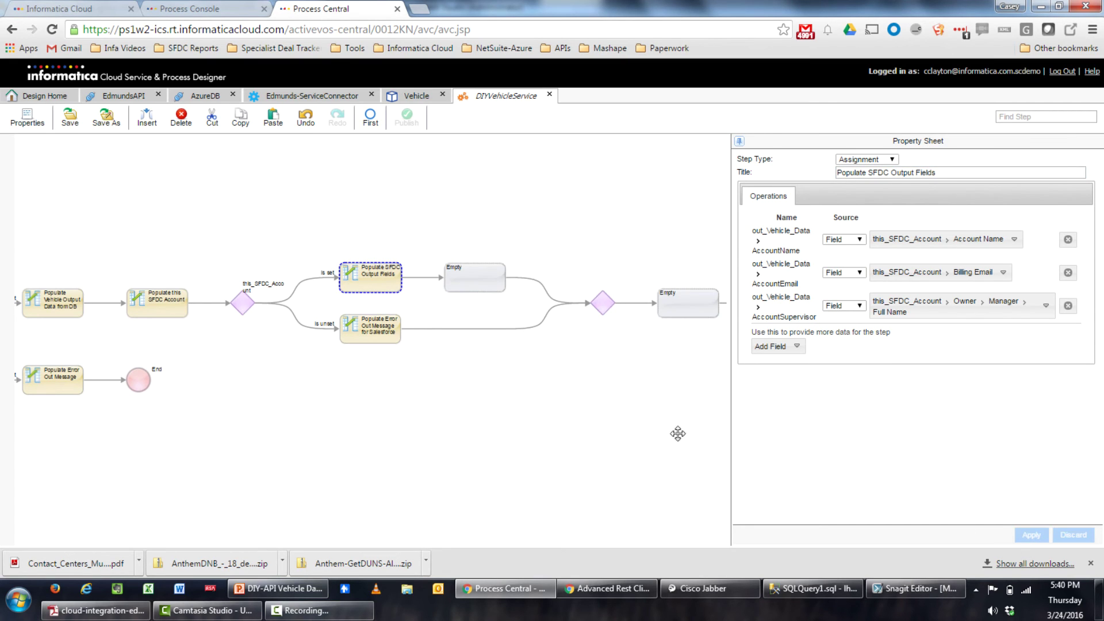
Delete the extra empty step, then select the empty step after the branches rejoin
{"action": "left_click", "coordinate": [465, 282]}
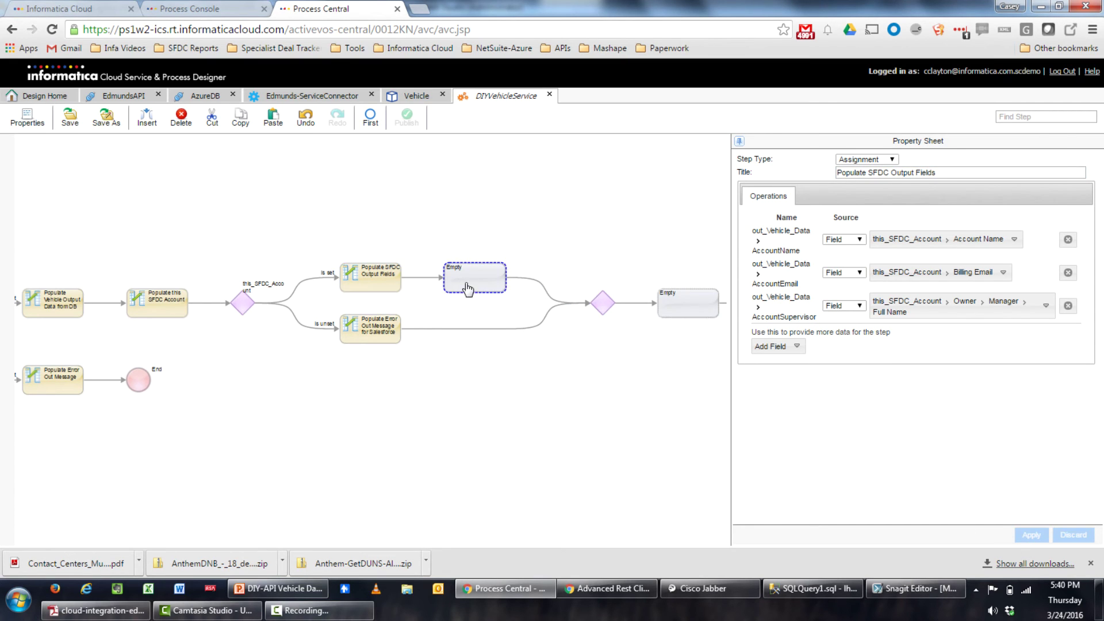
{"action": "left_click", "coordinate": [181, 120]}
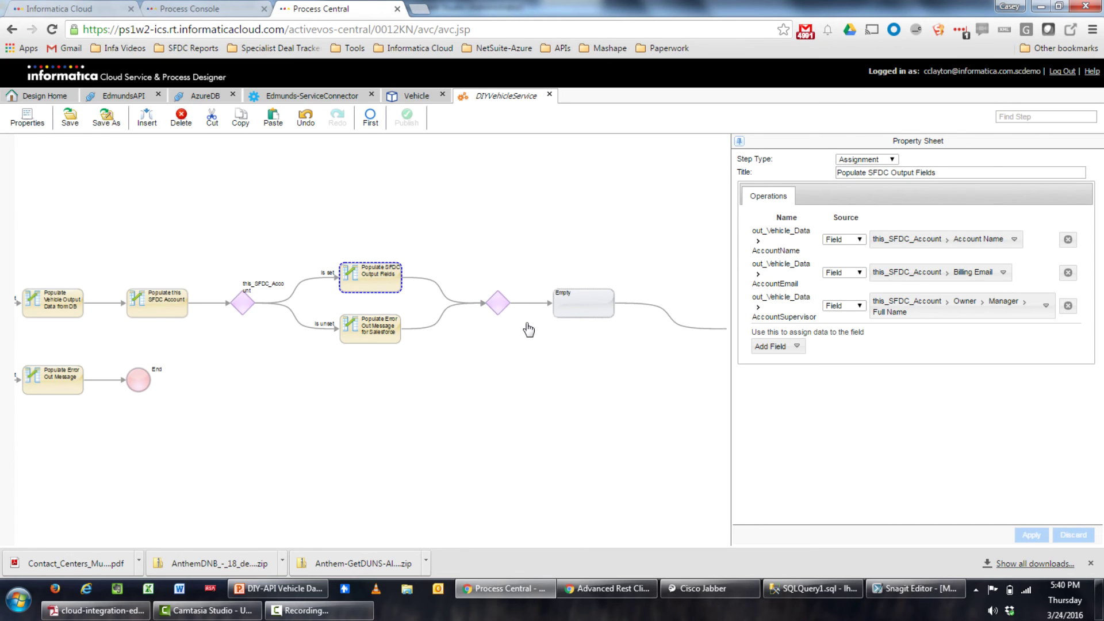
{"action": "left_click", "coordinate": [576, 301]}
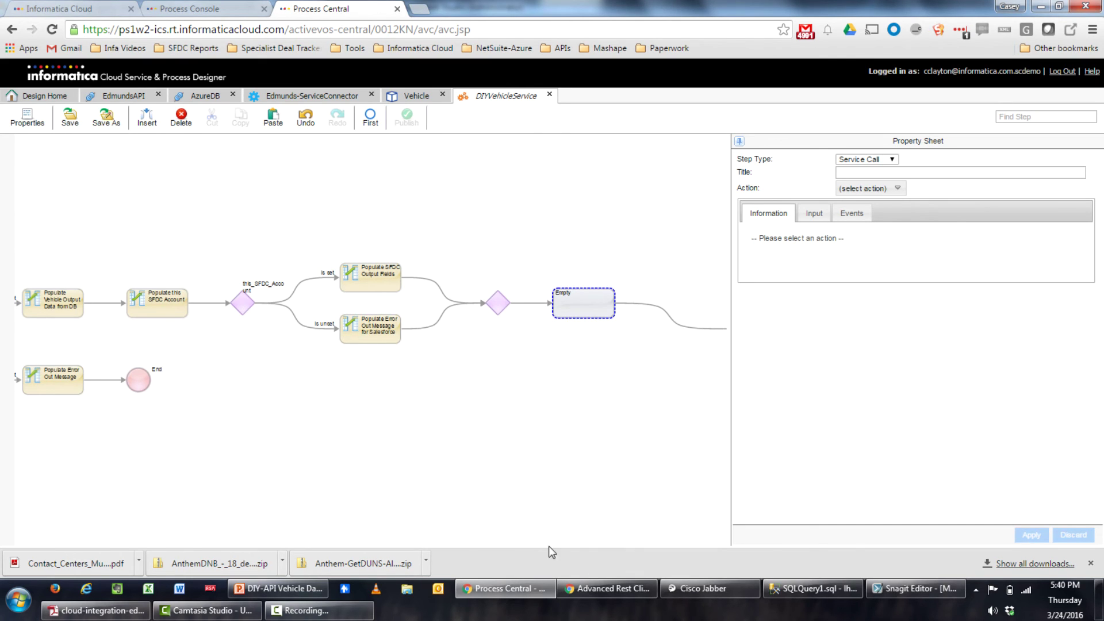
Copy the BMW's VIN WBAFA53571LM66338 from the SSMS VIN_DATA results and return to Advanced Rest Client
{"action": "mouse_move", "coordinate": [795, 585]}
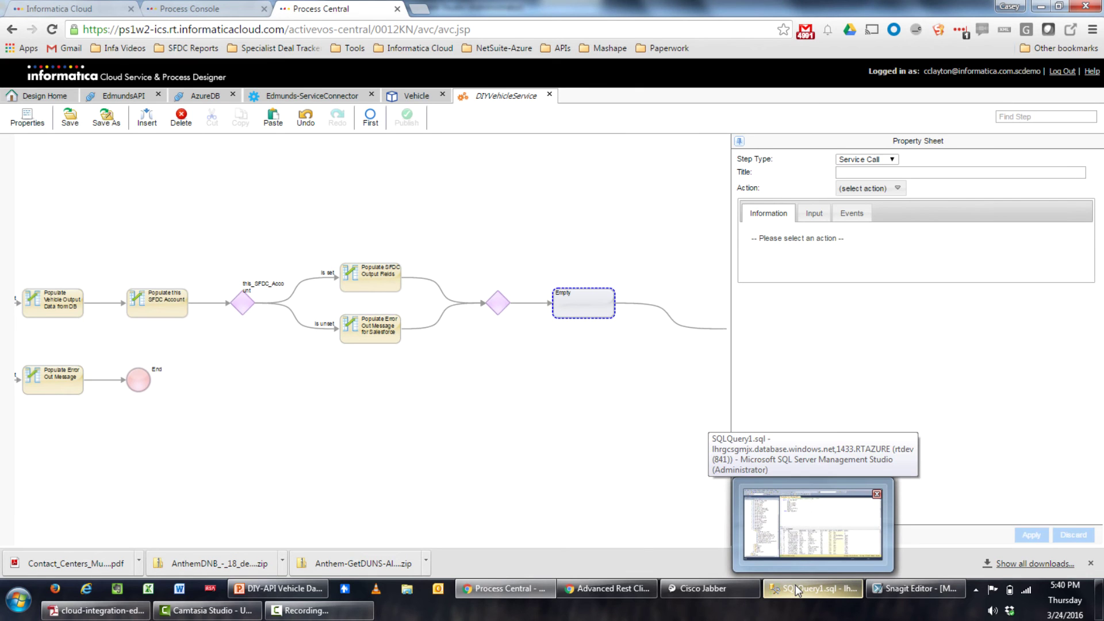
{"action": "left_click", "coordinate": [796, 585]}
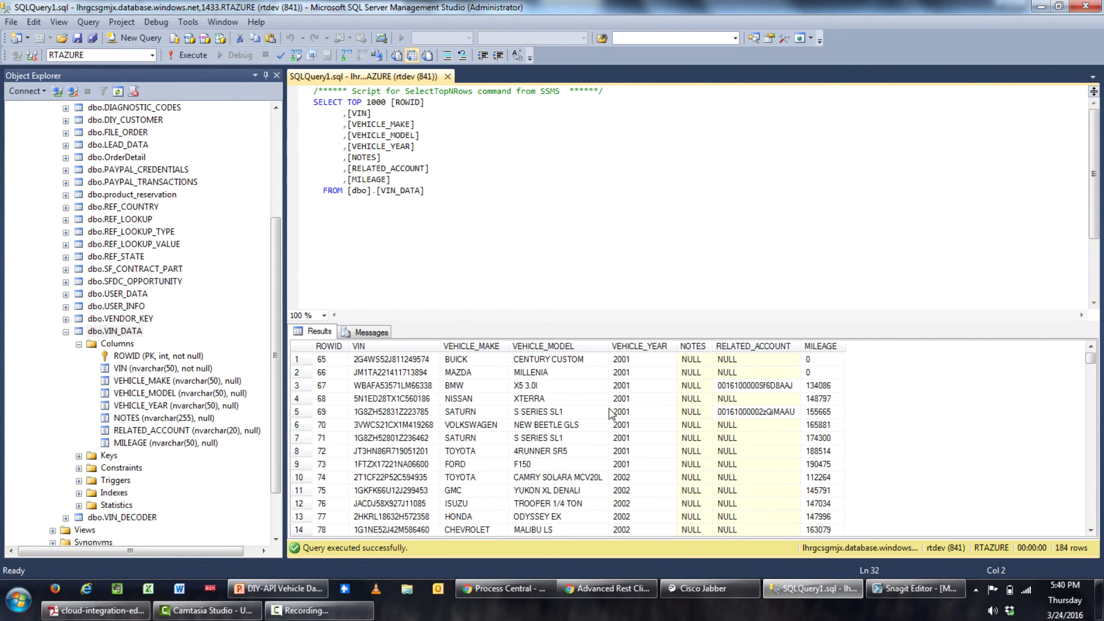
{"action": "left_click", "coordinate": [418, 389]}
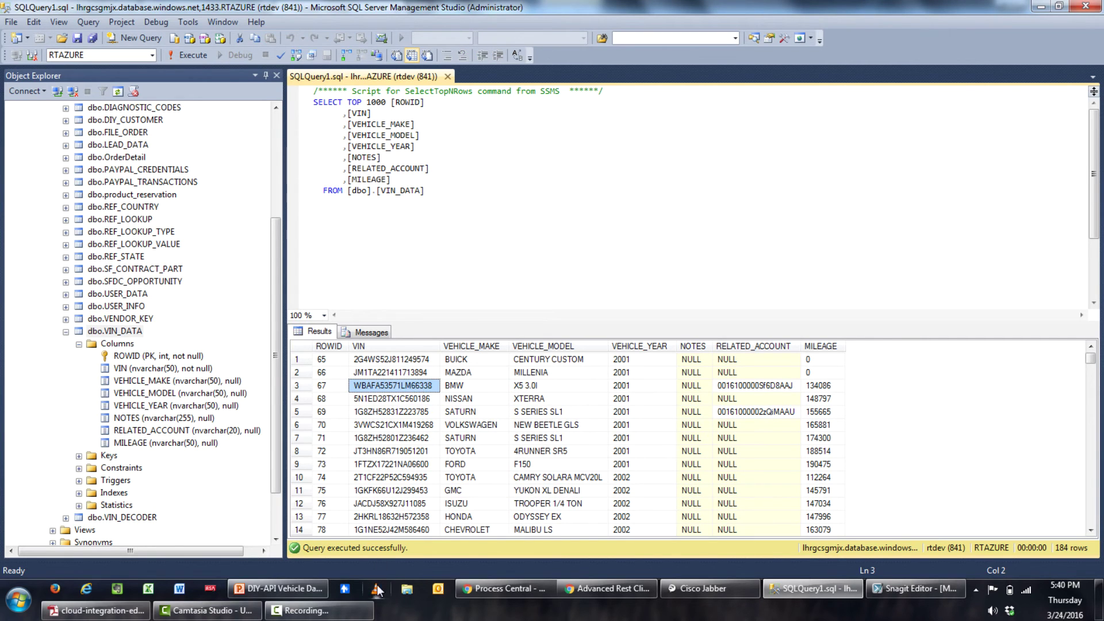
{"action": "left_click", "coordinate": [607, 587]}
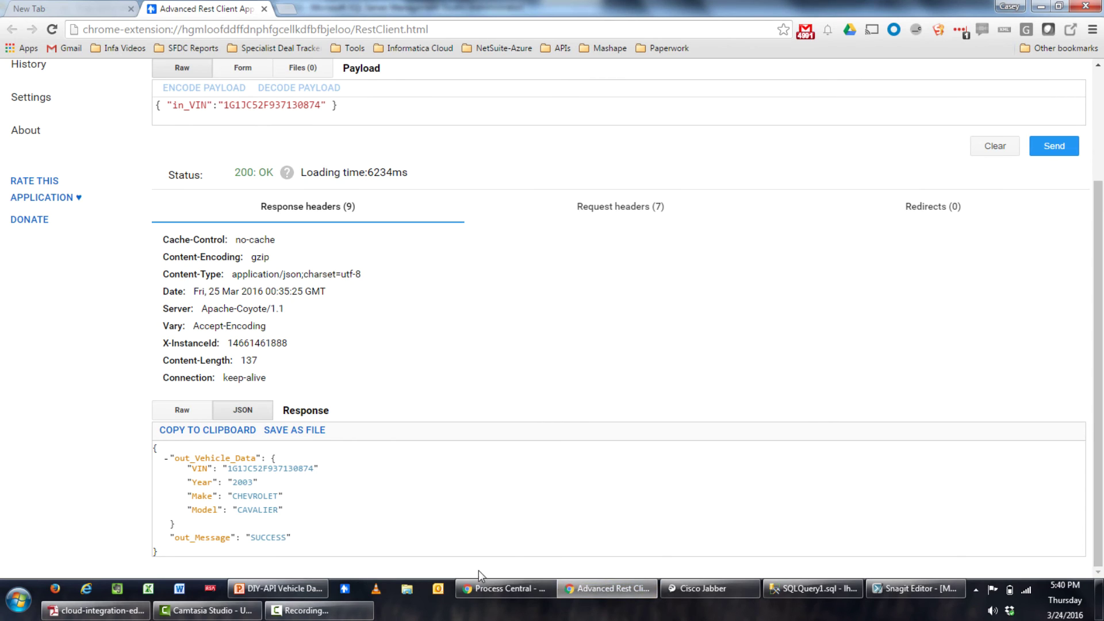
Save and publish DIYVehicleService, confirming it under the Process Console's Active Processes
{"action": "left_click", "coordinate": [495, 590]}
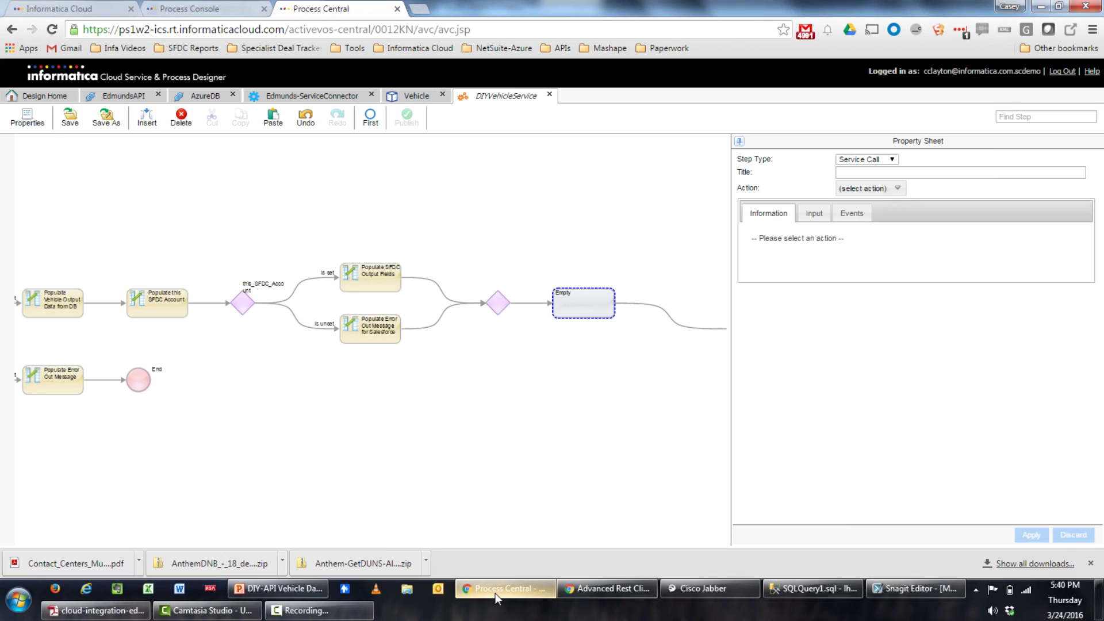
{"action": "left_click", "coordinate": [69, 118]}
{"action": "left_click", "coordinate": [405, 120]}
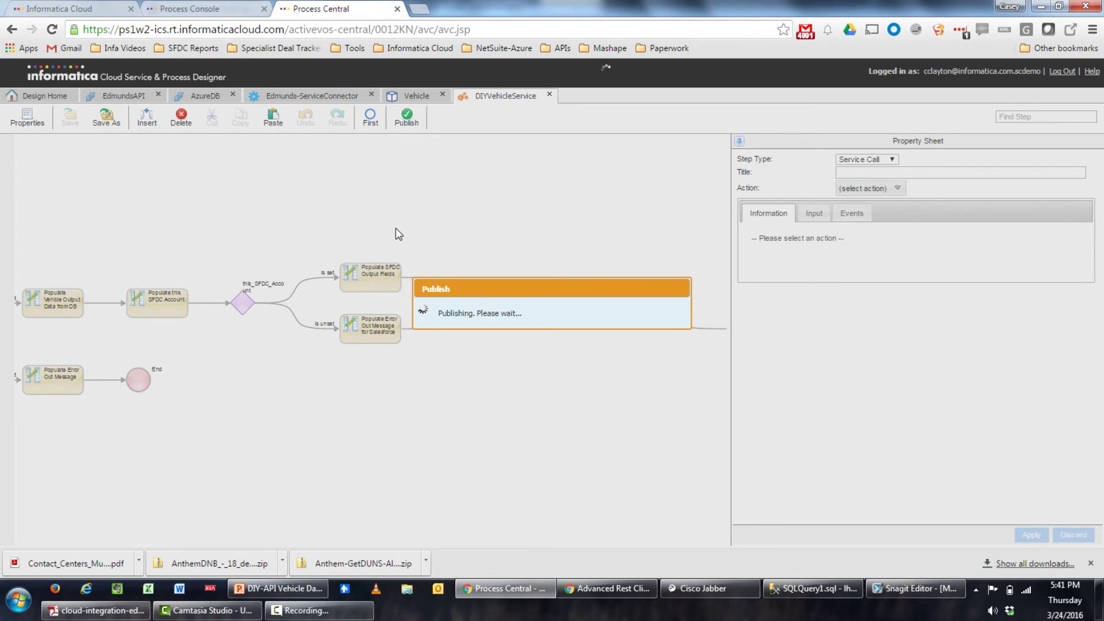
{"action": "left_click", "coordinate": [241, 7]}
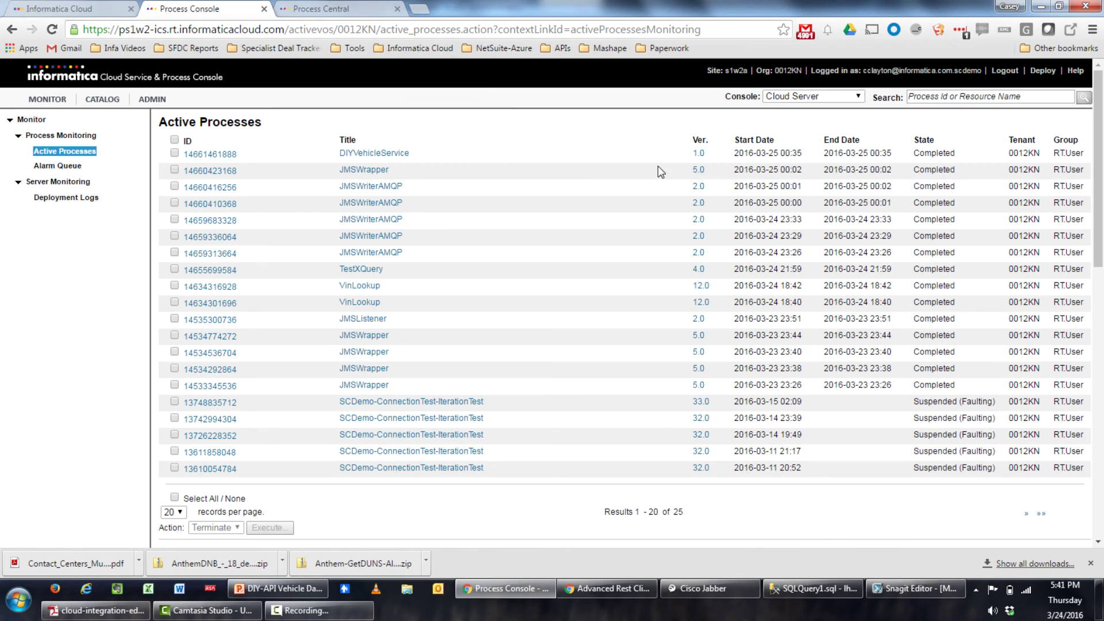
{"action": "left_click", "coordinate": [331, 10]}
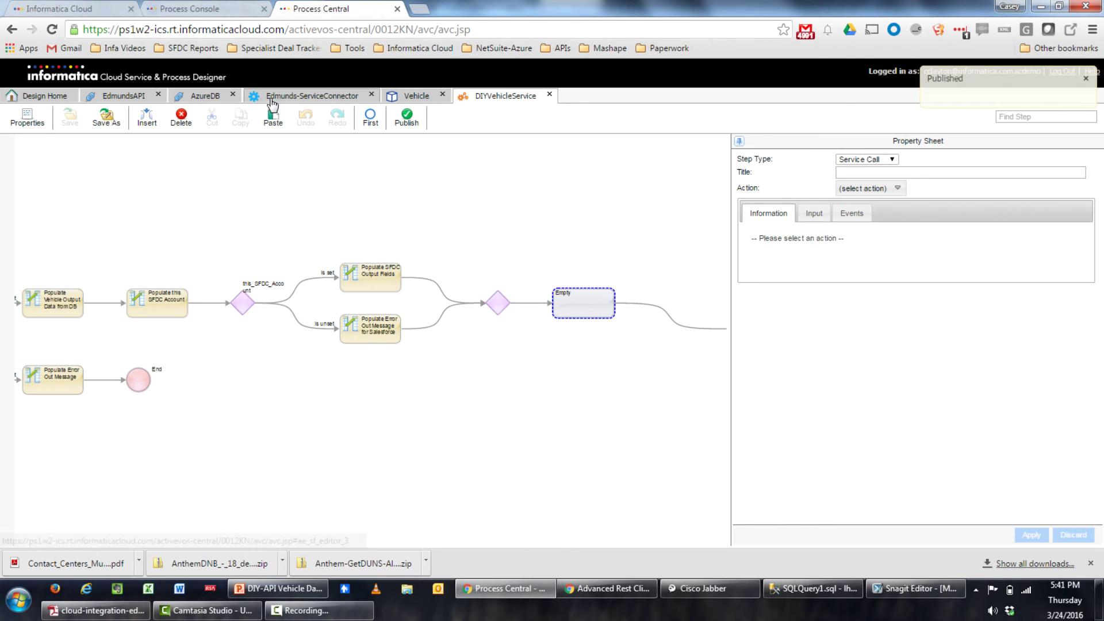
{"action": "left_click", "coordinate": [584, 592]}
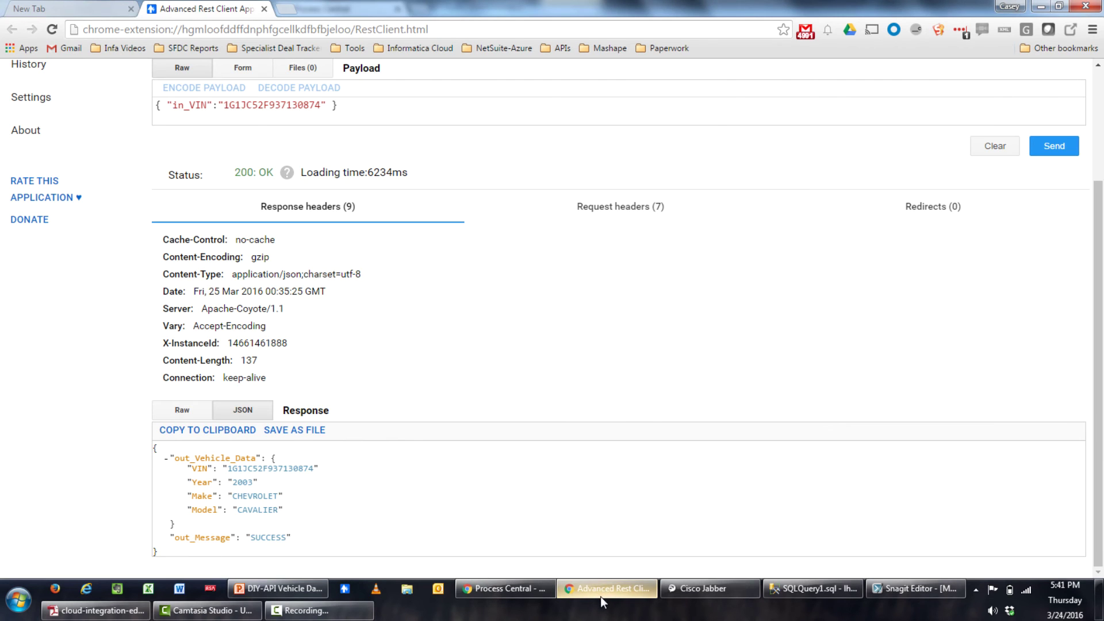
{"action": "scroll", "coordinate": [432, 465], "scroll_direction": "up", "scroll_amount": 3}
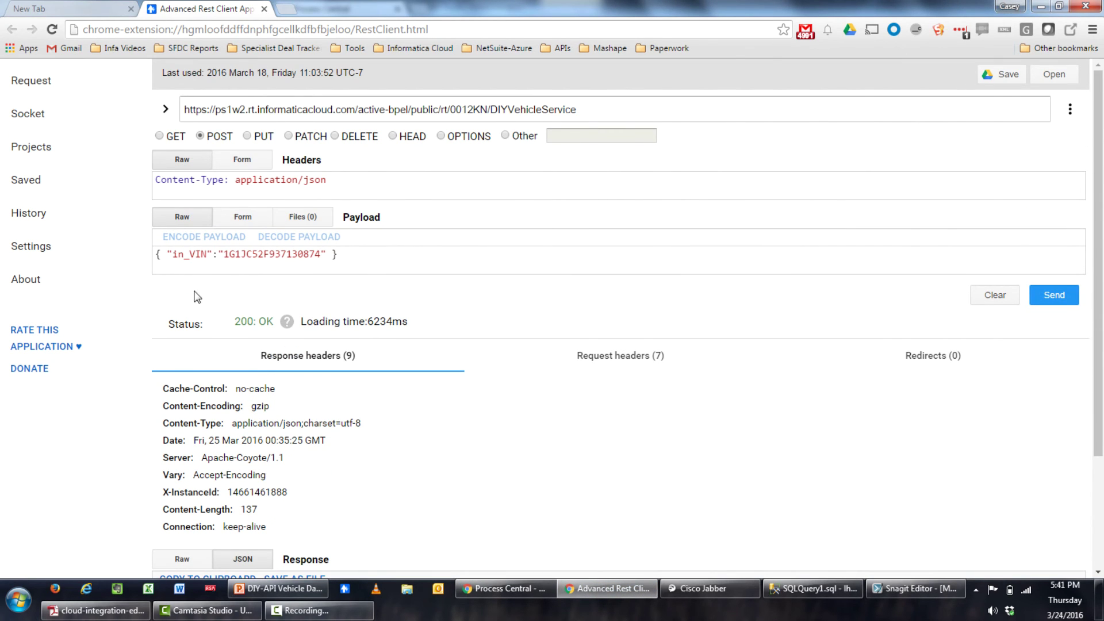
{"action": "left_click_drag", "start_coordinate": [224, 254], "coordinate": [317, 254]}
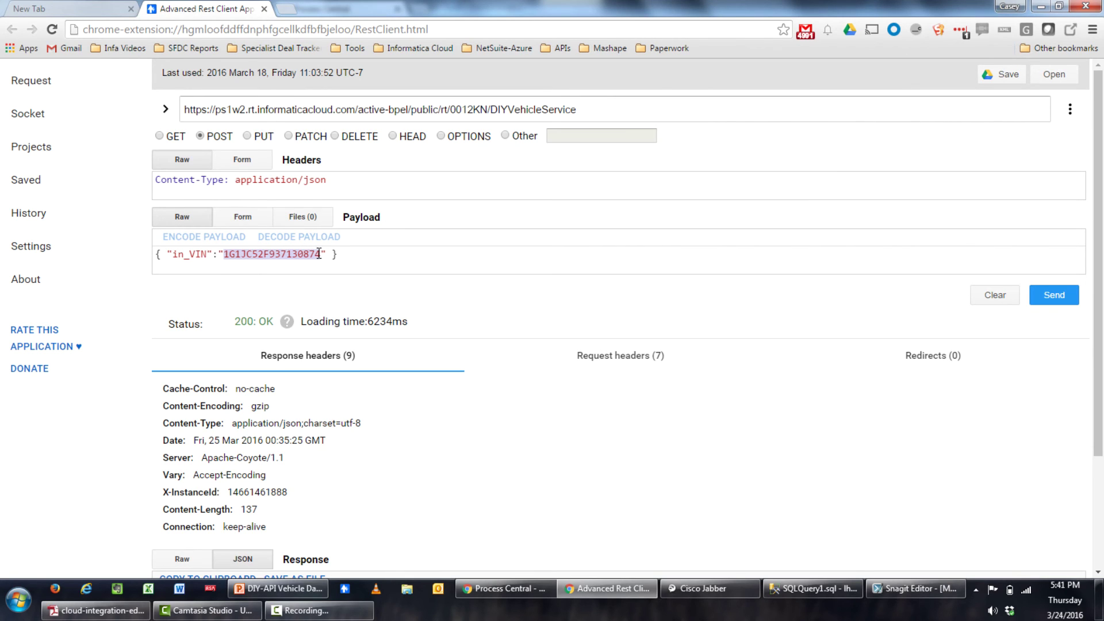
{"action": "type", "text": "WBAFA53571LM66338"}
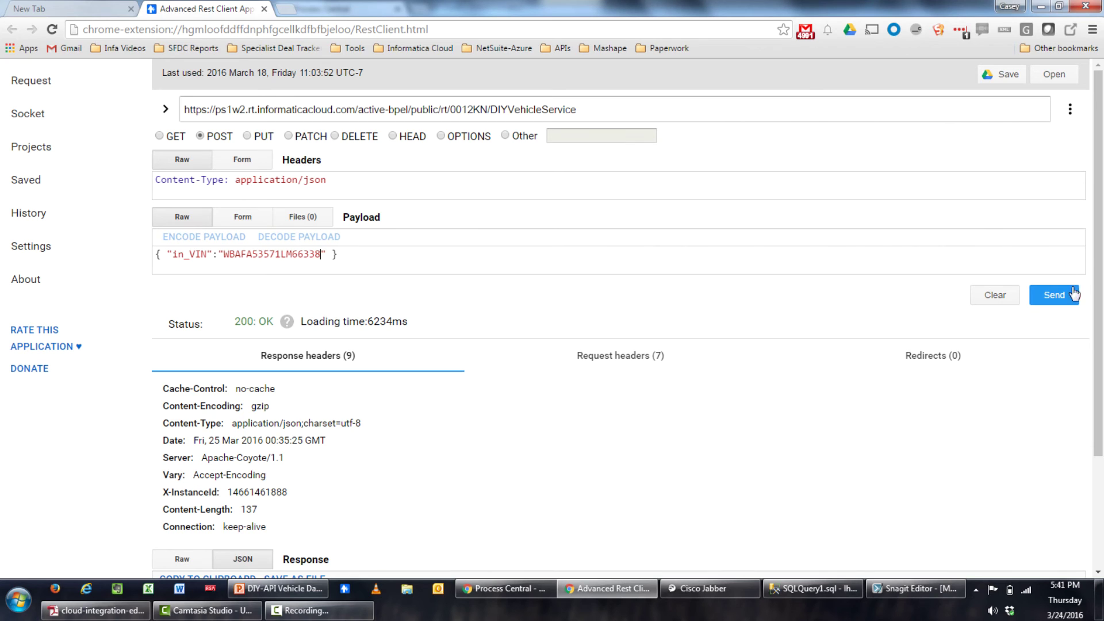
{"action": "left_click", "coordinate": [1053, 302]}
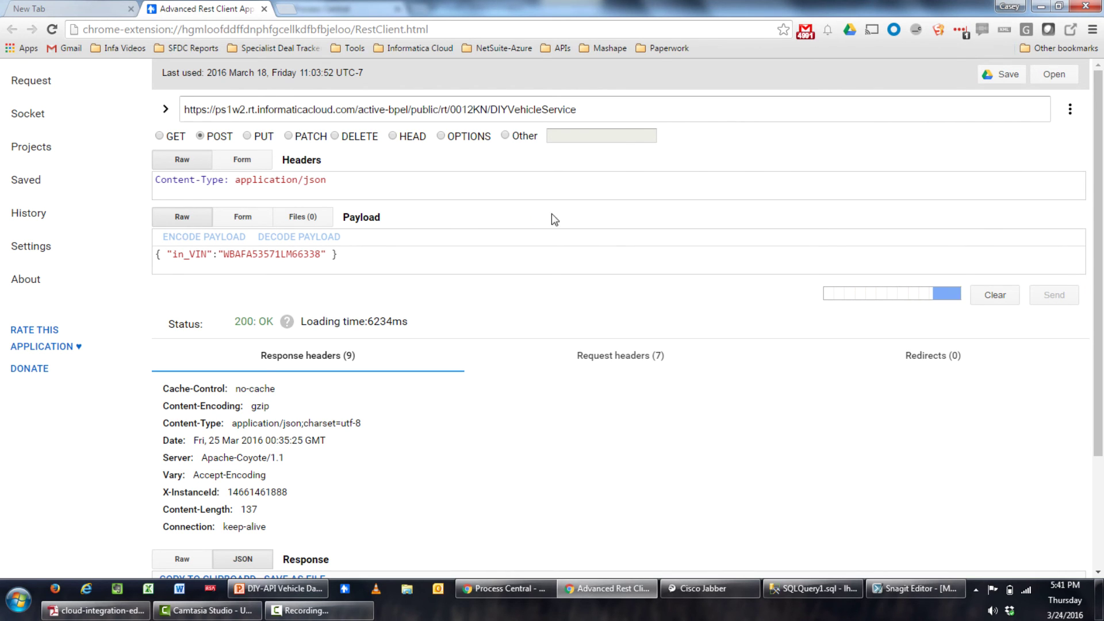
{"action": "scroll", "coordinate": [631, 172], "scroll_direction": "down", "scroll_amount": 3}
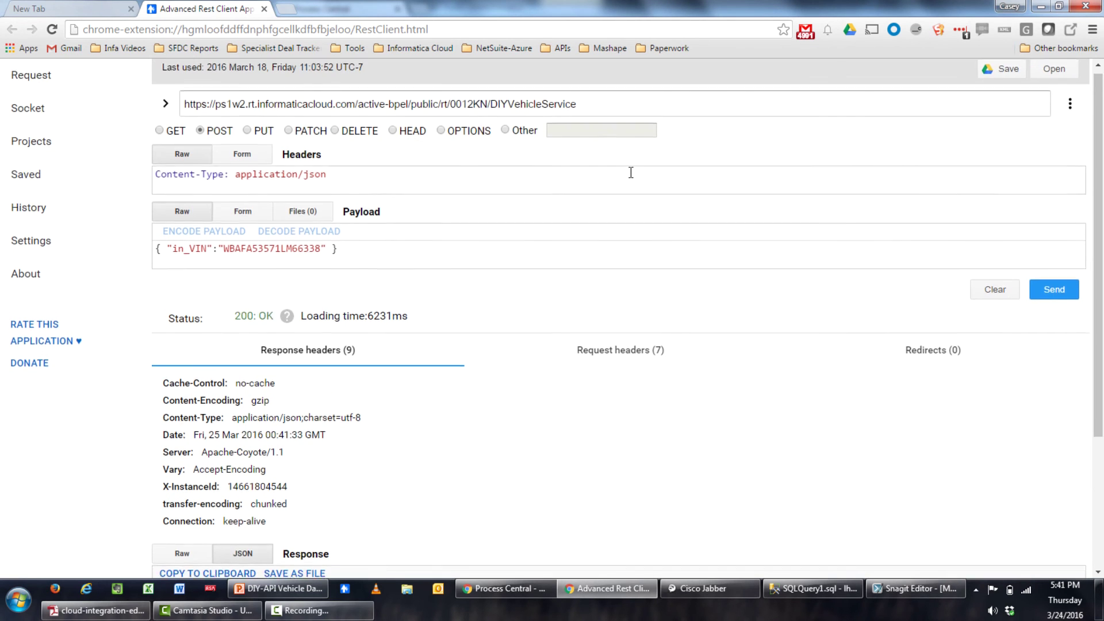
{"action": "scroll", "coordinate": [631, 173], "scroll_direction": "down", "scroll_amount": 3}
{"action": "scroll", "coordinate": [631, 173], "scroll_direction": "down", "scroll_amount": 1}
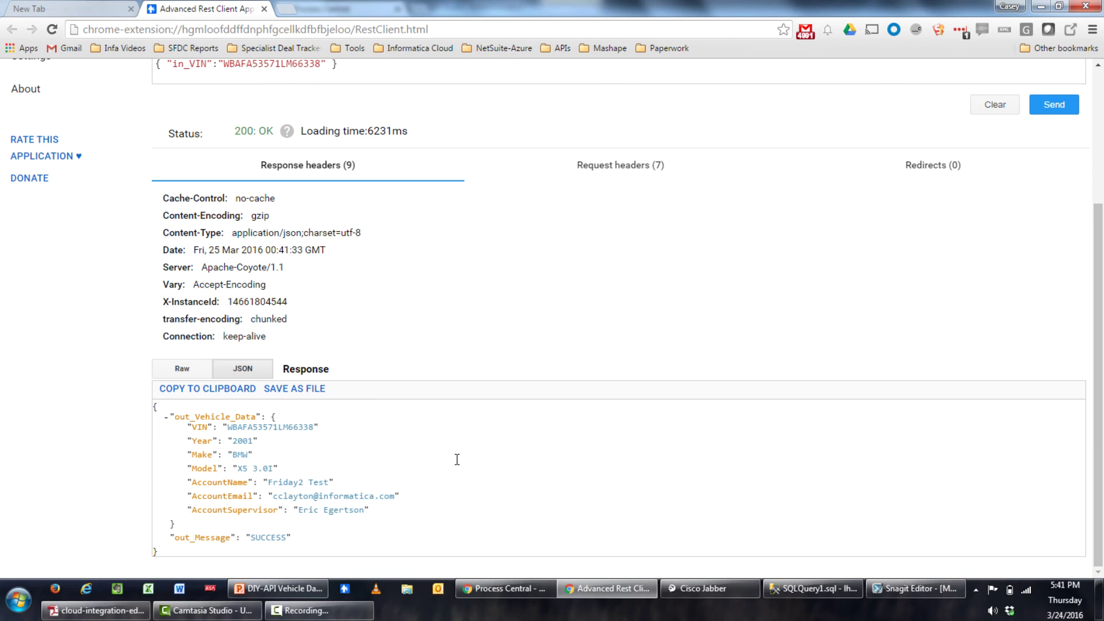
{"action": "scroll", "coordinate": [398, 313], "scroll_direction": "up", "scroll_amount": 3}
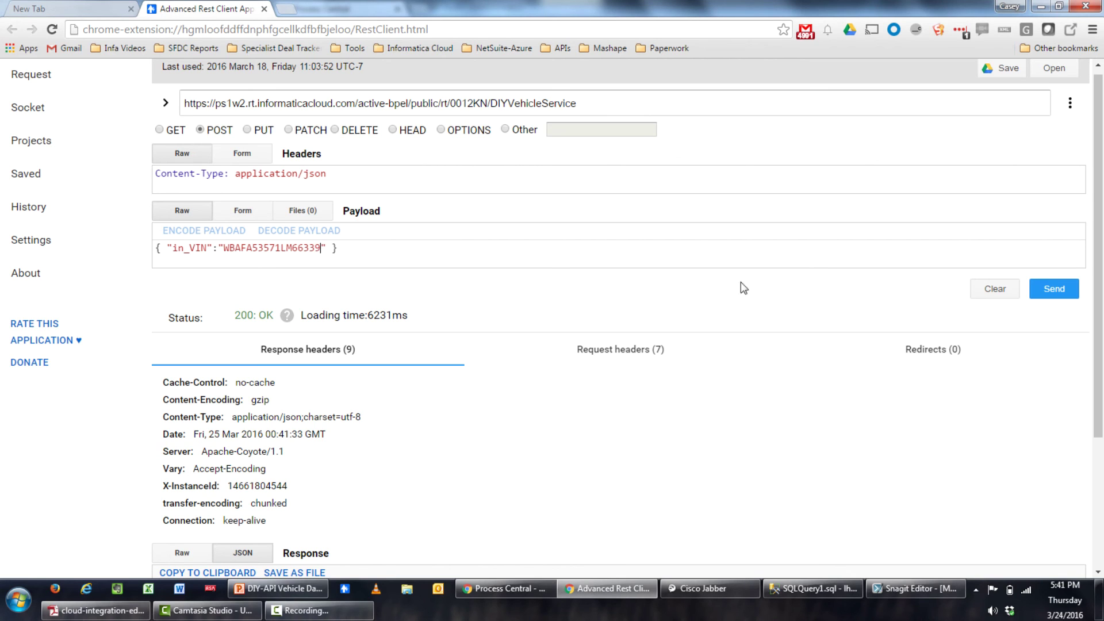
{"action": "left_click", "coordinate": [1051, 292]}
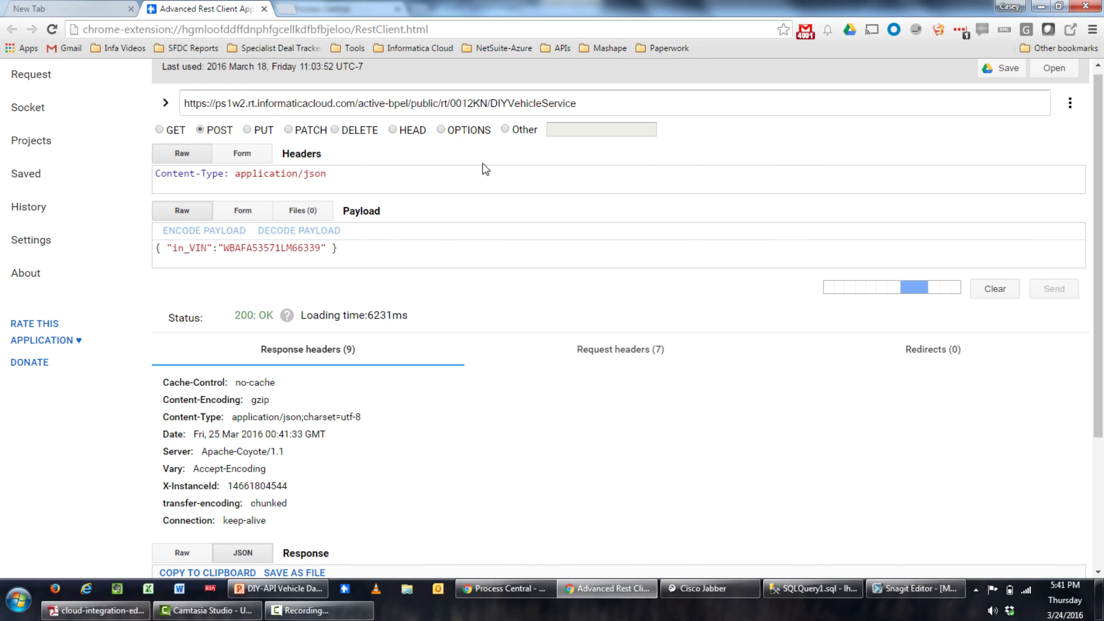
{"action": "scroll", "coordinate": [486, 213], "scroll_direction": "down", "scroll_amount": 1}
{"action": "scroll", "coordinate": [486, 212], "scroll_direction": "down", "scroll_amount": 2}
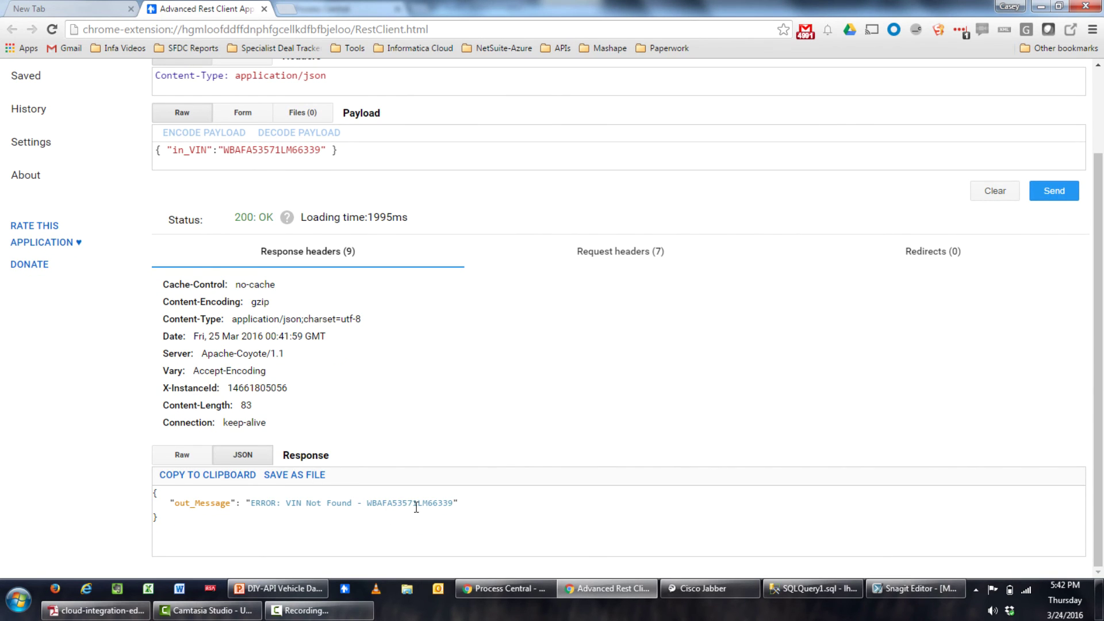
{"action": "scroll", "coordinate": [520, 441], "scroll_direction": "up", "scroll_amount": 3}
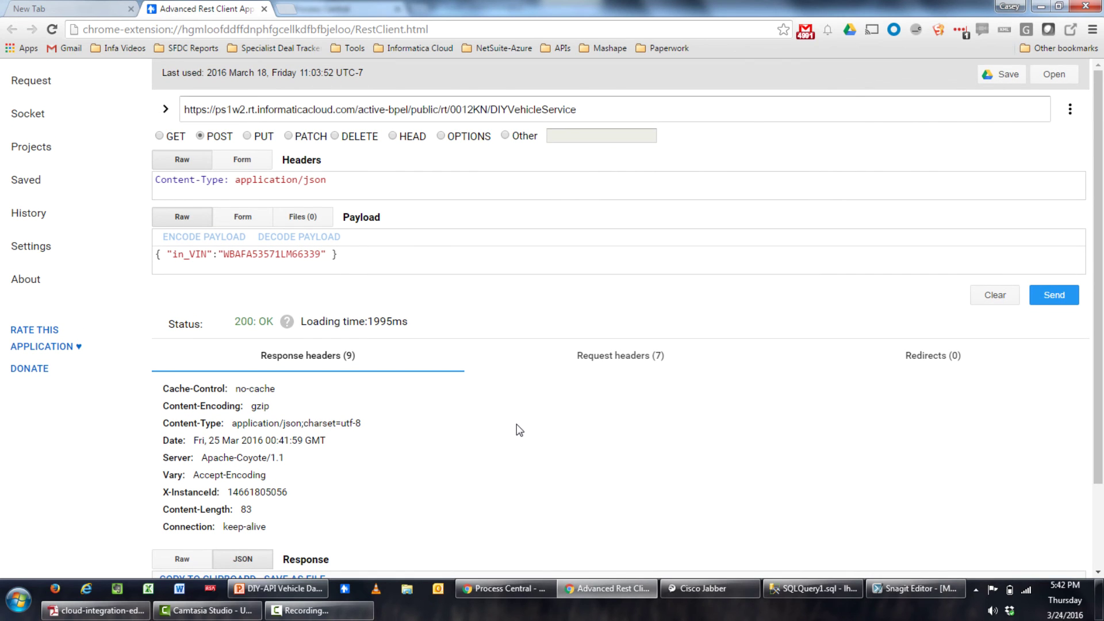
{"action": "left_click", "coordinate": [320, 254]}
{"action": "key", "text": "BackSpace"}
Restore the VIN's last digit to 8 and make the empty step a Service Call
{"action": "type", "text": "8"}
{"action": "left_click", "coordinate": [512, 584]}
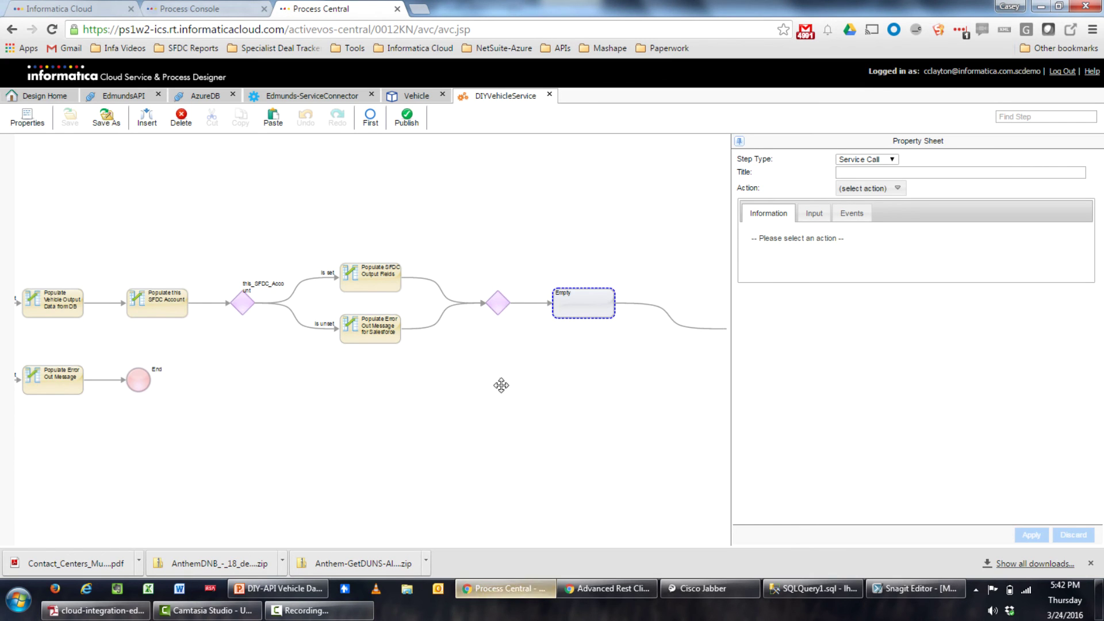
{"action": "left_click_drag", "start_coordinate": [653, 412], "coordinate": [521, 421]}
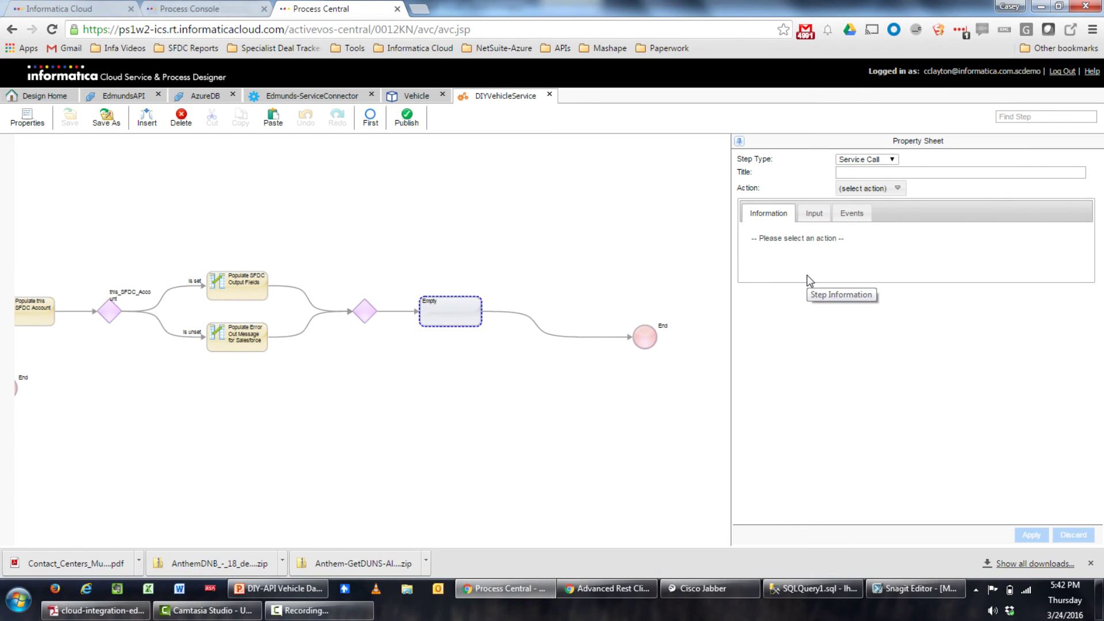
{"action": "left_click", "coordinate": [870, 160]}
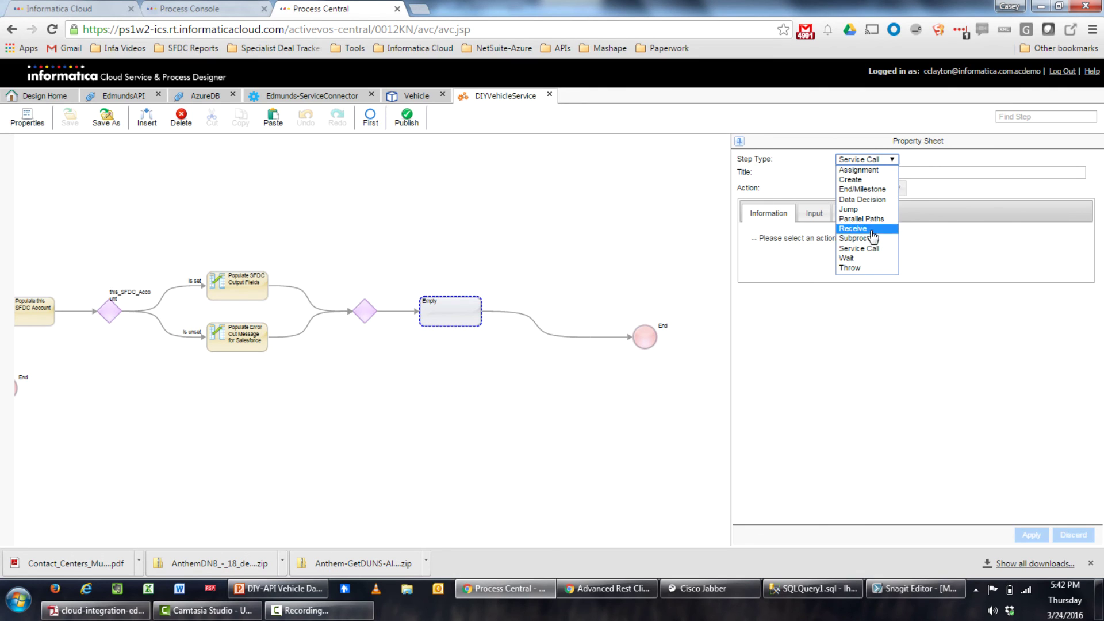
{"action": "left_click", "coordinate": [875, 253]}
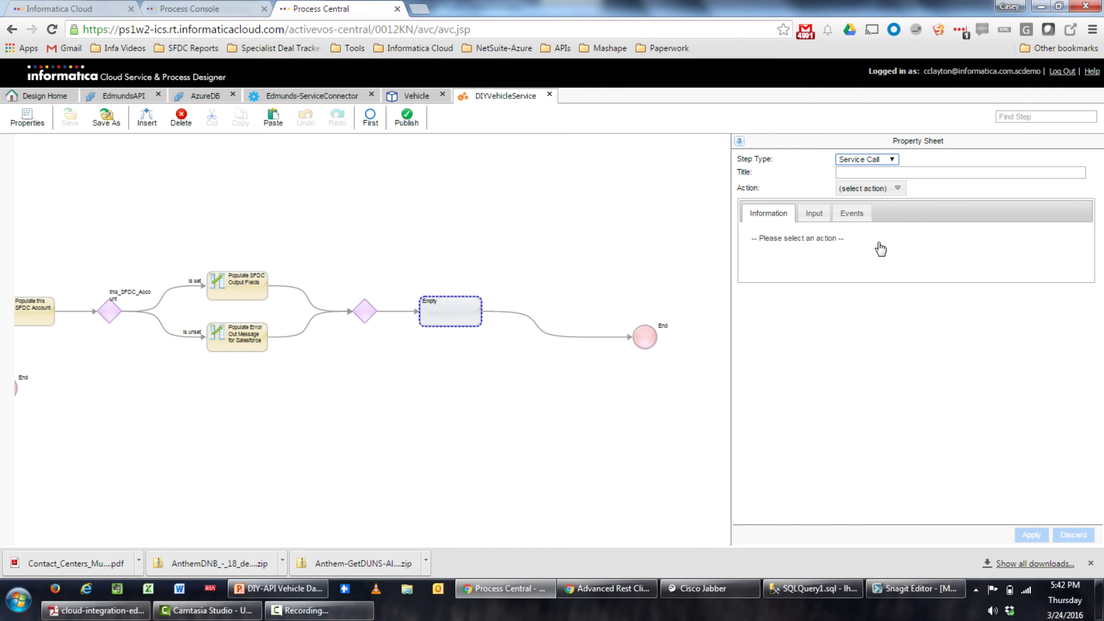
Open the Action list and review the Edmunds-ServiceConnector test results and VehicleID input
{"action": "left_click", "coordinate": [900, 191]}
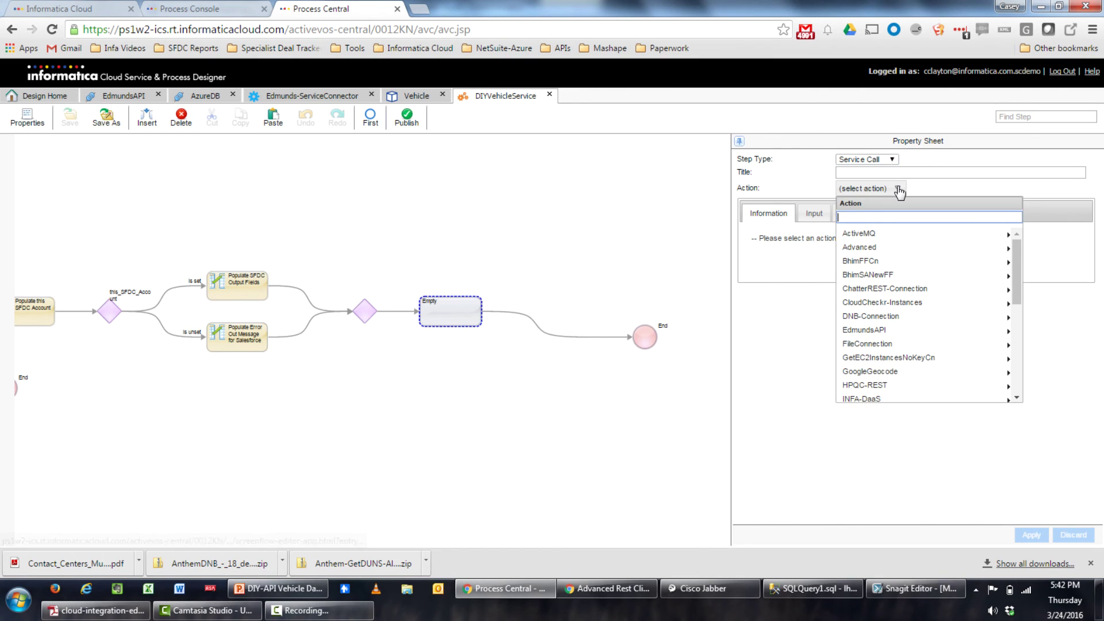
{"action": "left_click", "coordinate": [335, 94]}
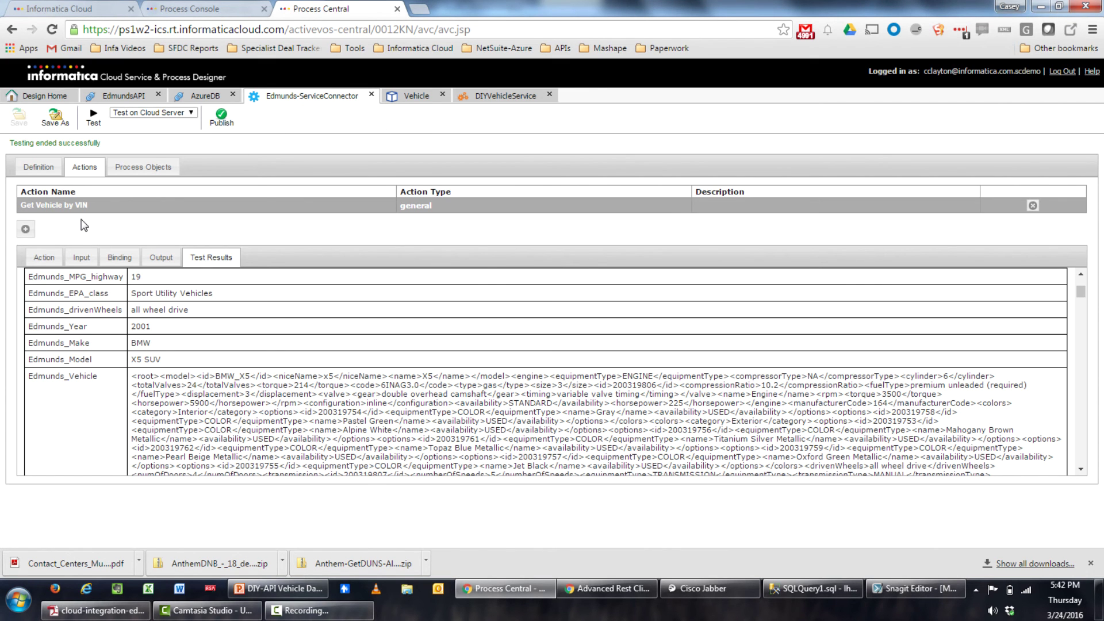
{"action": "left_click", "coordinate": [81, 257]}
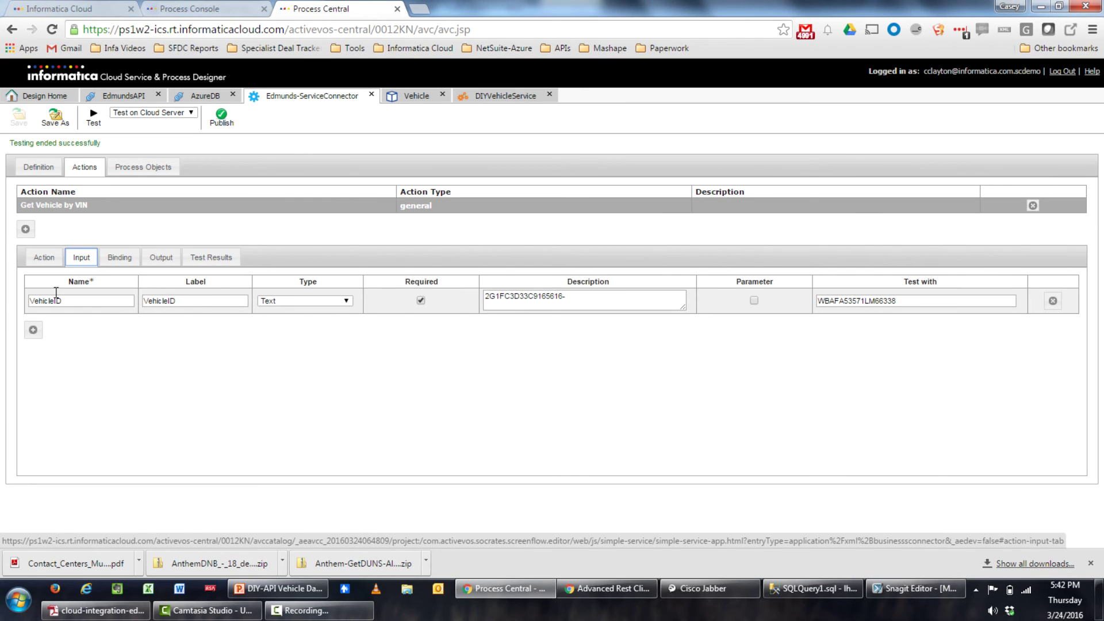
{"action": "left_click", "coordinate": [498, 96]}
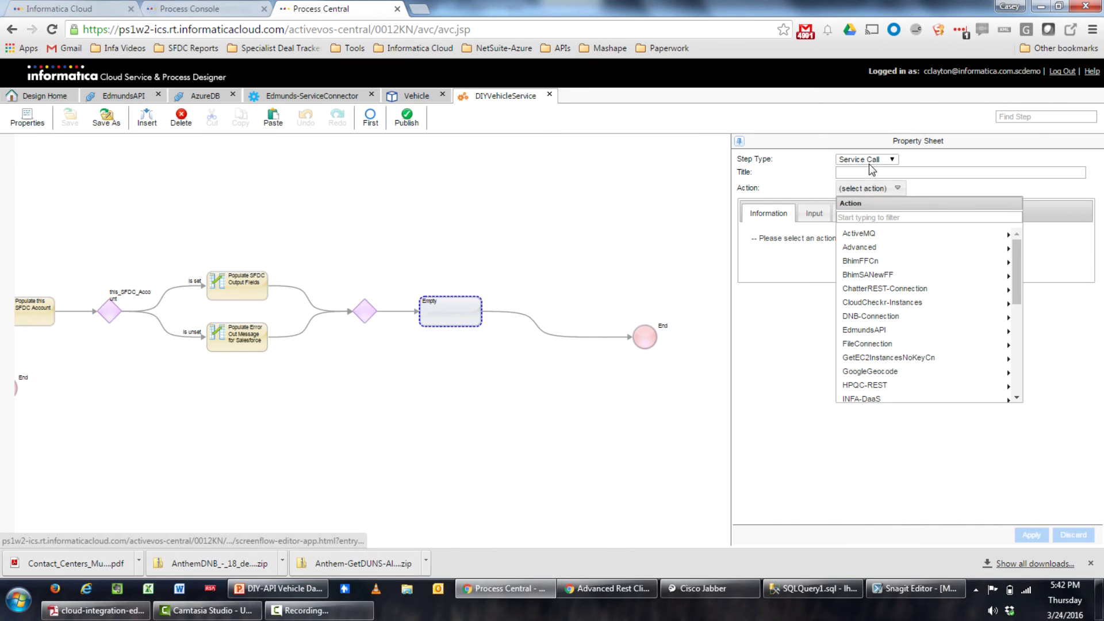
Set the service call to EdmundsAPI's Get Vehicle by VIN with VehicleID taken from the in_VIN field
{"action": "left_click", "coordinate": [913, 329]}
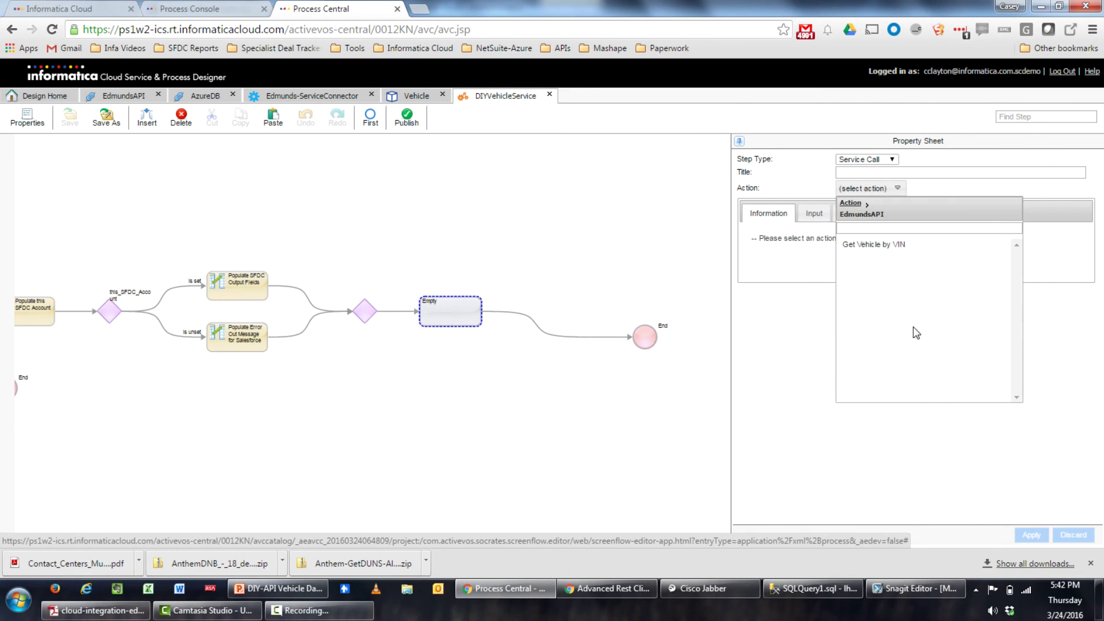
{"action": "left_click", "coordinate": [892, 246]}
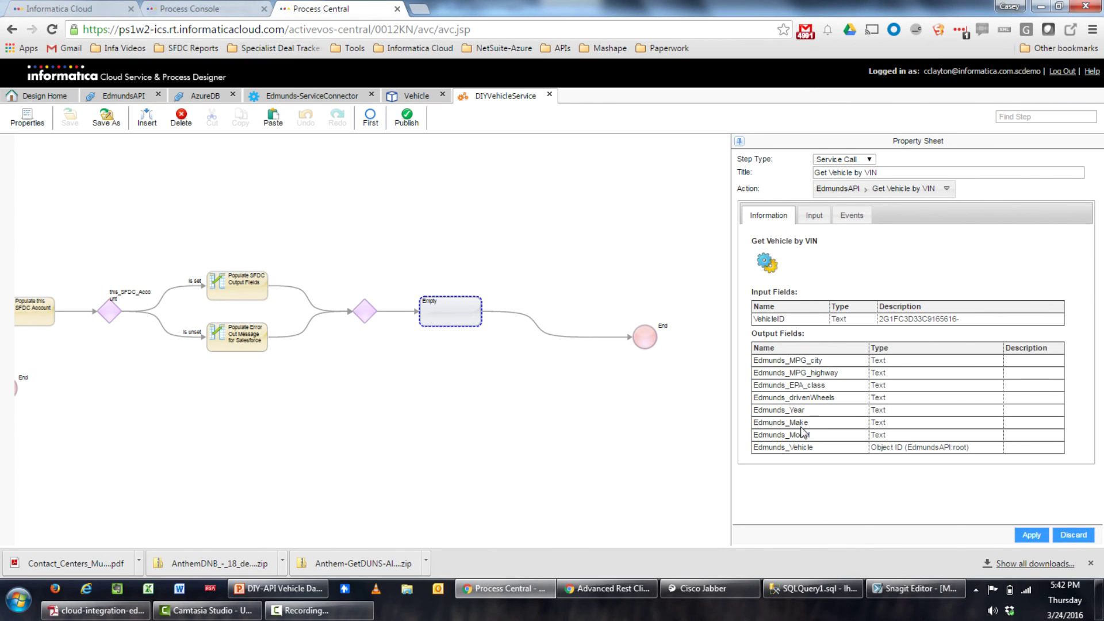
{"action": "left_click", "coordinate": [814, 216]}
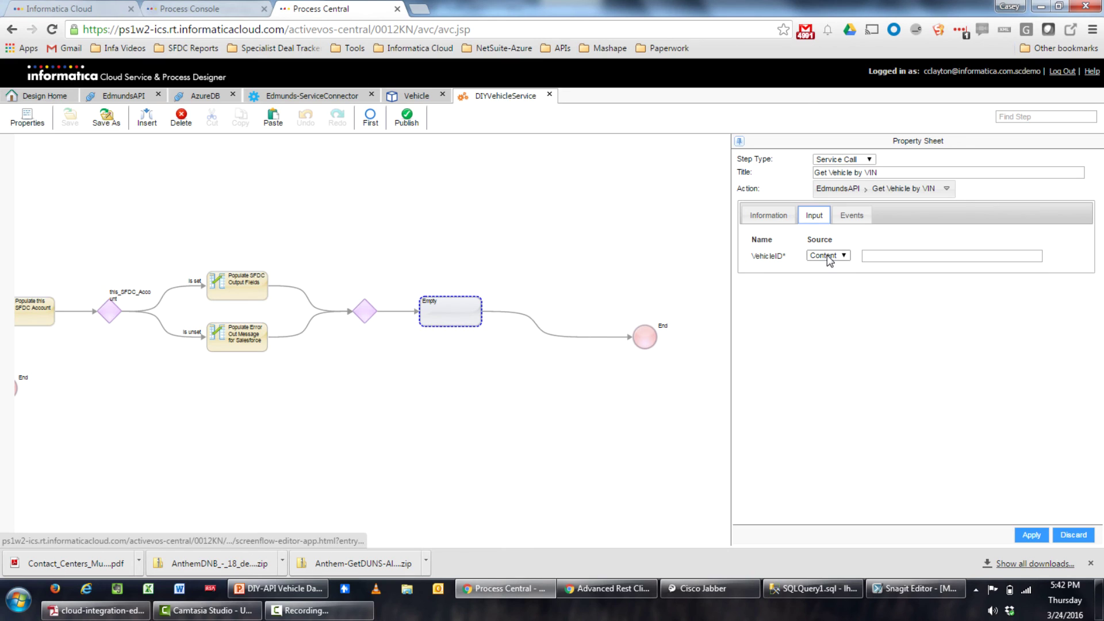
{"action": "left_click", "coordinate": [844, 256]}
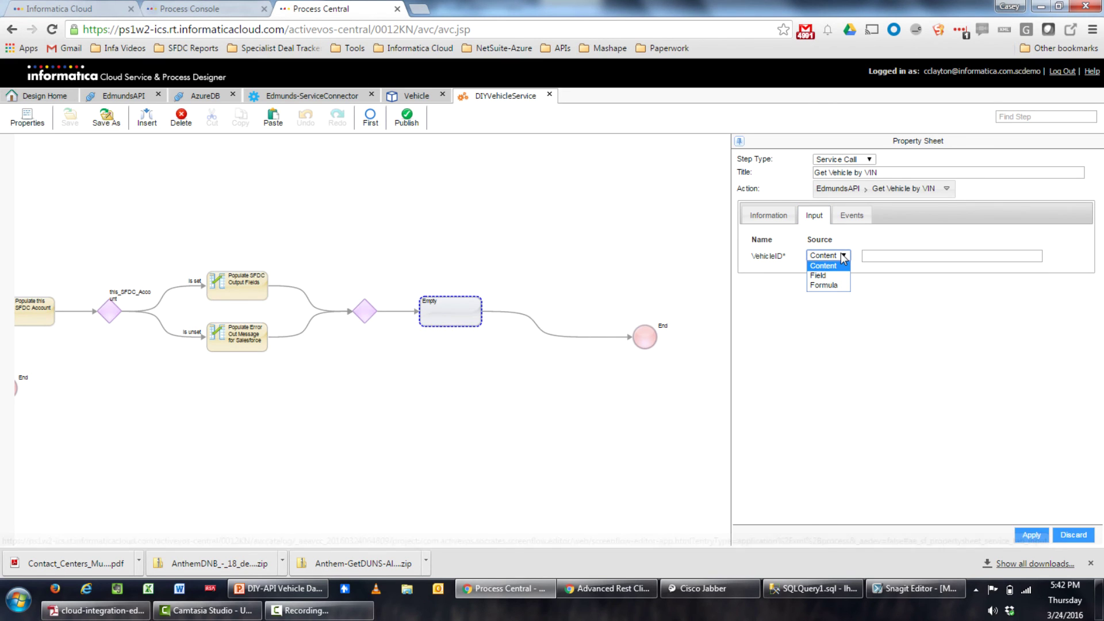
{"action": "left_click", "coordinate": [833, 277]}
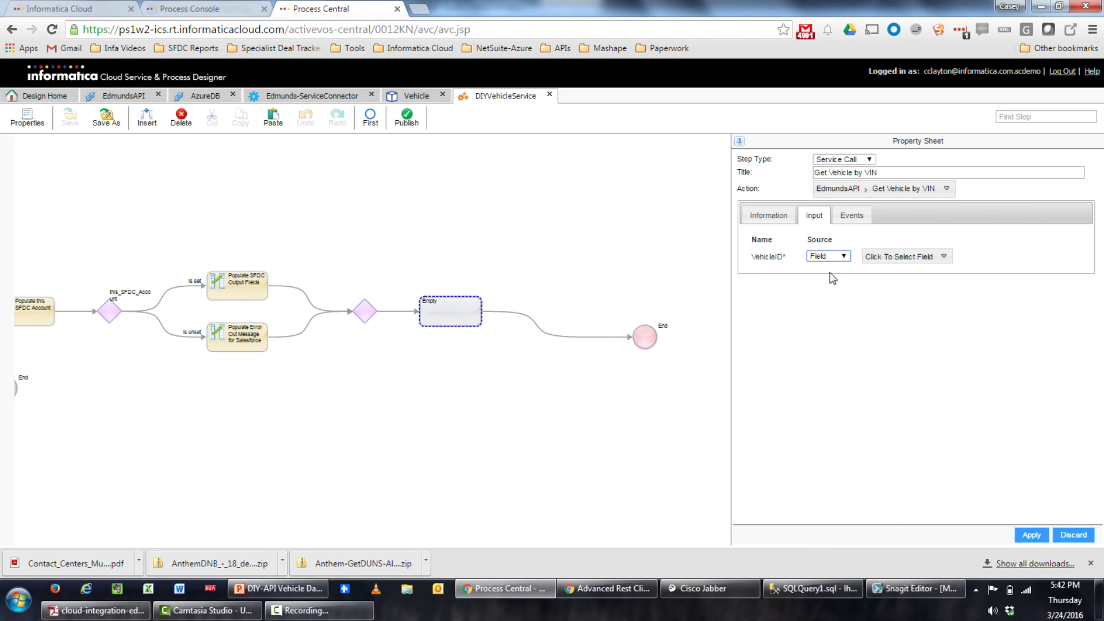
{"action": "left_click", "coordinate": [893, 259]}
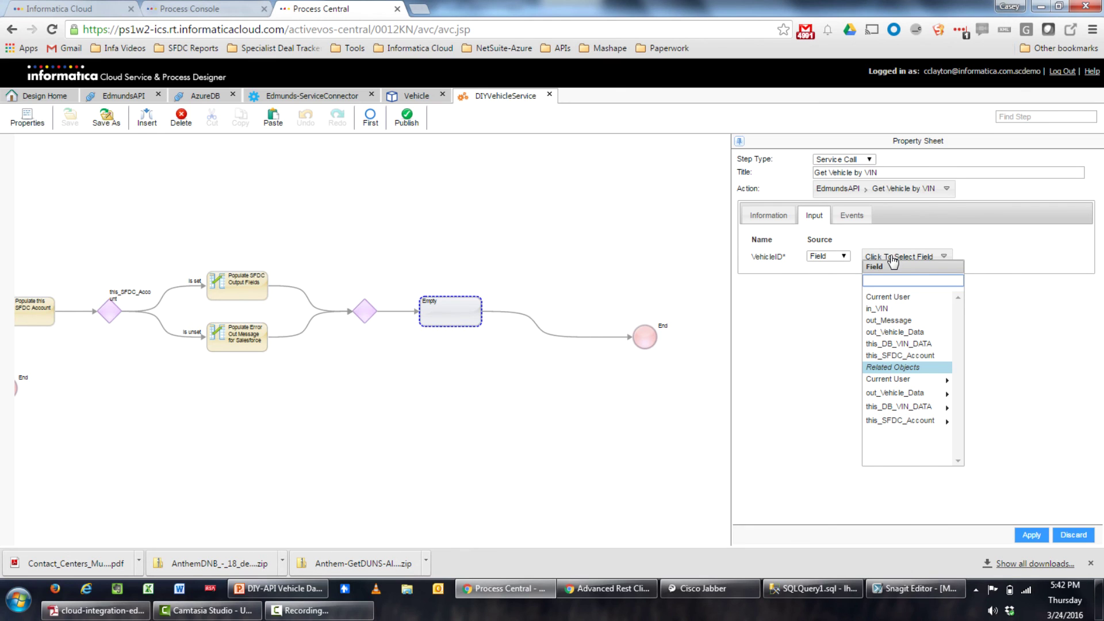
{"action": "left_click", "coordinate": [895, 309]}
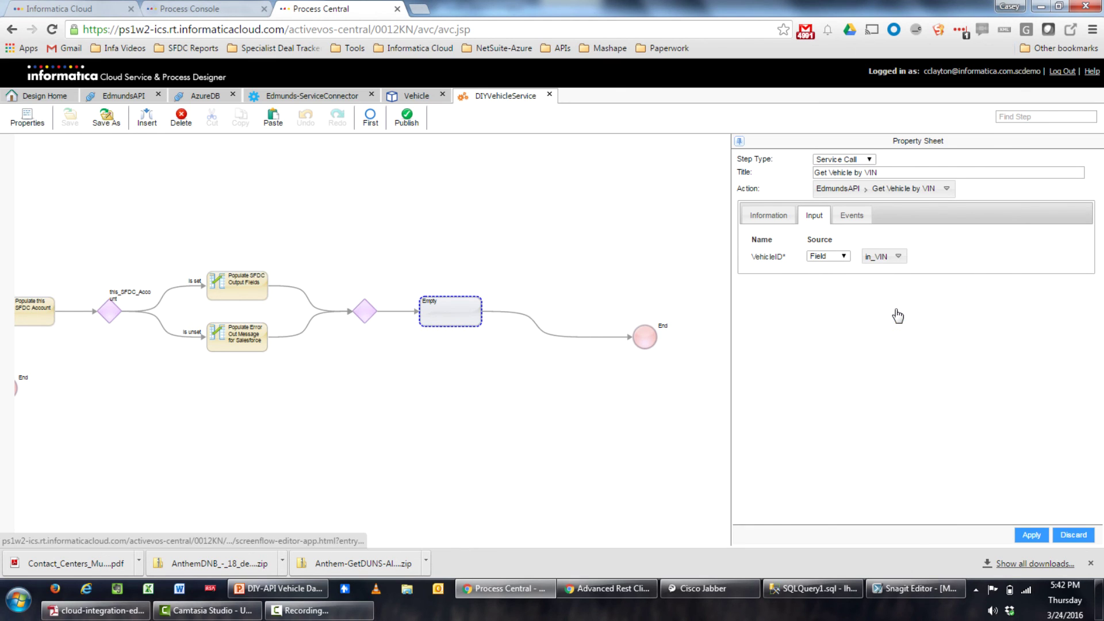
{"action": "left_click", "coordinate": [1031, 537]}
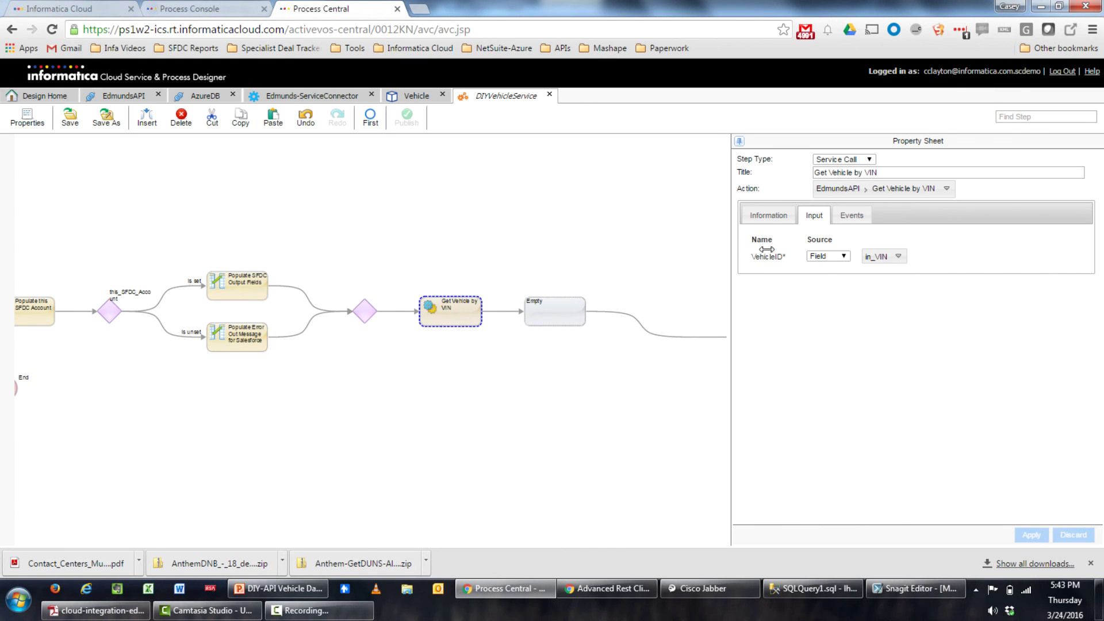
{"action": "left_click", "coordinate": [768, 216]}
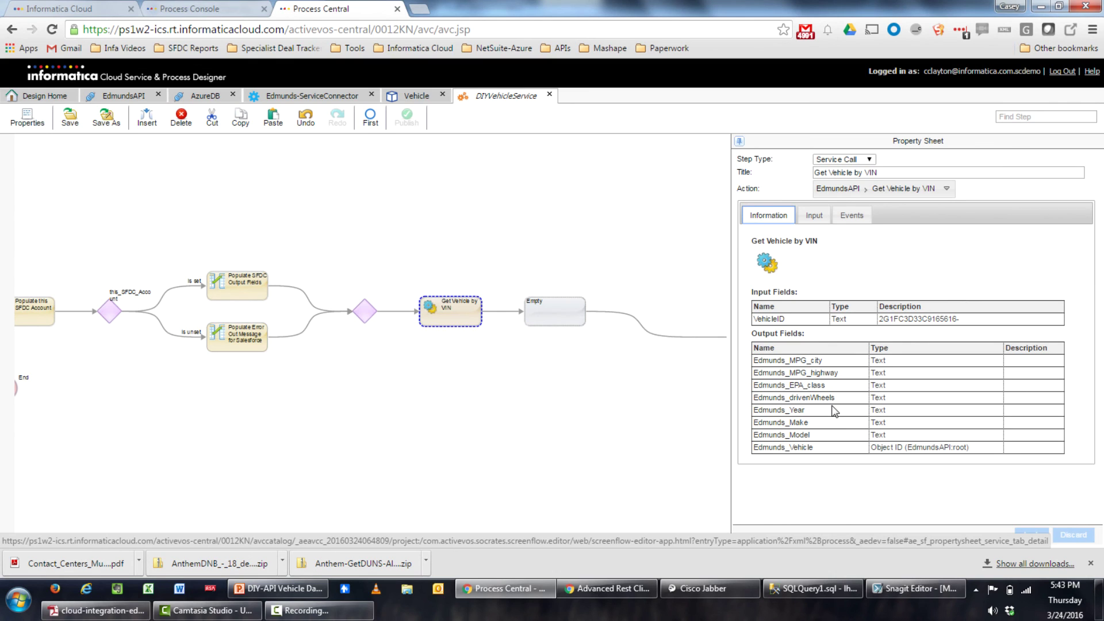
{"action": "left_click", "coordinate": [571, 324]}
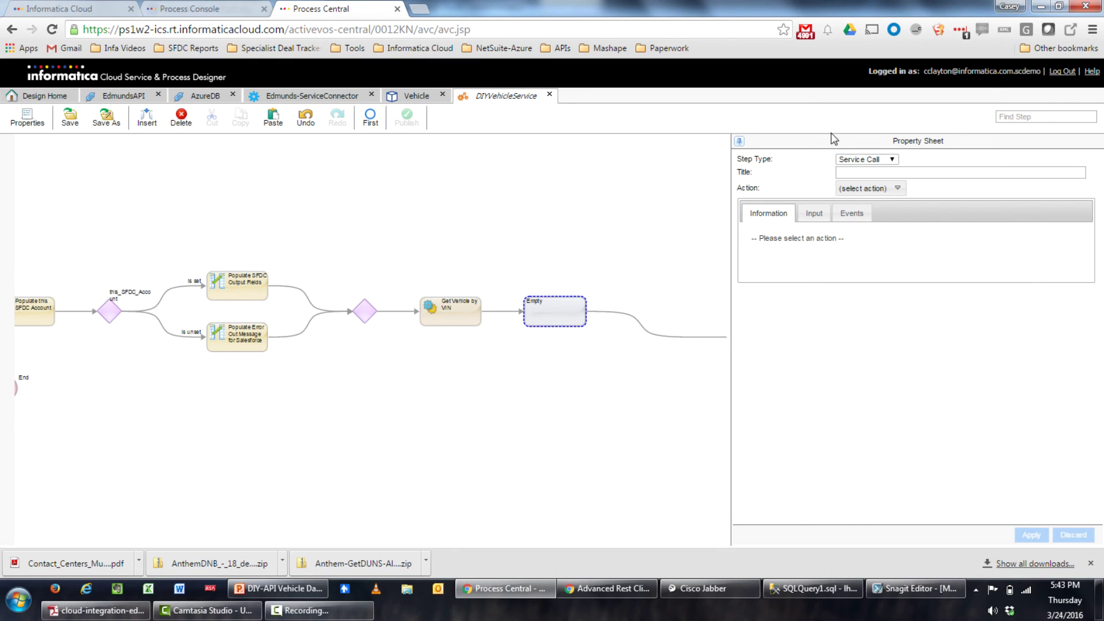
Make the step an Assignment and add out_Vehicle_Data's MPG City field
{"action": "left_click", "coordinate": [861, 162]}
{"action": "left_click", "coordinate": [865, 169]}
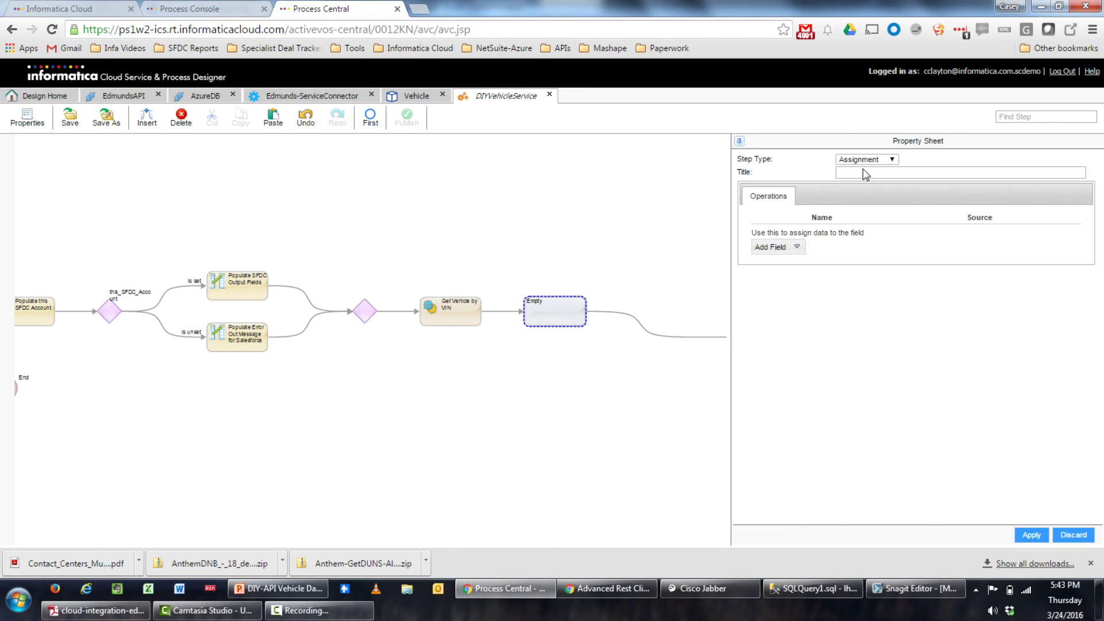
{"action": "left_click", "coordinate": [797, 248]}
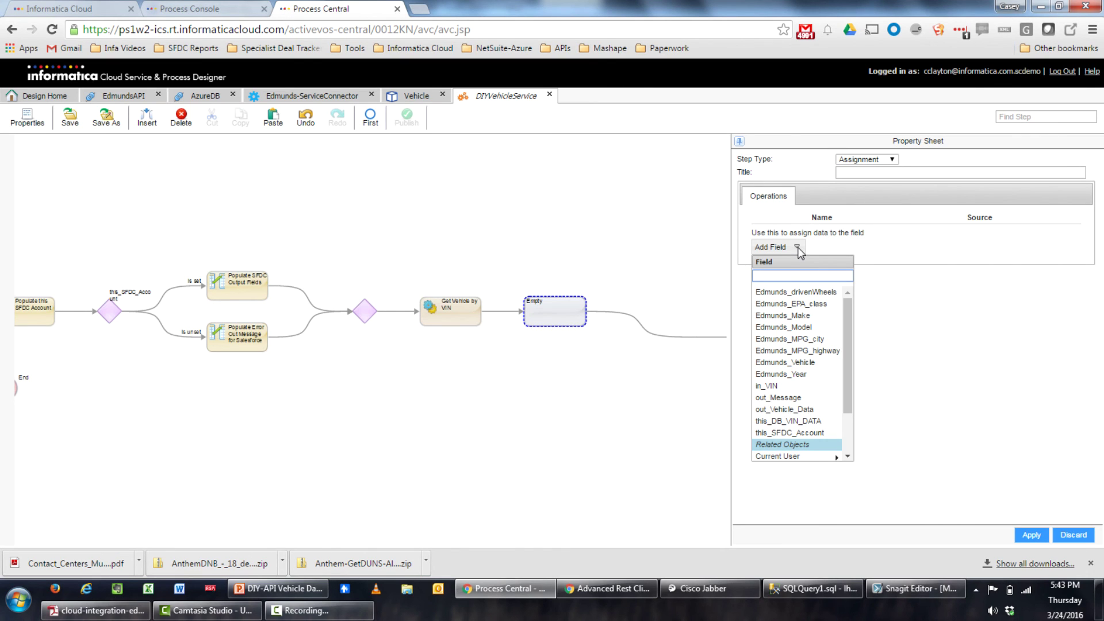
{"action": "scroll", "coordinate": [793, 312], "scroll_direction": "down", "scroll_amount": 3}
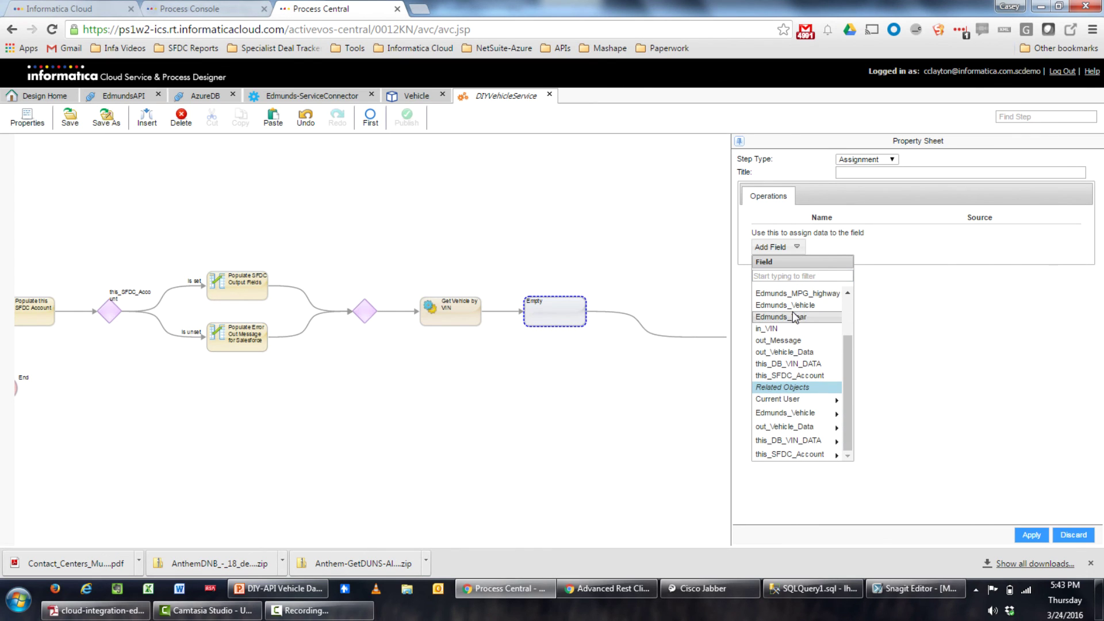
{"action": "left_click", "coordinate": [802, 428]}
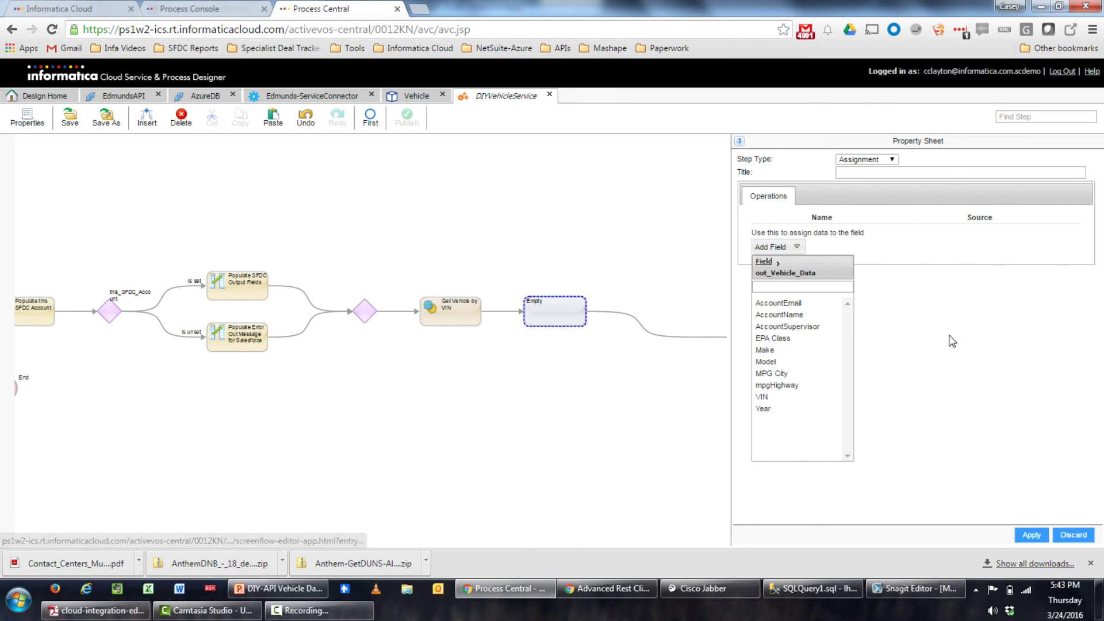
{"action": "left_click", "coordinate": [794, 376]}
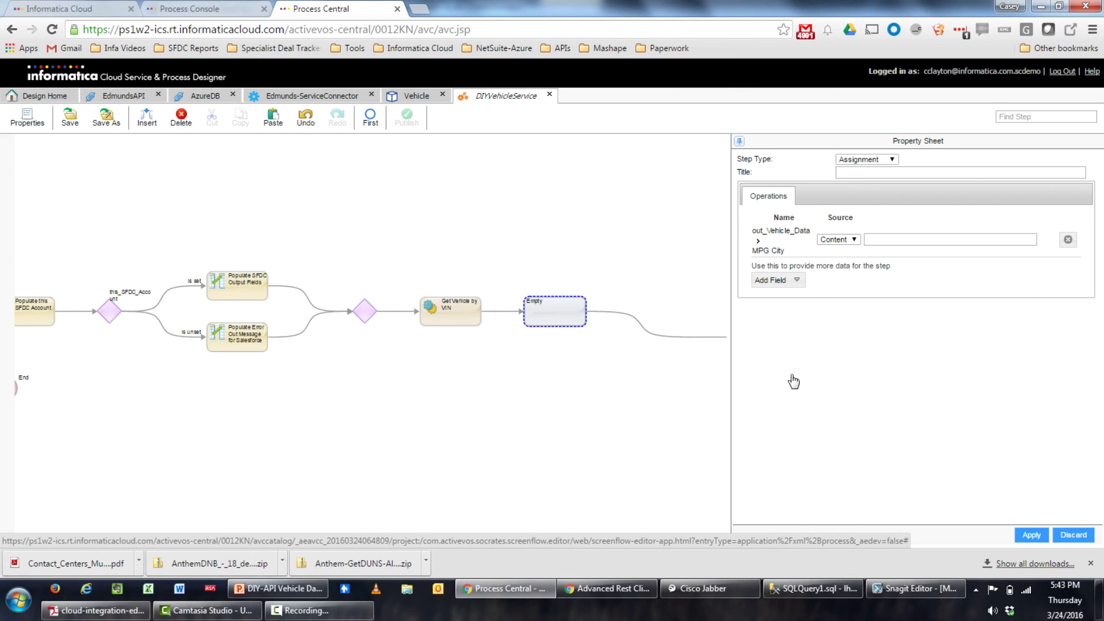
Add out_Vehicle_Data's mpgHighway and EPA Class fields to the assignment
{"action": "left_click", "coordinate": [786, 284]}
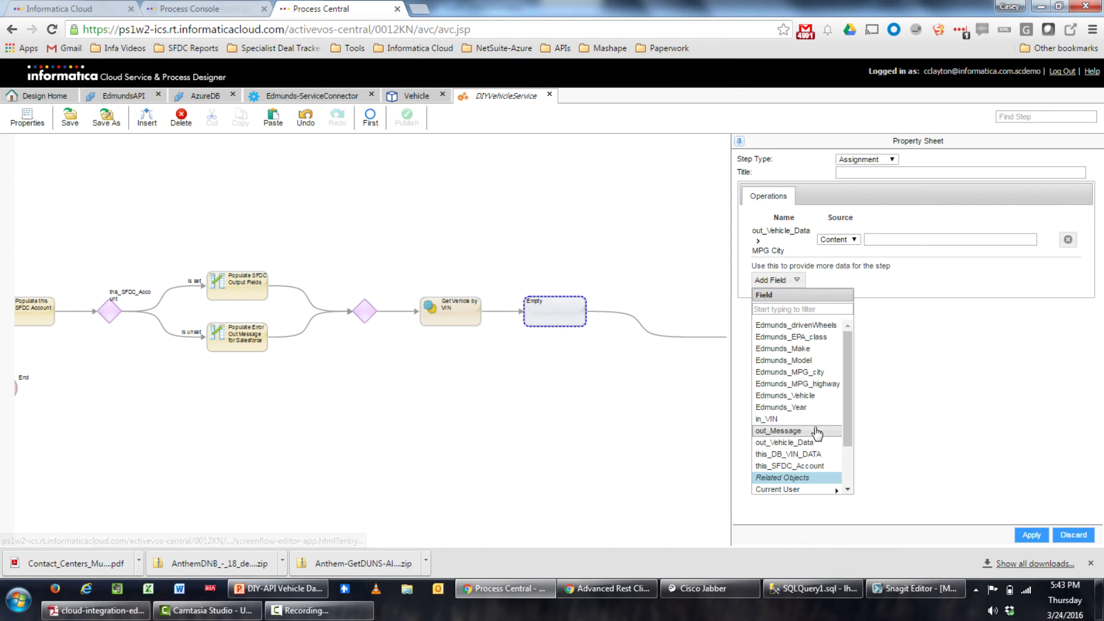
{"action": "scroll", "coordinate": [805, 437], "scroll_direction": "down", "scroll_amount": 2}
{"action": "left_click", "coordinate": [818, 464]}
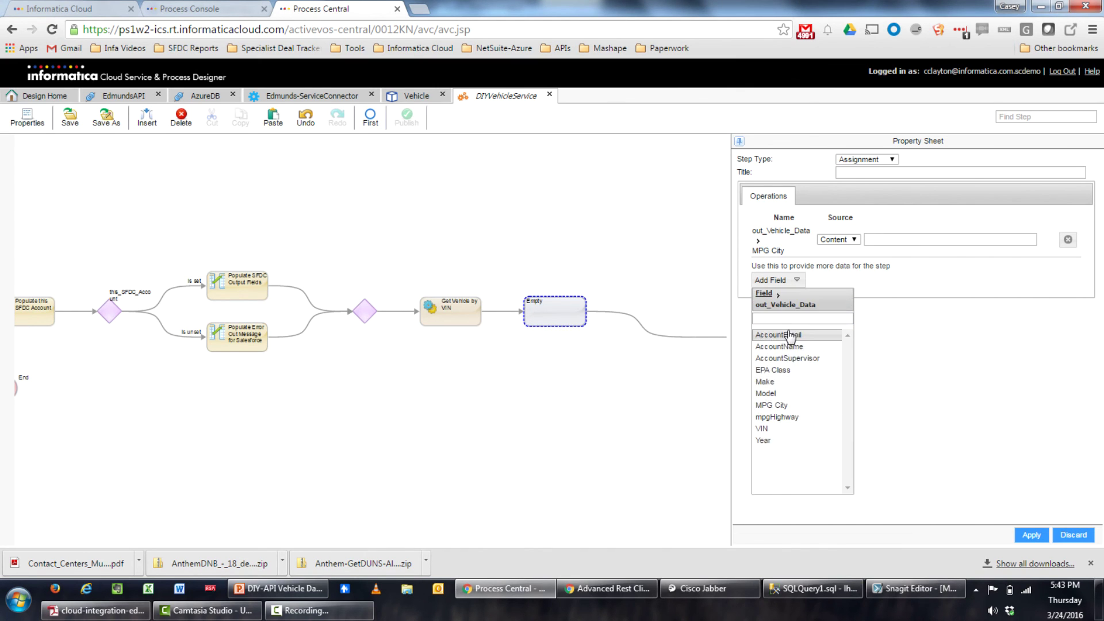
{"action": "left_click", "coordinate": [805, 426]}
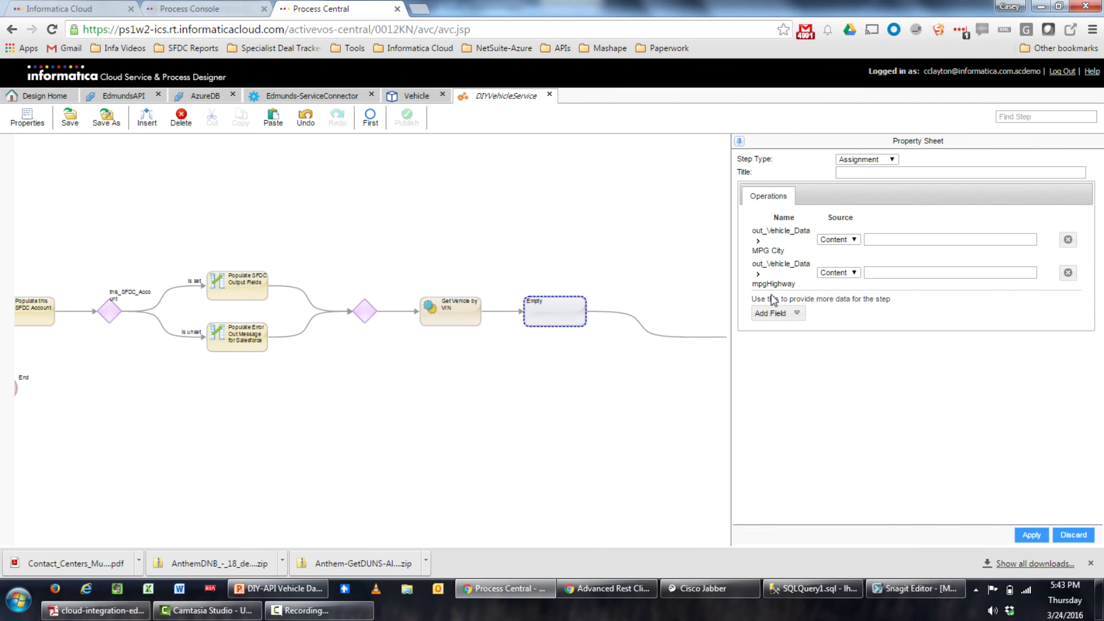
{"action": "left_click", "coordinate": [781, 313]}
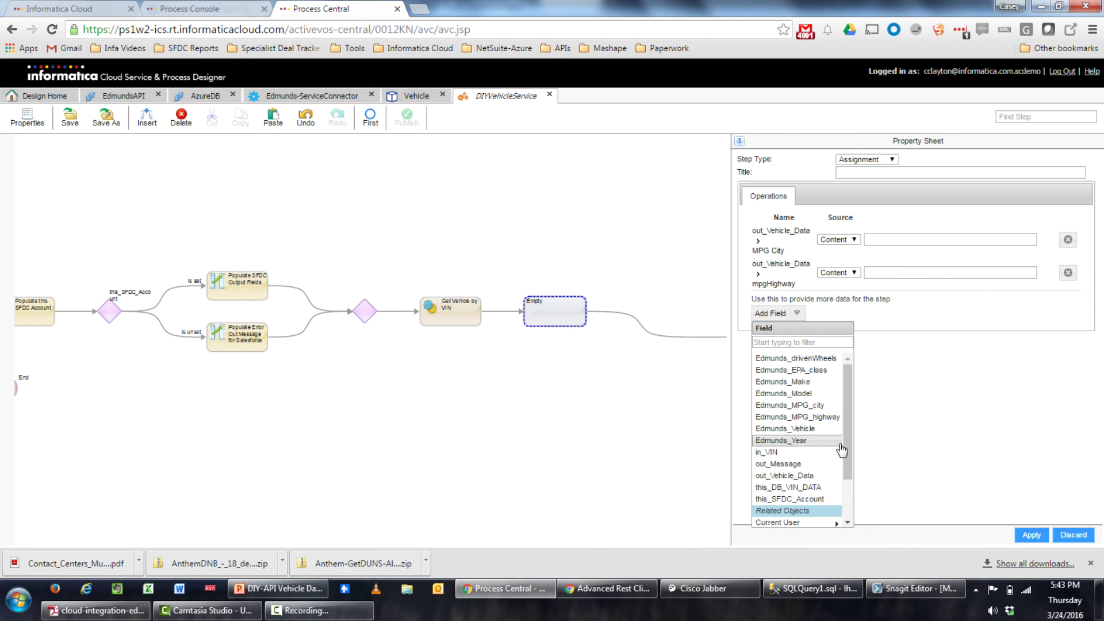
{"action": "scroll", "coordinate": [832, 472], "scroll_direction": "down", "scroll_amount": 1}
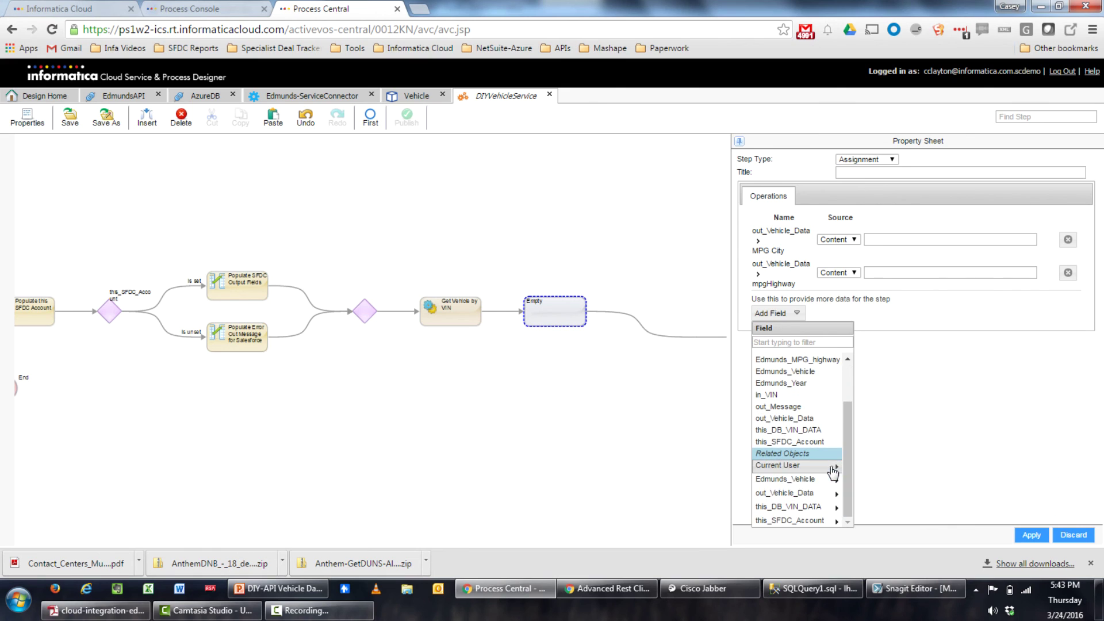
{"action": "left_click", "coordinate": [814, 497]}
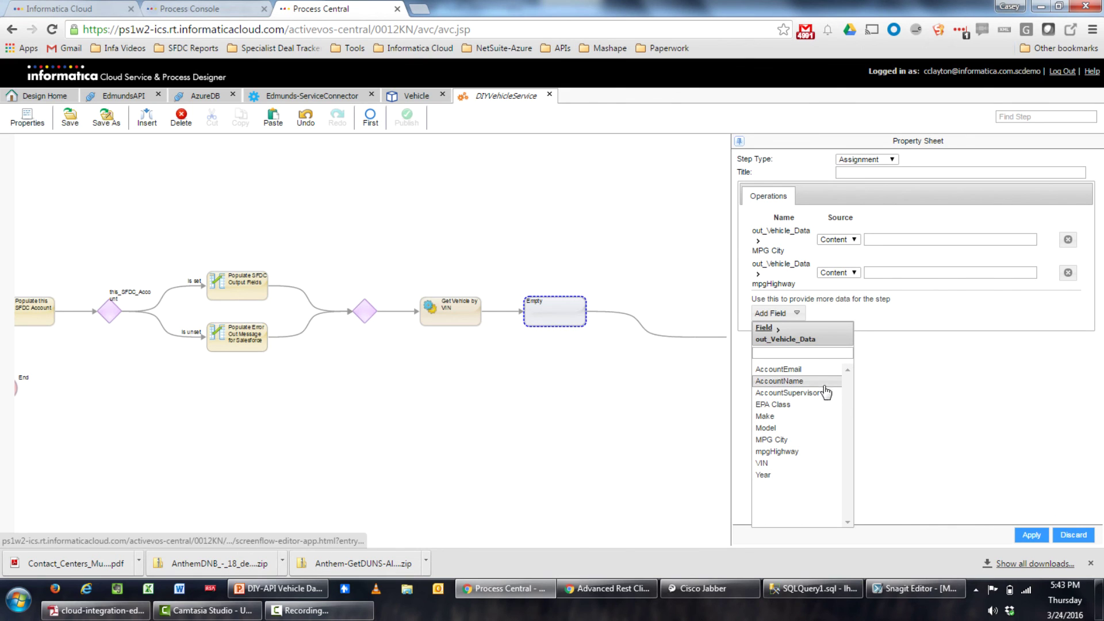
{"action": "left_click", "coordinate": [798, 406]}
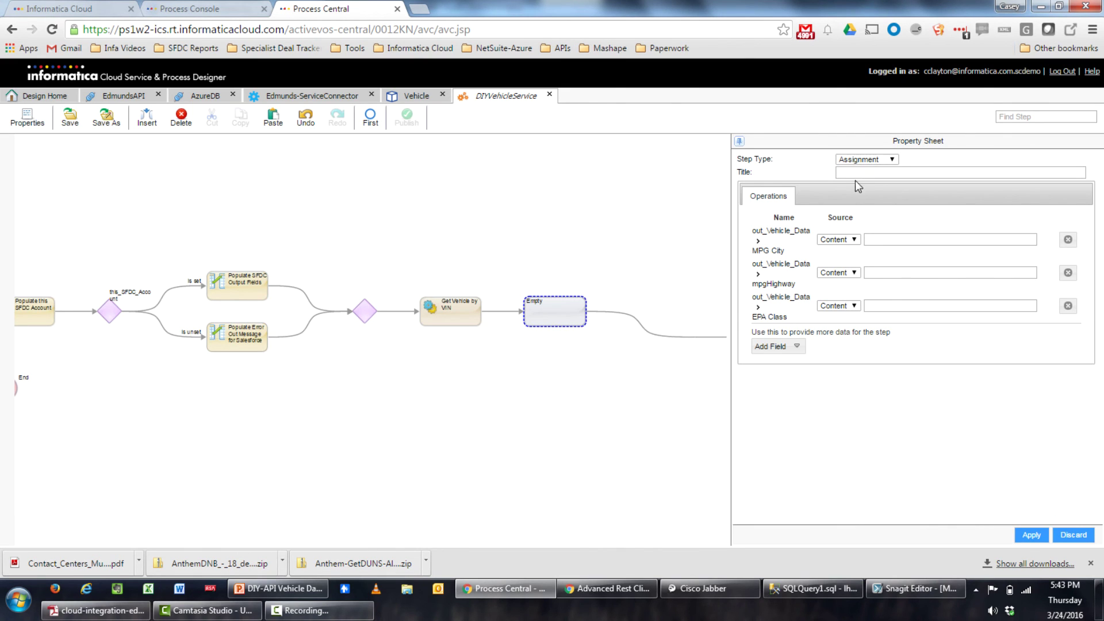
Fill MPG City, mpgHighway and EPA Class from Edmunds_MPG_city, Edmunds_MPG_highway and Edmunds_EPA_class
{"action": "left_click", "coordinate": [841, 240]}
{"action": "left_click", "coordinate": [841, 259]}
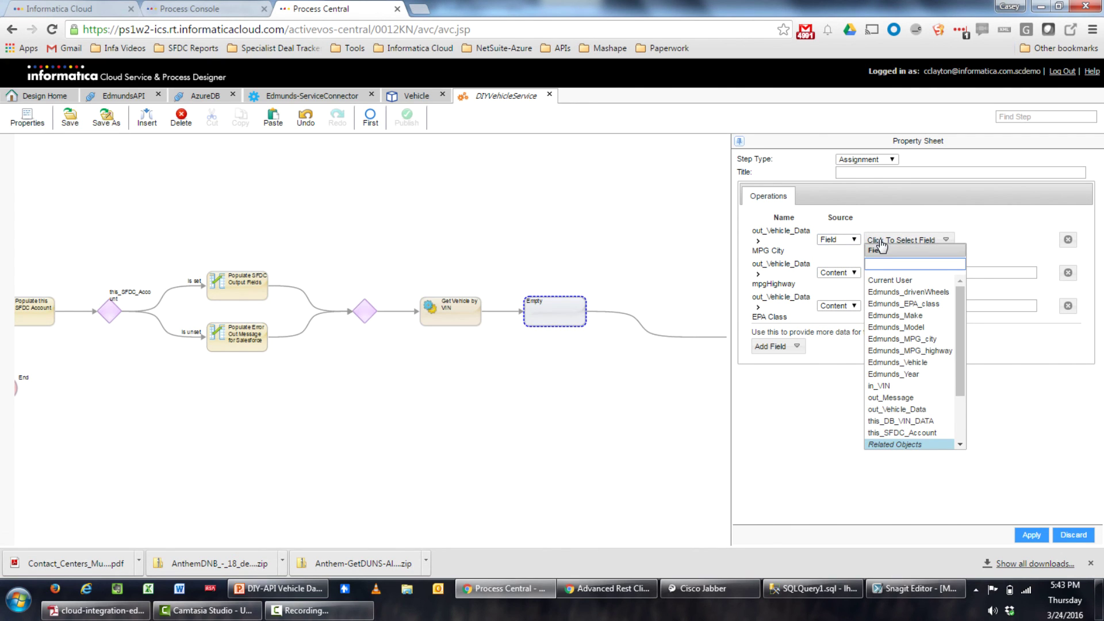
{"action": "left_click", "coordinate": [916, 343]}
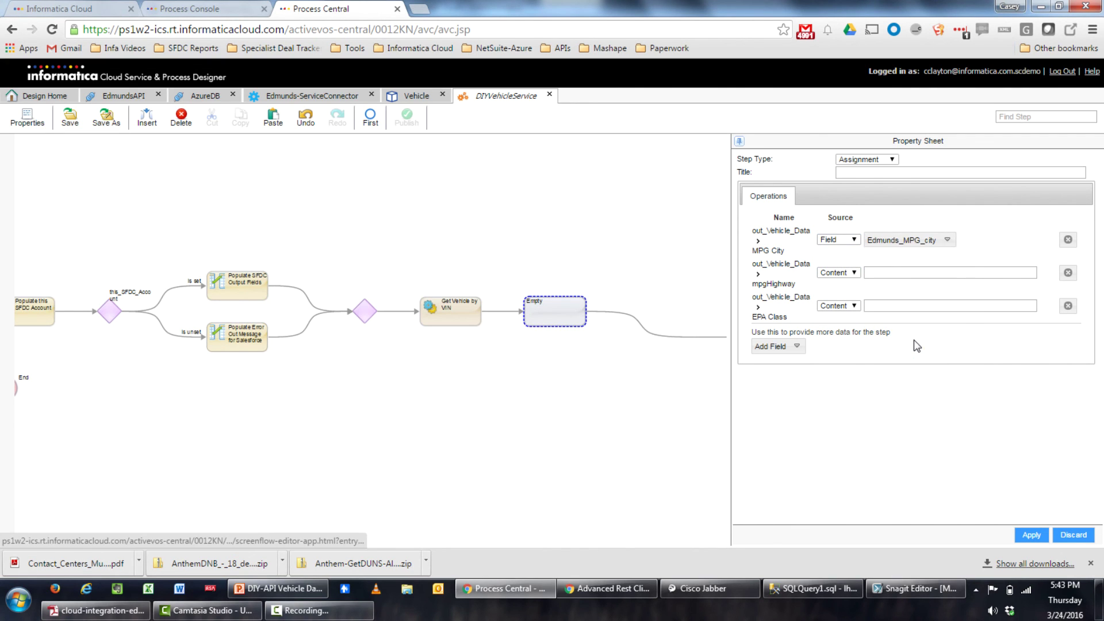
{"action": "left_click", "coordinate": [825, 272]}
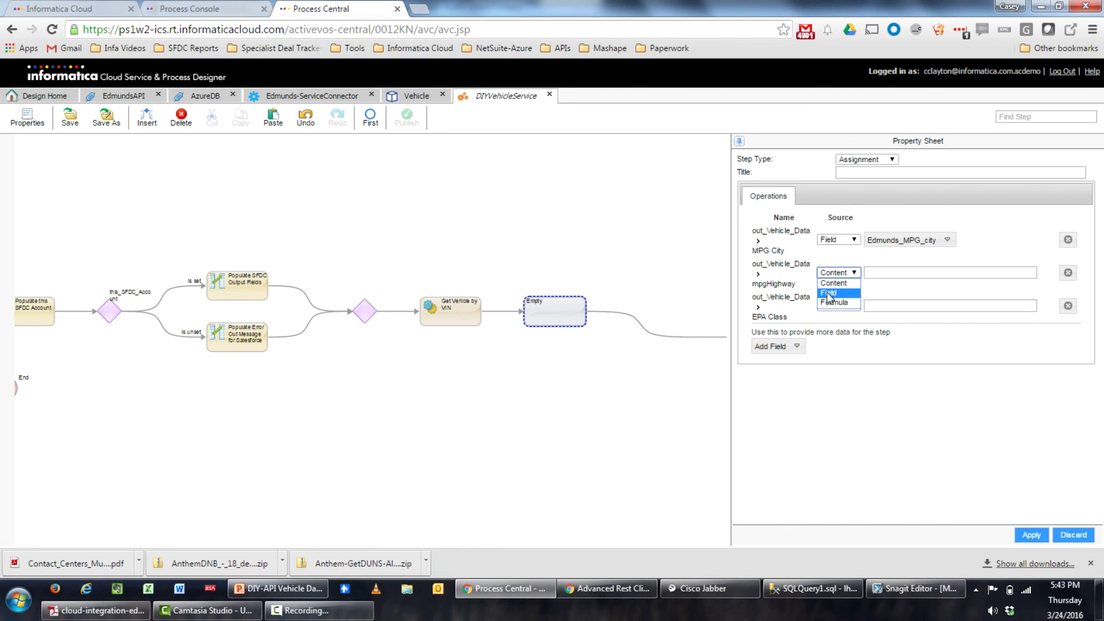
{"action": "left_click", "coordinate": [828, 291]}
{"action": "left_click", "coordinate": [890, 281]}
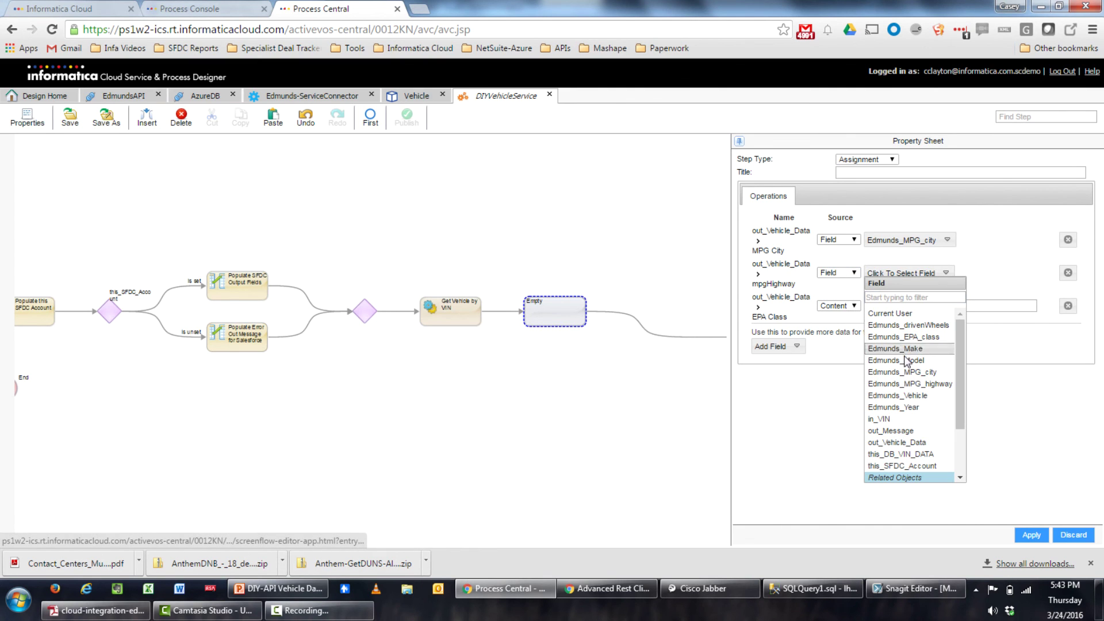
{"action": "left_click", "coordinate": [929, 384]}
{"action": "left_click", "coordinate": [831, 305]}
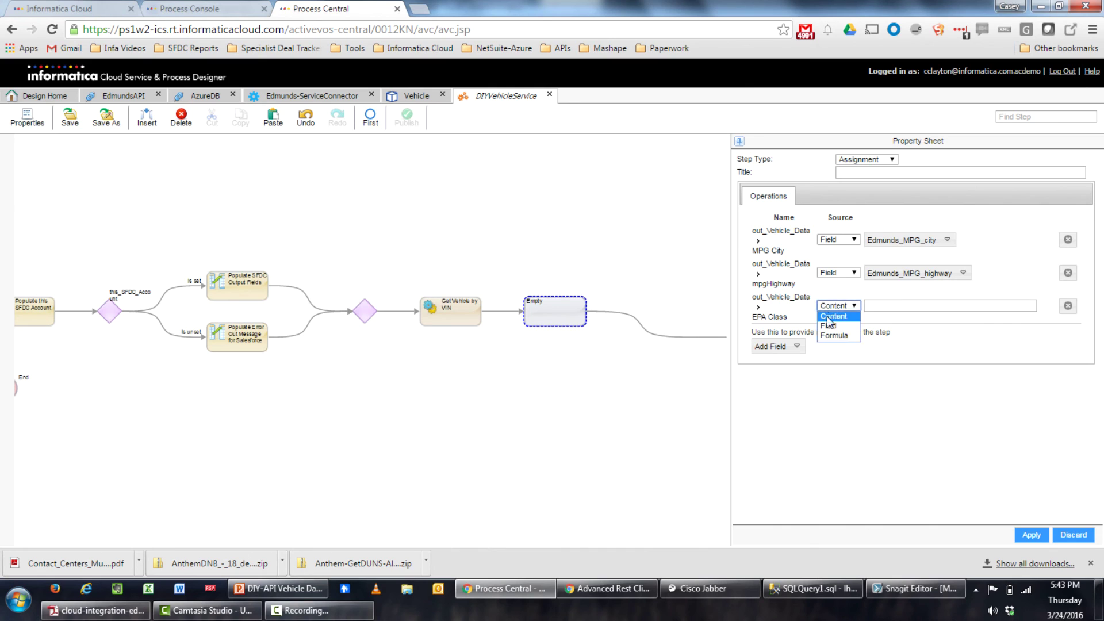
{"action": "left_click", "coordinate": [833, 327]}
{"action": "left_click", "coordinate": [875, 313]}
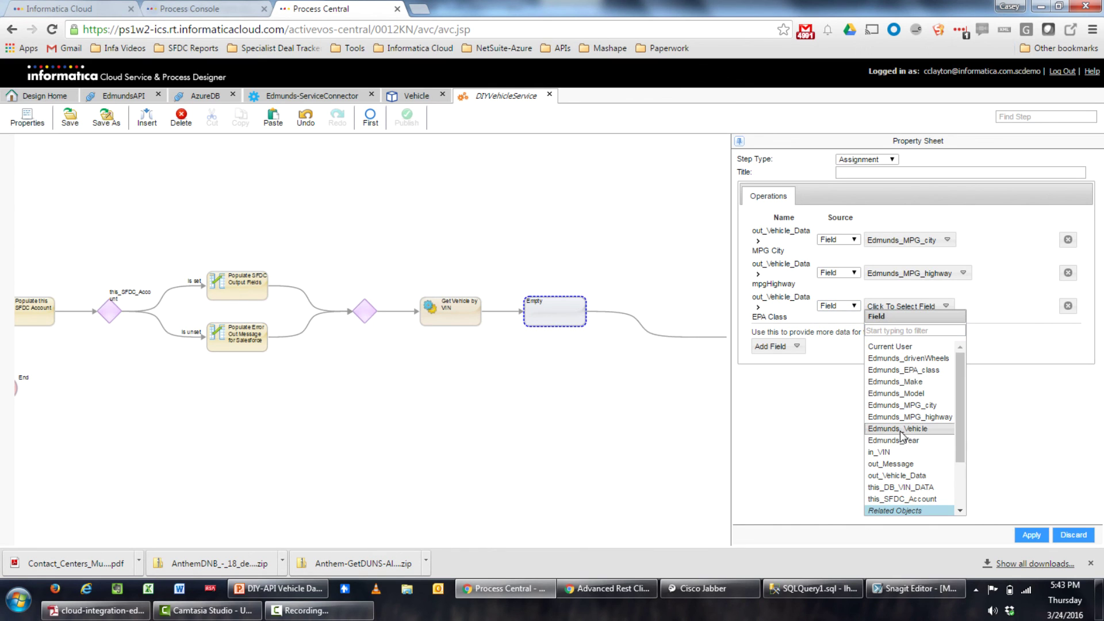
{"action": "left_click", "coordinate": [931, 370]}
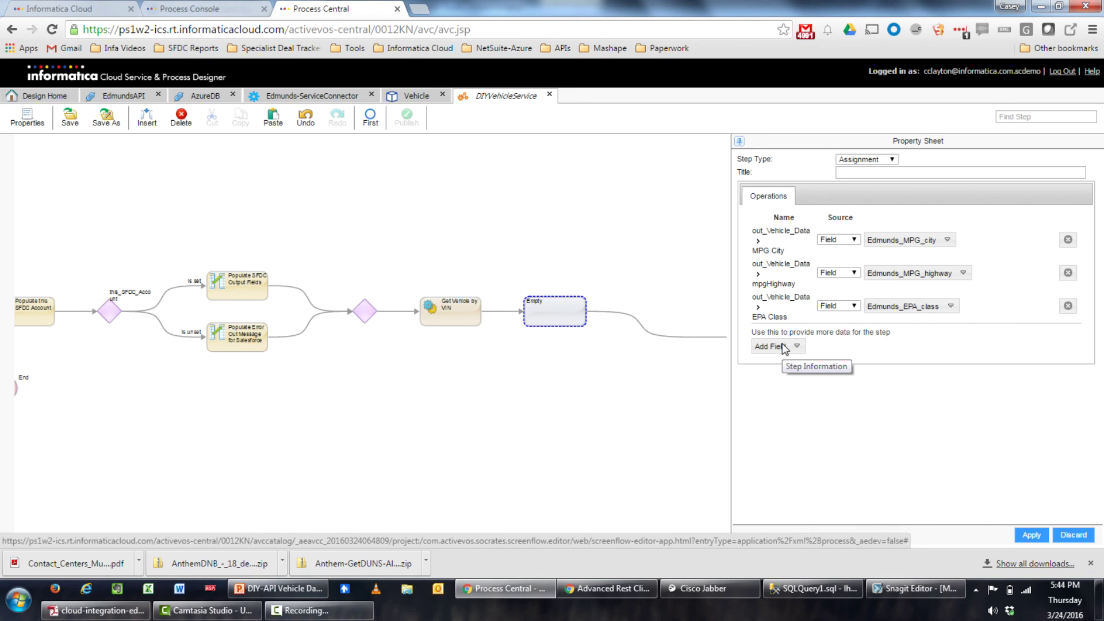
Title the assignment step 'Populate Output WS Fields'
{"action": "left_click", "coordinate": [881, 171]}
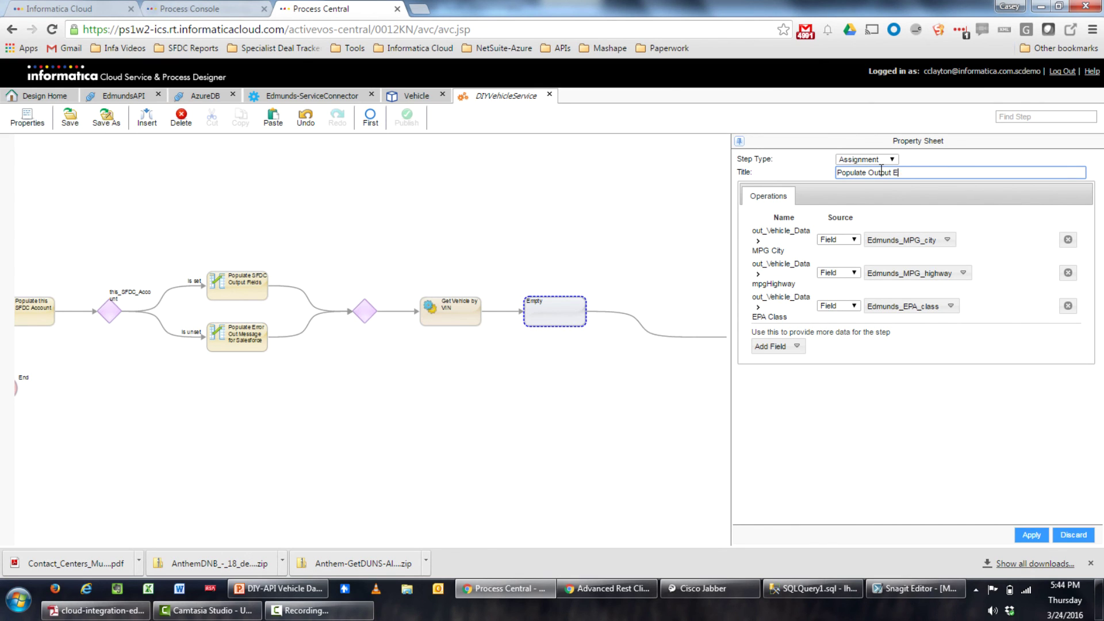
{"action": "type", "text": "s"}
{"action": "left_click", "coordinate": [1031, 534]}
Delete the leftover empty step and save the process
{"action": "left_click_drag", "start_coordinate": [667, 426], "coordinate": [501, 437]}
{"action": "left_click", "coordinate": [499, 327]}
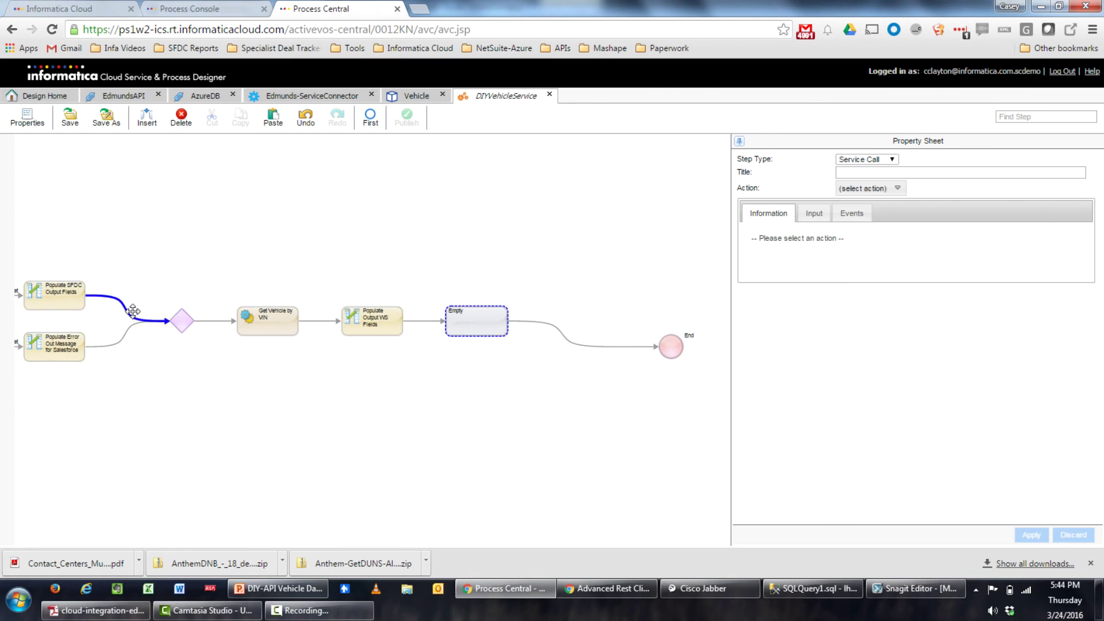
{"action": "left_click", "coordinate": [180, 117]}
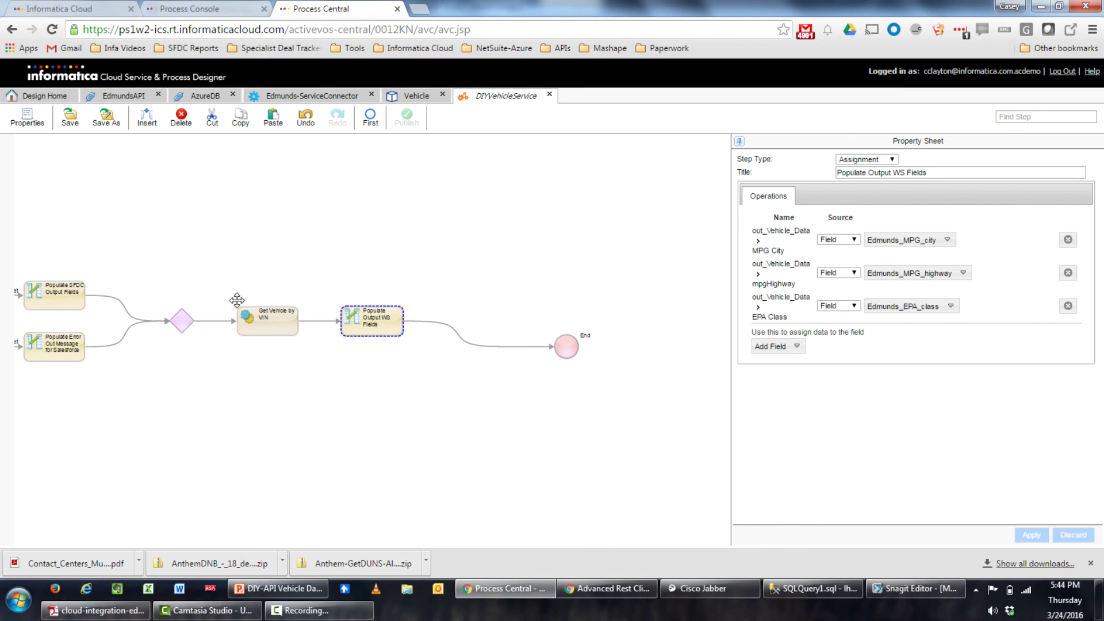
{"action": "left_click_drag", "start_coordinate": [191, 243], "coordinate": [409, 251]}
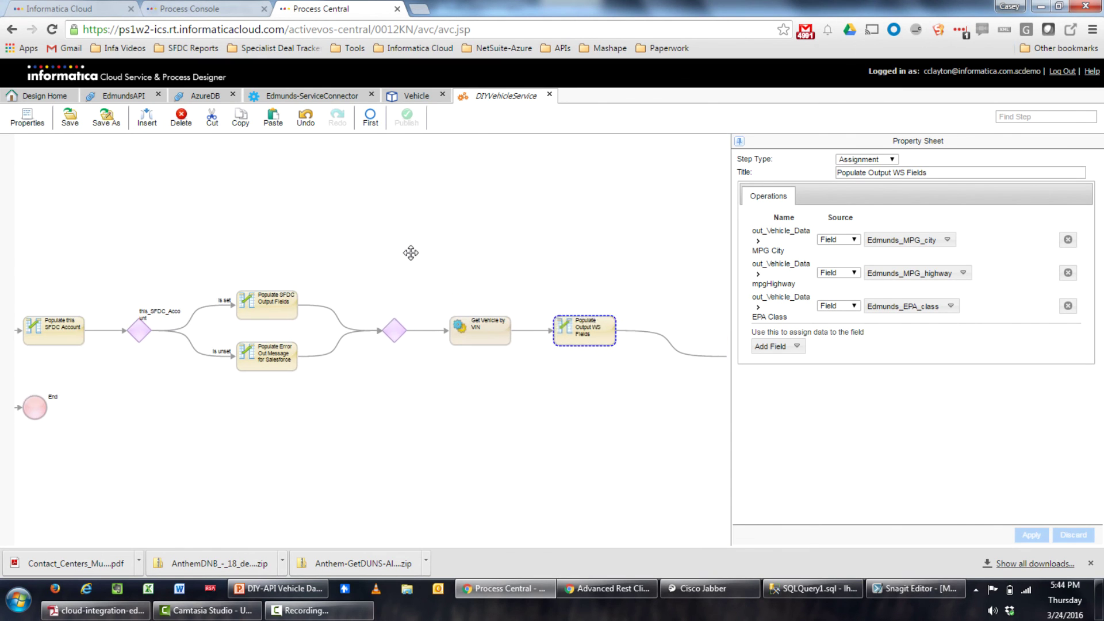
{"action": "left_click", "coordinate": [74, 127]}
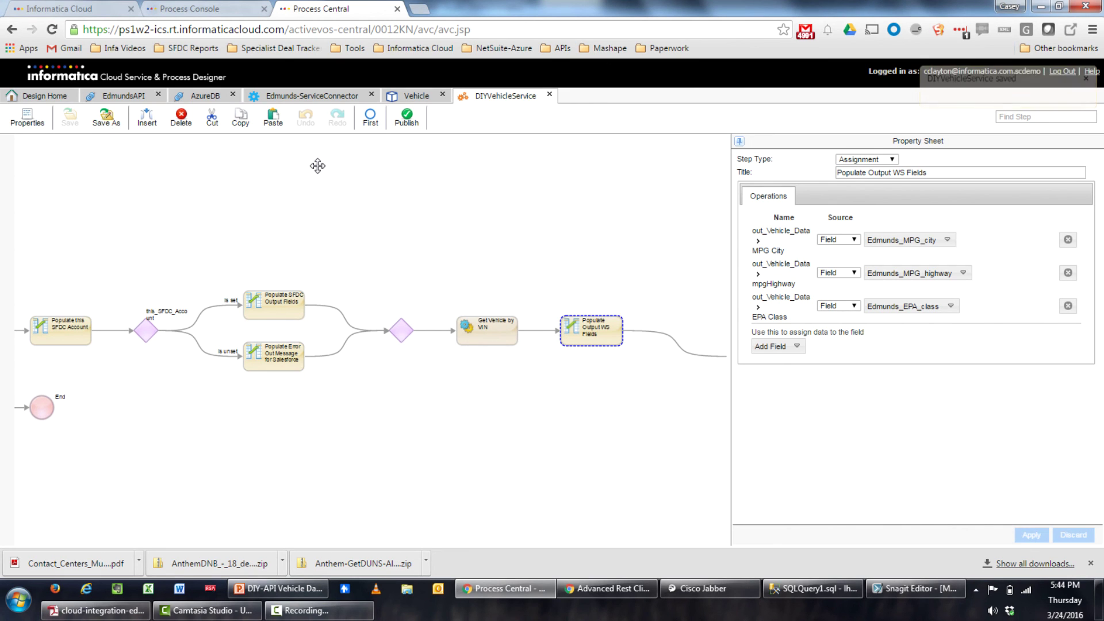
Publish the DIYVehicleService process
{"action": "left_click_drag", "start_coordinate": [173, 261], "coordinate": [461, 222]}
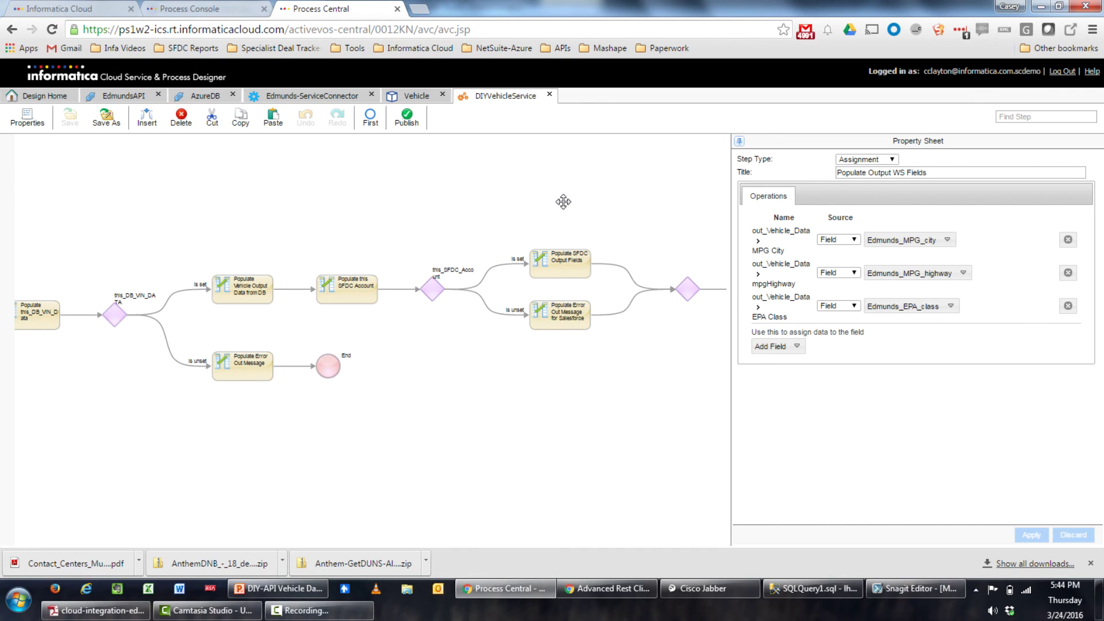
{"action": "left_click_drag", "start_coordinate": [566, 197], "coordinate": [308, 214]}
{"action": "left_click_drag", "start_coordinate": [547, 190], "coordinate": [397, 193]}
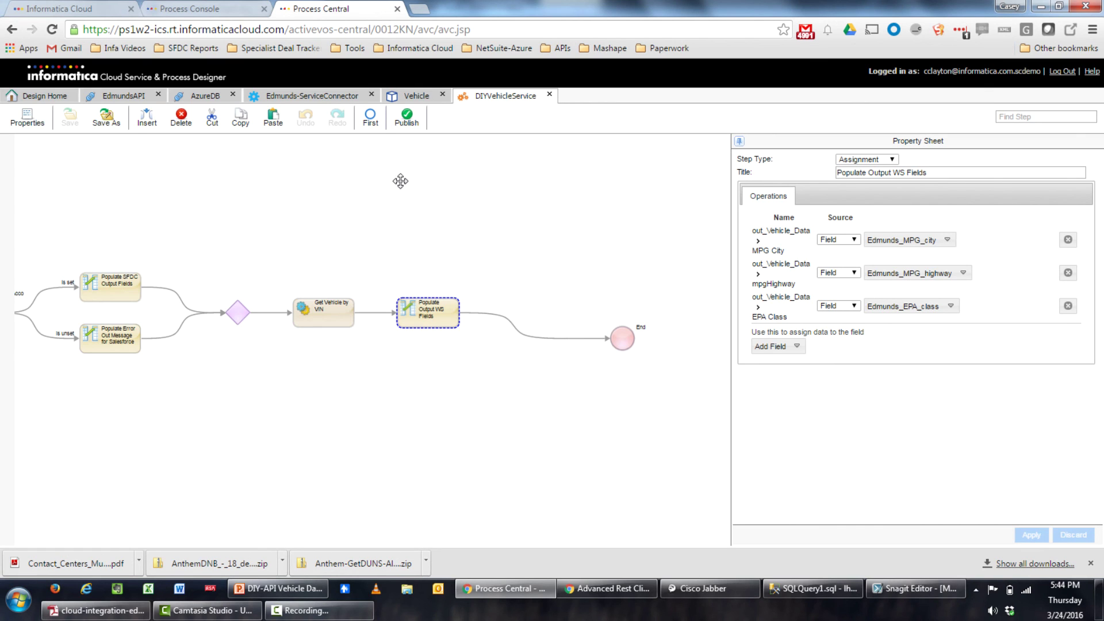
{"action": "left_click", "coordinate": [407, 118]}
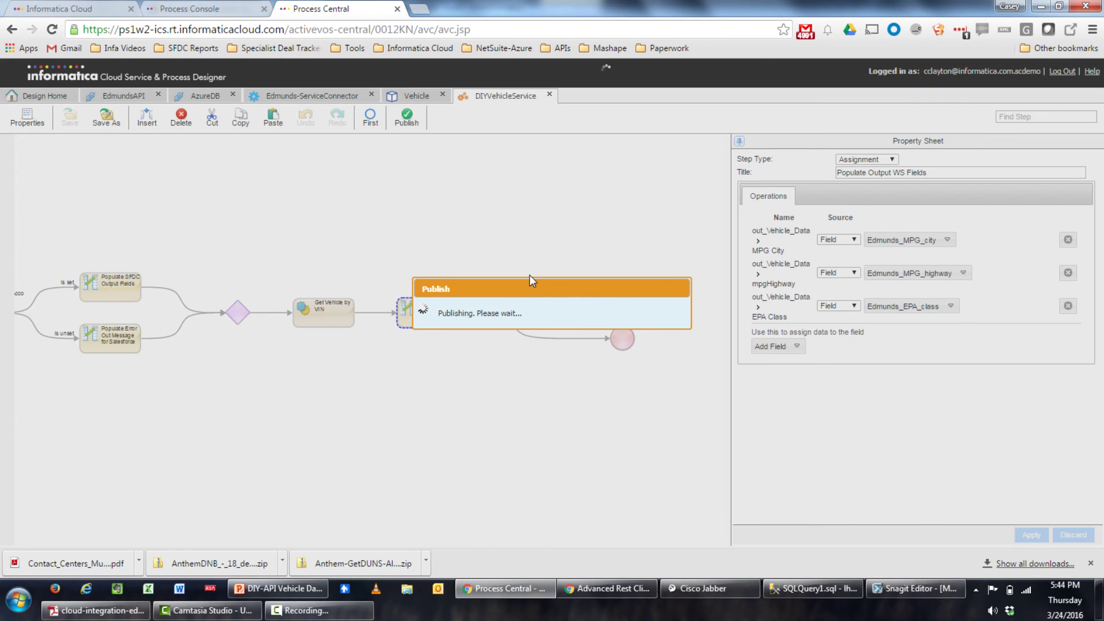
{"action": "left_click", "coordinate": [170, 5]}
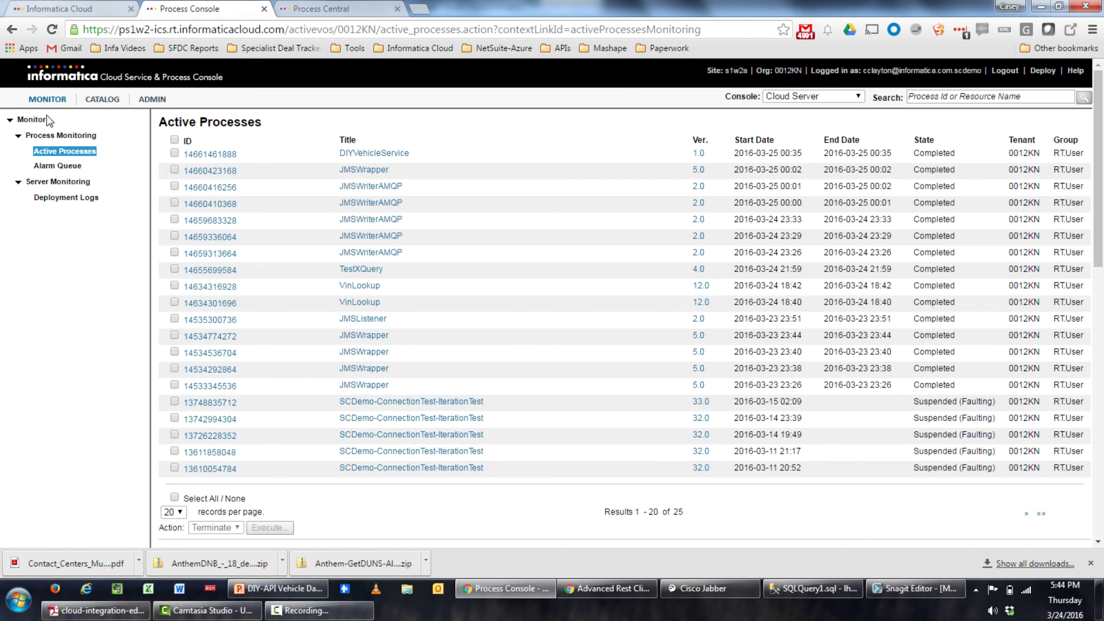
{"action": "left_click", "coordinate": [46, 151]}
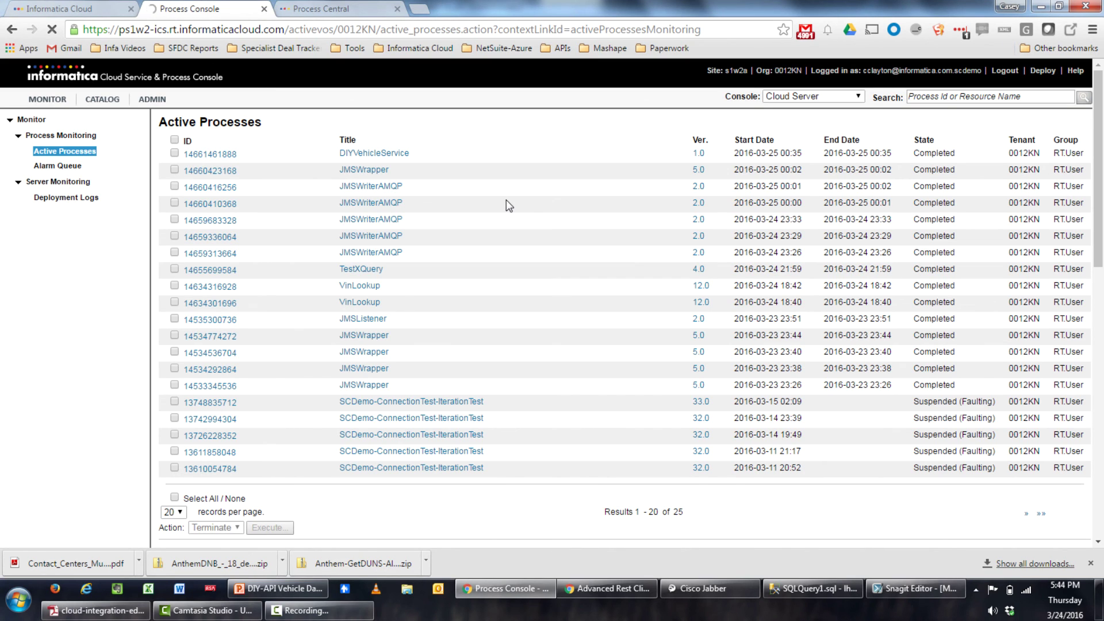
{"action": "left_click", "coordinate": [350, 7]}
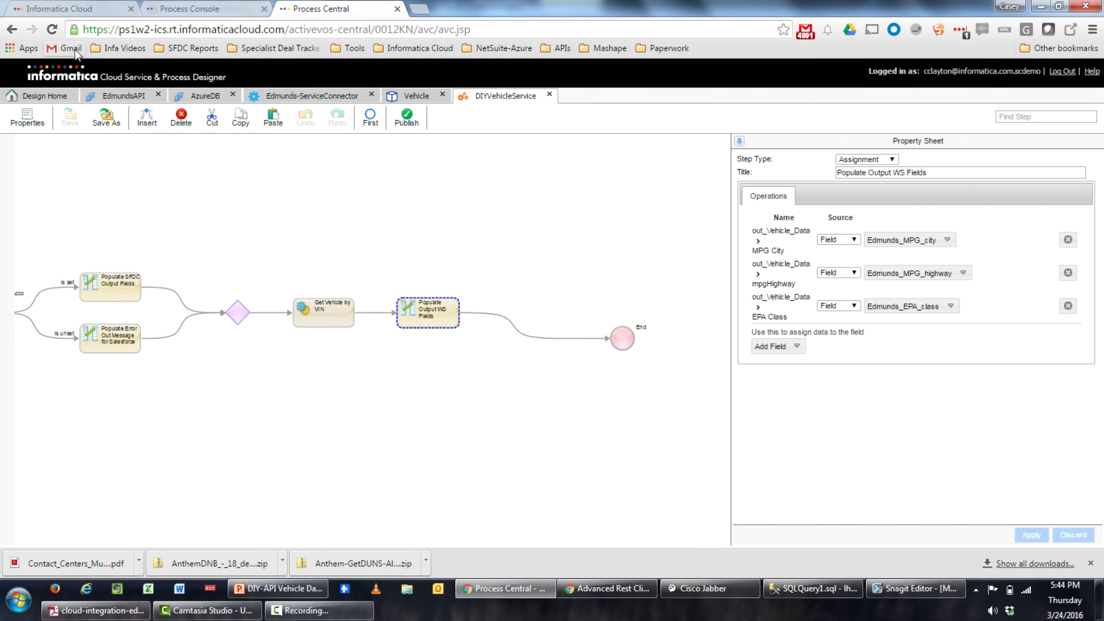
Set the process's Advanced Tracing Level to Verbose, then save and republish DIYVehicleService
{"action": "left_click", "coordinate": [27, 118]}
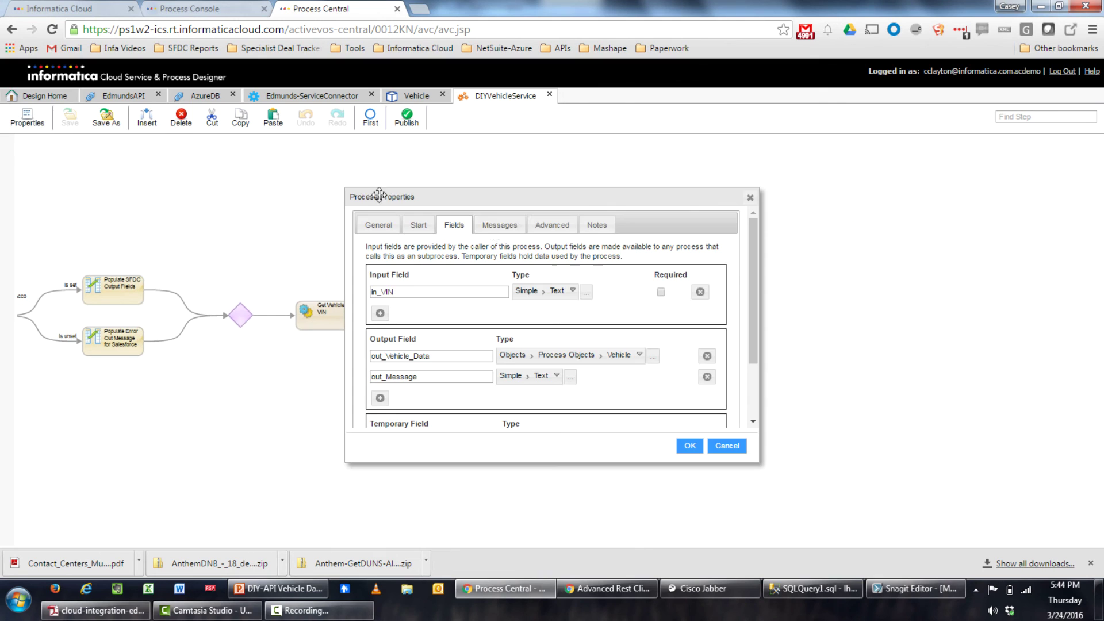
{"action": "left_click", "coordinate": [550, 225]}
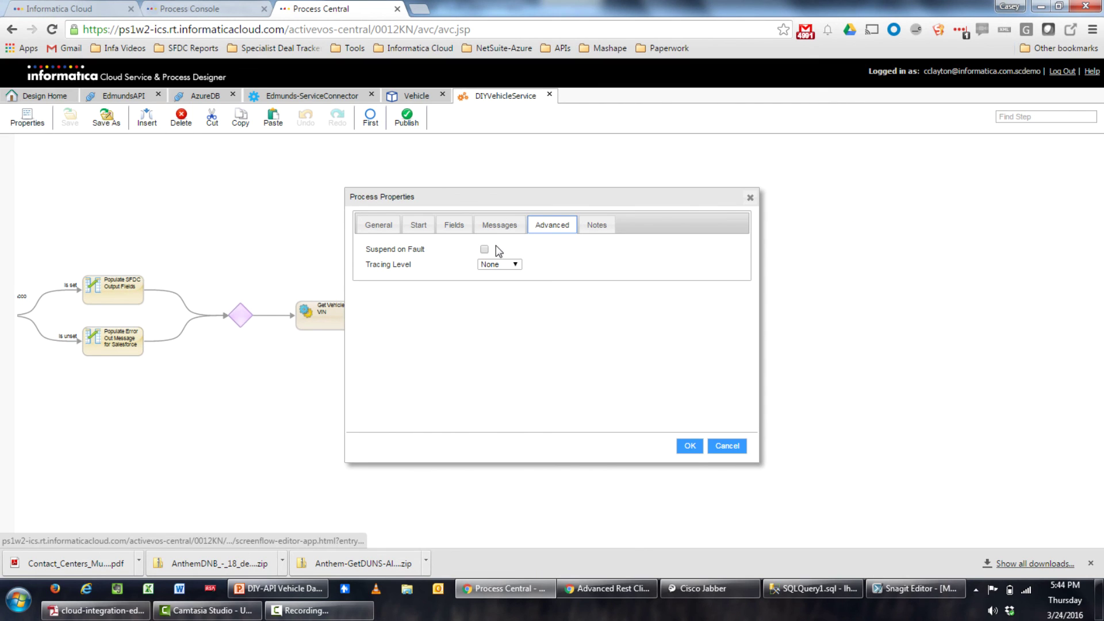
{"action": "left_click", "coordinate": [489, 264]}
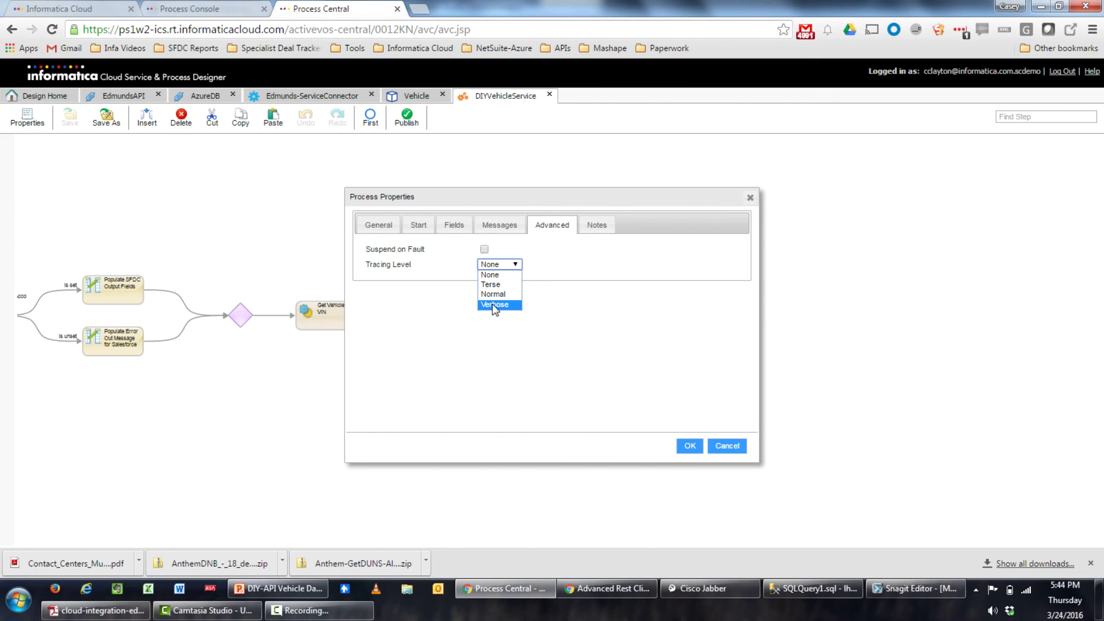
{"action": "left_click", "coordinate": [495, 305]}
{"action": "left_click", "coordinate": [690, 446]}
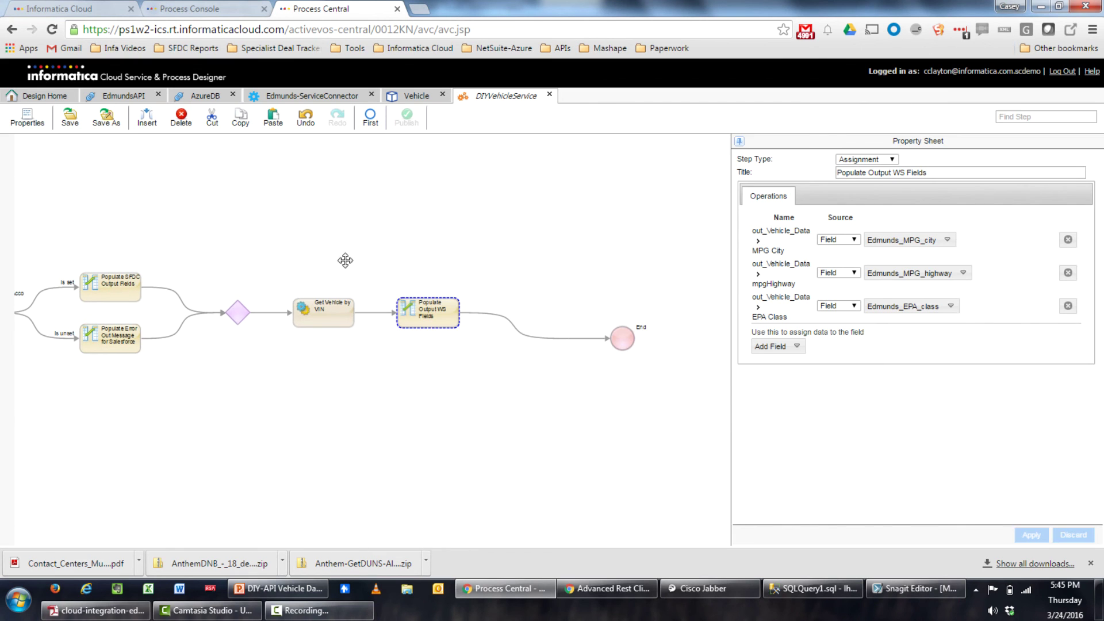
{"action": "left_click", "coordinate": [70, 119]}
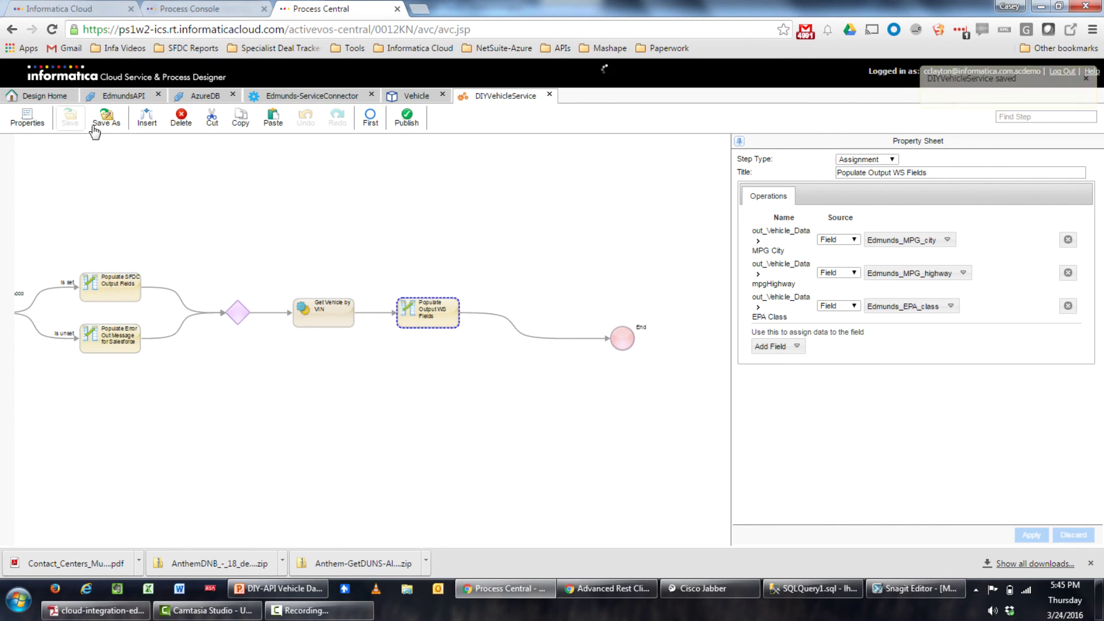
{"action": "left_click", "coordinate": [416, 125]}
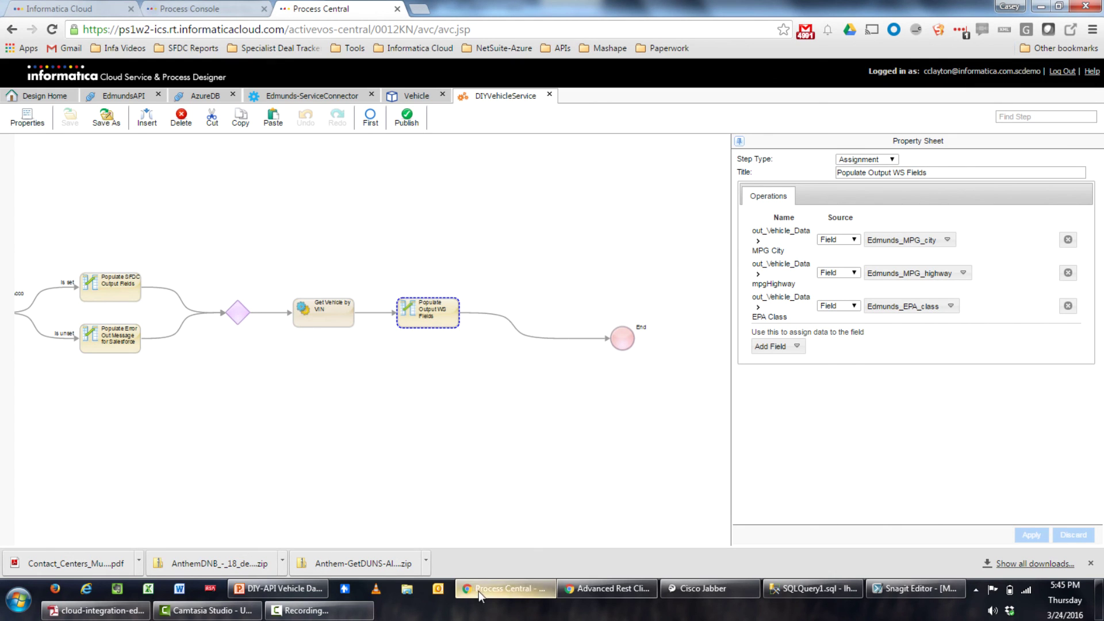
Resend the VIN lookup POST and confirm a 200 OK response with BMW X5 data (mpgCity 14)
{"action": "left_click", "coordinate": [586, 586]}
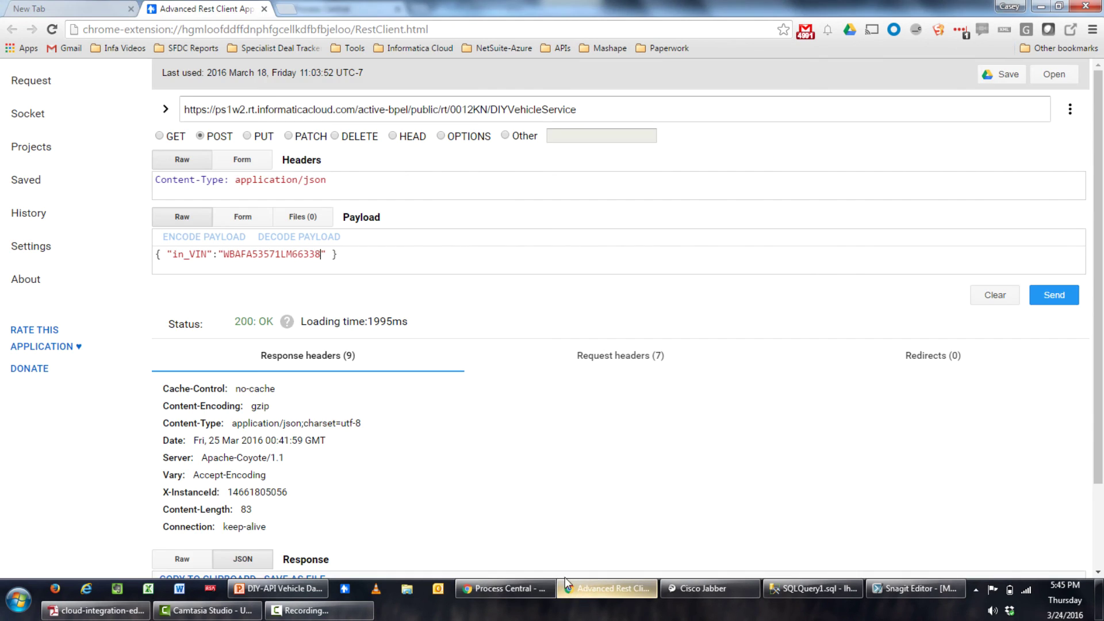
{"action": "scroll", "coordinate": [475, 477], "scroll_direction": "down", "scroll_amount": 2}
{"action": "scroll", "coordinate": [472, 489], "scroll_direction": "up", "scroll_amount": 2}
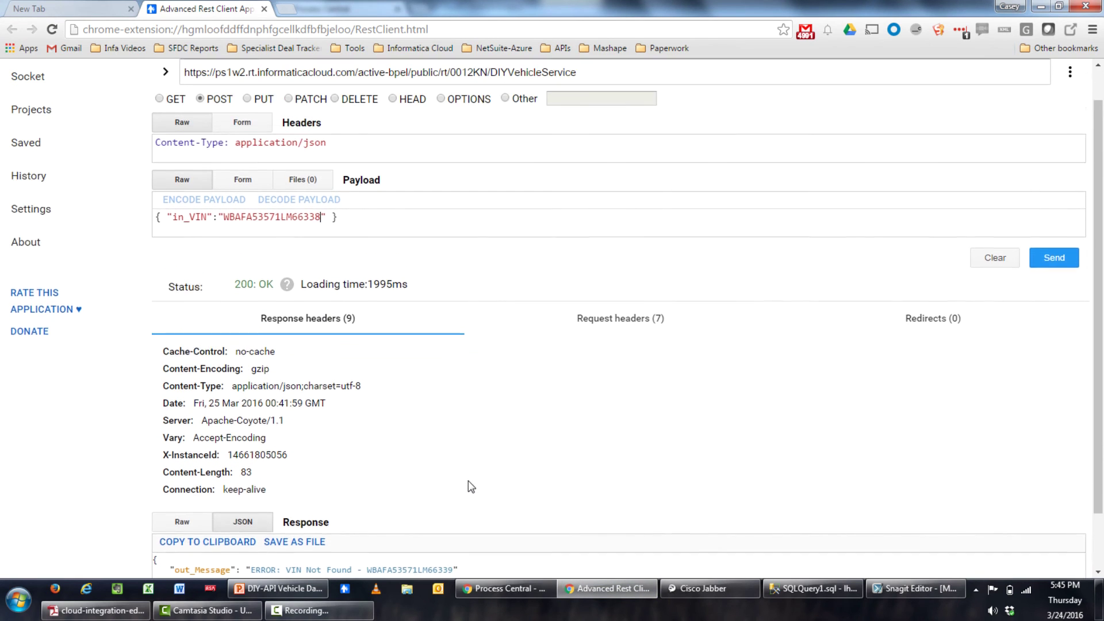
{"action": "left_click", "coordinate": [1055, 295]}
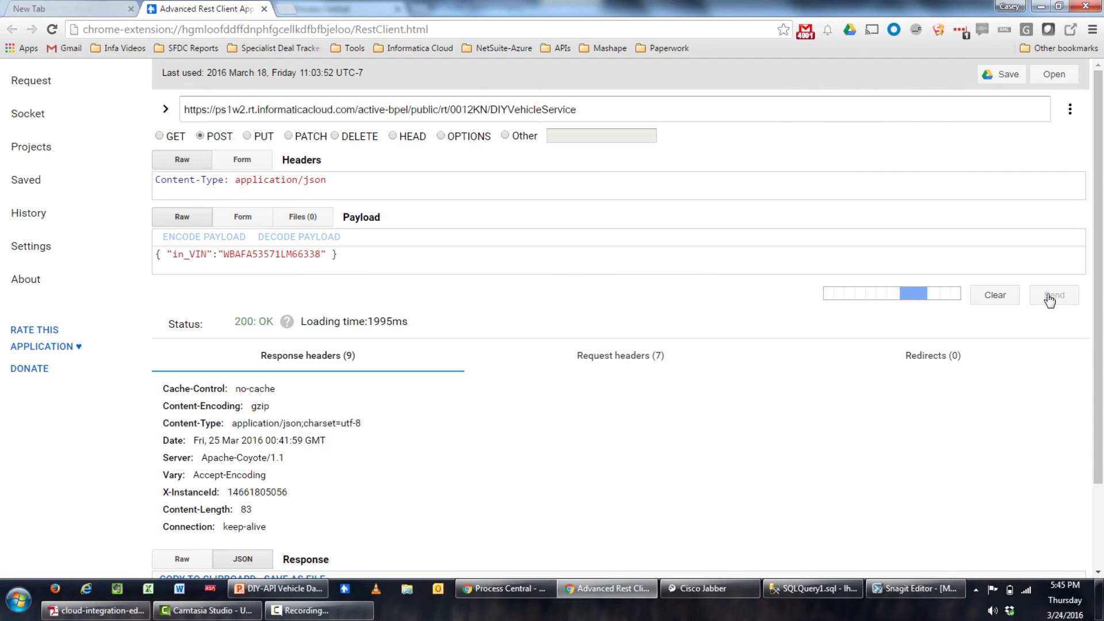
{"action": "scroll", "coordinate": [784, 161], "scroll_direction": "down", "scroll_amount": 2}
{"action": "scroll", "coordinate": [784, 161], "scroll_direction": "down", "scroll_amount": 1}
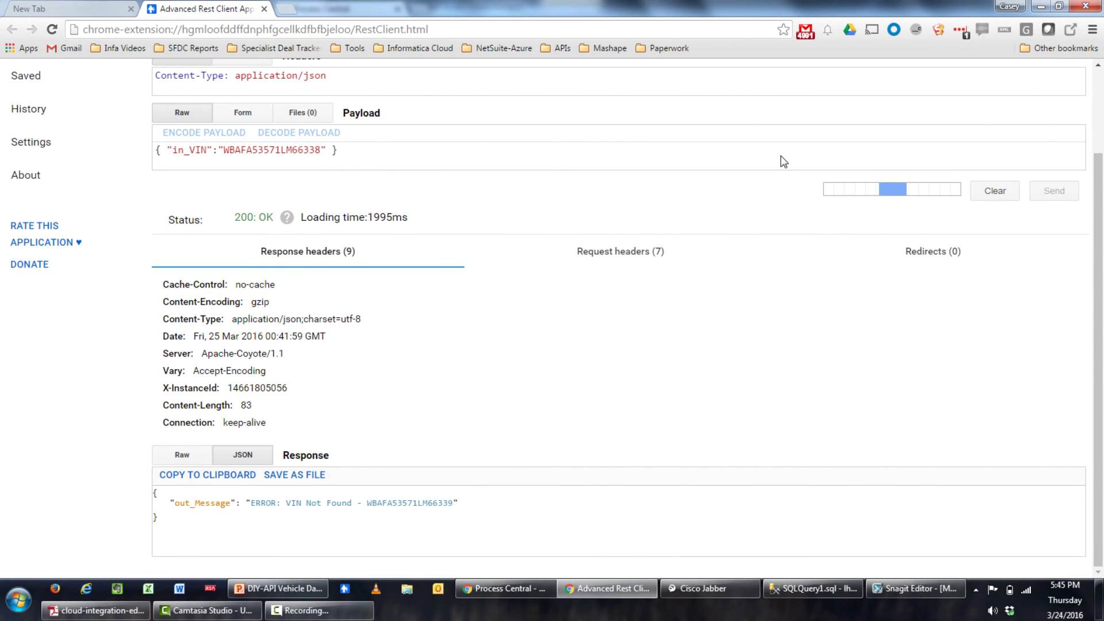
{"action": "scroll", "coordinate": [584, 184], "scroll_direction": "down", "scroll_amount": 1}
{"action": "scroll", "coordinate": [584, 184], "scroll_direction": "down", "scroll_amount": 5}
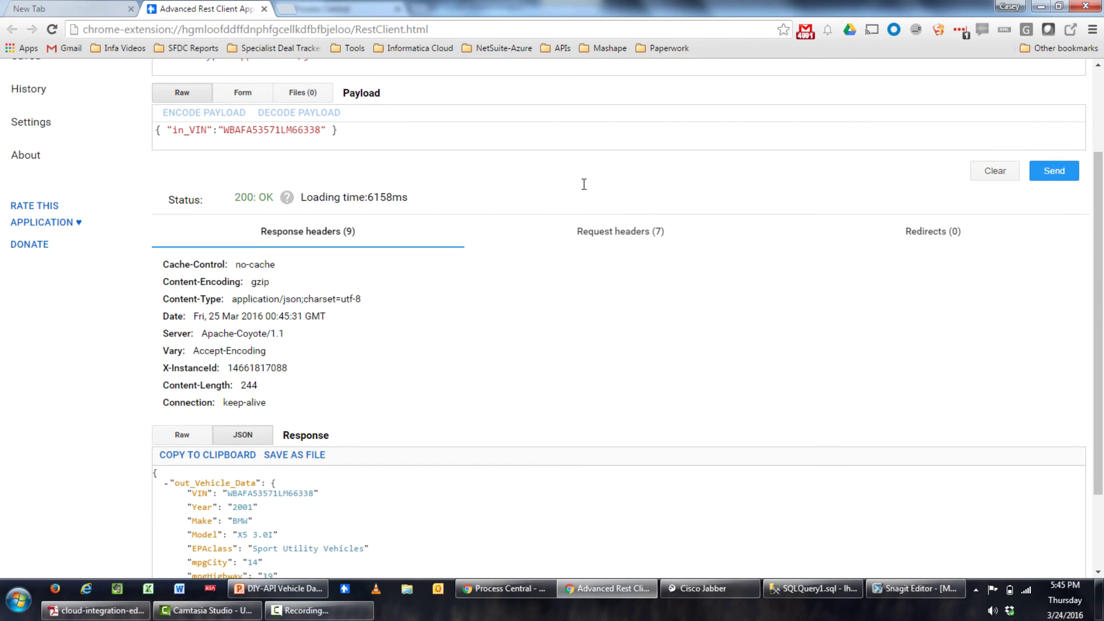